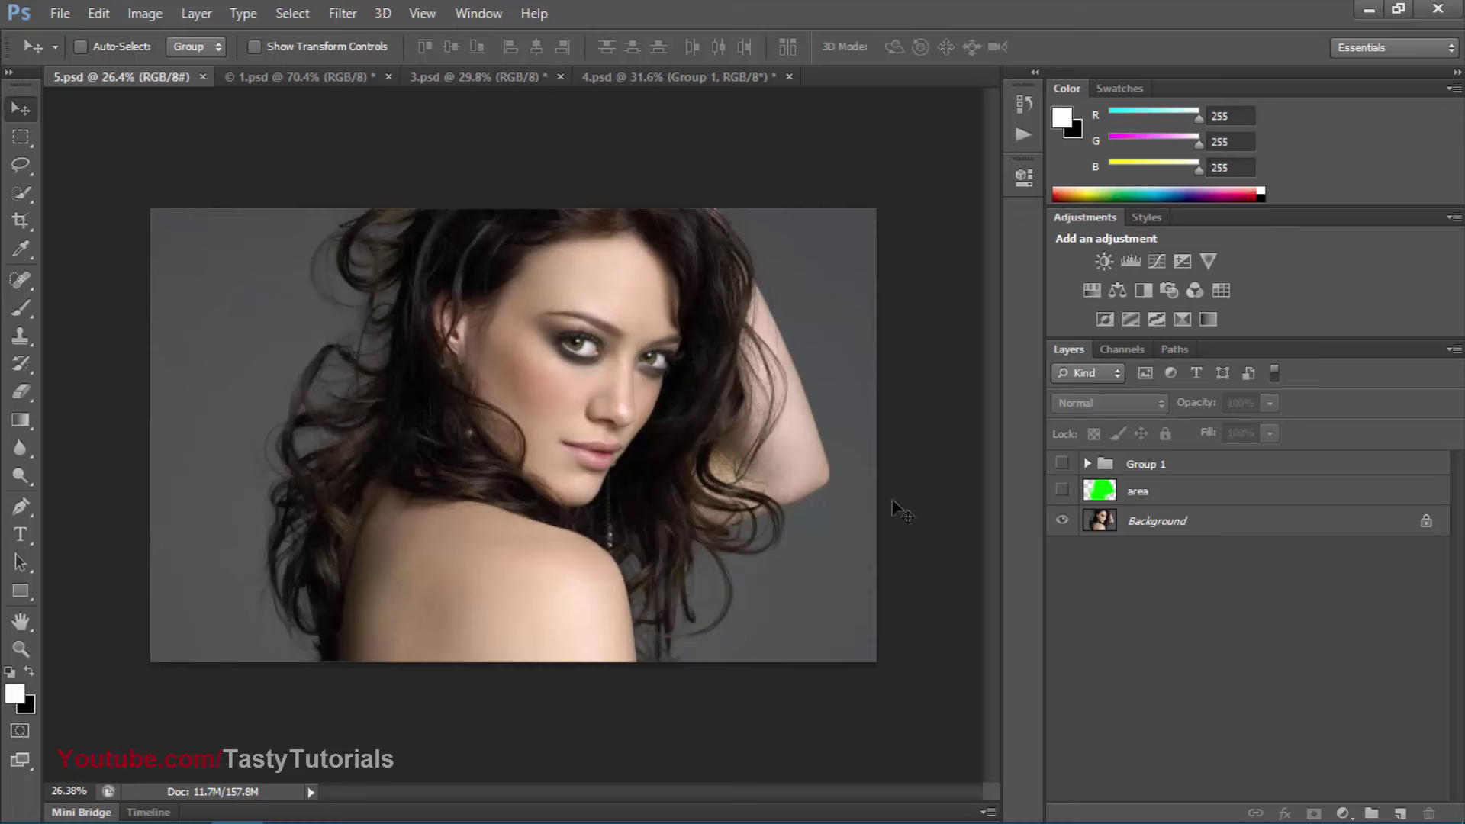
Preview the green area layer in 5.psd, hide it, show the Group 1 effect and expand its subgroups
left_click(1062, 490)
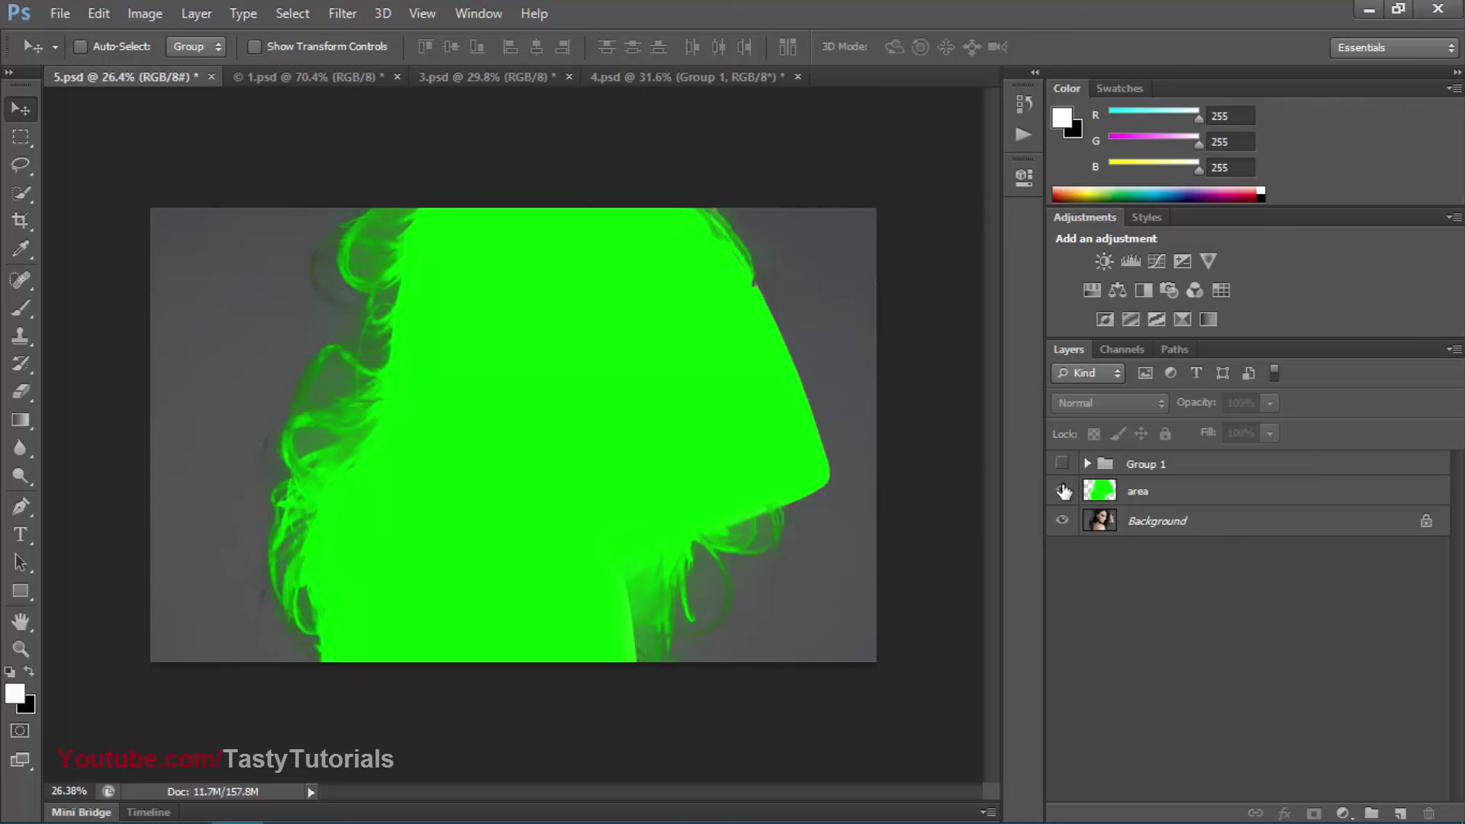
left_click(1063, 492)
left_click(1063, 464)
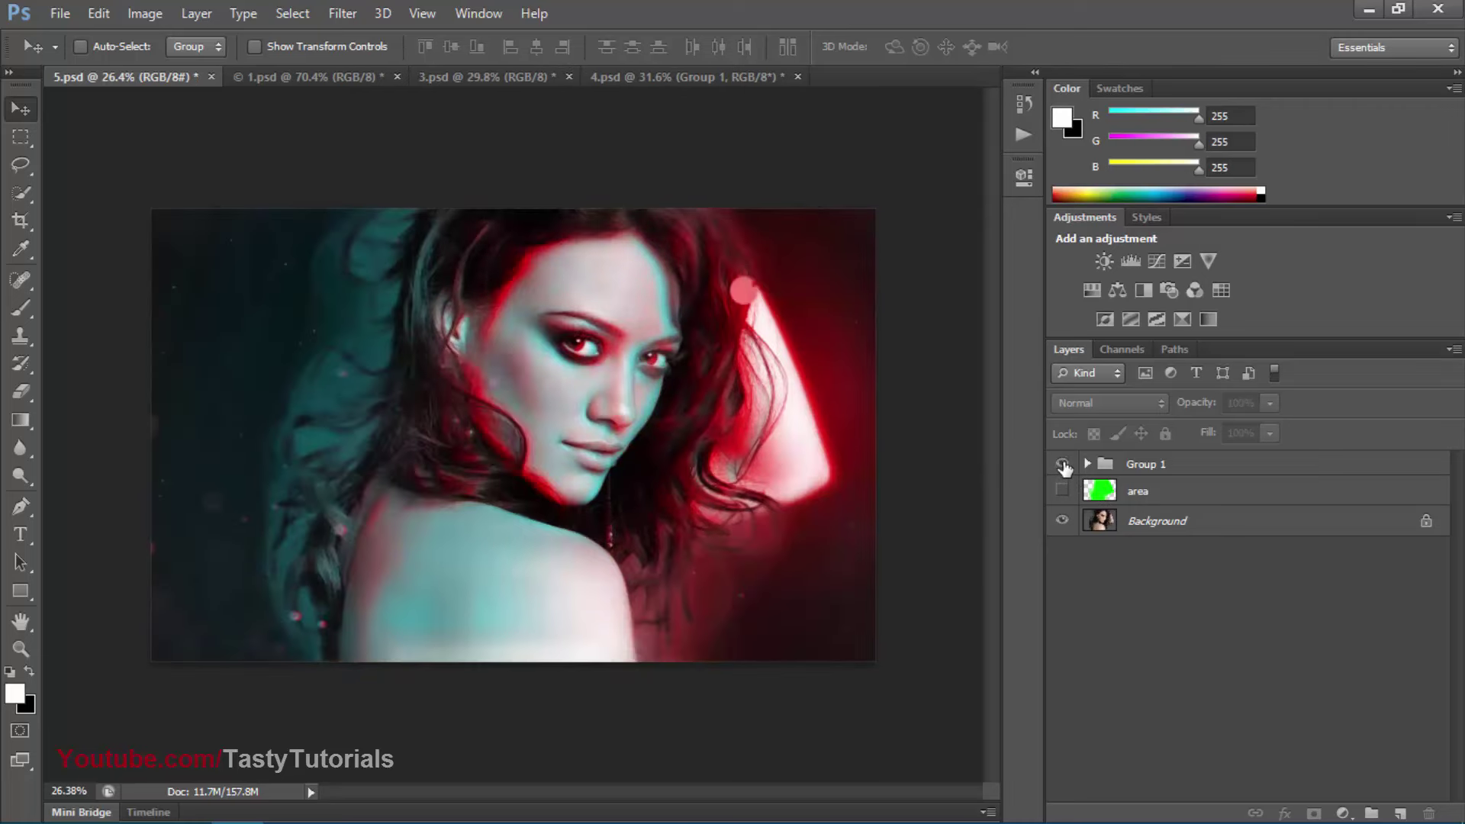
left_click(1087, 464)
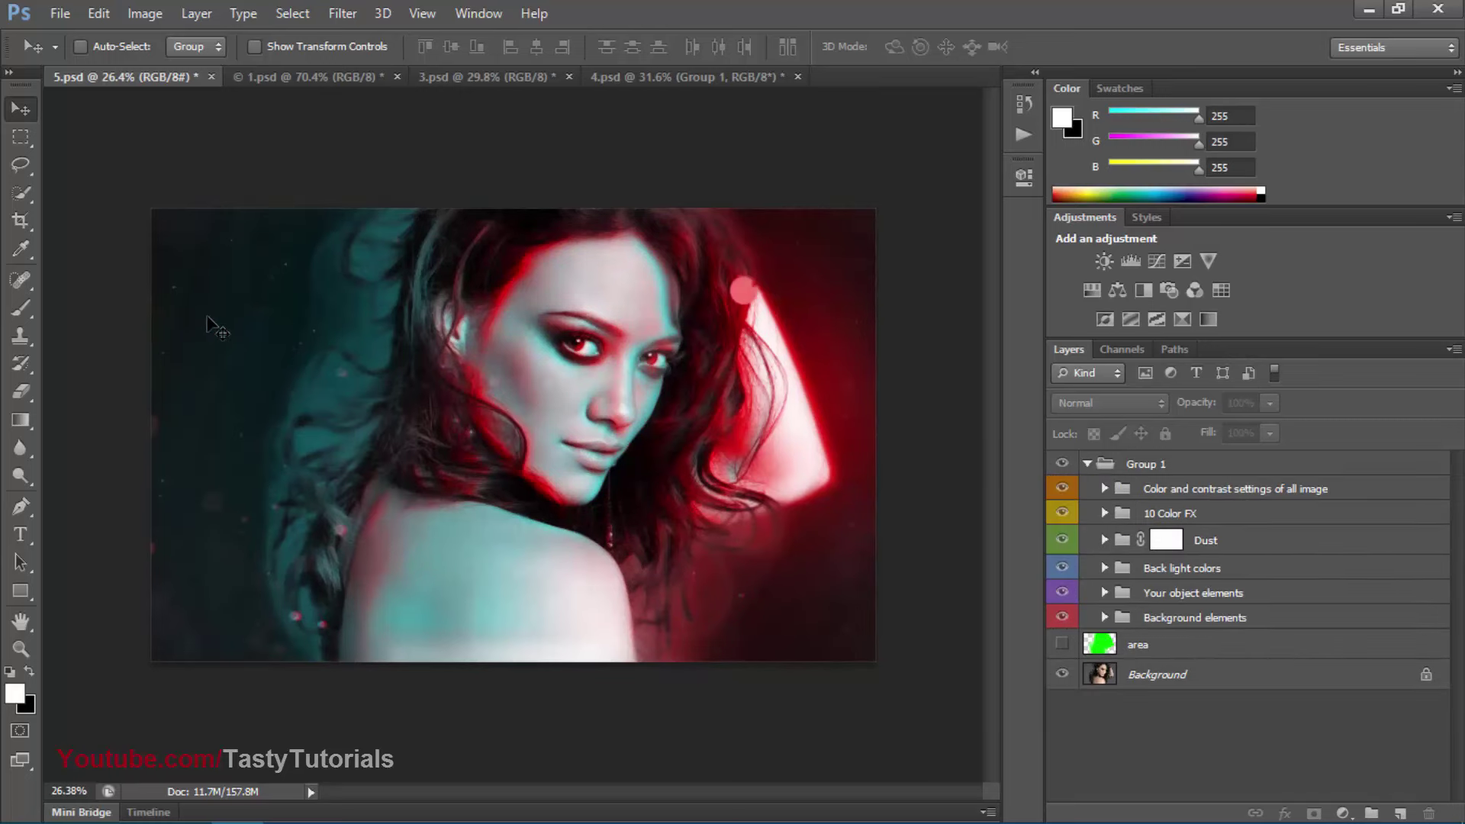
scroll(276, 341, "up", 3)
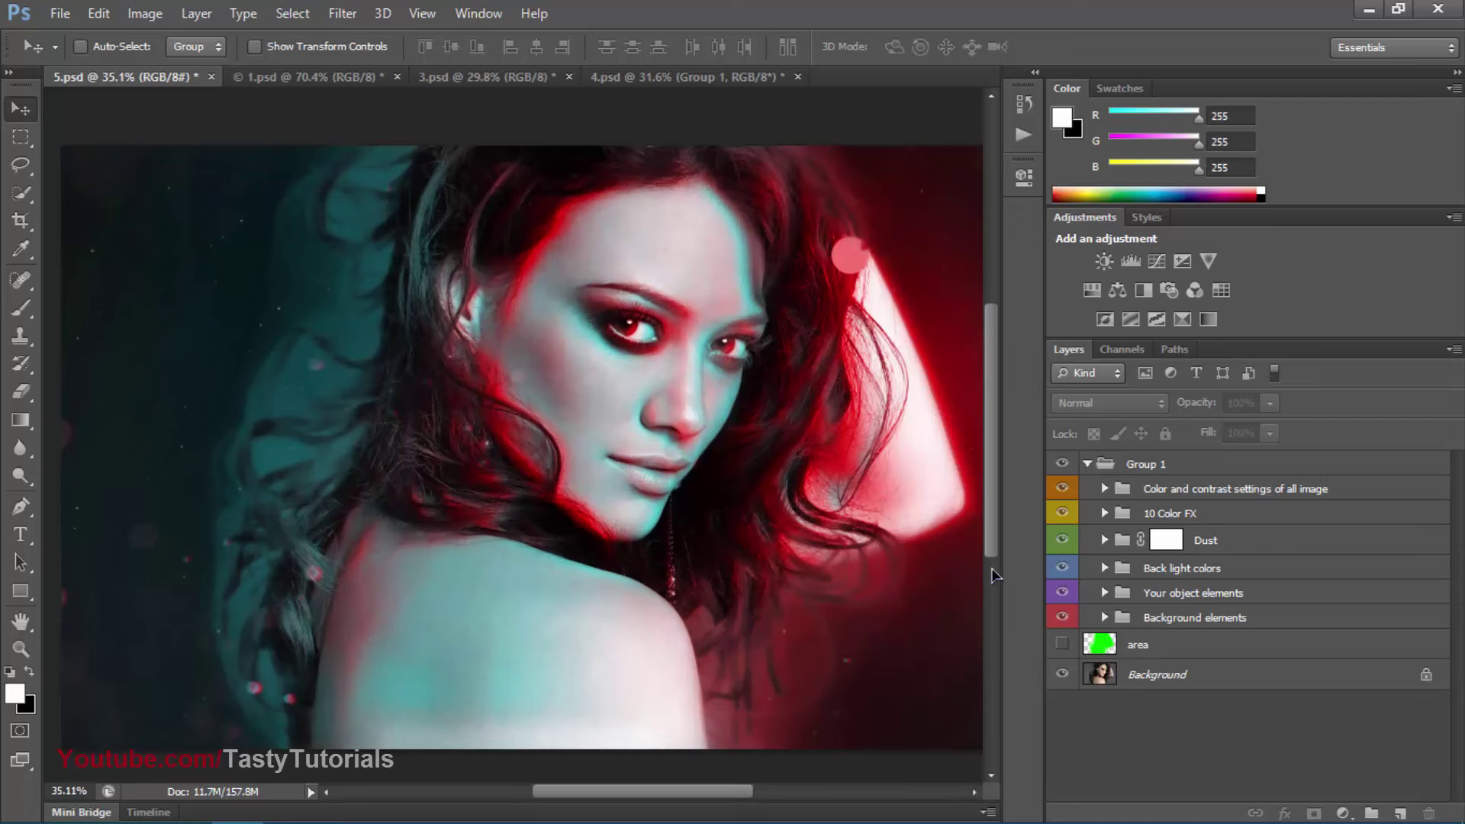
Compare the image with the Background elements group and the area layer switched on and off
left_click(1062, 616)
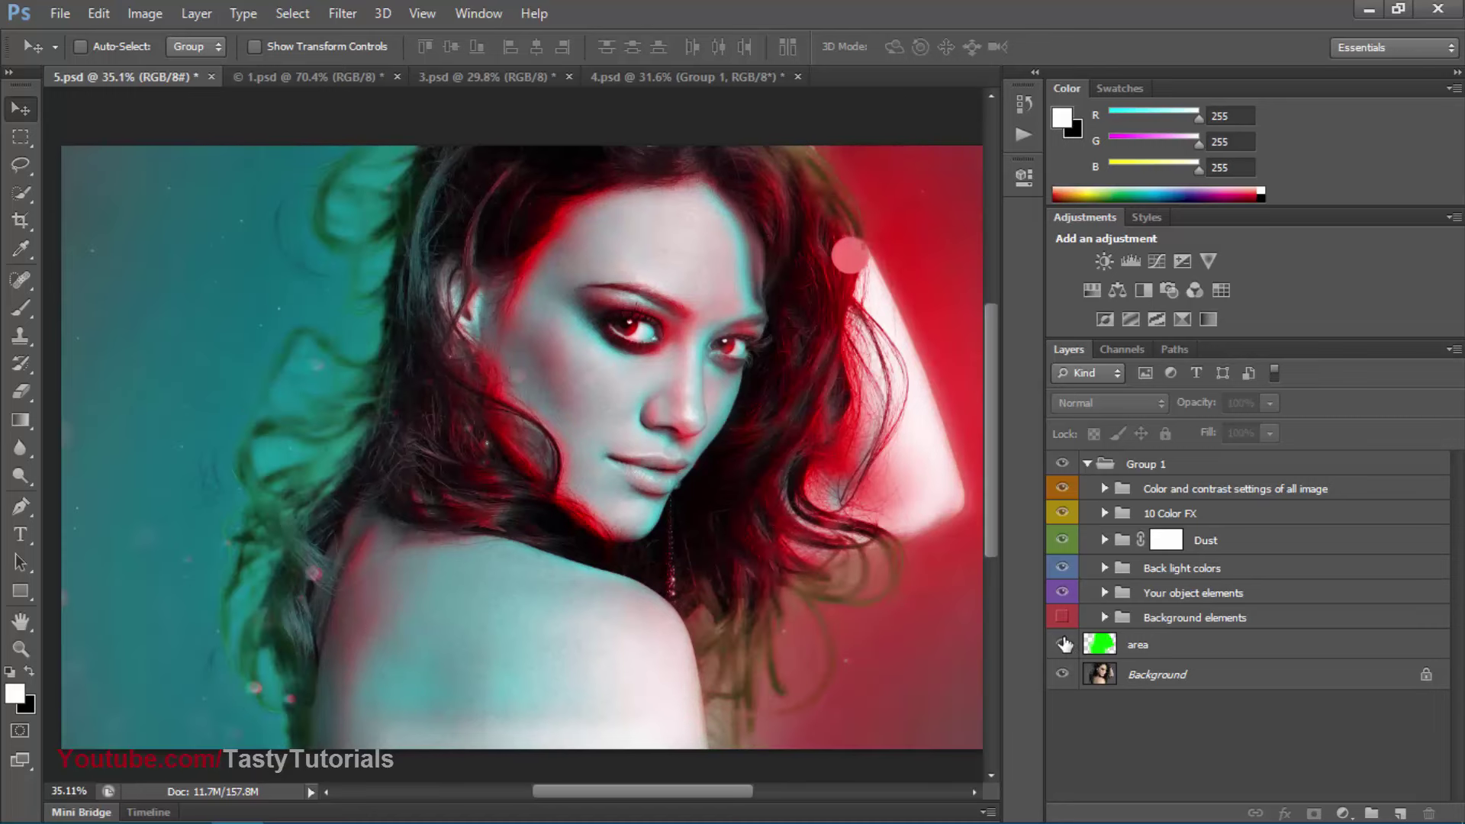
left_click(1063, 644)
scroll(623, 489, "down", 2)
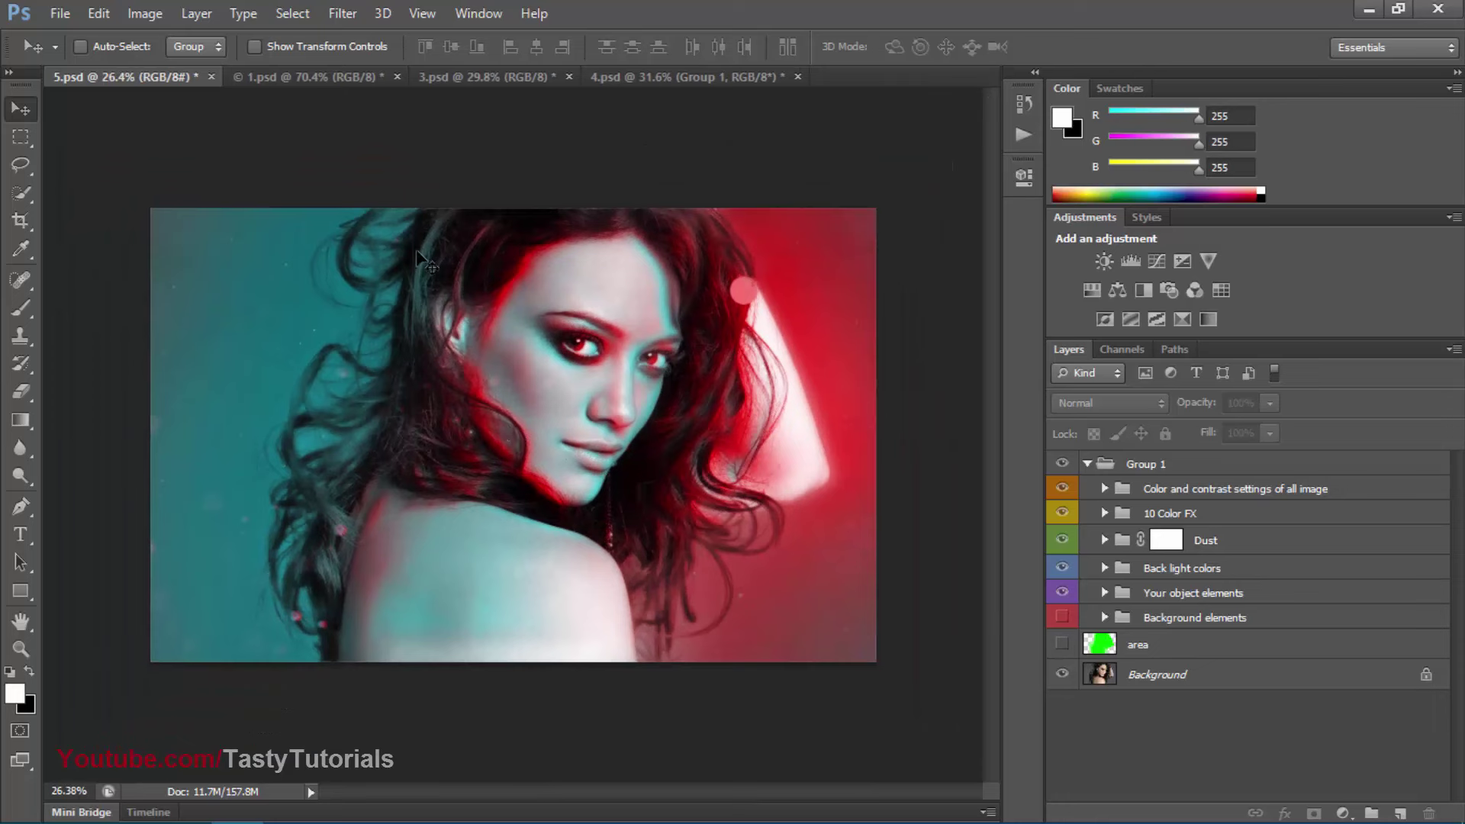
left_click(1063, 615)
Toggle the visibility of Your object elements, Back light colors and Dust to examine each group's contribution
left_click(1063, 592)
left_click(1063, 593)
left_click(1061, 568)
left_click(1061, 568)
left_click(1062, 540)
left_click(1063, 541)
Expand the 10 Color FX group, preview several of its color presets, and collapse it again
left_click(1104, 513)
scroll(1245, 618, "down", 3)
scroll(1460, 606, "up", 3)
scroll(1095, 687, "down", 3)
left_click(1062, 731)
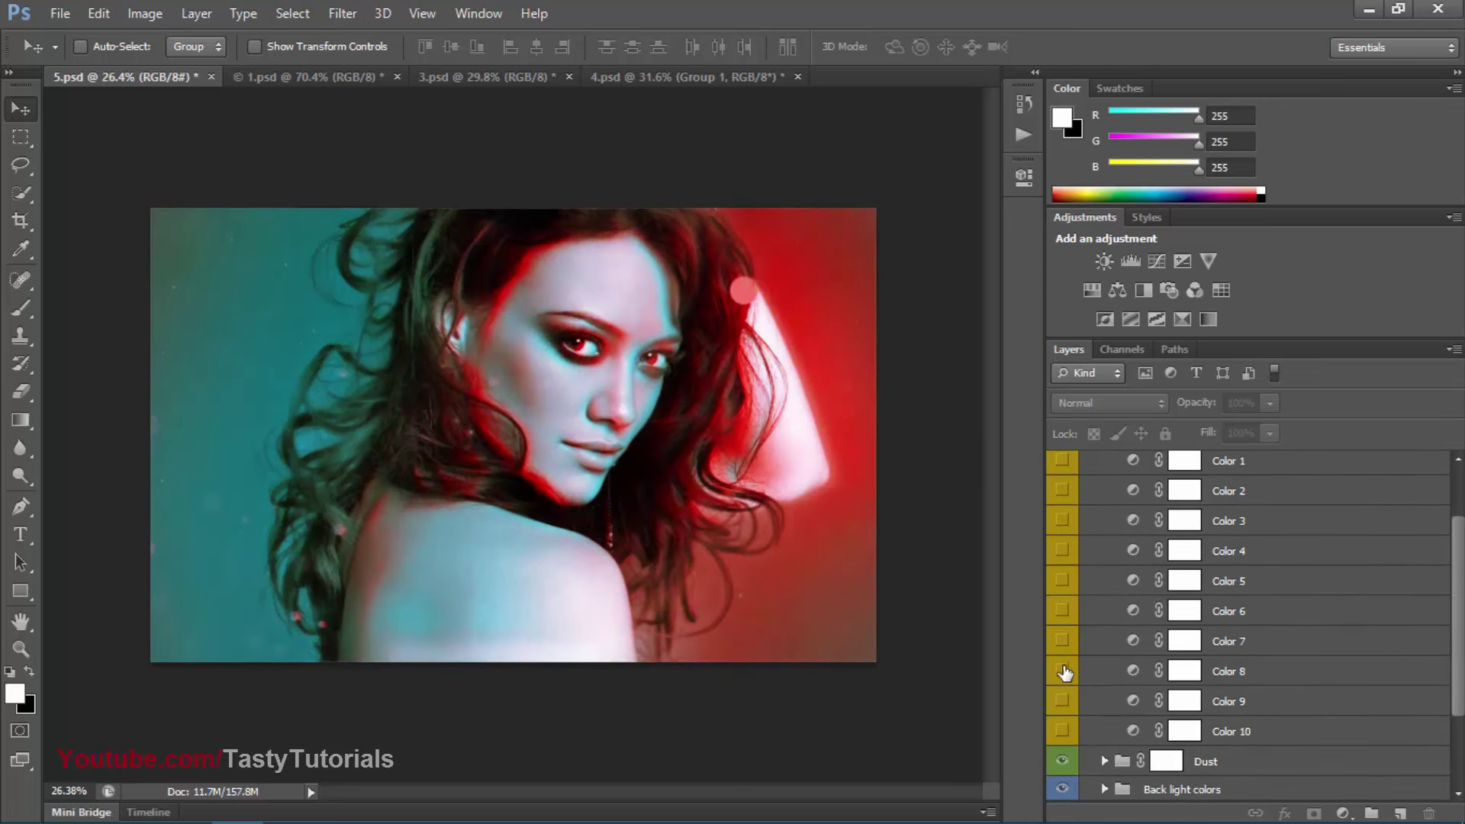
left_click(1063, 611)
scroll(1069, 628, "up", 3)
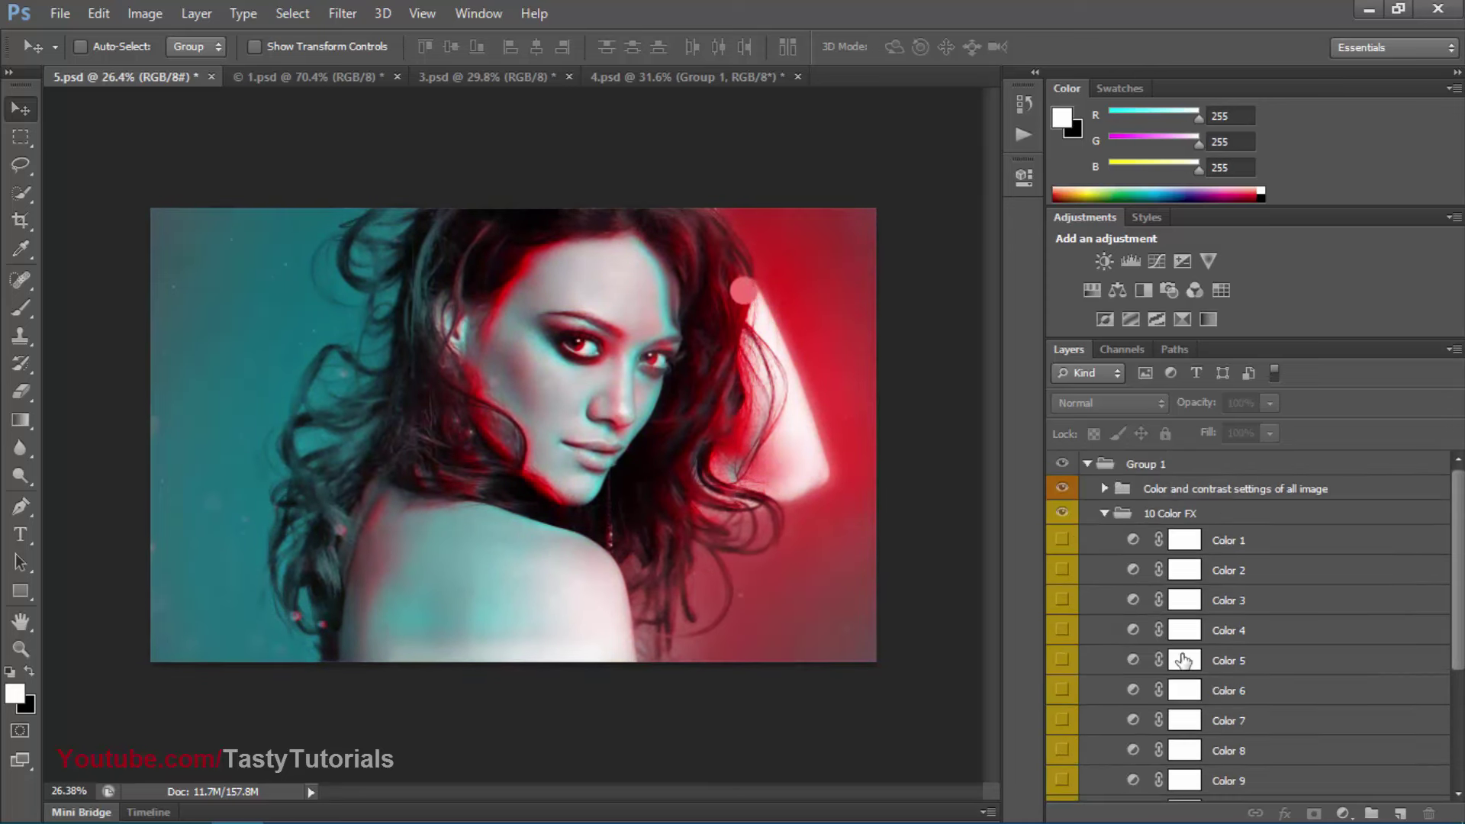
left_click(1148, 520)
left_click(1104, 514)
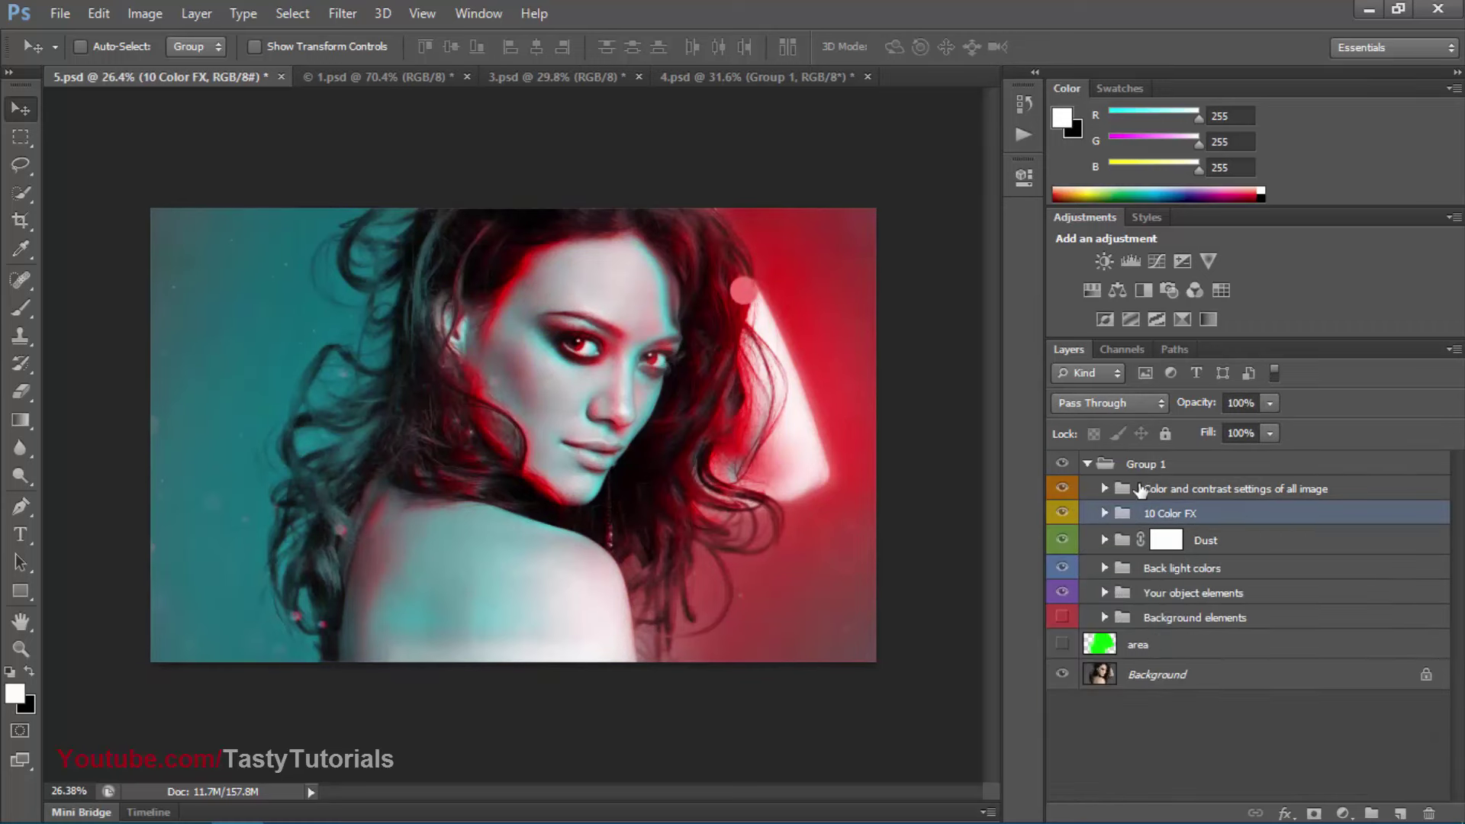
Preview the color tone, Black & White, Photo Filter and Gradient adjustments in the Color and contrast settings group, switching each off again
left_click(1073, 489)
left_click(1104, 489)
left_click(1059, 544)
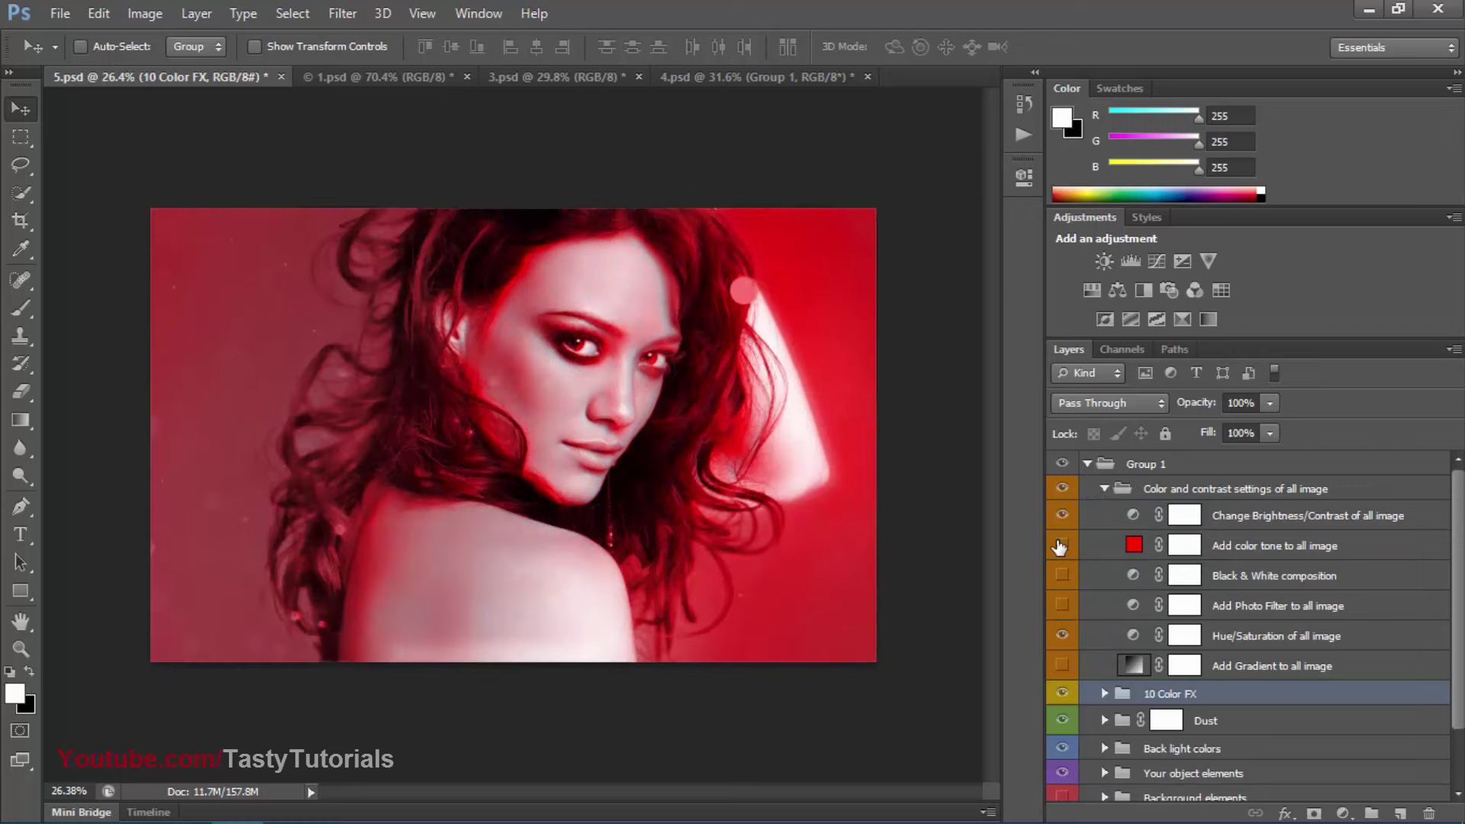
left_click(1058, 544)
left_click(1060, 576)
left_click(1060, 576)
left_click(1060, 576)
left_click(1060, 576)
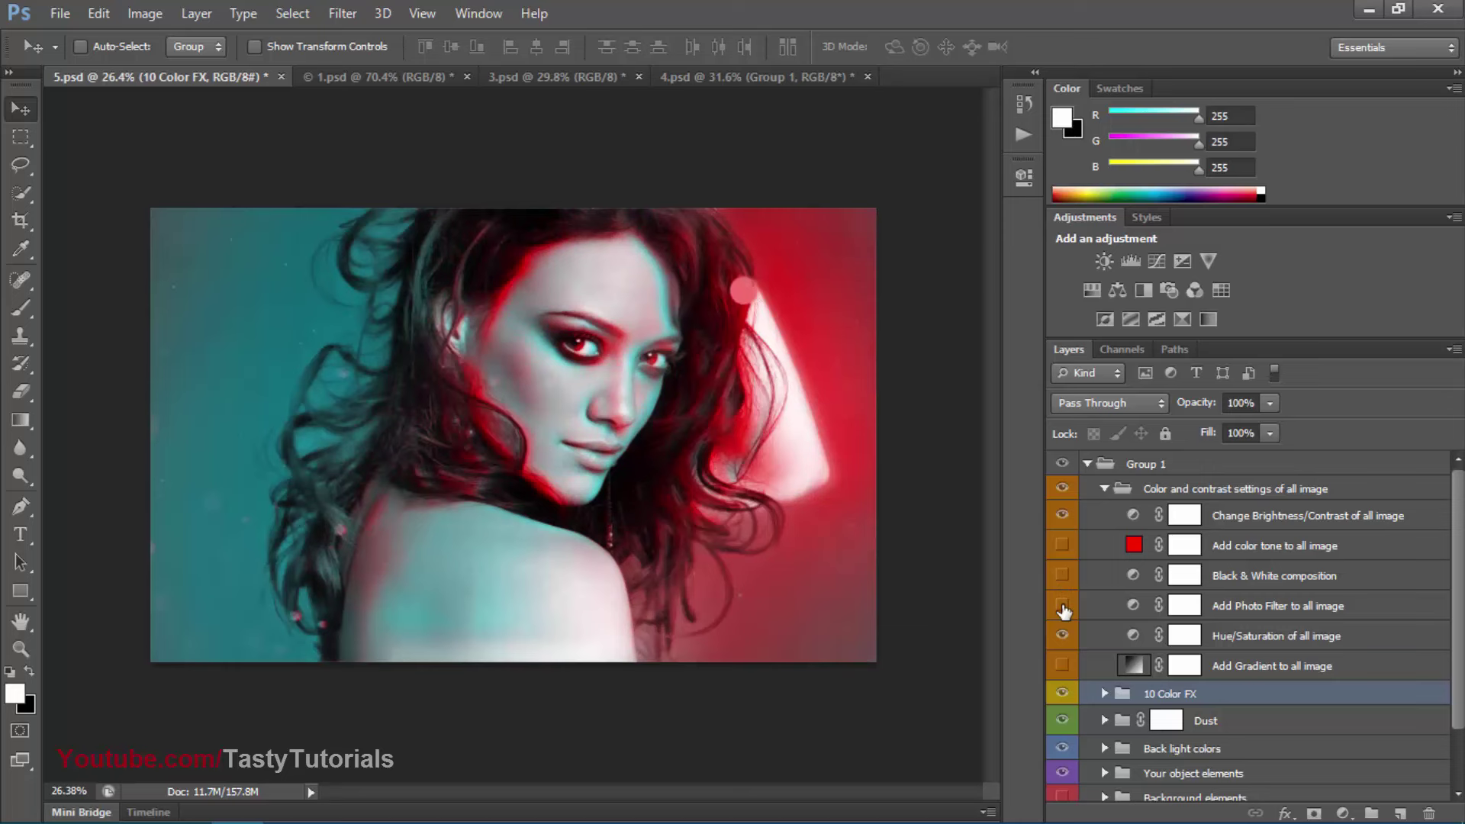
left_click(1062, 606)
left_click(1061, 666)
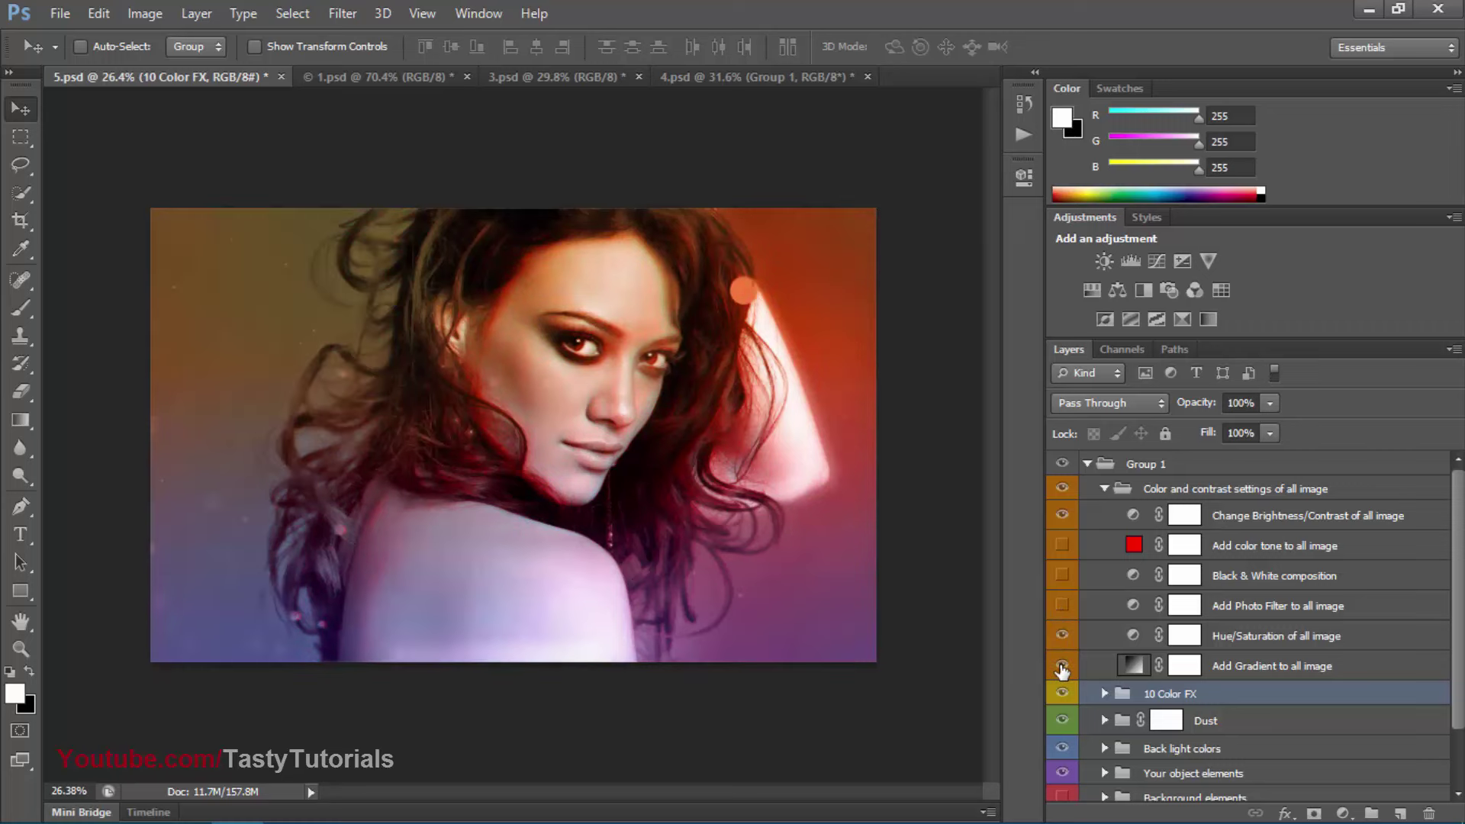
left_click(1061, 667)
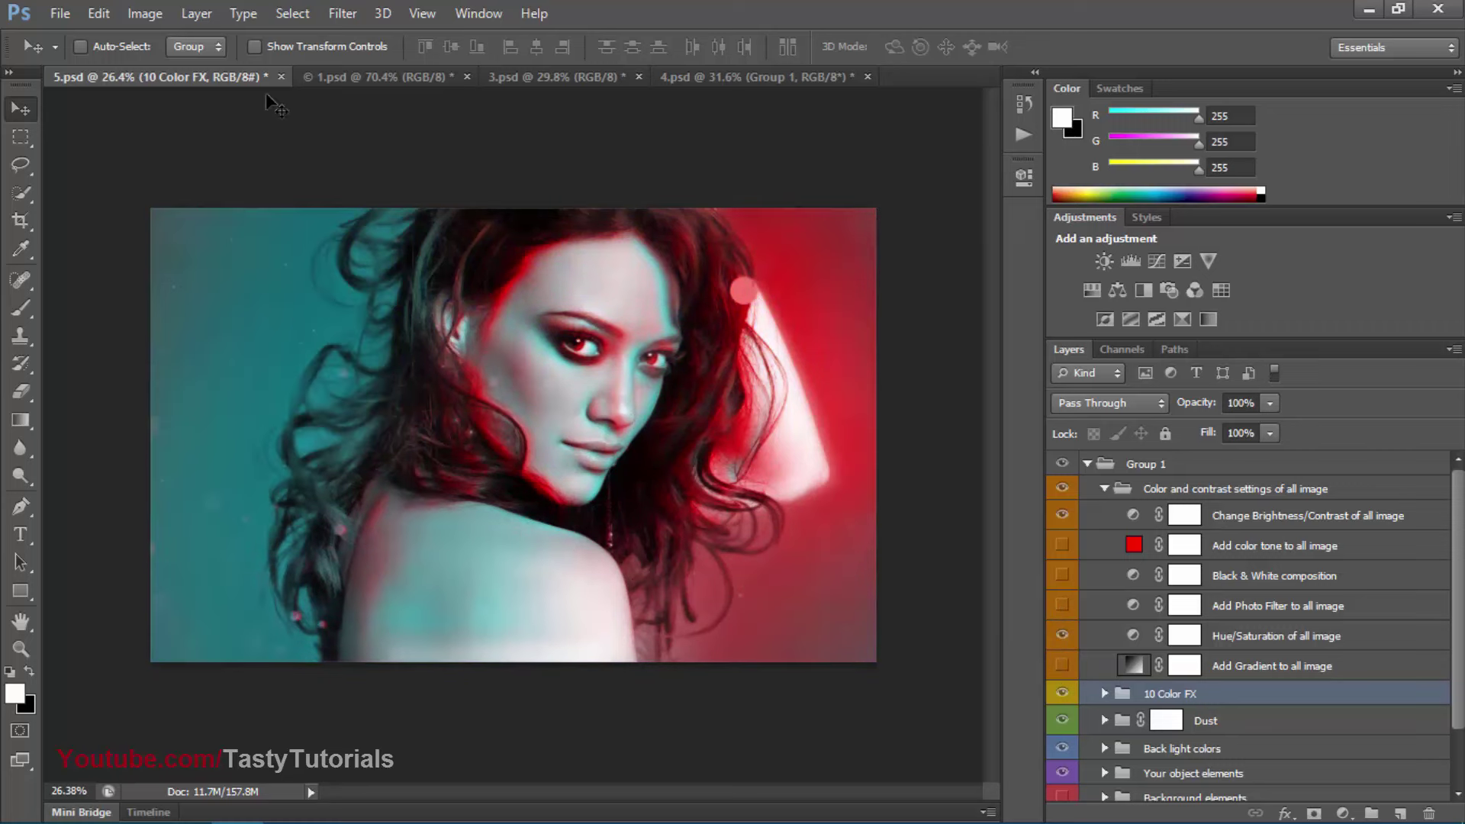
left_click(1104, 489)
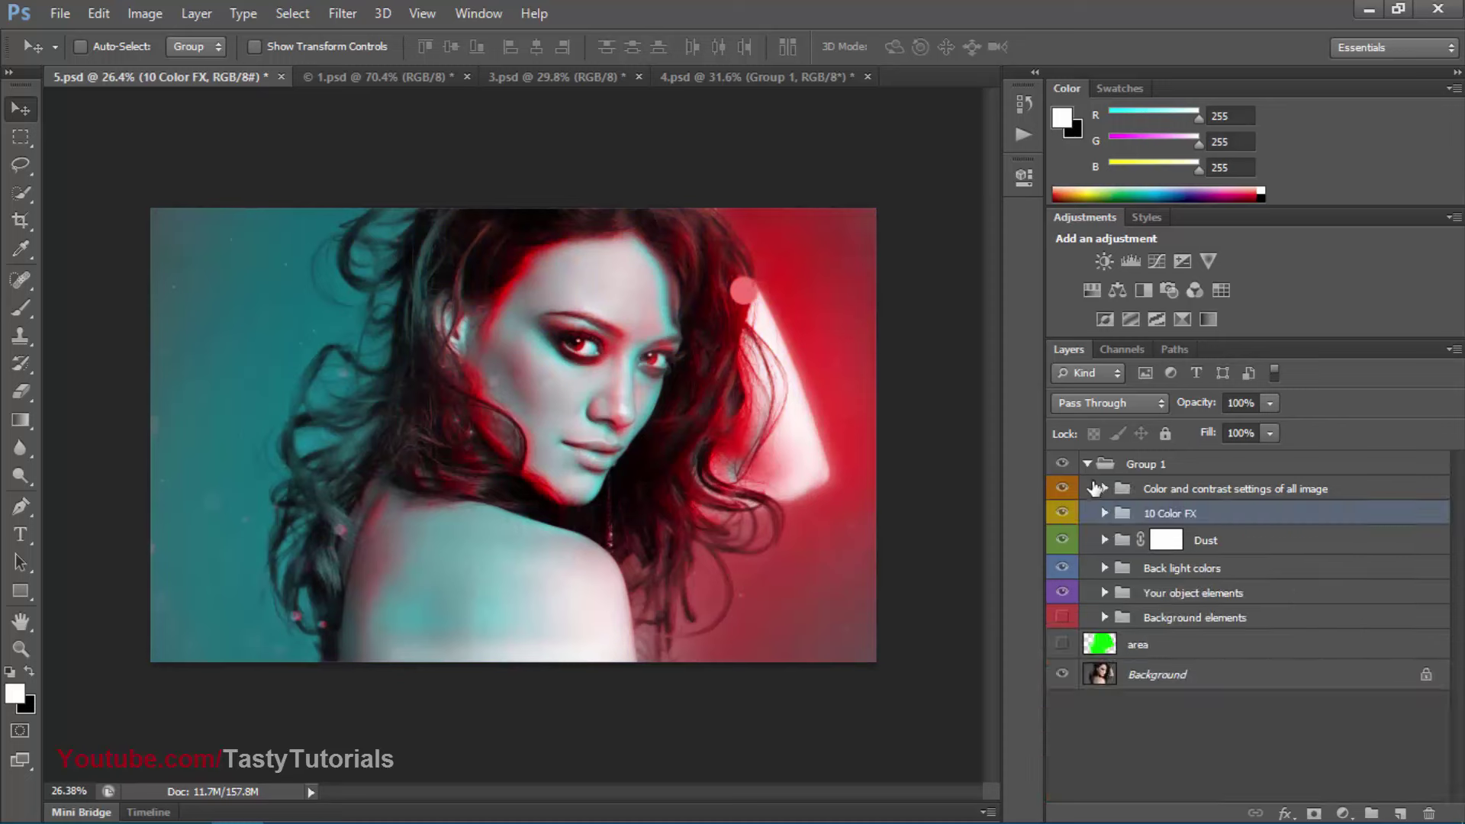
Collapse Group 1 and close 5.psd without saving the changes
left_click(1086, 463)
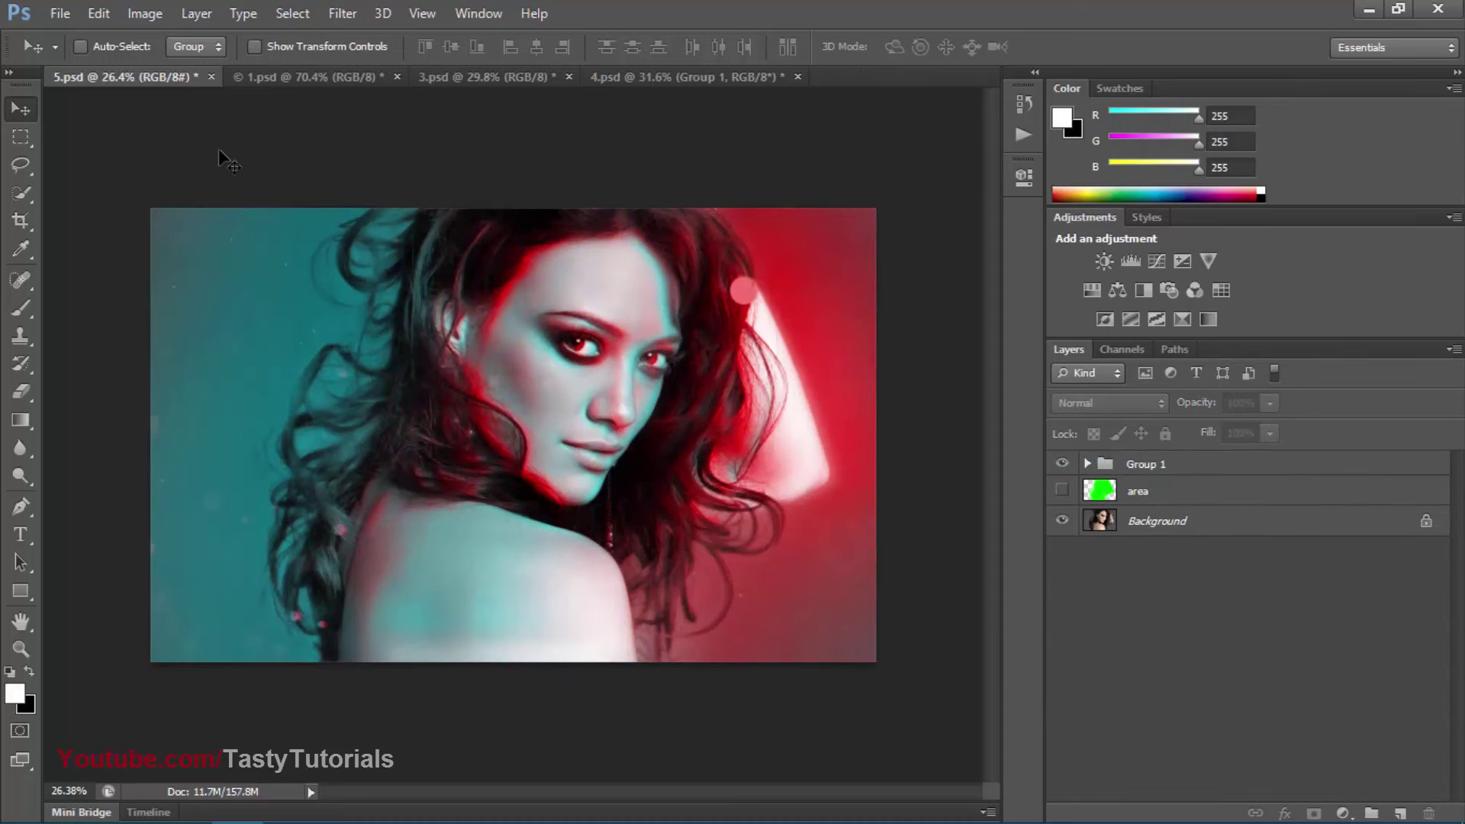
left_click(212, 77)
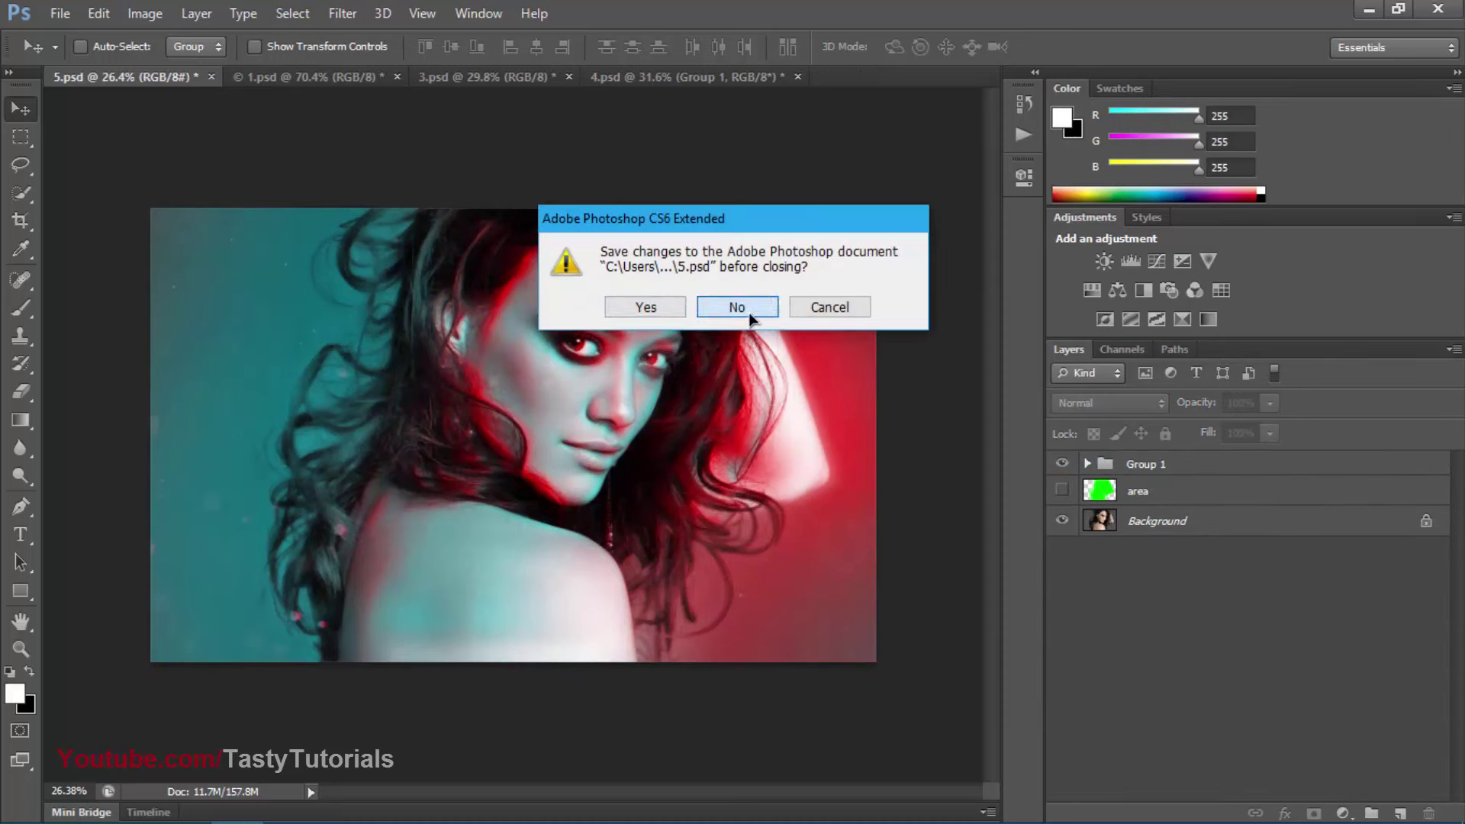
left_click(748, 313)
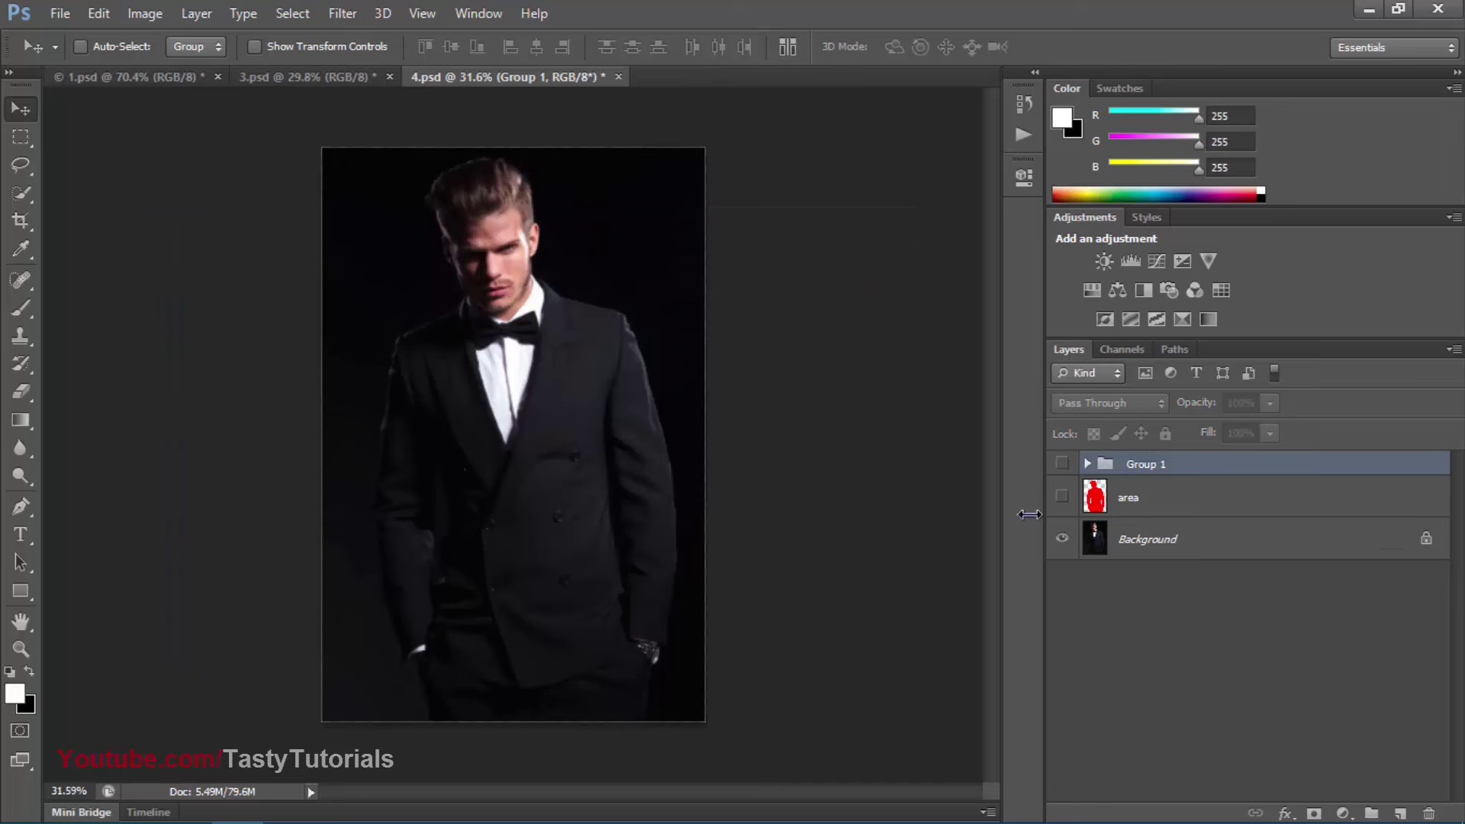
Preview the area layer of 4.psd, hide it, and examine the image with the Group 1 effect shown
left_click(1062, 497)
left_click(1062, 497)
left_click(1062, 464)
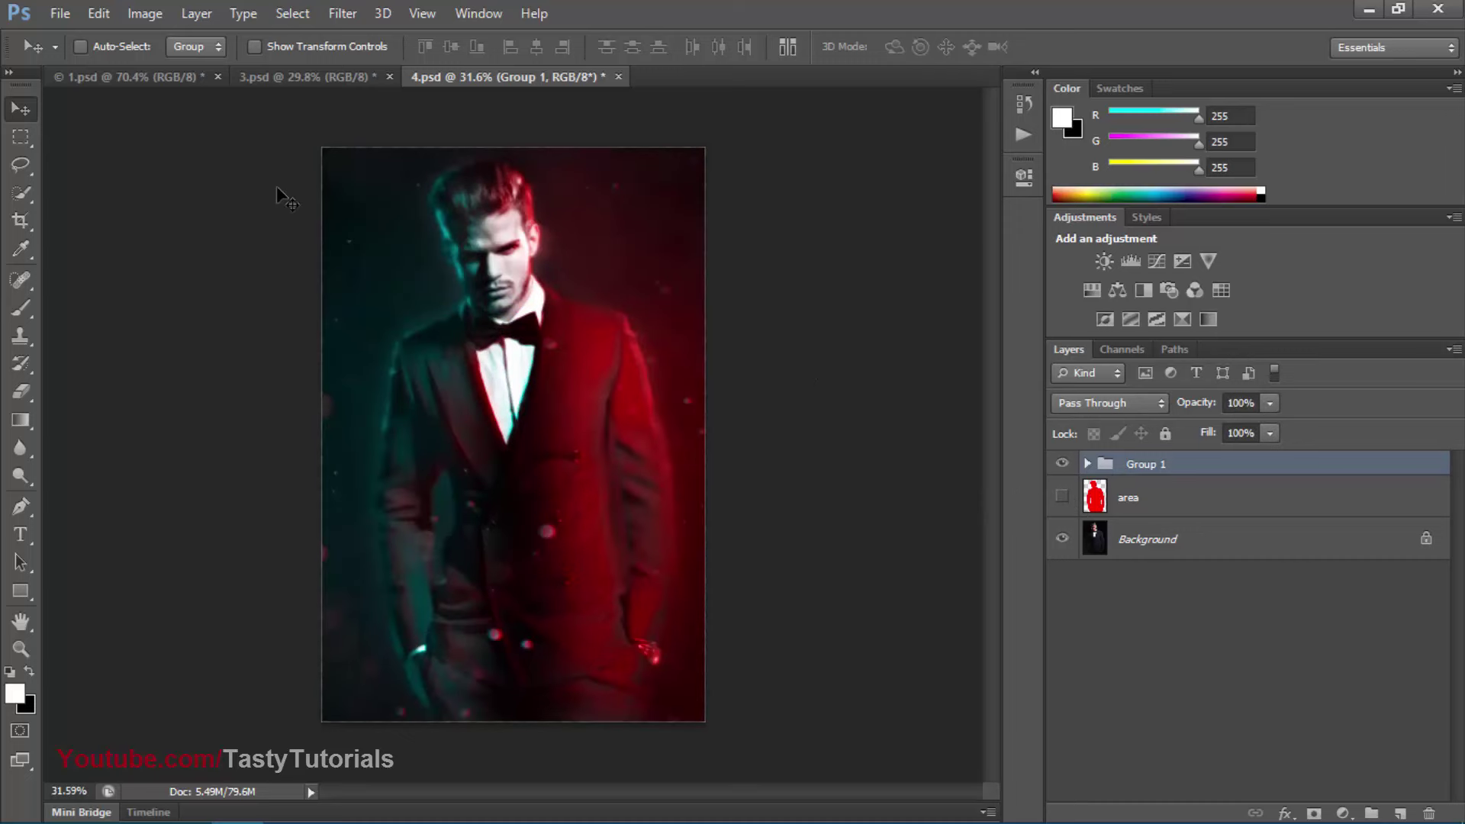
scroll(288, 198, "up", 1)
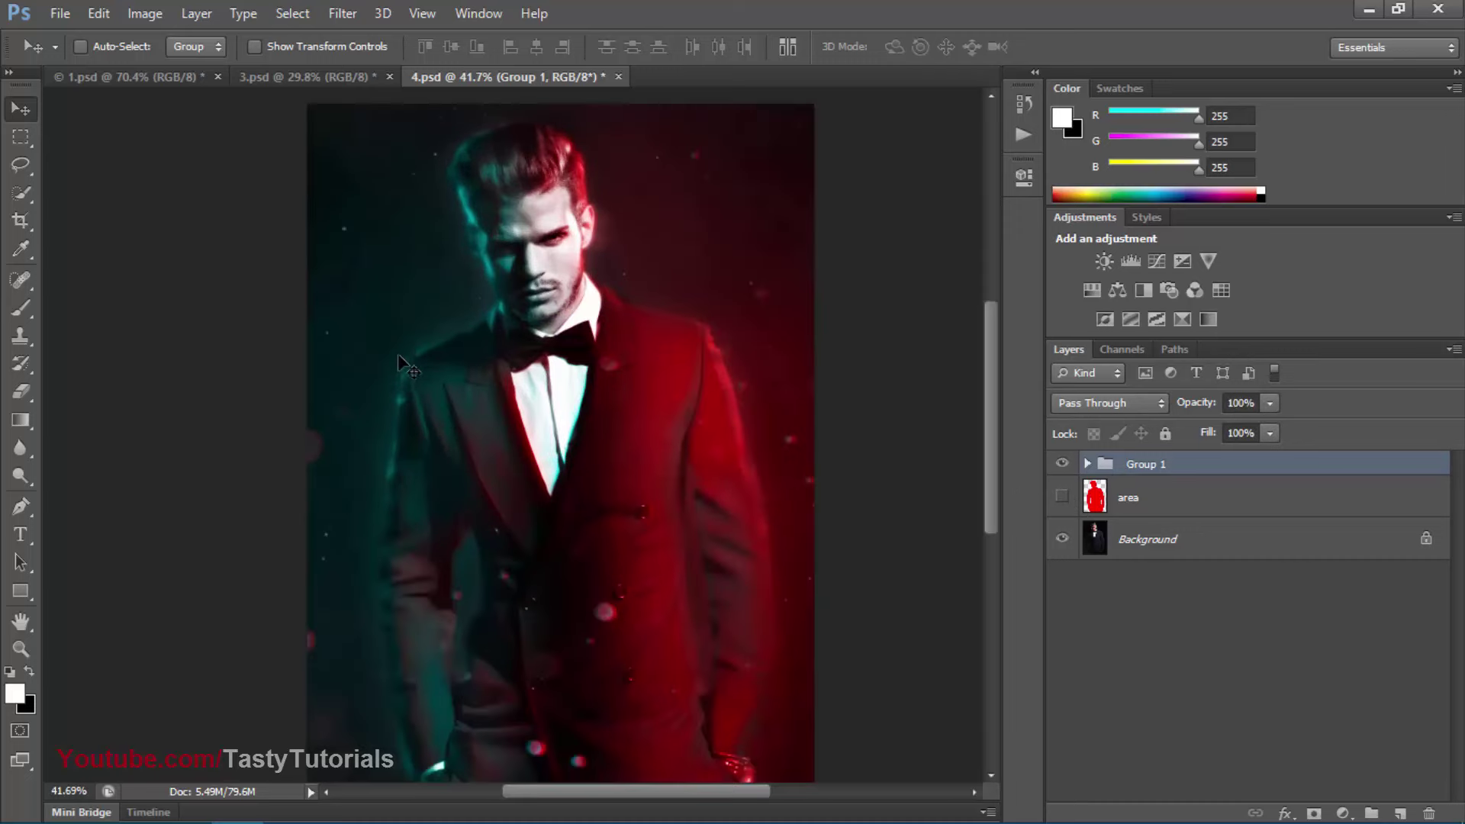
scroll(737, 332, "down", 1)
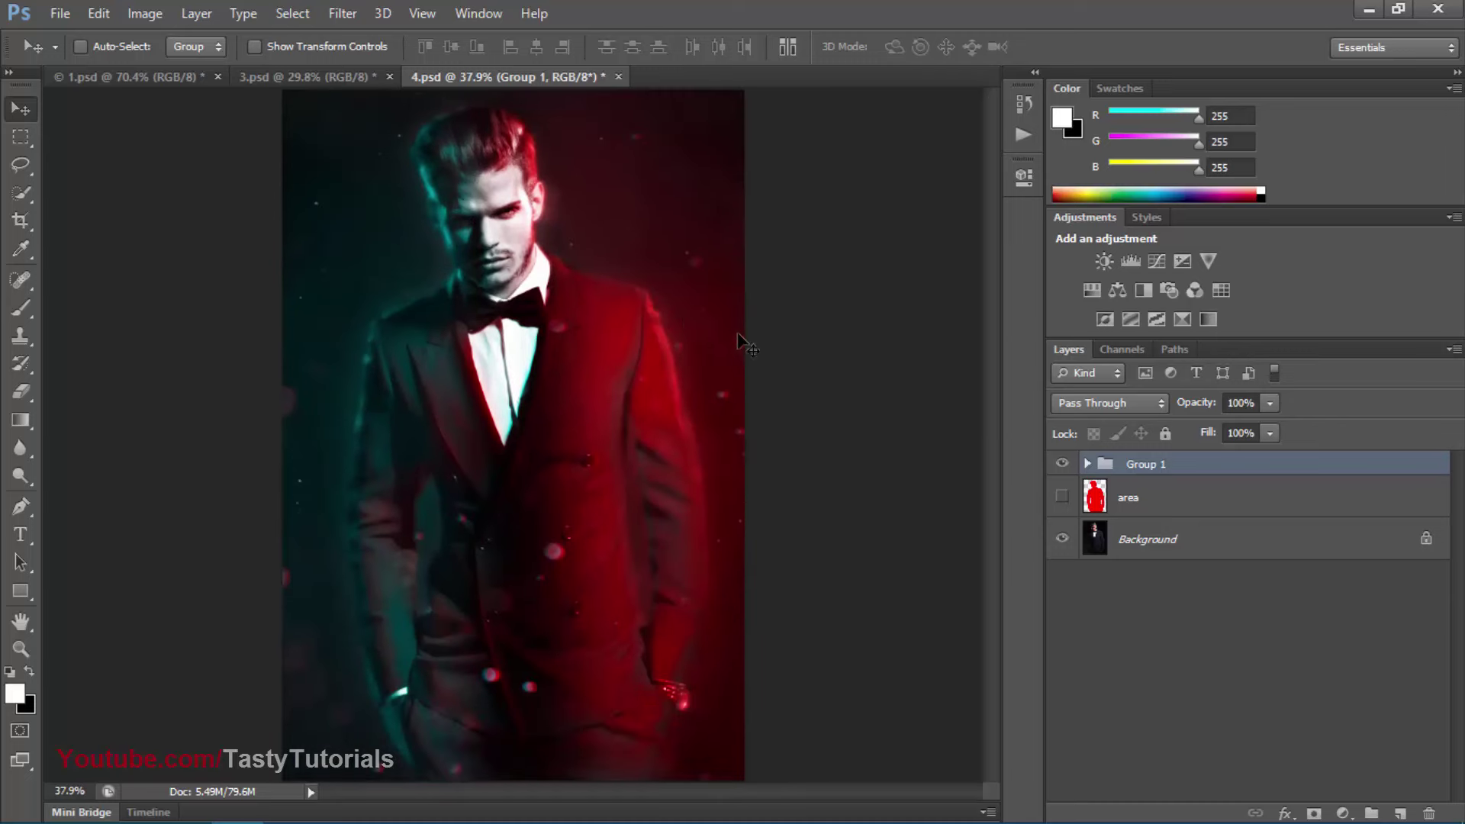
scroll(359, 355, "down", 1)
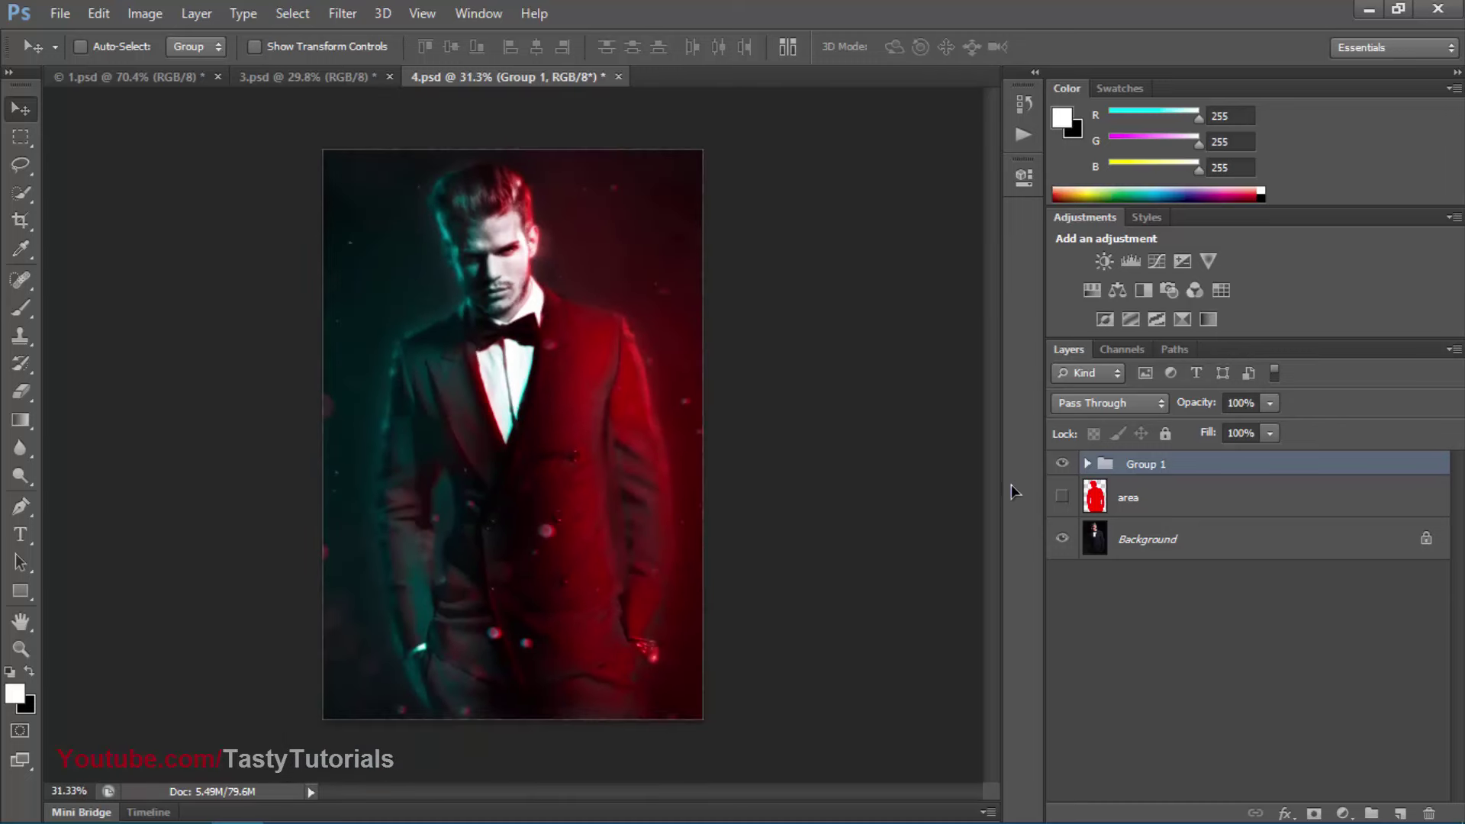
Inspect the contents of Group 1, toggle one subgroup's visibility, and close 4.psd without saving
left_click(1088, 464)
left_click(1065, 631)
left_click(1063, 629)
left_click(1088, 464)
left_click(618, 77)
left_click(746, 304)
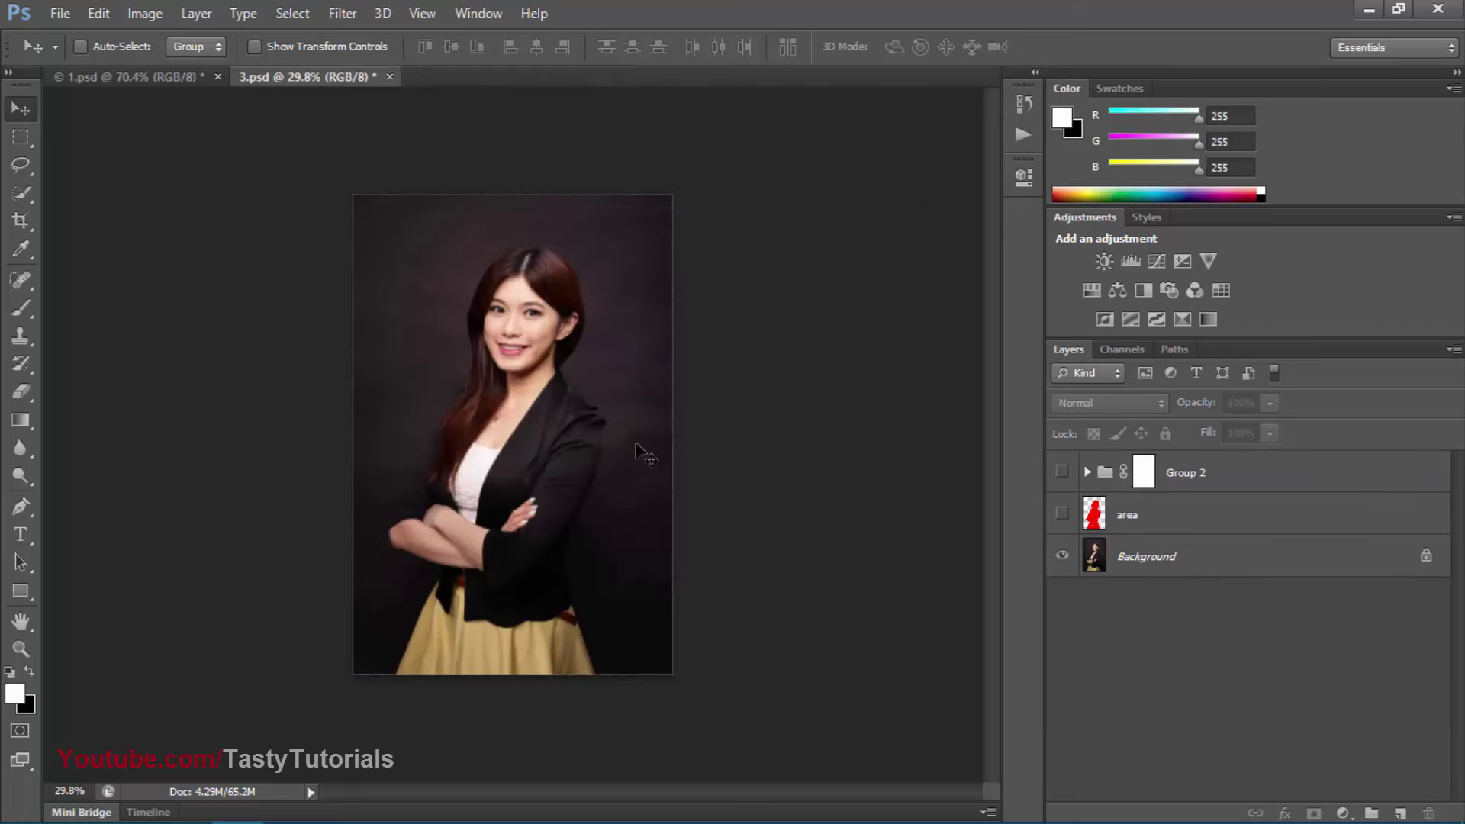
Show the area layer and the Group 2 effect in 3.psd, and close the file without saving
scroll(652, 450, "up", 2)
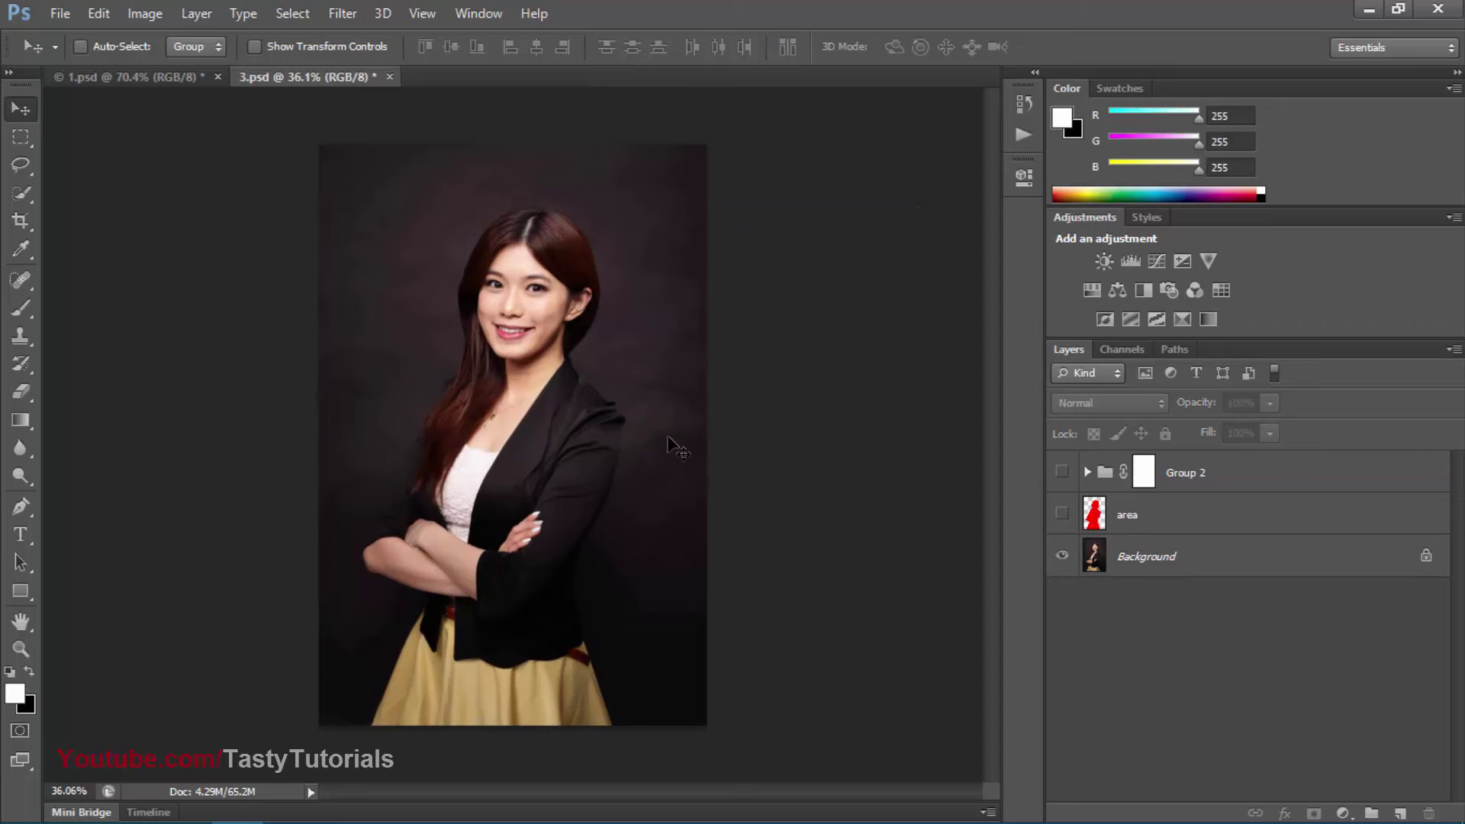
left_click(1062, 517)
left_click(1061, 472)
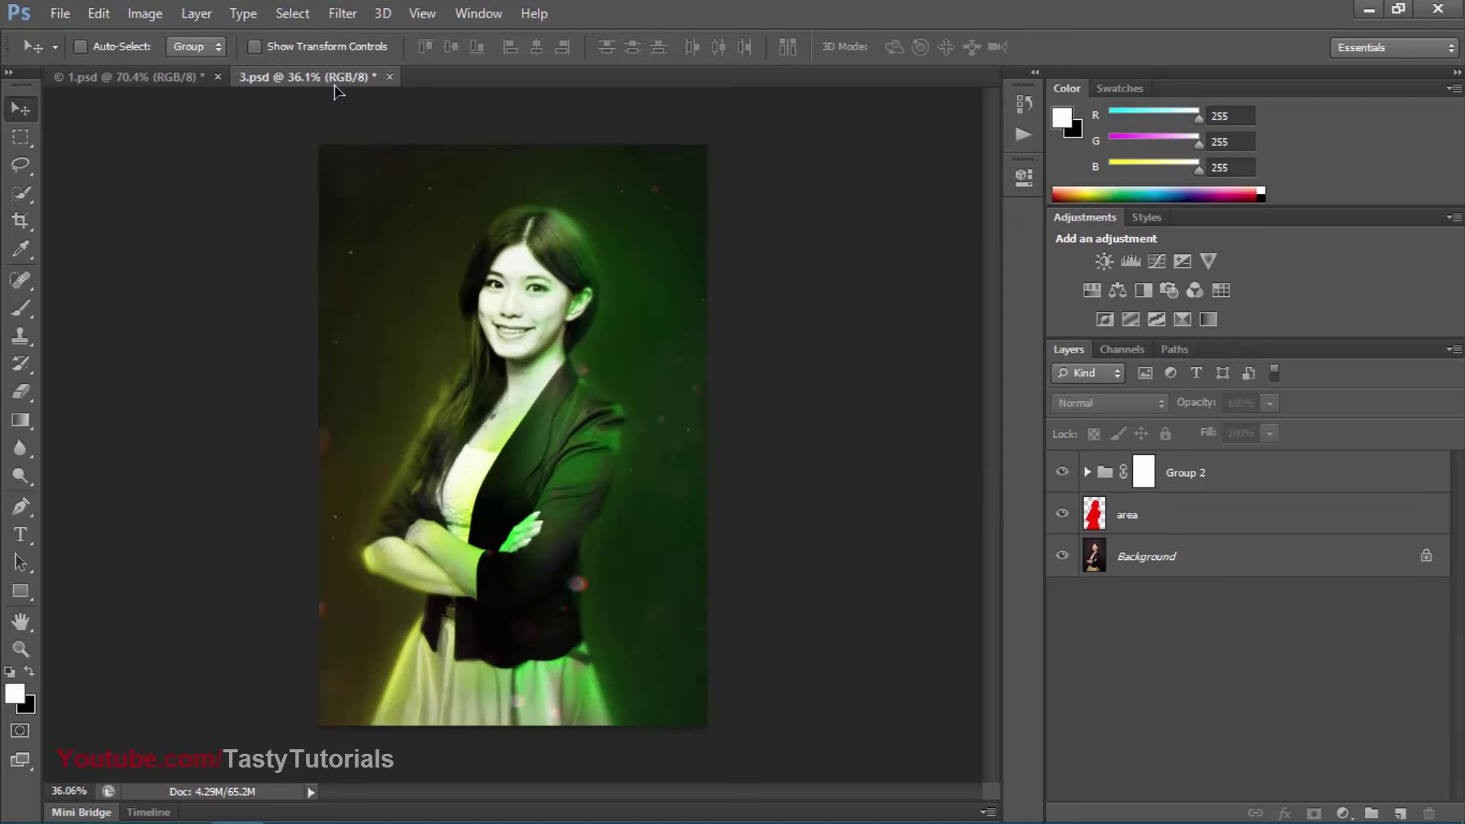
left_click(389, 77)
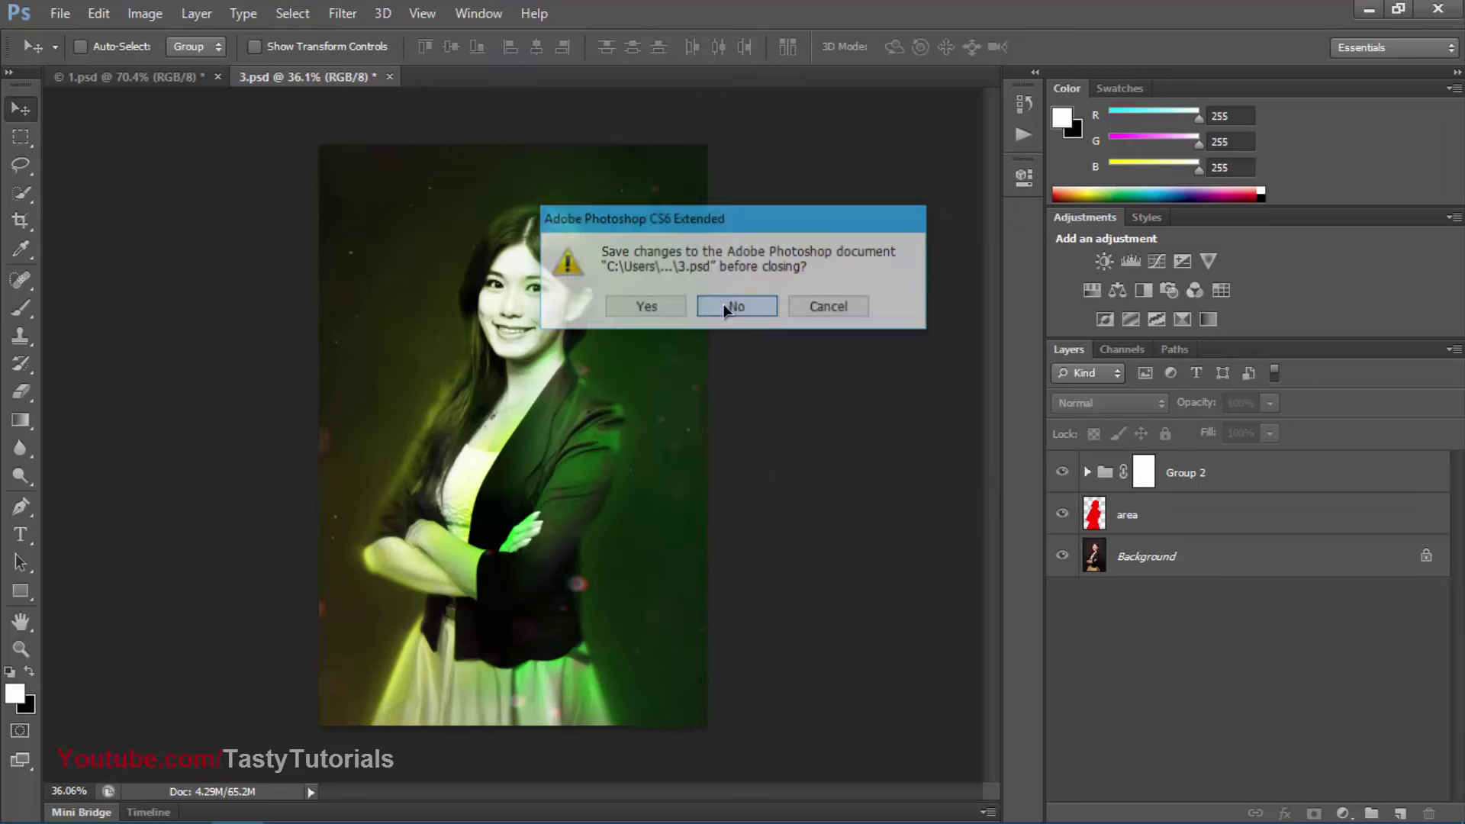
left_click(726, 305)
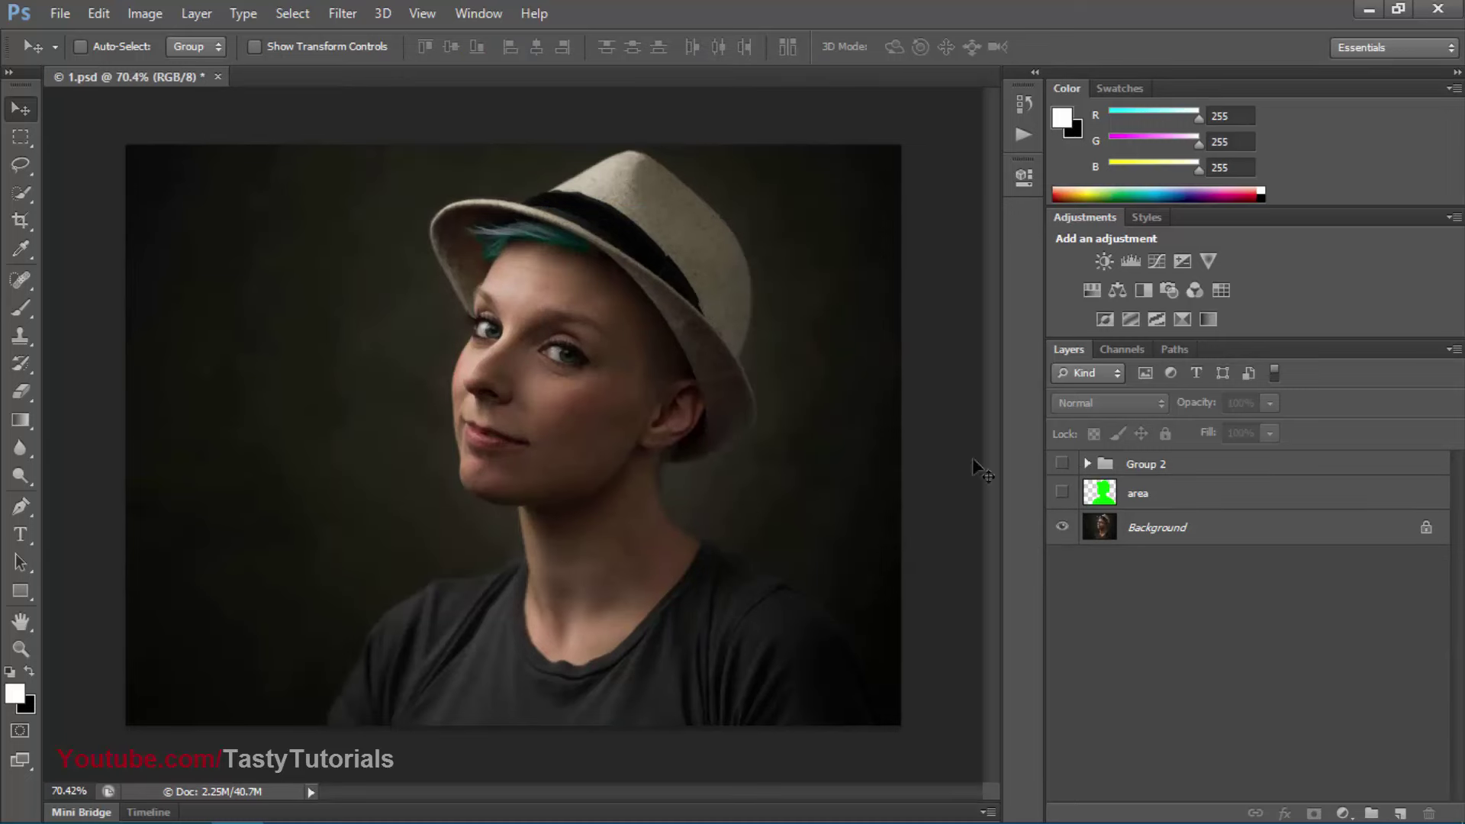
Compare the portrait in 1.psd before and after the effect by switching Group 2 on and off
left_click(1065, 493)
left_click(1064, 466)
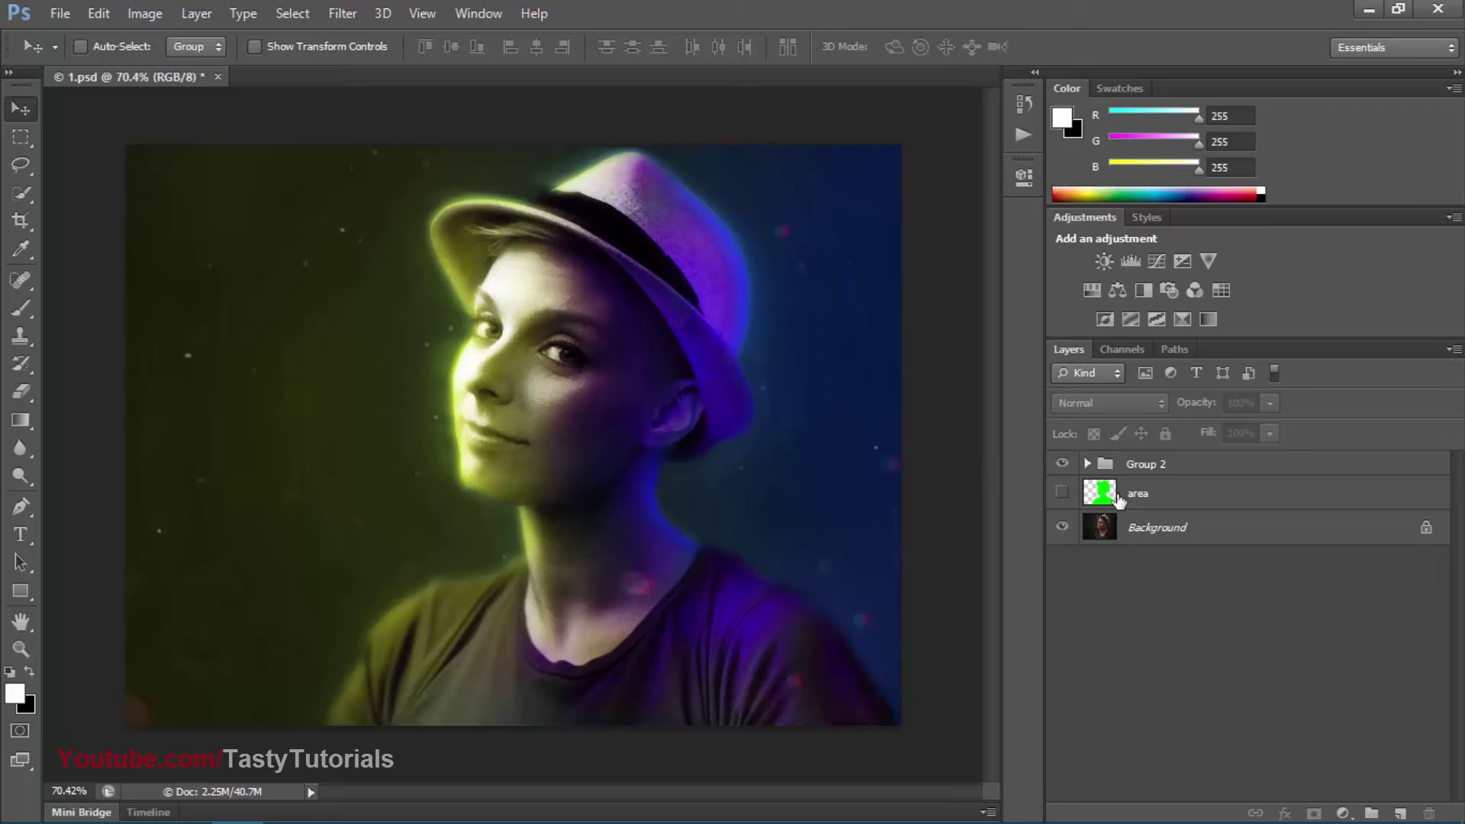
left_click(1063, 465)
left_click(1063, 465)
left_click(1063, 465)
left_click(1064, 466)
left_click(1064, 465)
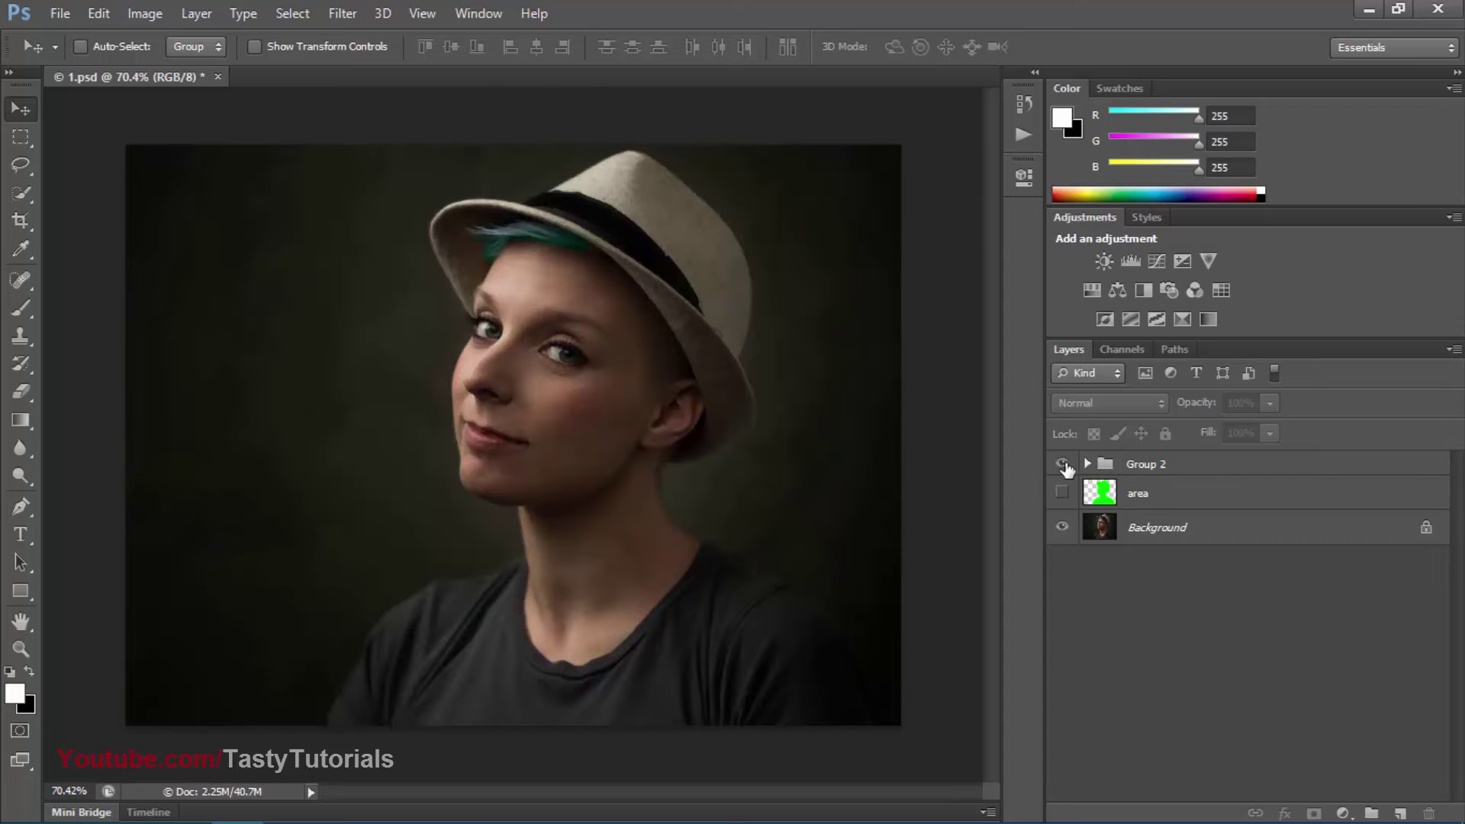
left_click(1064, 465)
Delete Group 2 and the area layer, and convert the locked Background into a regular layer with the default name
left_click(1205, 464)
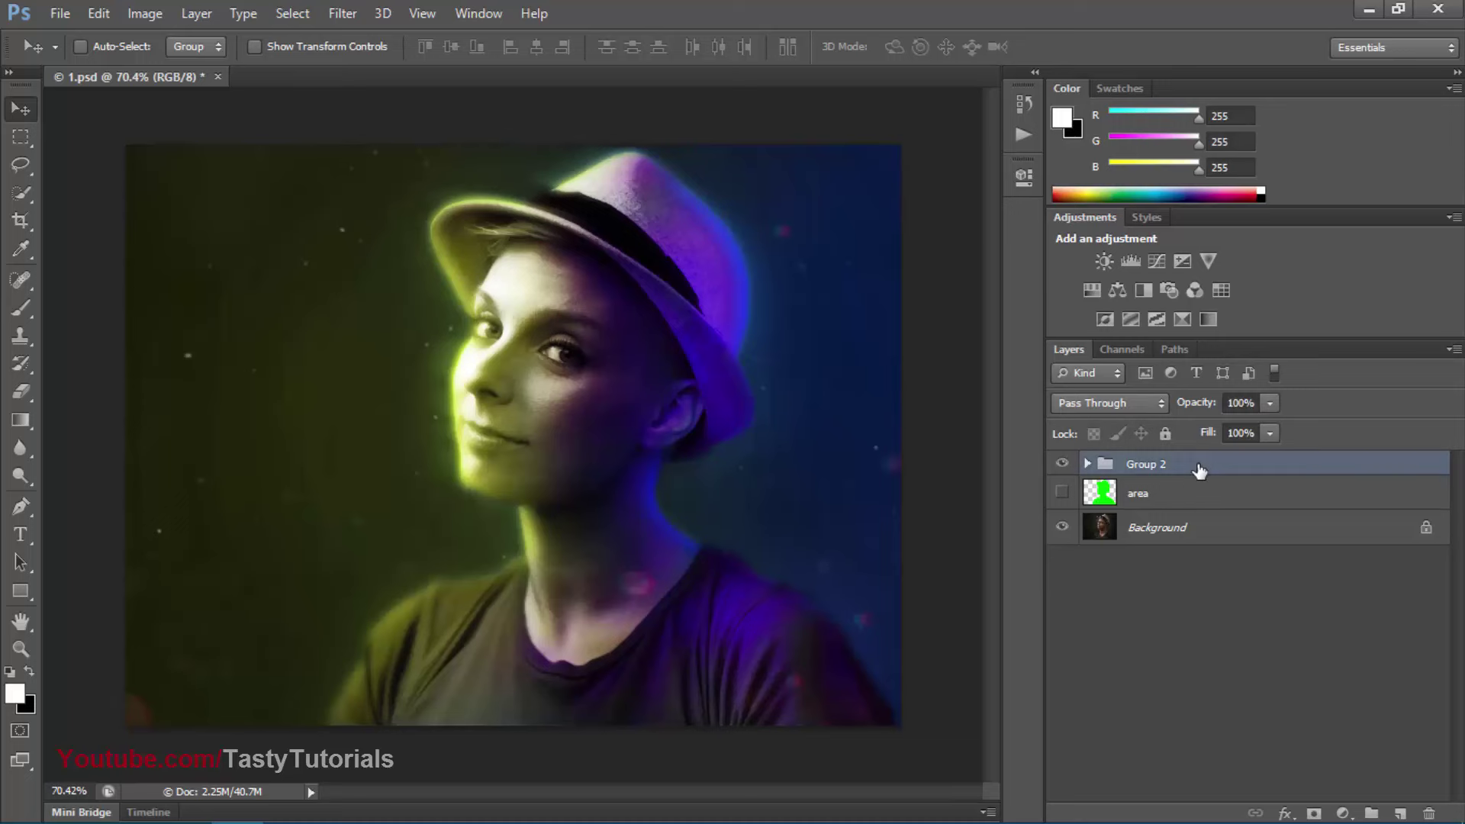
key("Delete")
key("Delete")
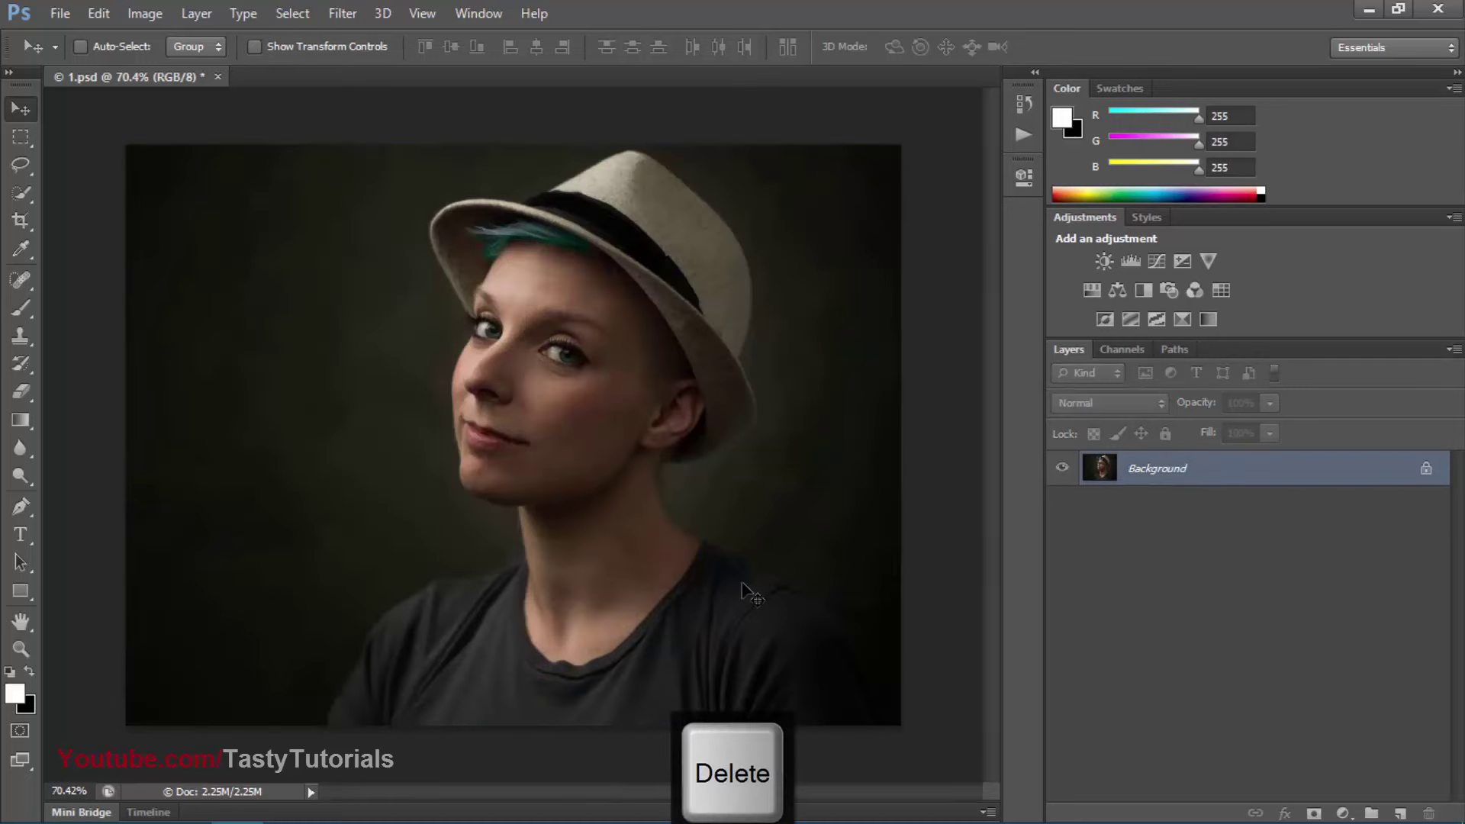
double_click(1419, 473)
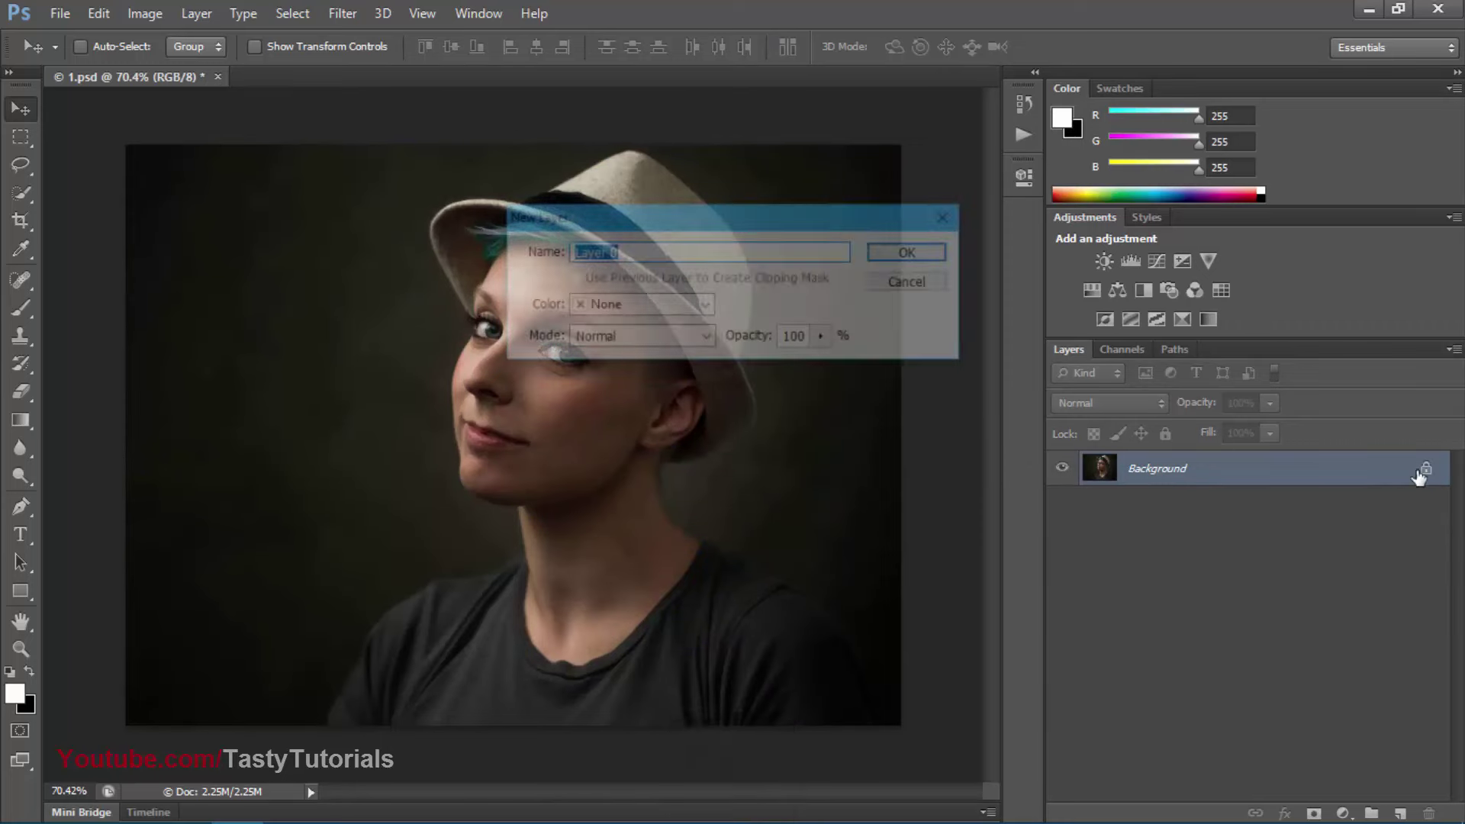
left_click(911, 257)
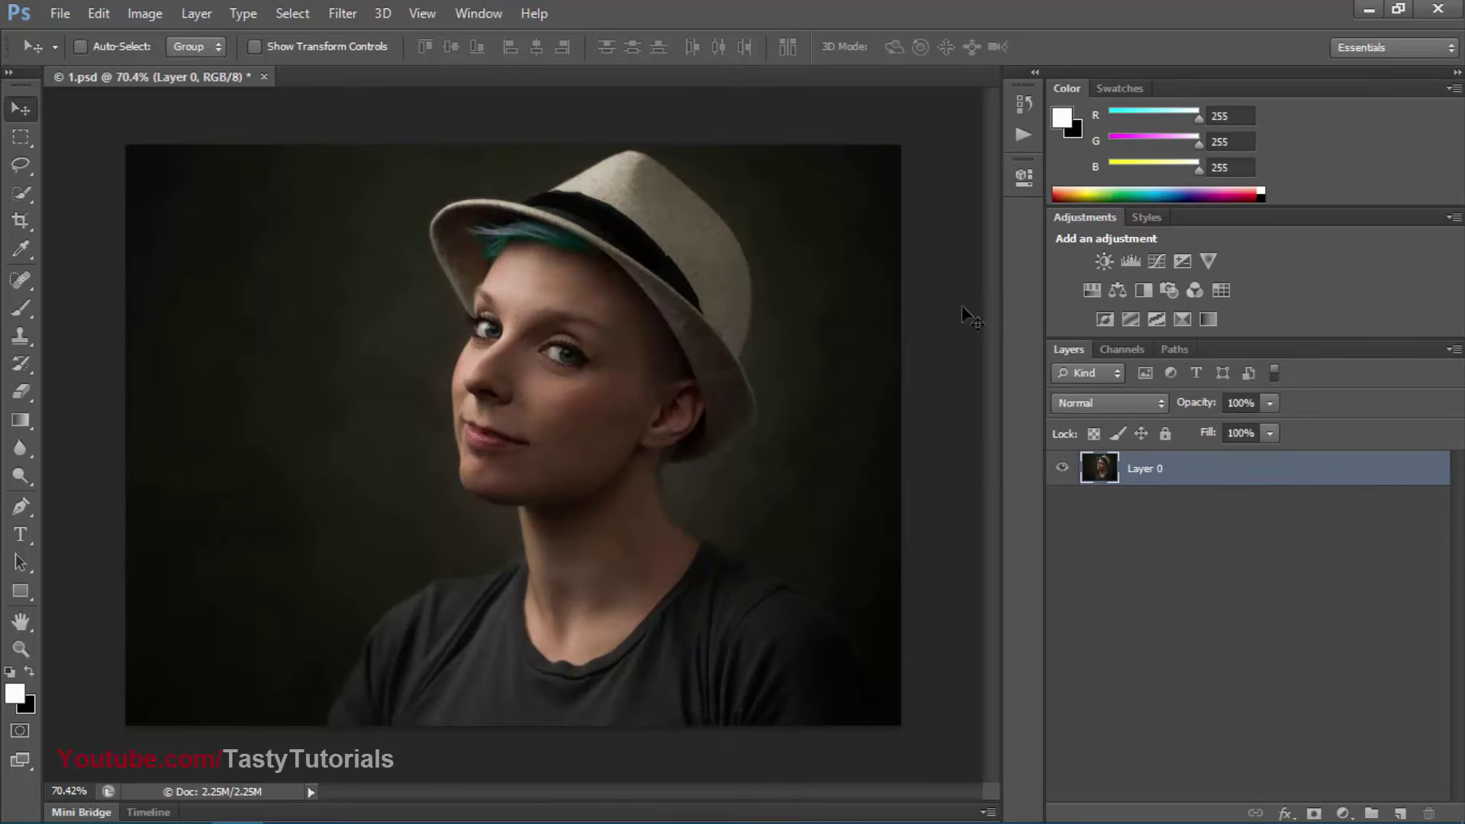
Collapse the Color and Adjustments panels to enlarge the layer list, and deselect Layer 0
double_click(1061, 88)
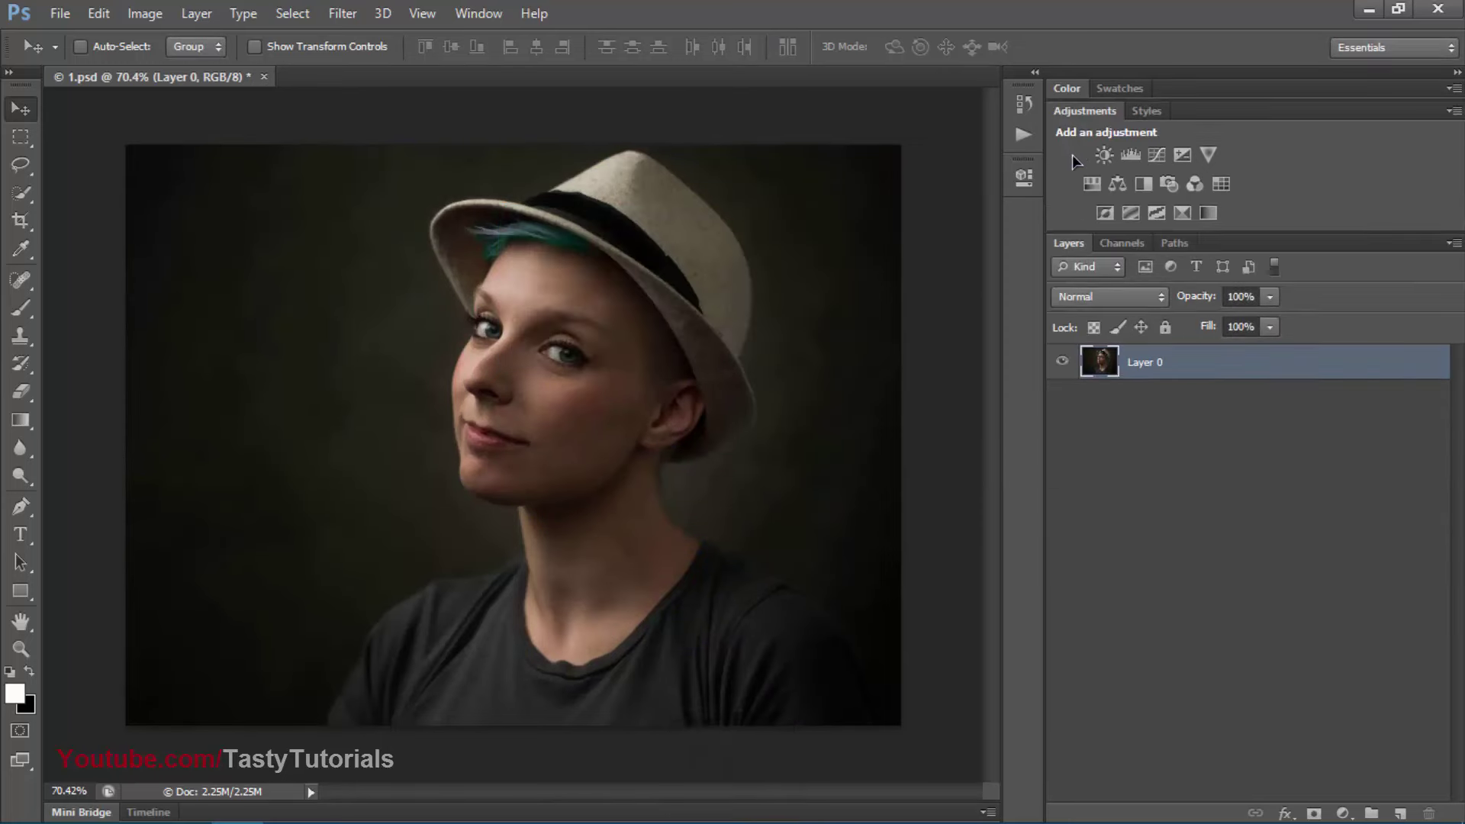
double_click(1078, 112)
left_click(1150, 309)
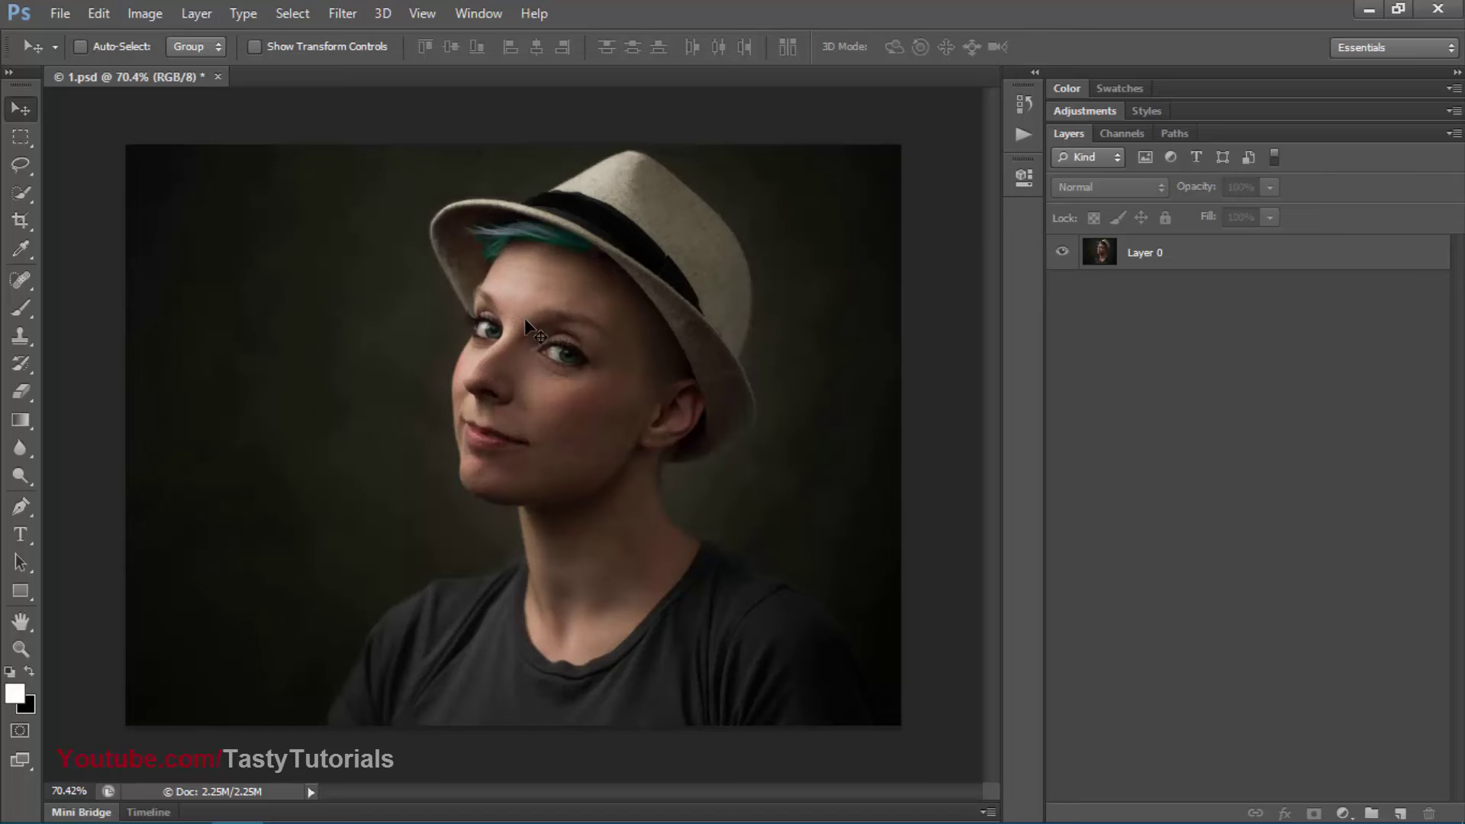
Open the Preset Manager and show the Patterns presets
left_click(98, 13)
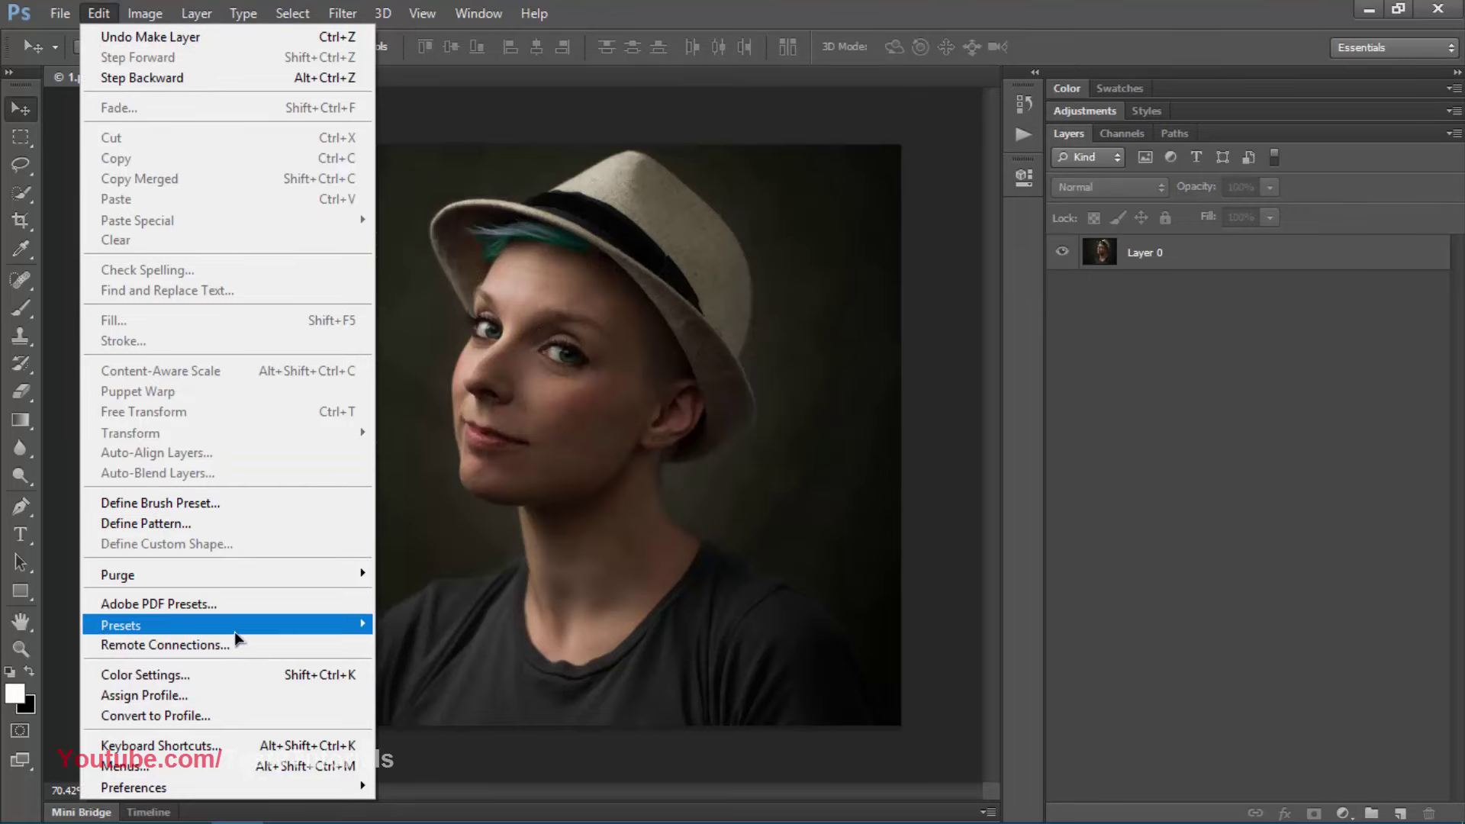
mouse_move(236, 630)
left_click(402, 624)
left_click_drag(740, 114, 658, 174)
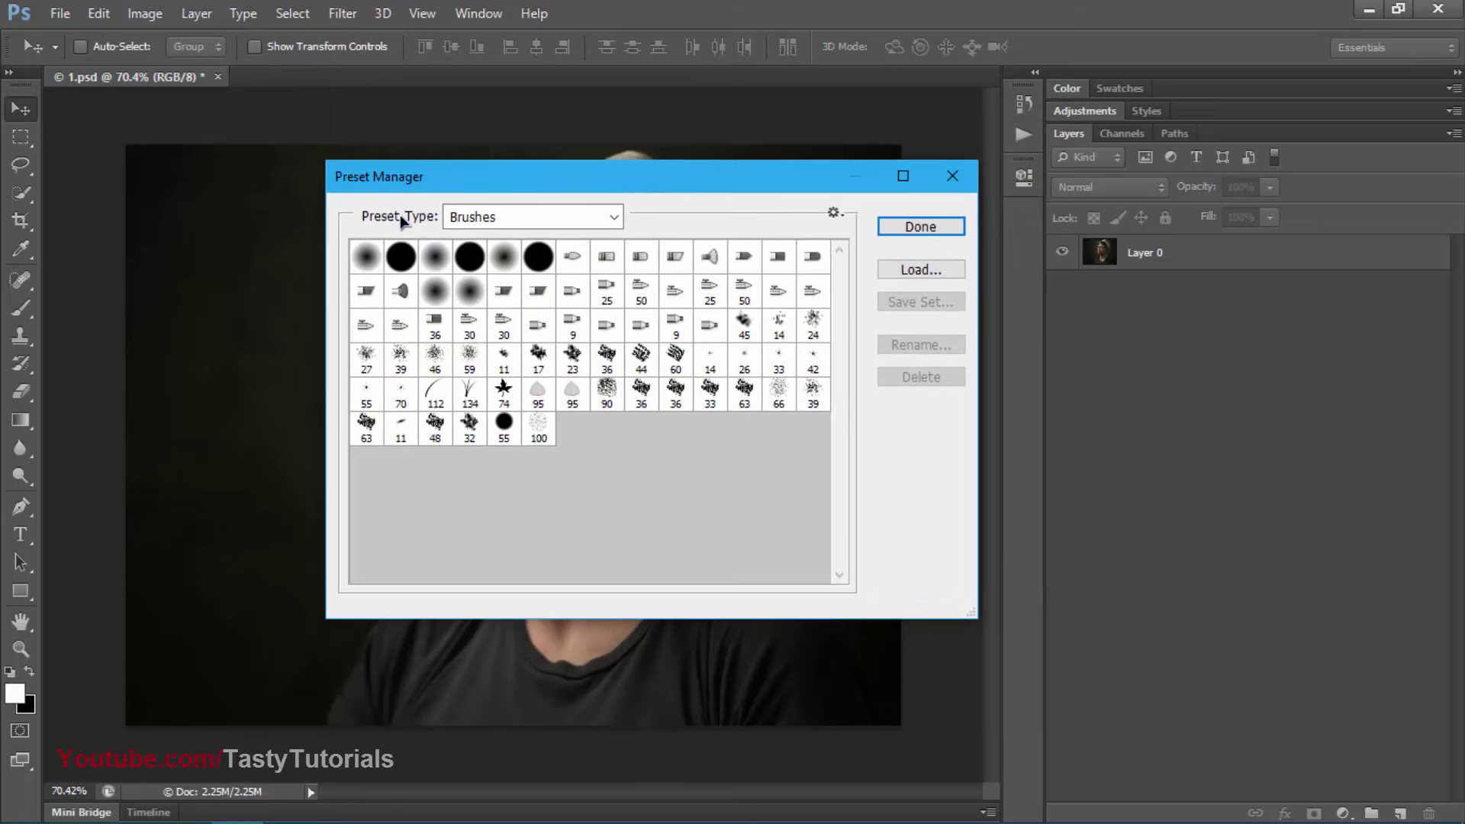
left_click(480, 219)
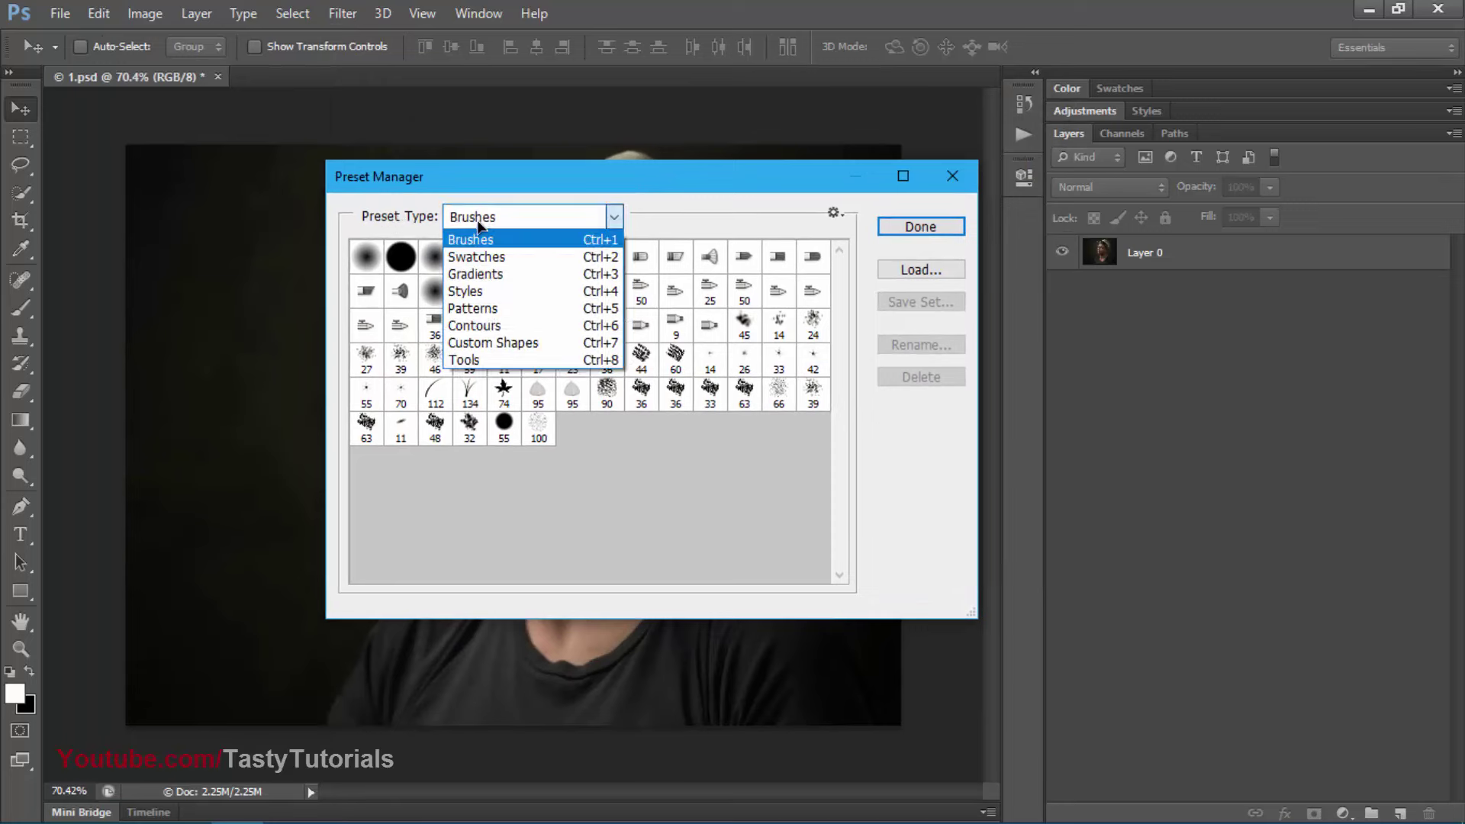
left_click(473, 308)
mouse_move(501, 306)
left_mouse_down()
mouse_move(525, 316)
mouse_move(513, 298)
mouse_move(546, 337)
mouse_move(506, 317)
left_mouse_up()
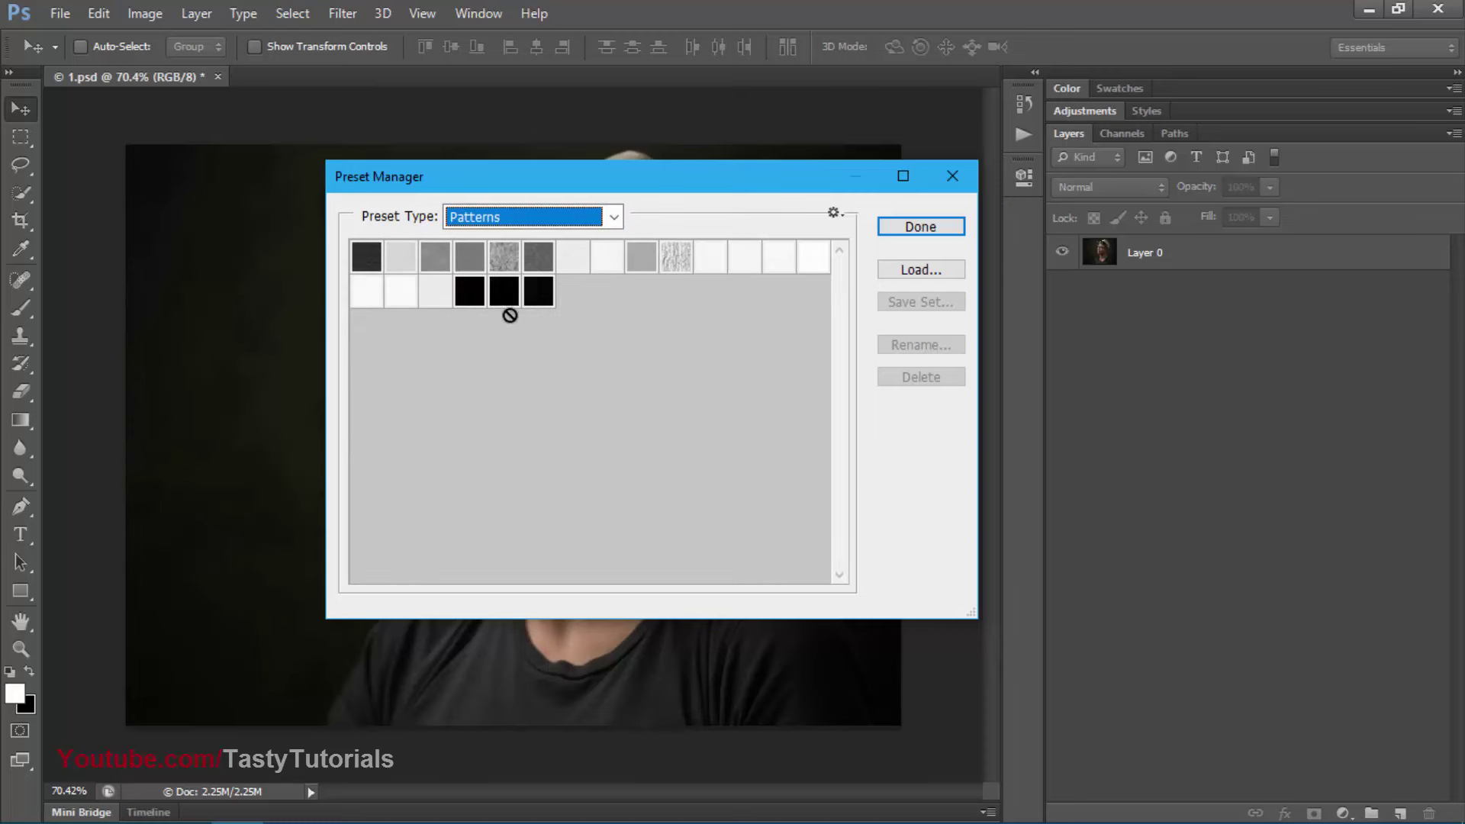
Load the Double Light Patterns file from the 17340894-double-light-photoshop-action folder in New folder on the desktop, and close the Preset Manager
left_click(903, 267)
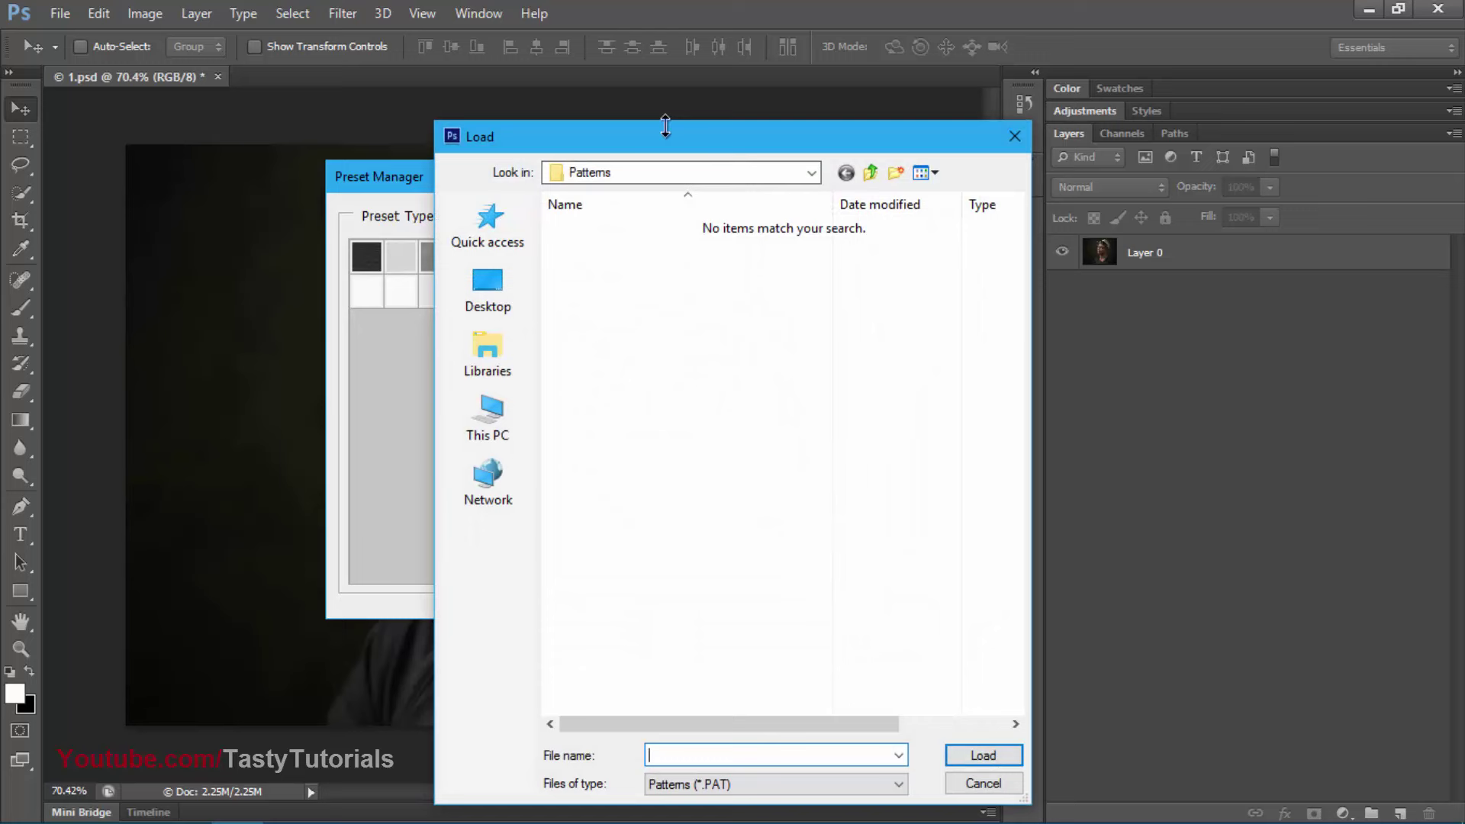
left_click(489, 294)
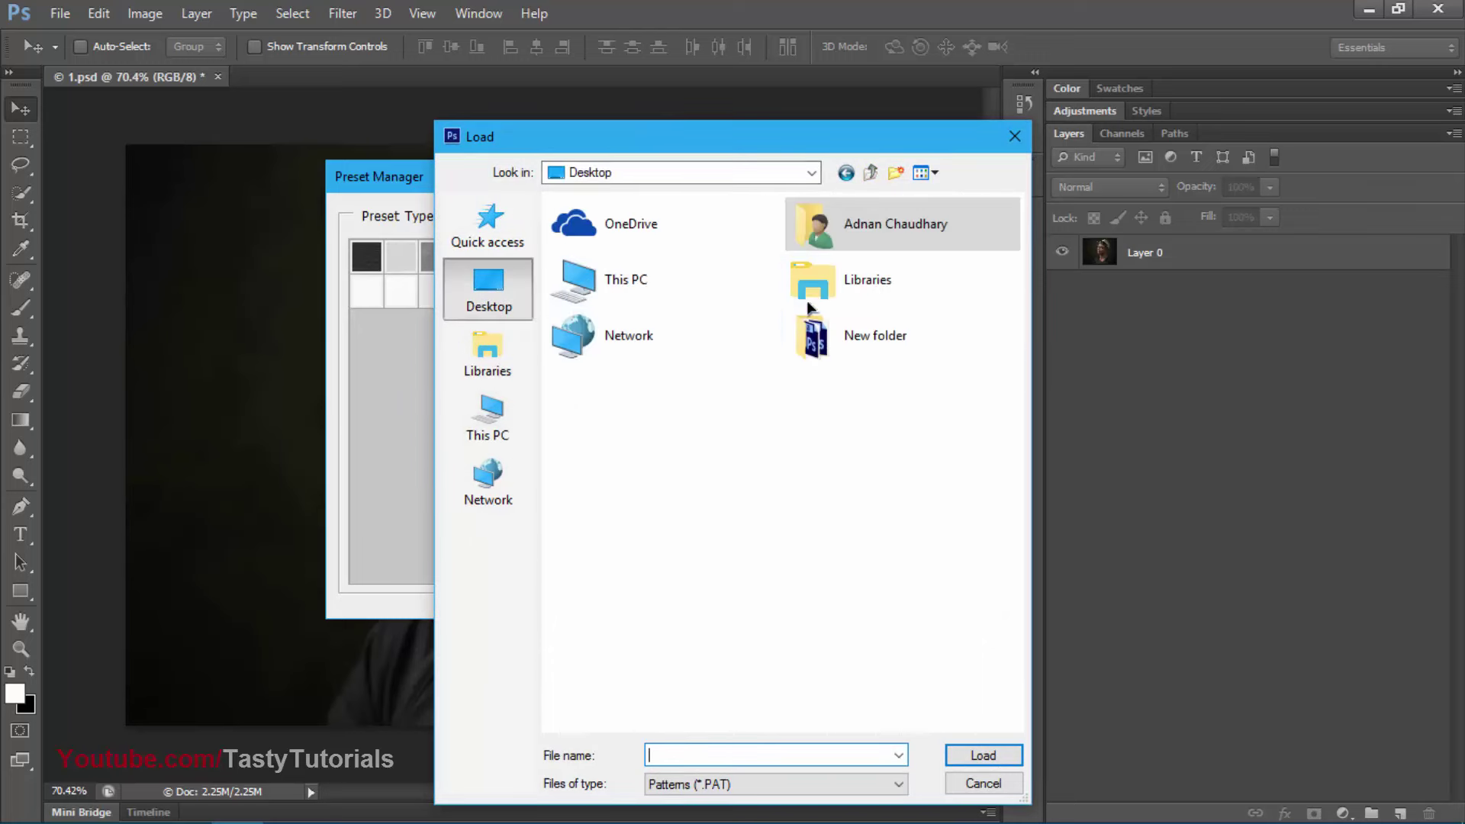
double_click(839, 335)
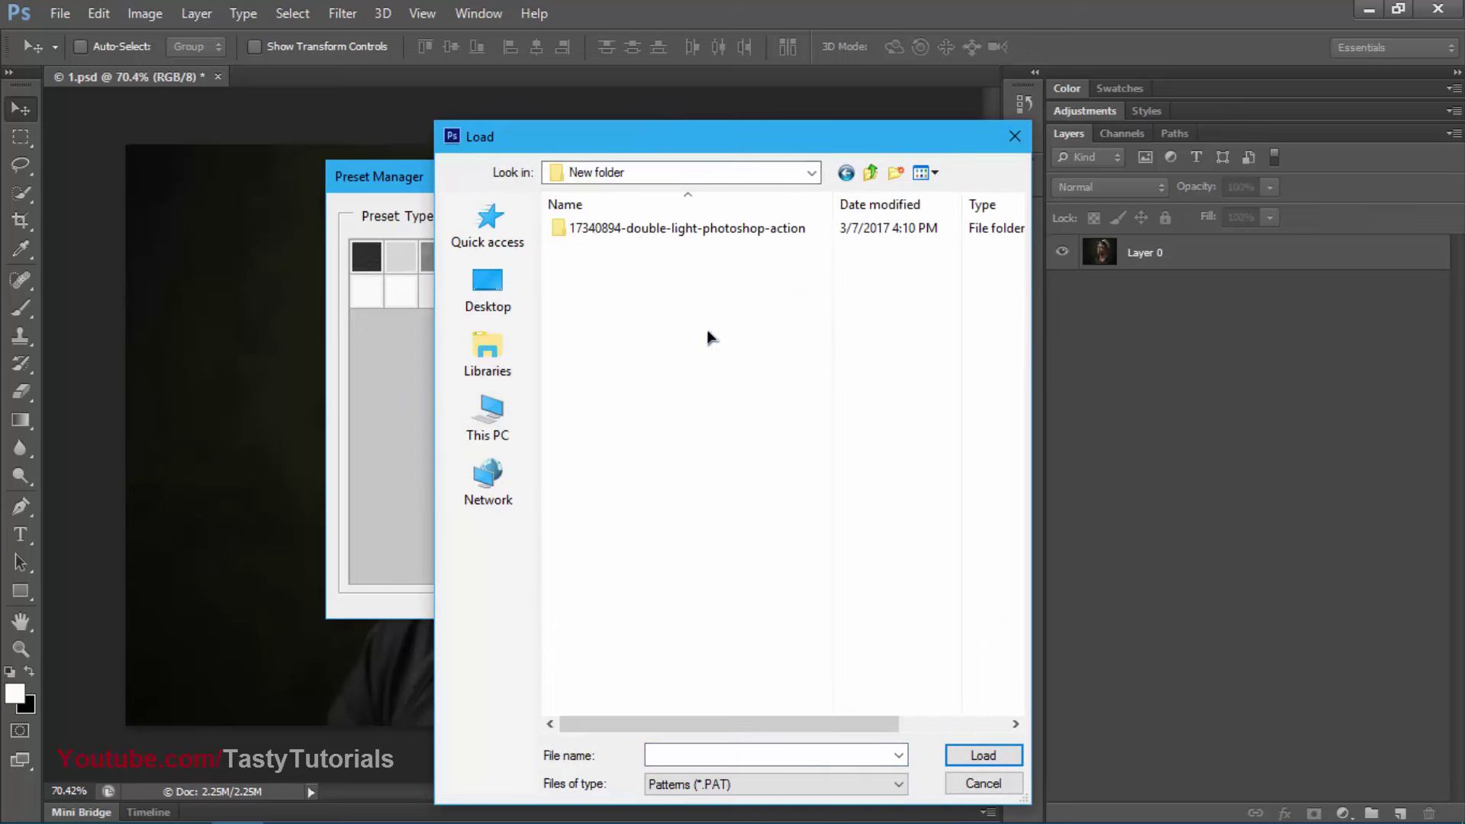
double_click(643, 229)
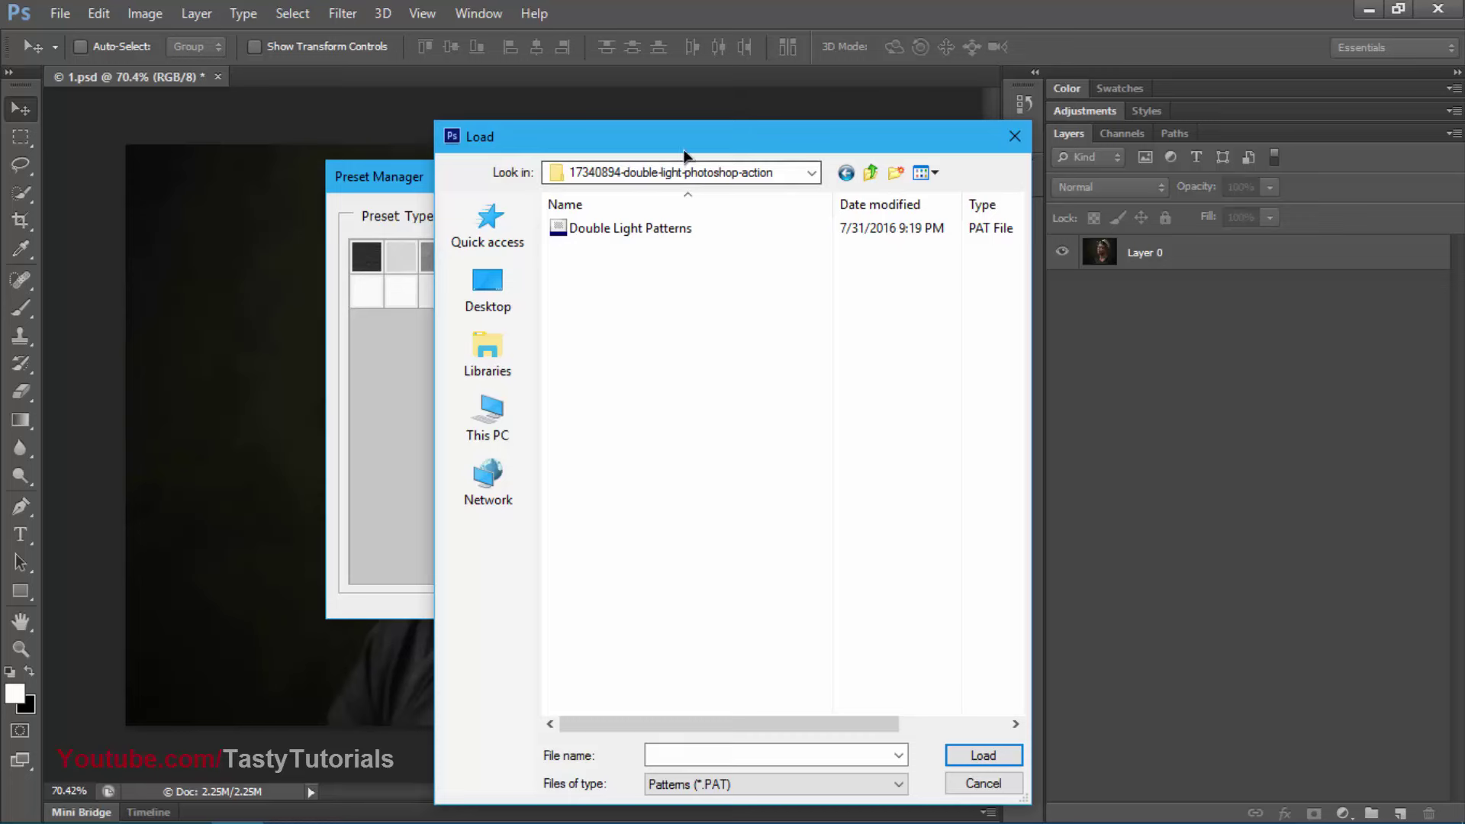
left_click_drag(683, 151, 591, 109)
left_click(515, 188)
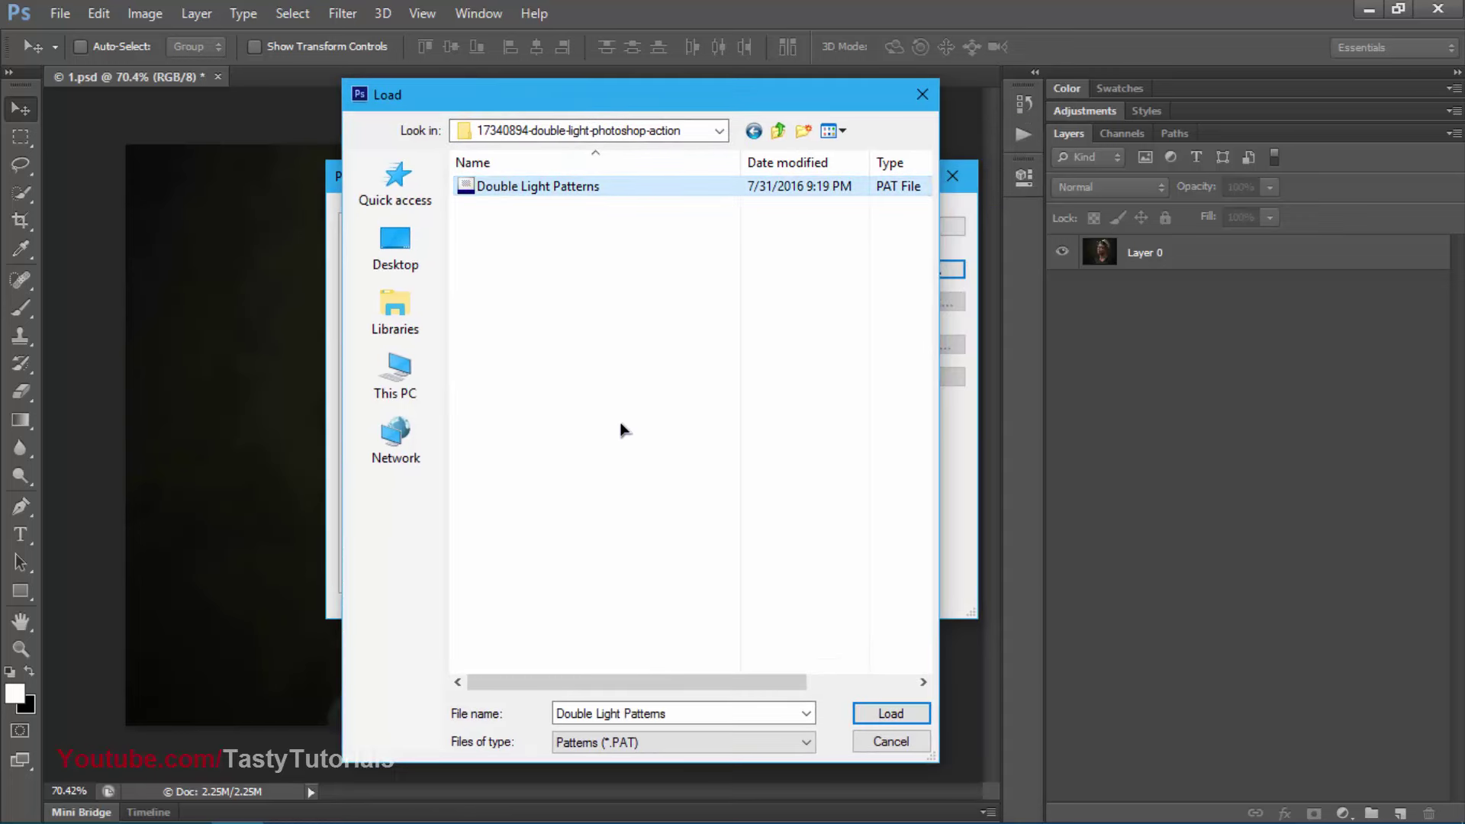
left_click(891, 714)
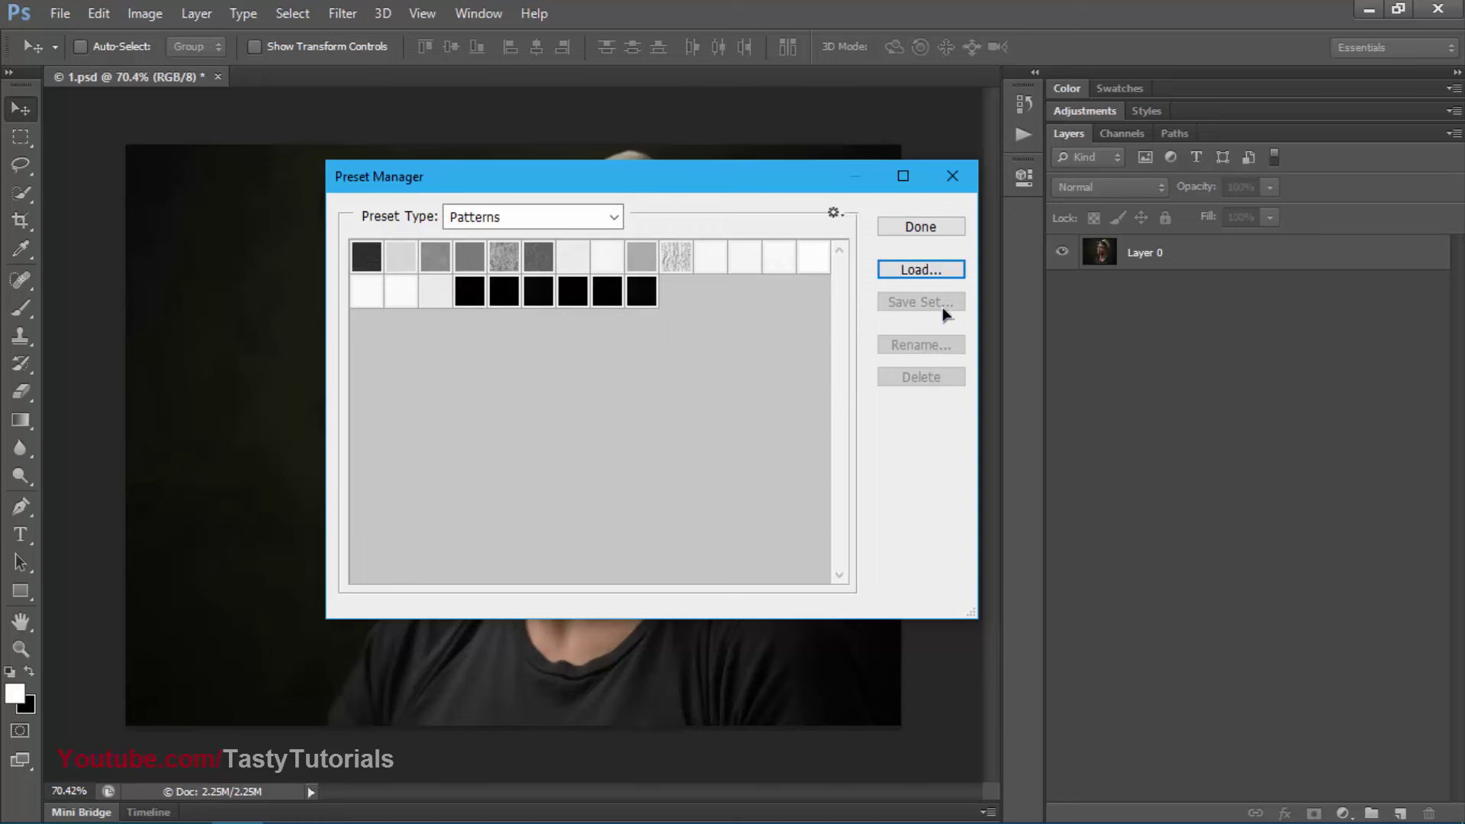
left_click(925, 229)
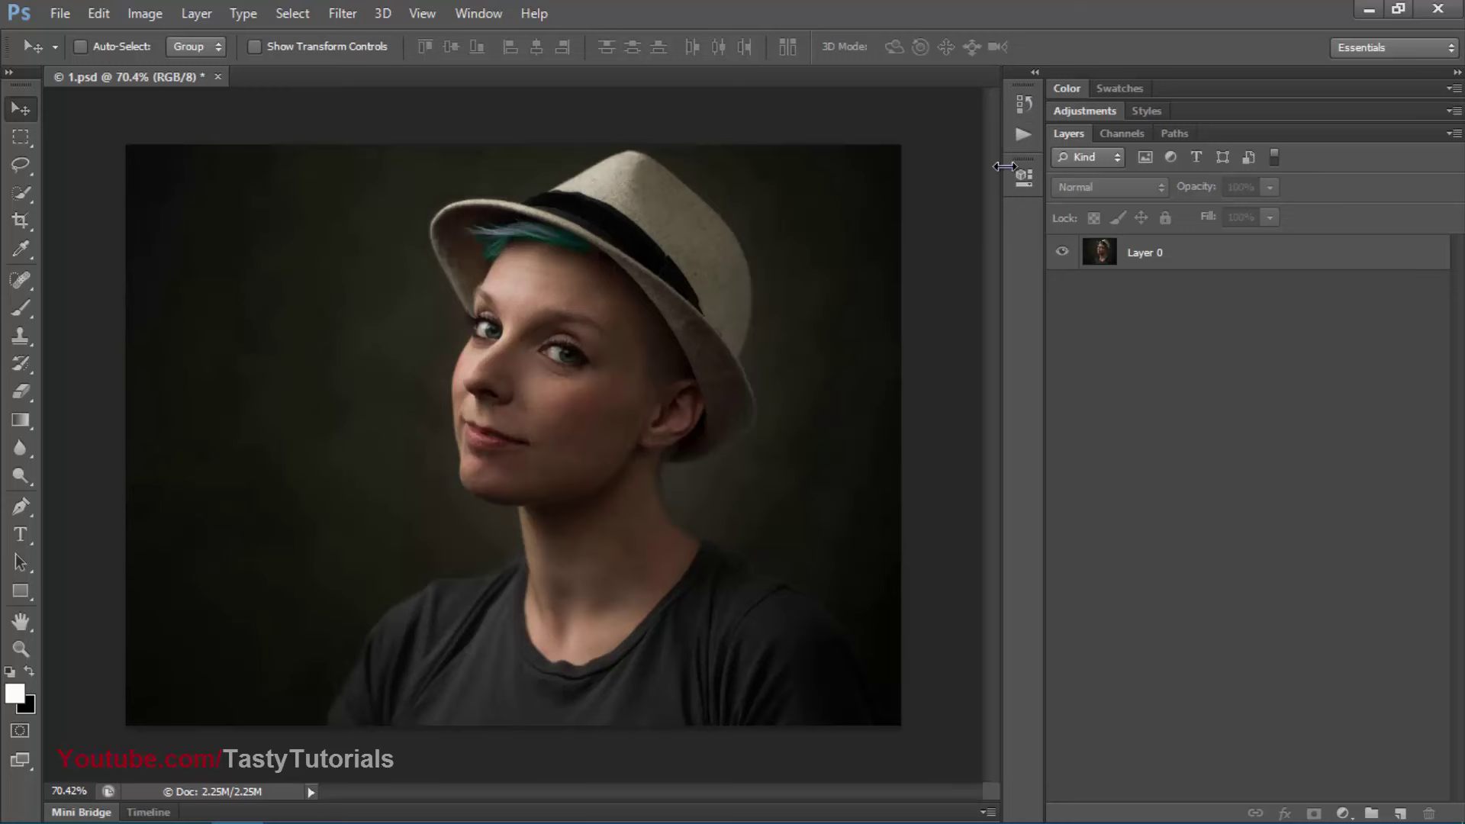
Show the Actions list and delete the existing Double Light Photoshop Action set
left_click(479, 13)
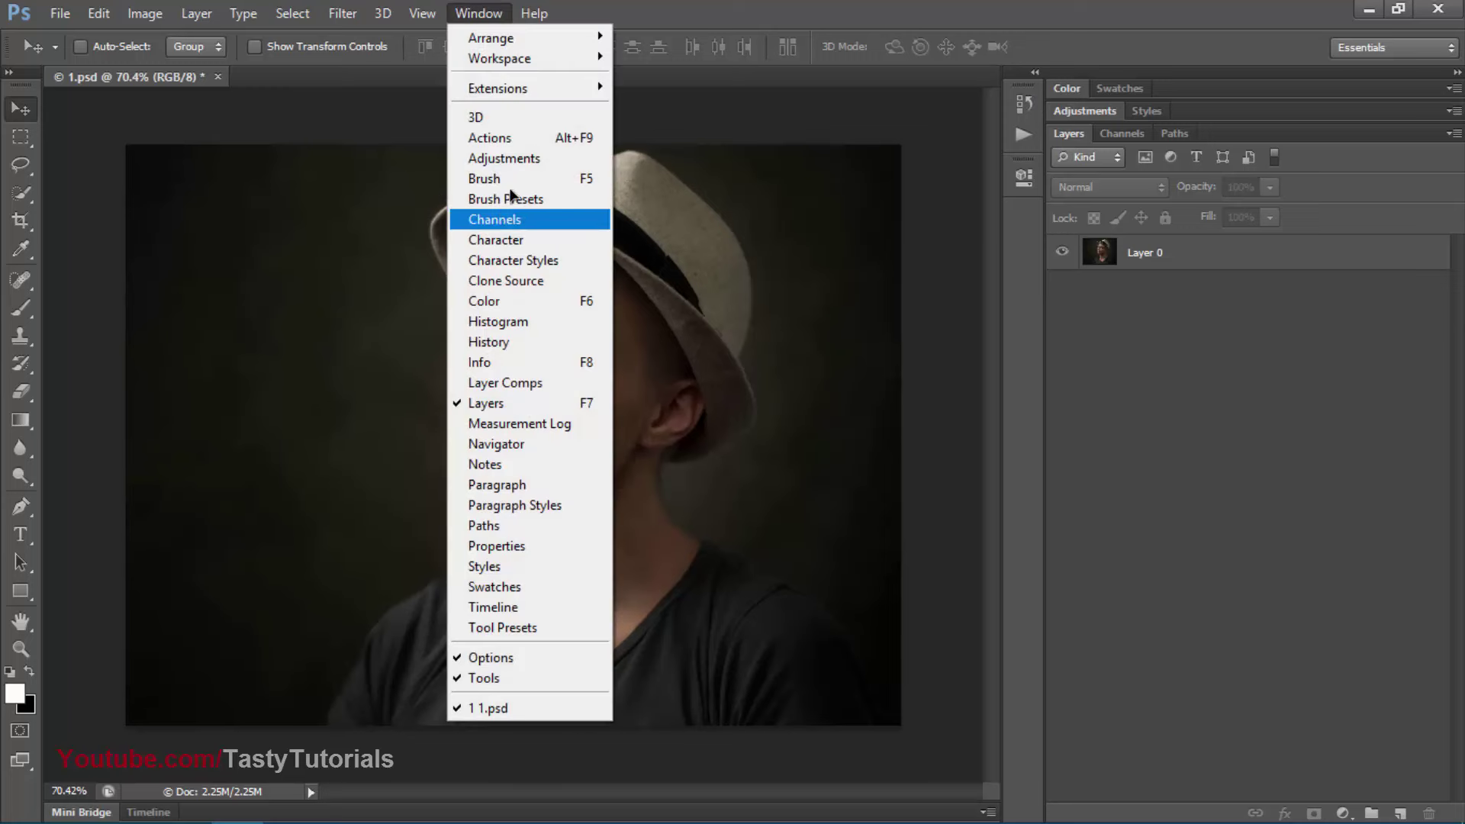
left_click(489, 137)
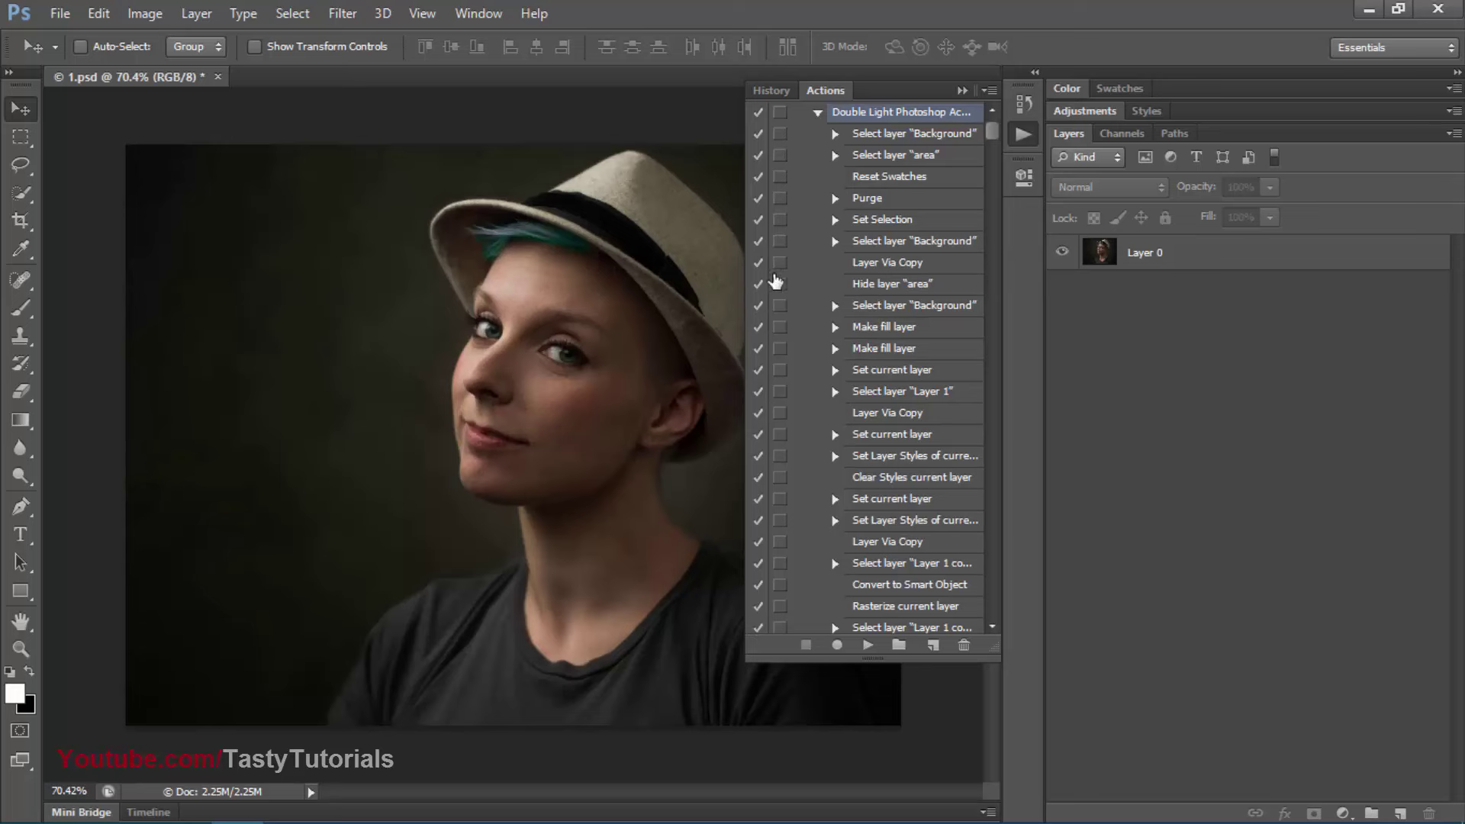
left_click(817, 112)
left_click(869, 182)
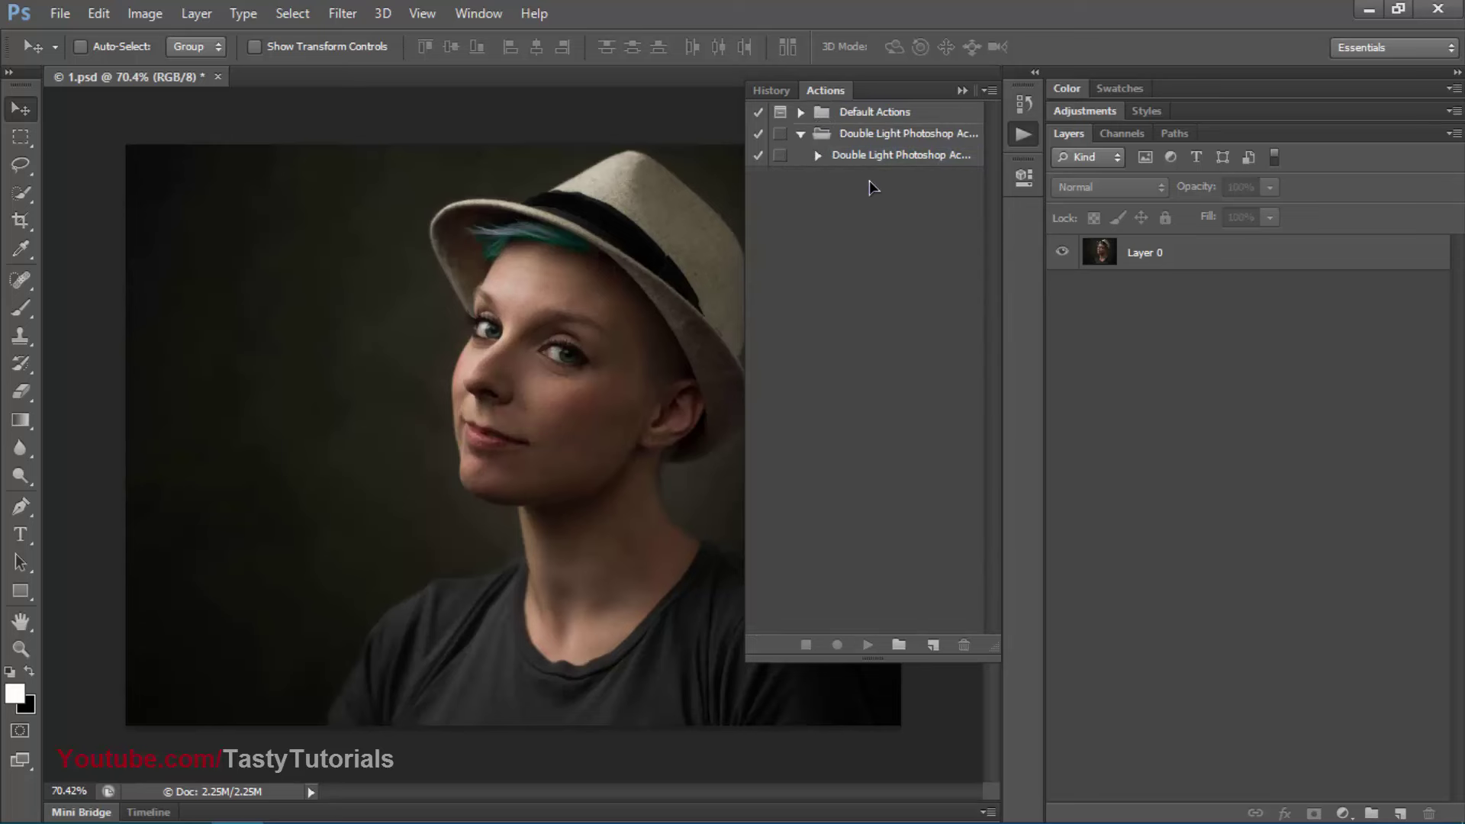
left_click(801, 135)
left_click_drag(907, 136, 963, 644)
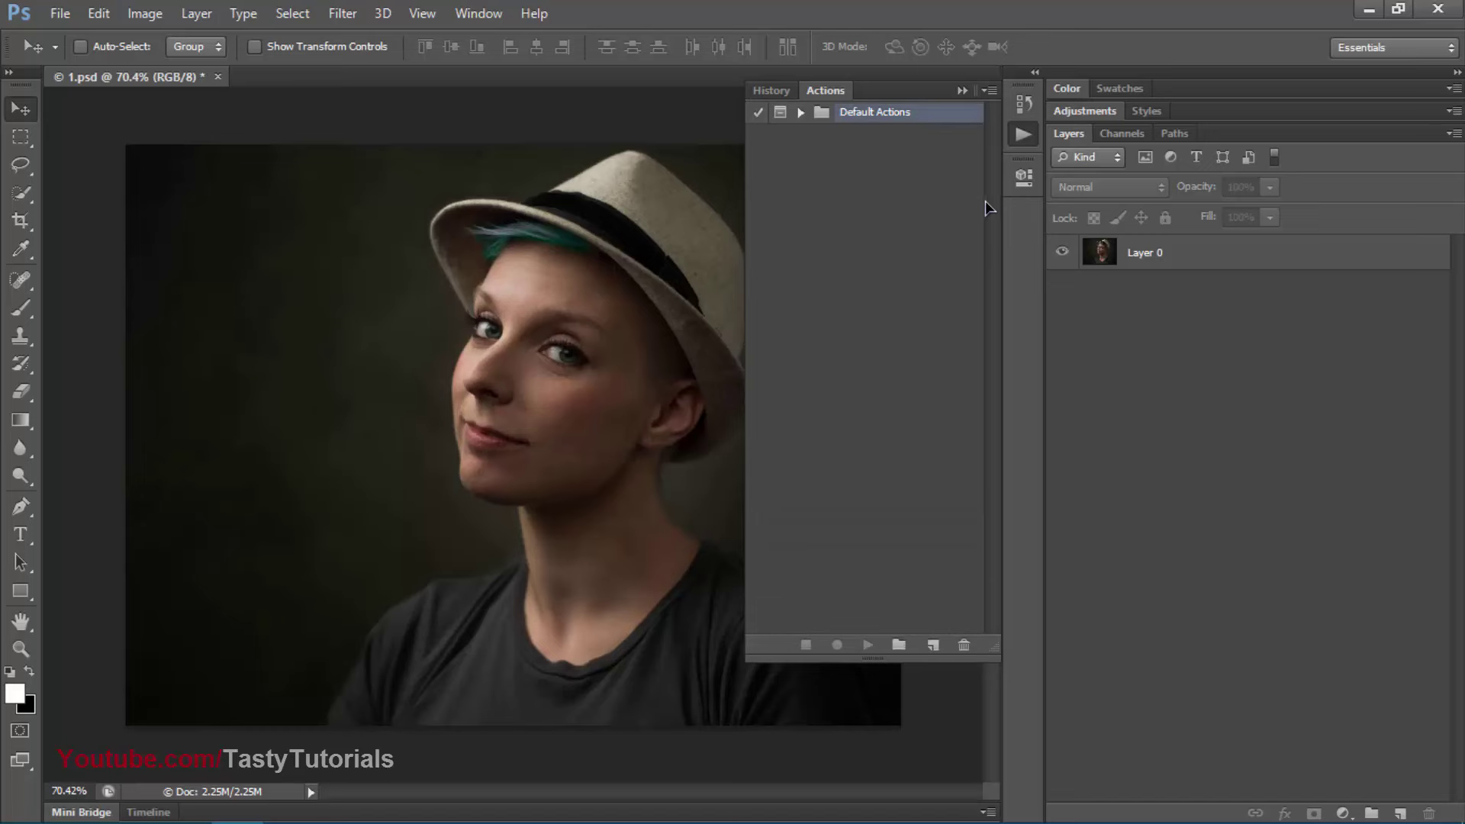
Load the Double Light Photoshop Action file from the 17340894-double-light-photoshop-action folder, and collapse the Actions list
left_click(989, 90)
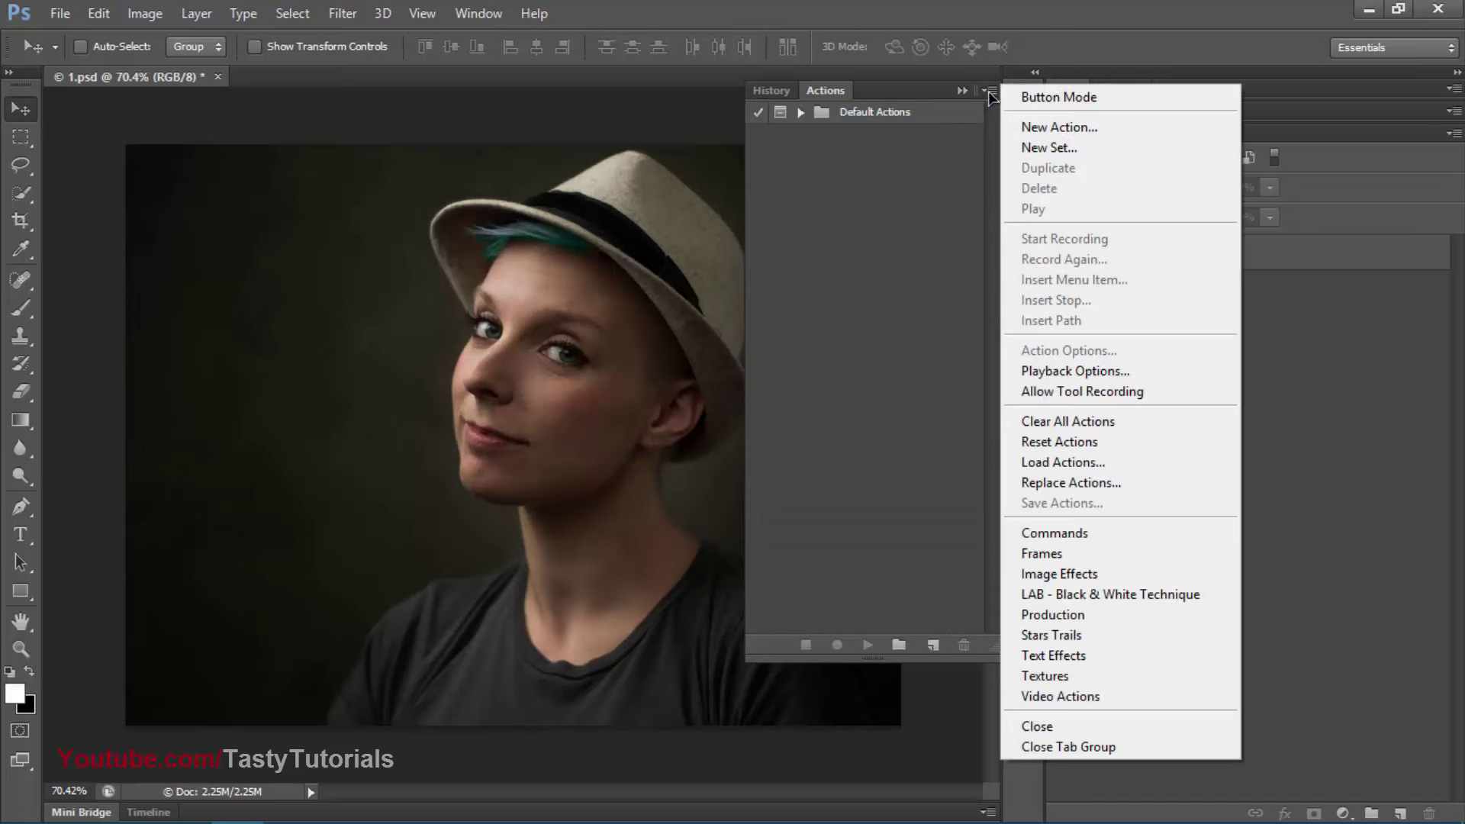
left_click(1049, 463)
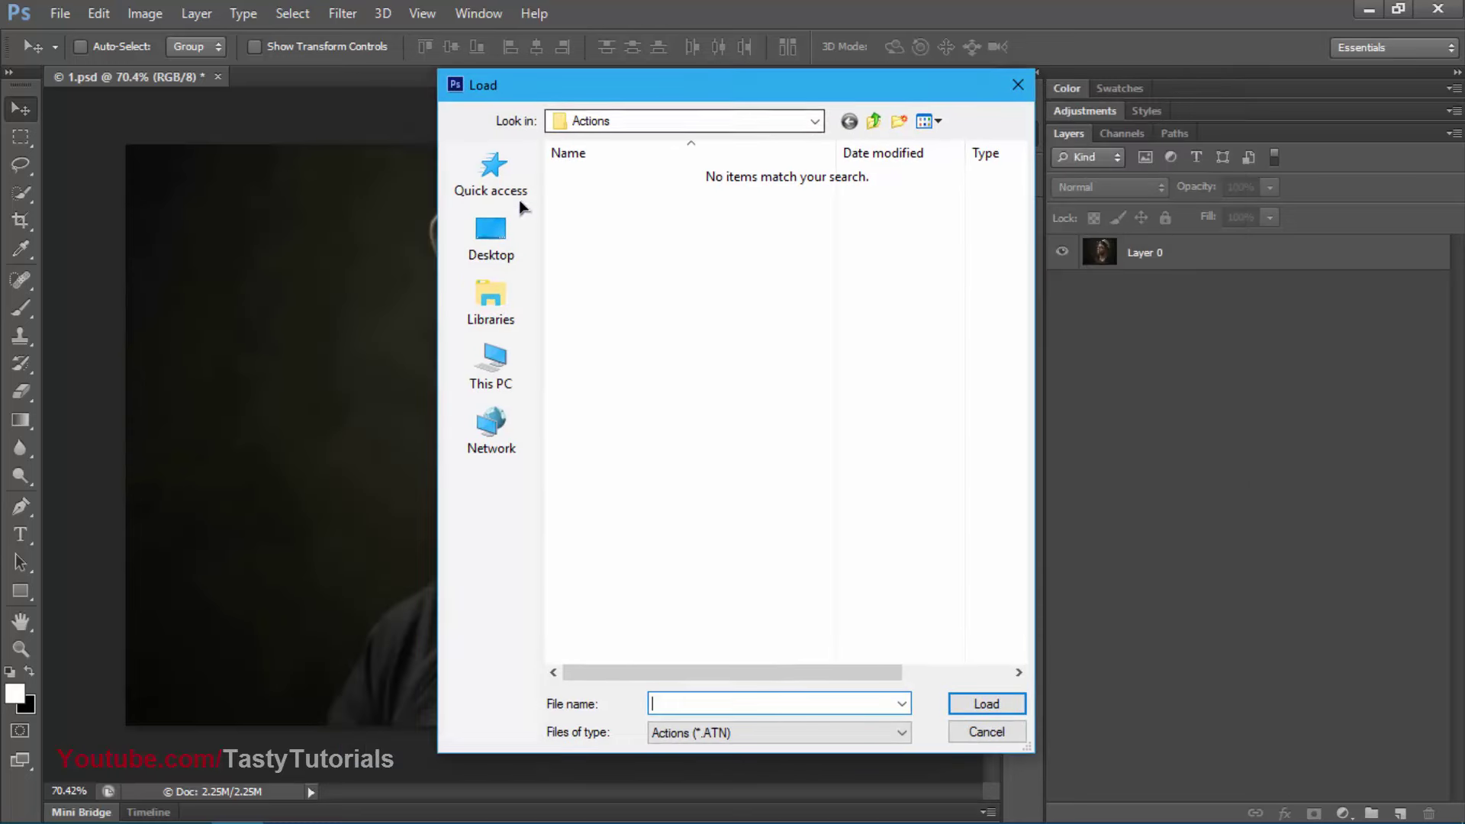
left_click(491, 243)
left_click(842, 283)
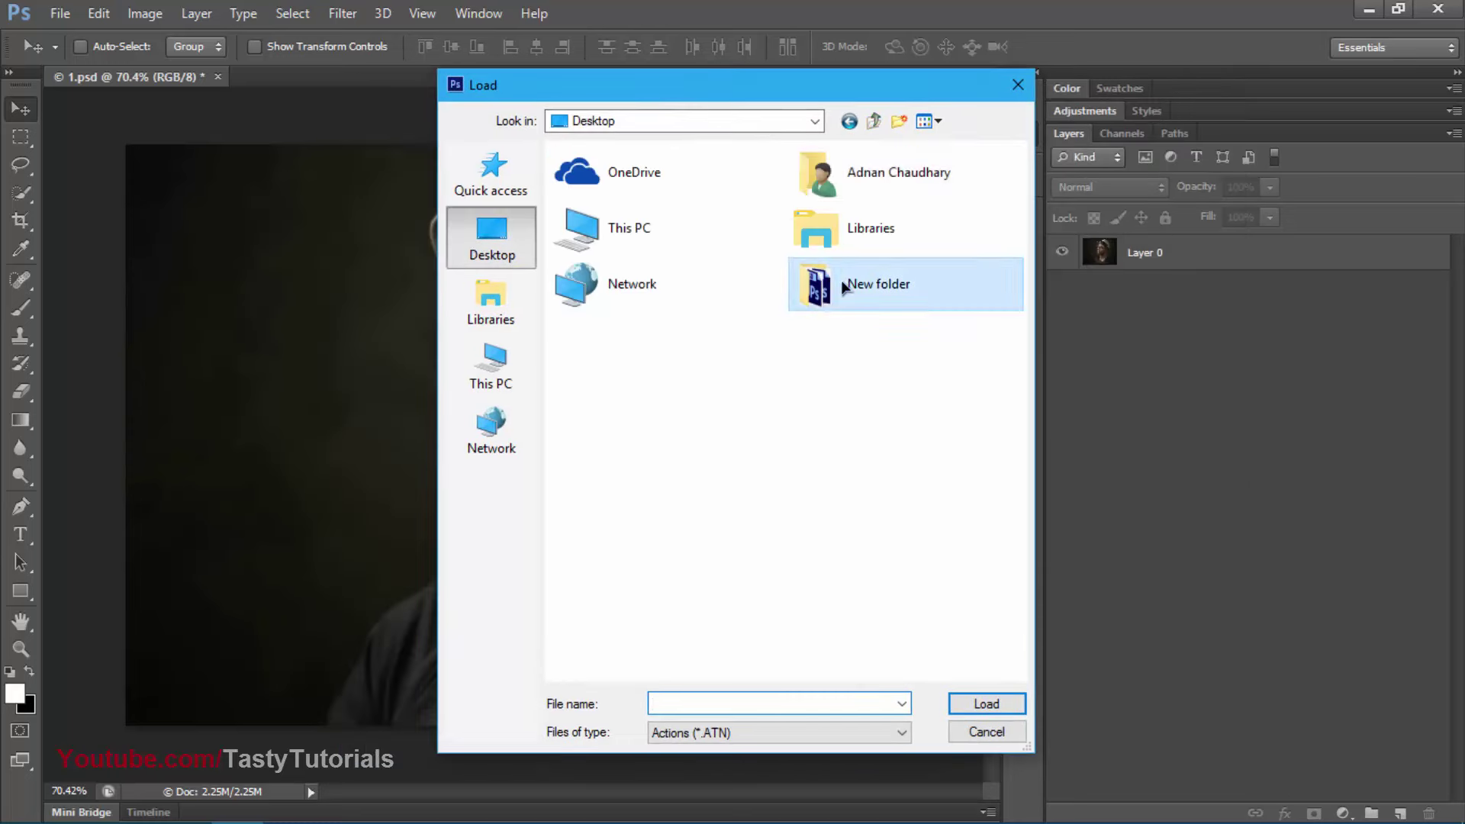
double_click(842, 284)
double_click(644, 187)
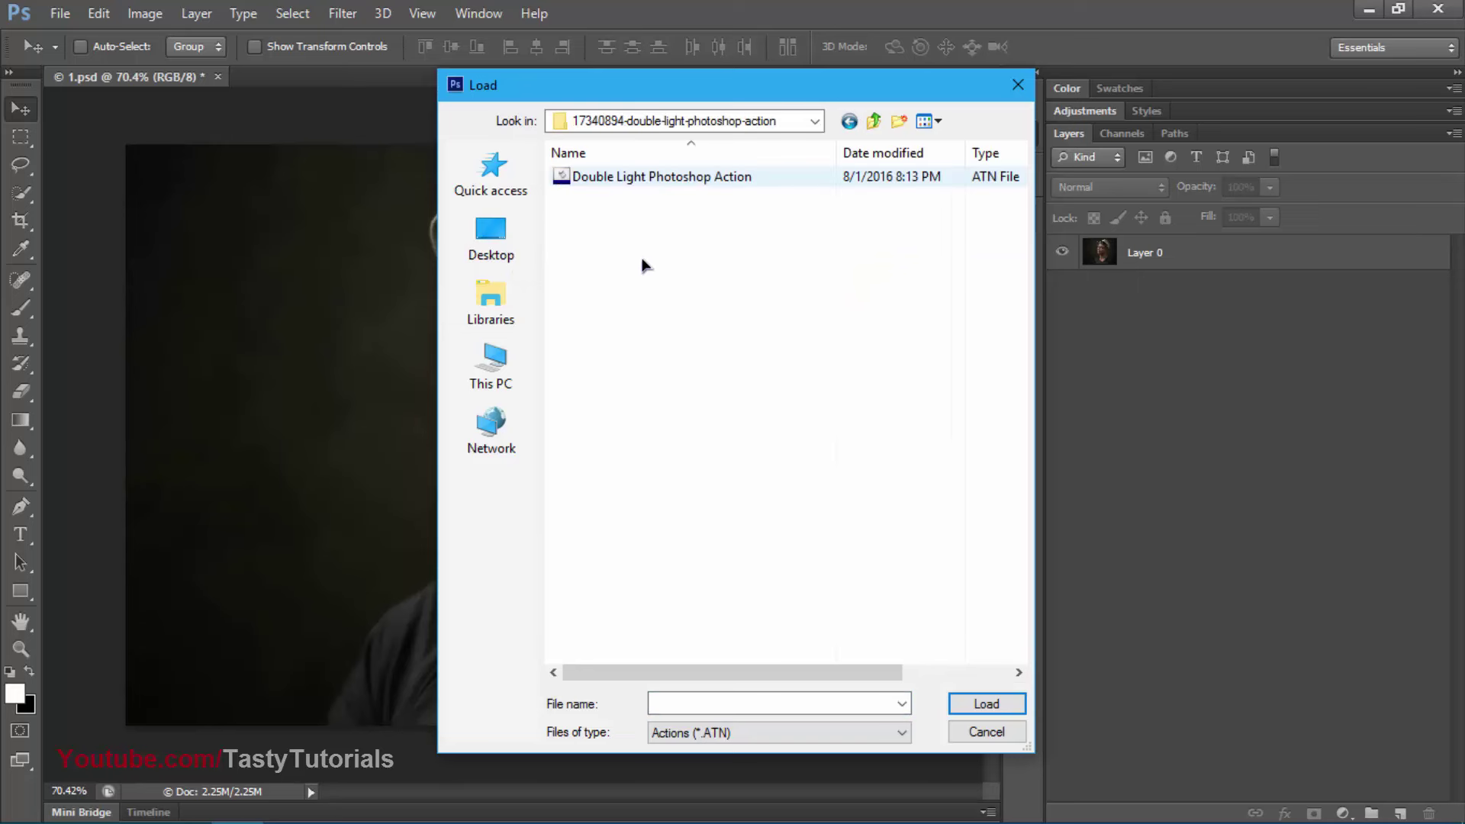
left_click(624, 188)
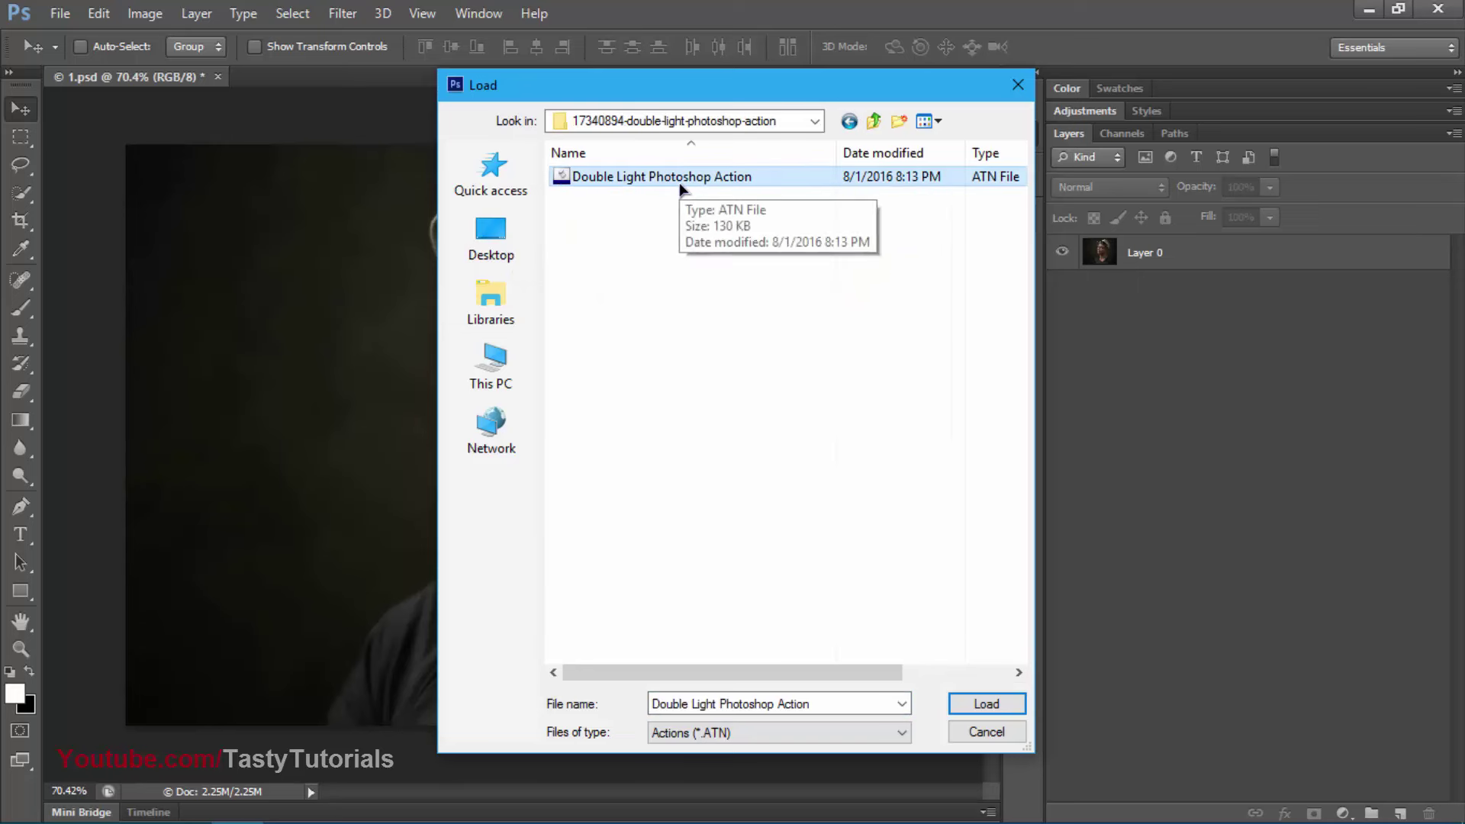
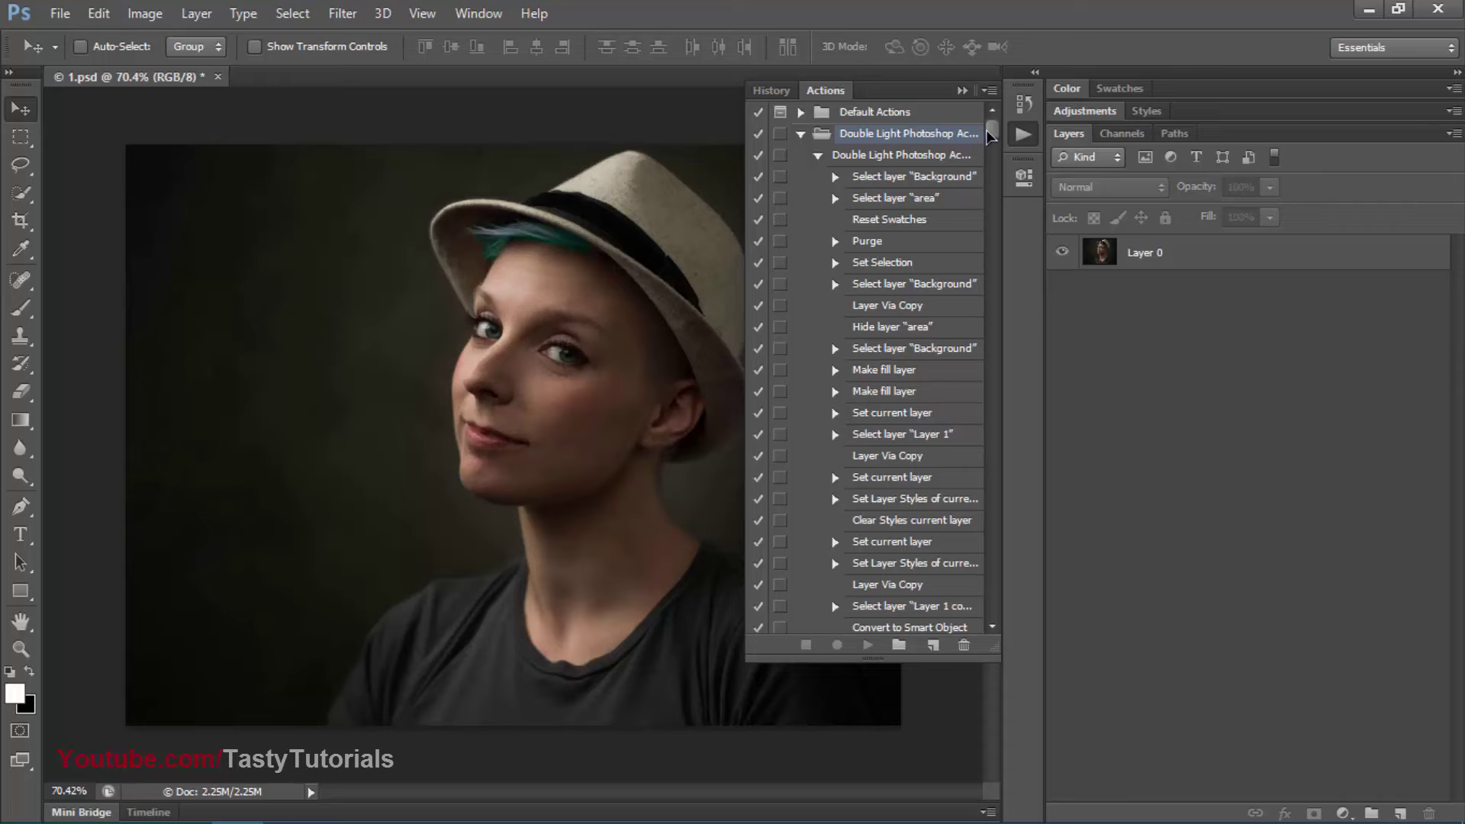
mouse_move(989, 136)
left_mouse_down()
mouse_move(988, 498)
mouse_move(987, 132)
left_mouse_up()
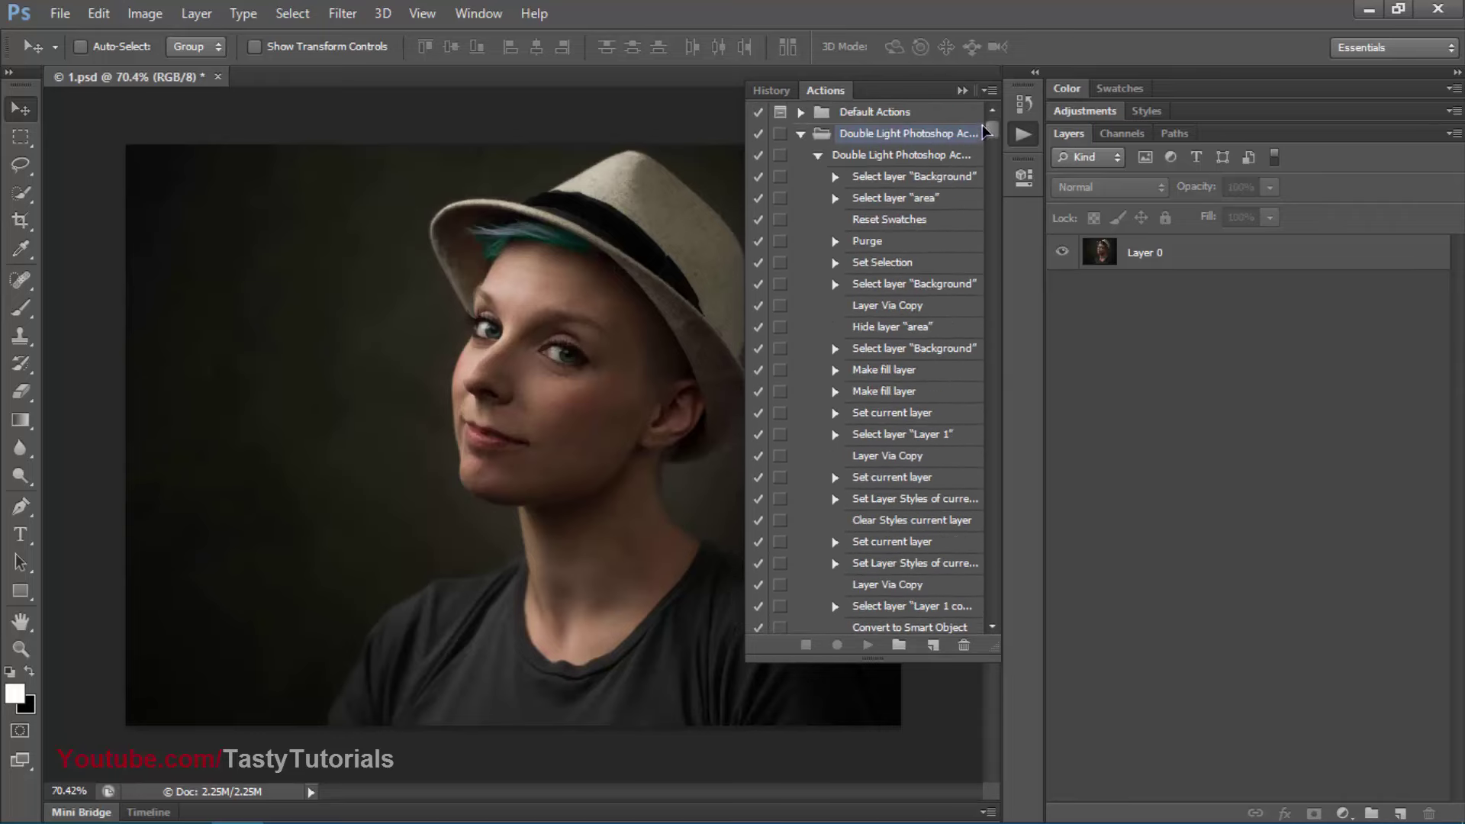
left_click(962, 90)
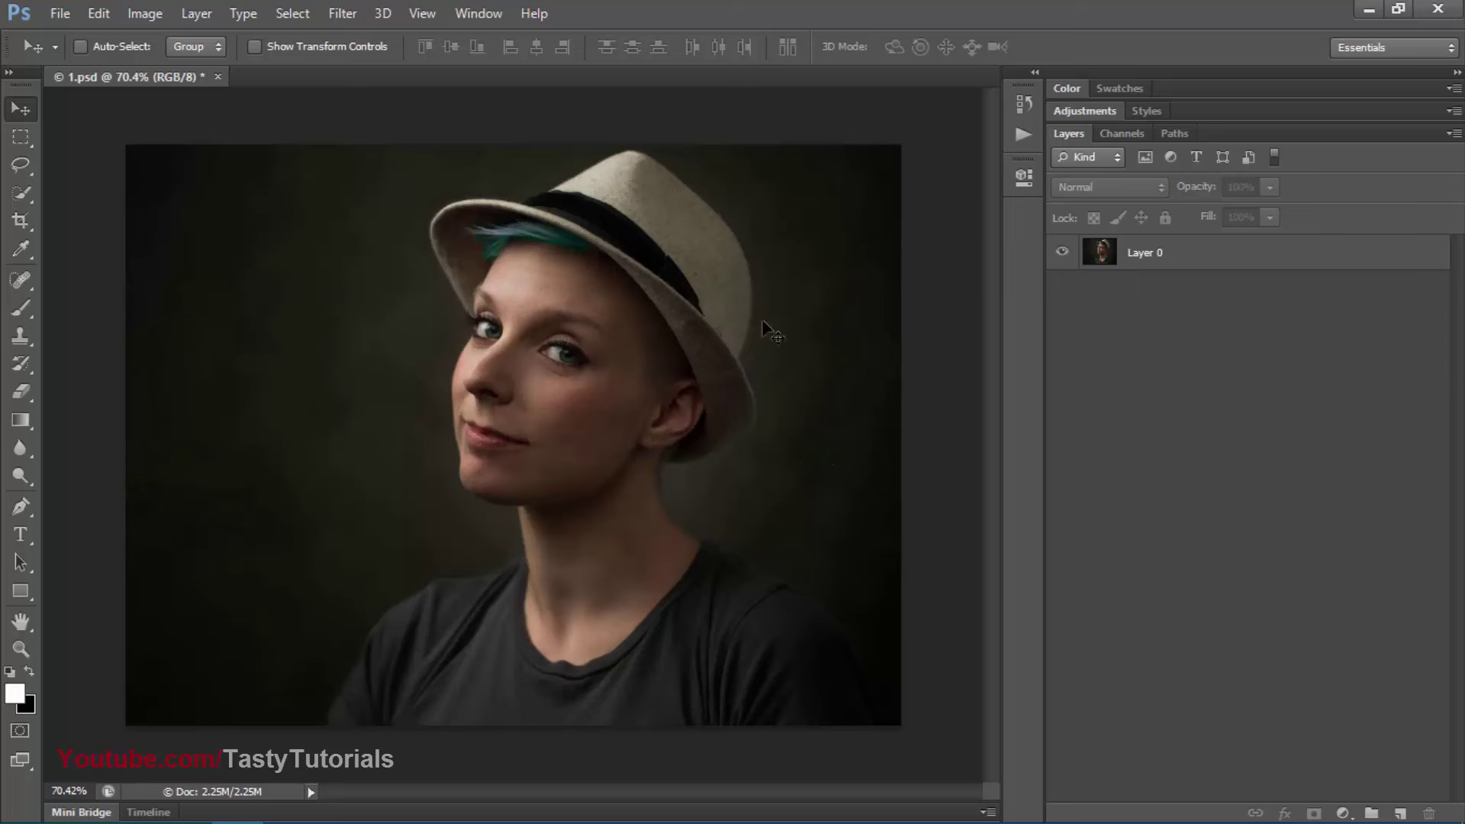
Convert Layer 0 into the locked Background layer
left_click(1169, 257)
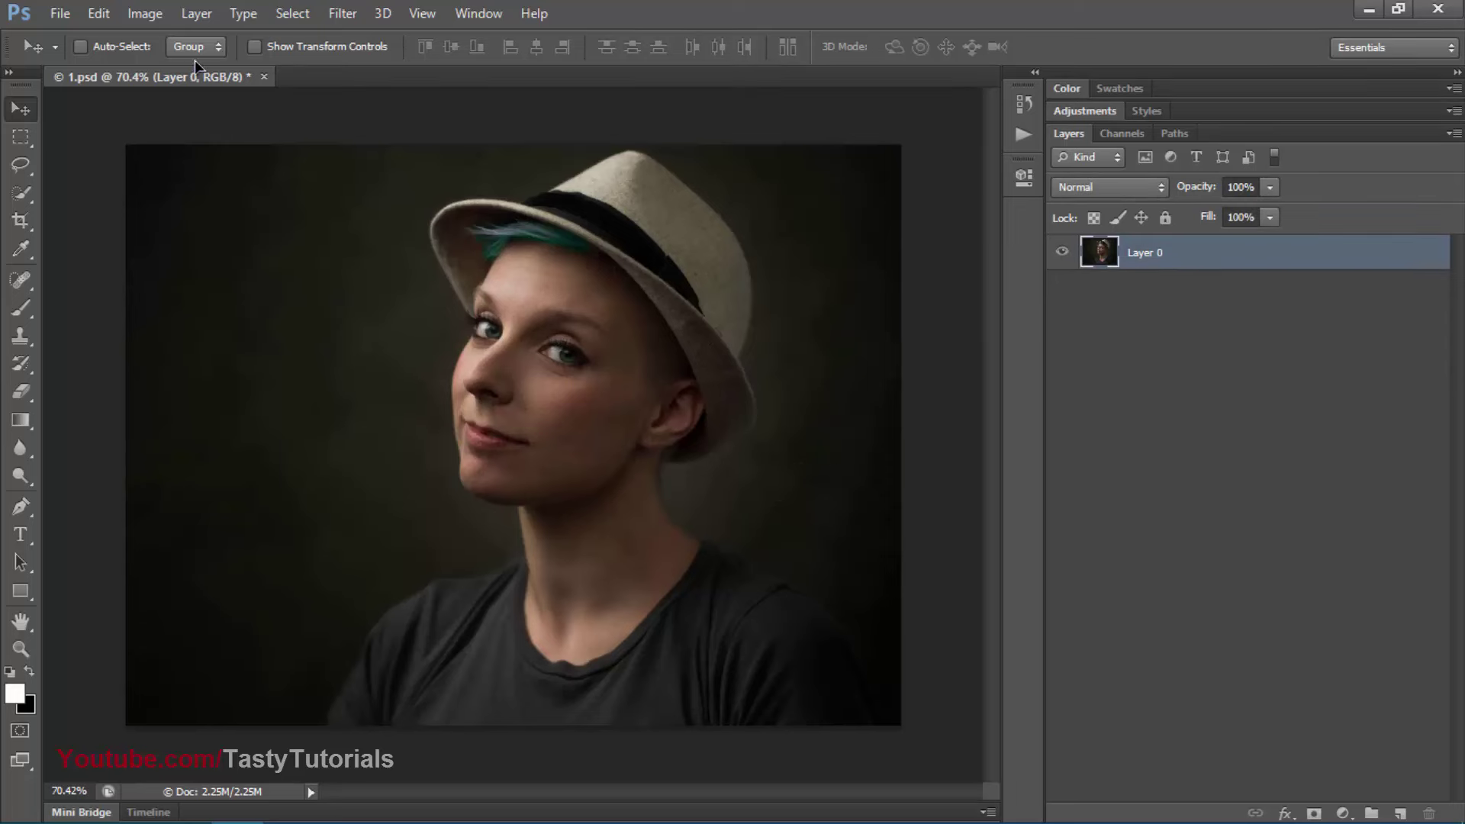
left_click(194, 13)
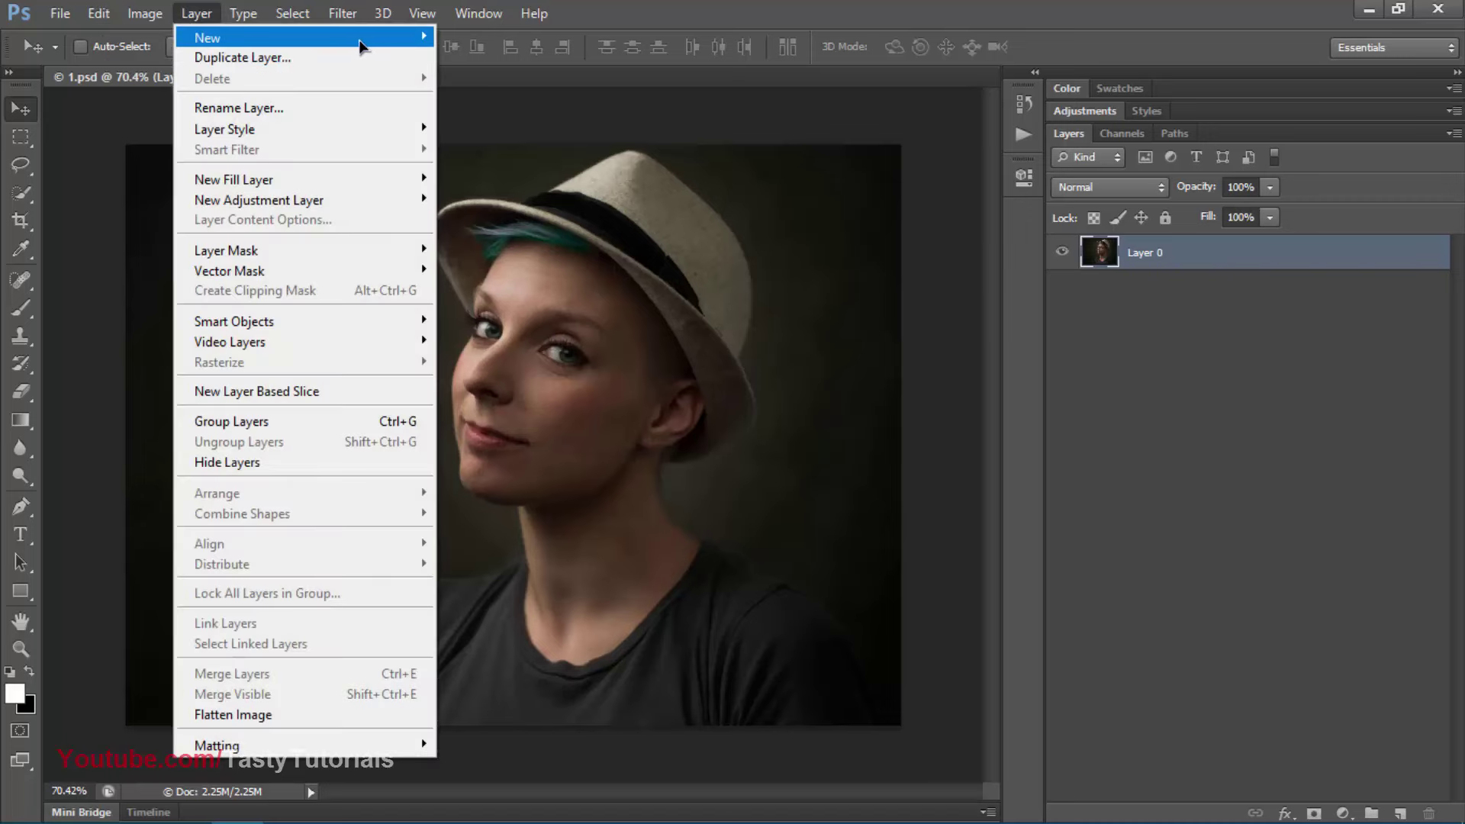
mouse_move(366, 38)
left_click(474, 56)
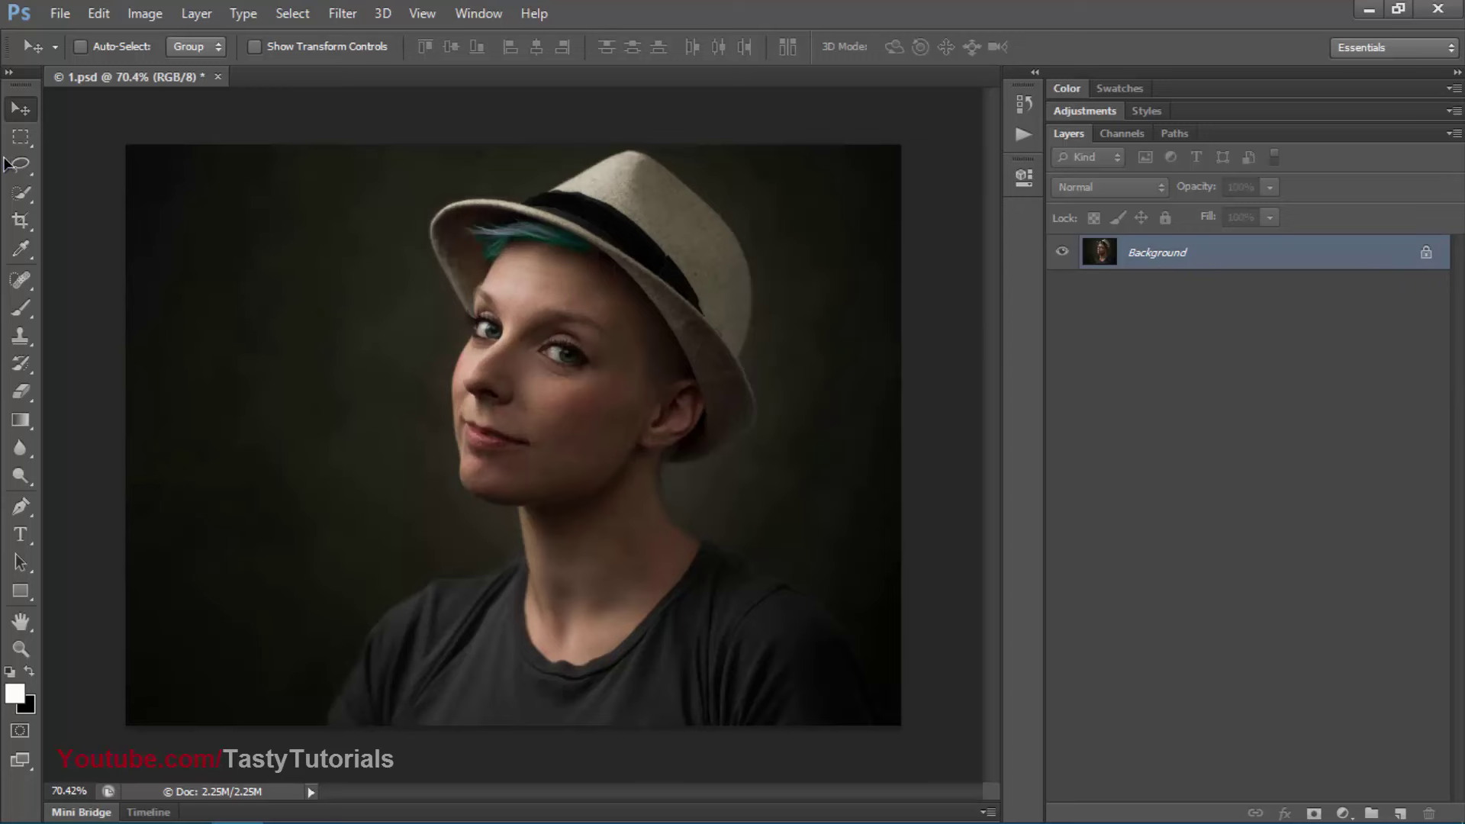
Select the woman's hat, face, neck and shirt with the Quick Selection tool, subtracting background areas along her outline
left_click(15, 200)
left_click_drag(16, 203, 79, 211)
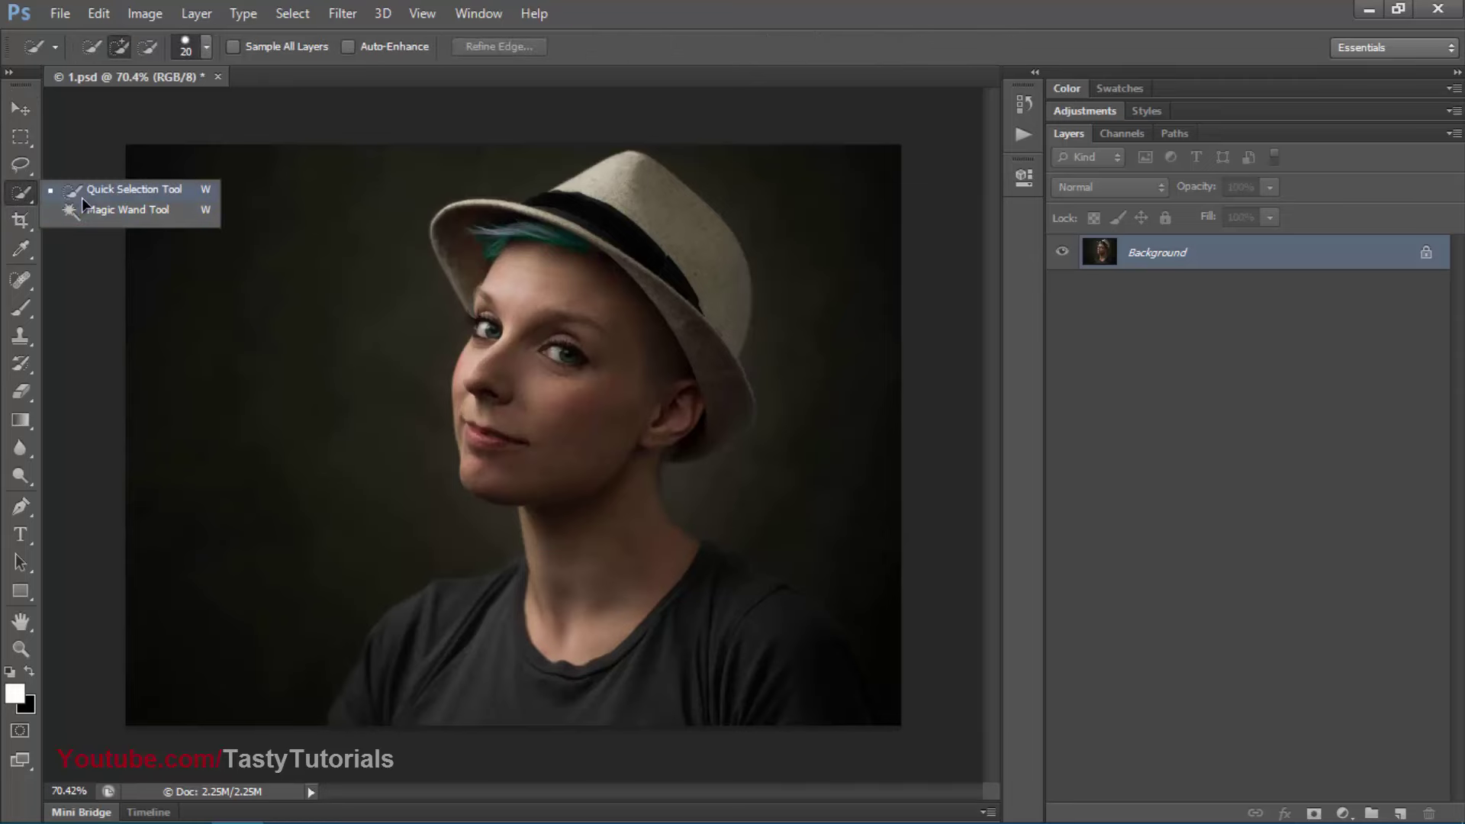
scroll(611, 421, "up", 3)
mouse_move(574, 445)
left_mouse_down()
mouse_move(511, 342)
mouse_move(683, 177)
mouse_move(697, 488)
left_mouse_up()
scroll(575, 435, "down", 2)
scroll(697, 487, "up", 3)
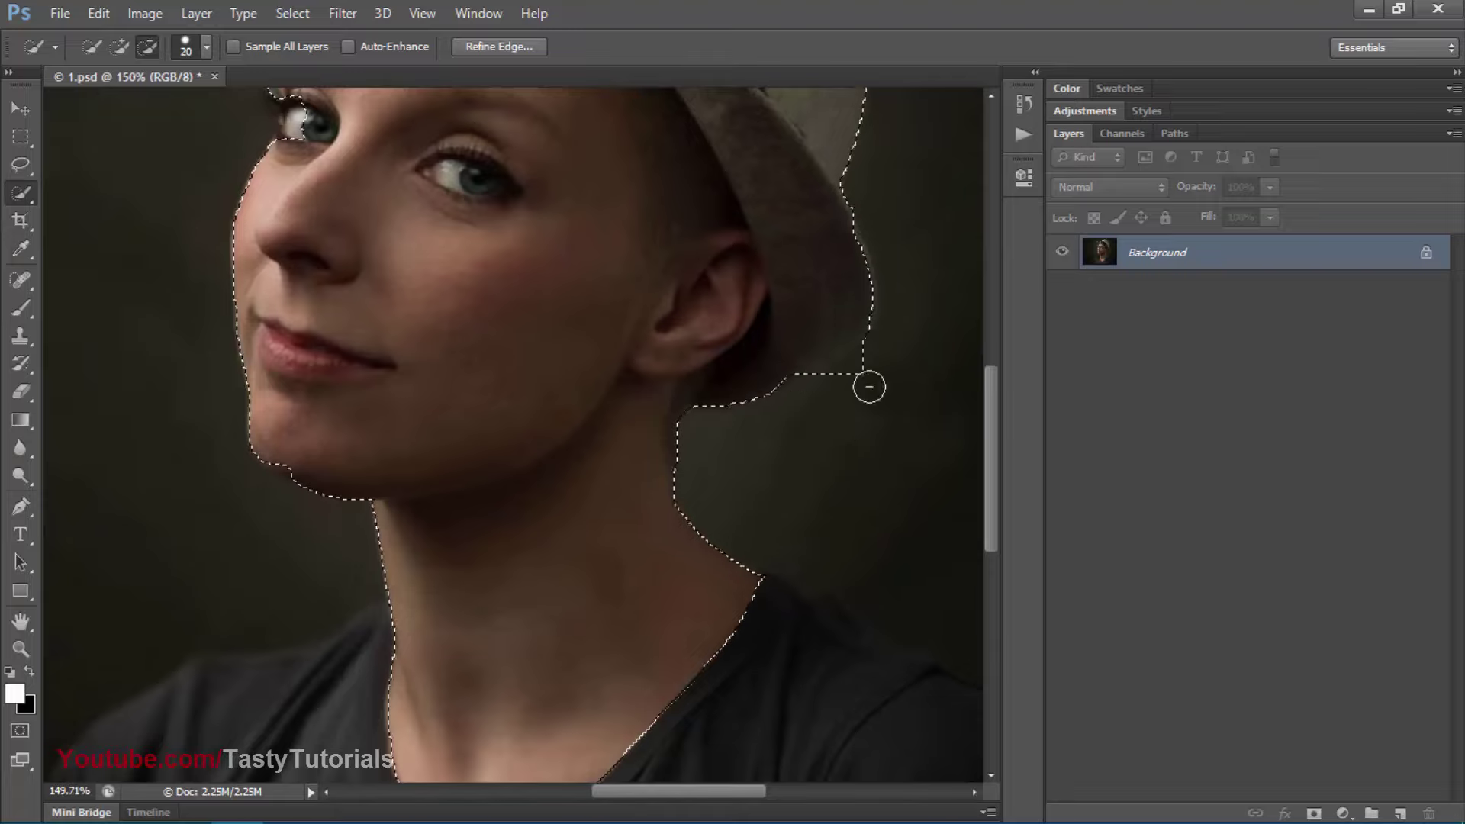
scroll(687, 465, "up", 4)
scroll(402, 396, "down", 3)
scroll(606, 358, "up", 8)
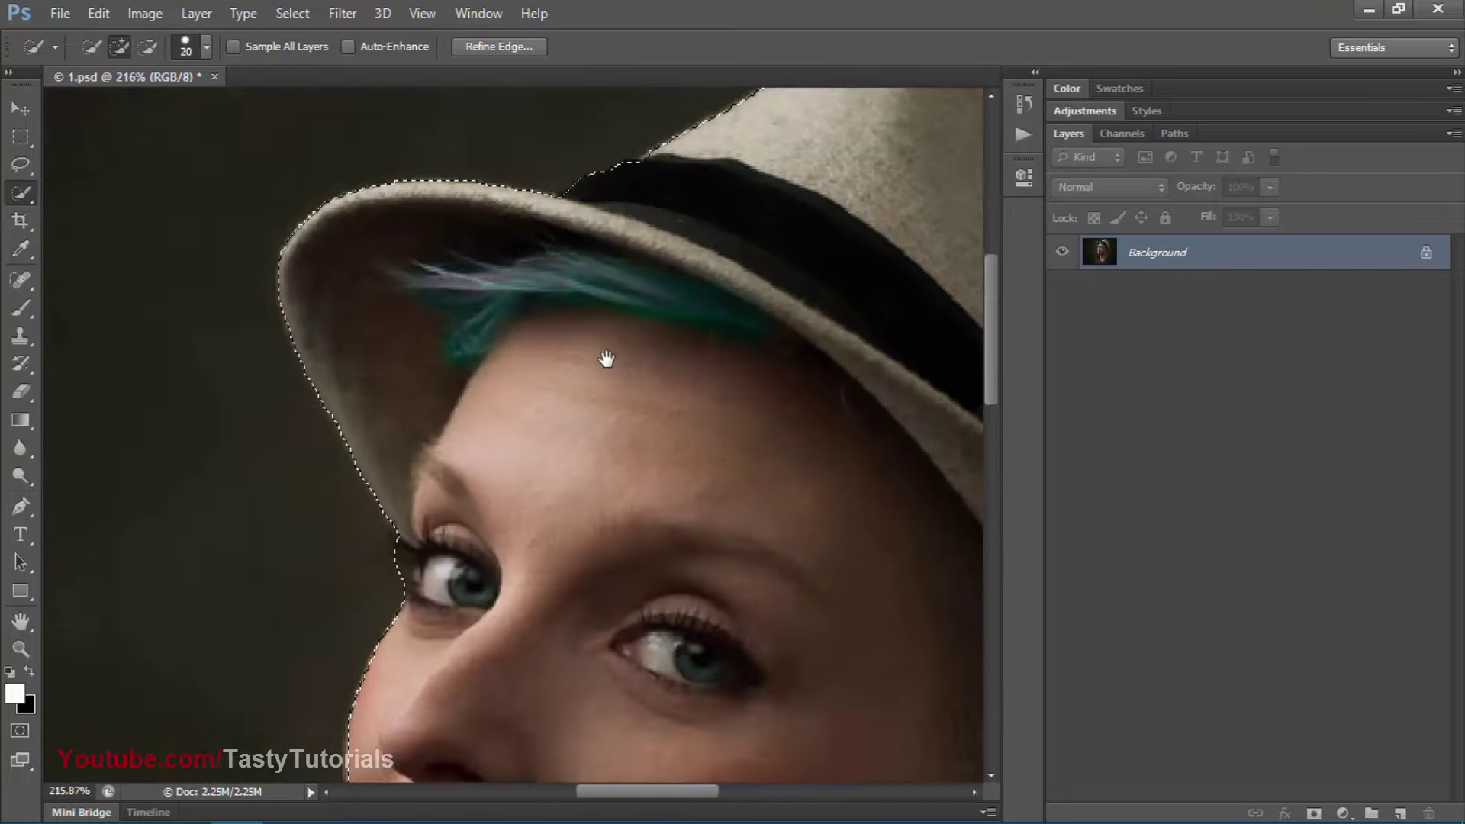
scroll(607, 359, "down", 3)
scroll(719, 359, "down", 2)
Step back through the last selection strokes, and complete the selection around the shoulders and shirt with the Lasso tool
key("ctrl+alt+z")
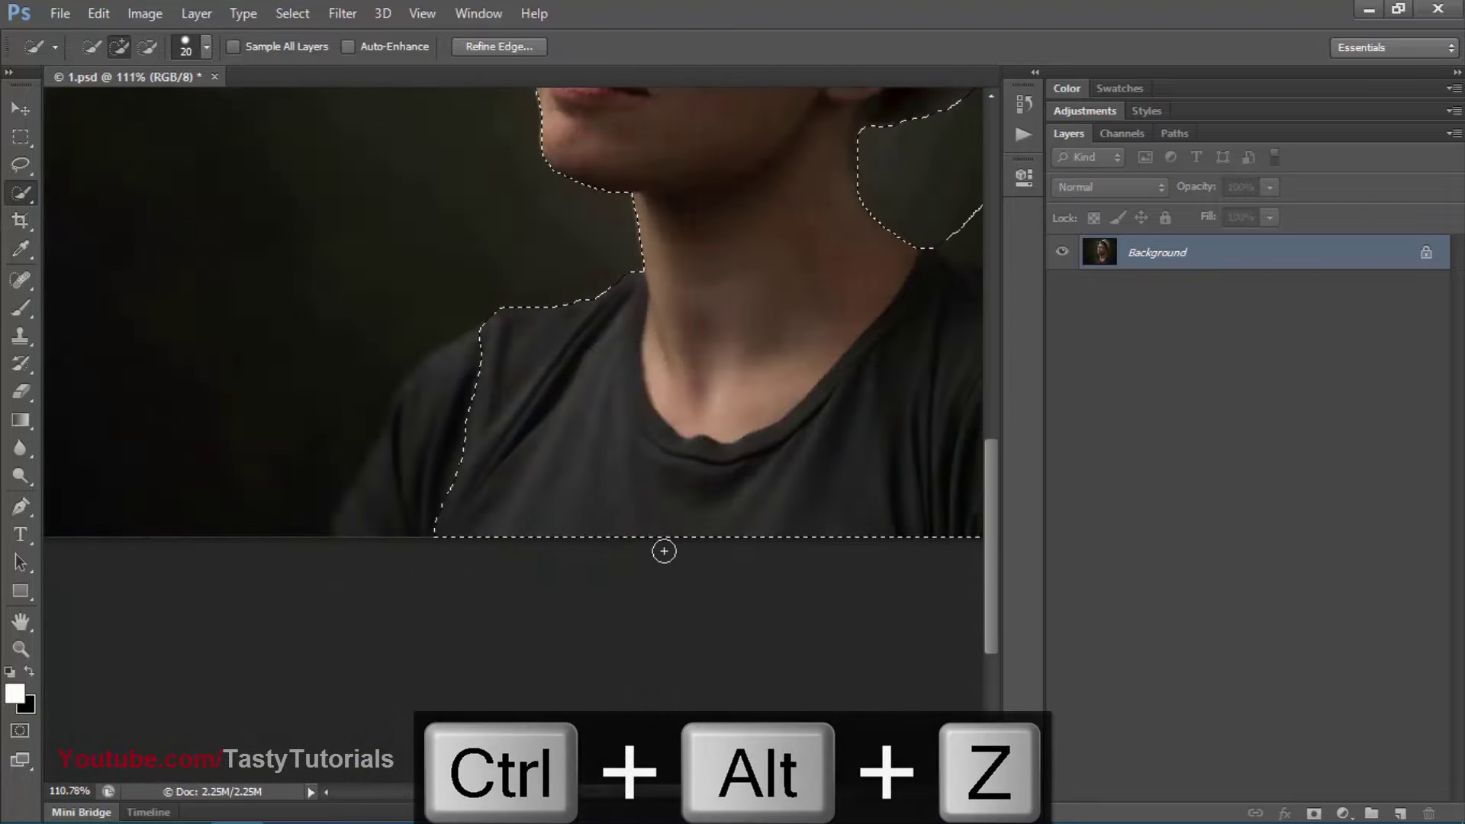
key("ctrl+alt+z")
scroll(663, 550, "down", 3)
key("l")
scroll(153, 458, "up", 4)
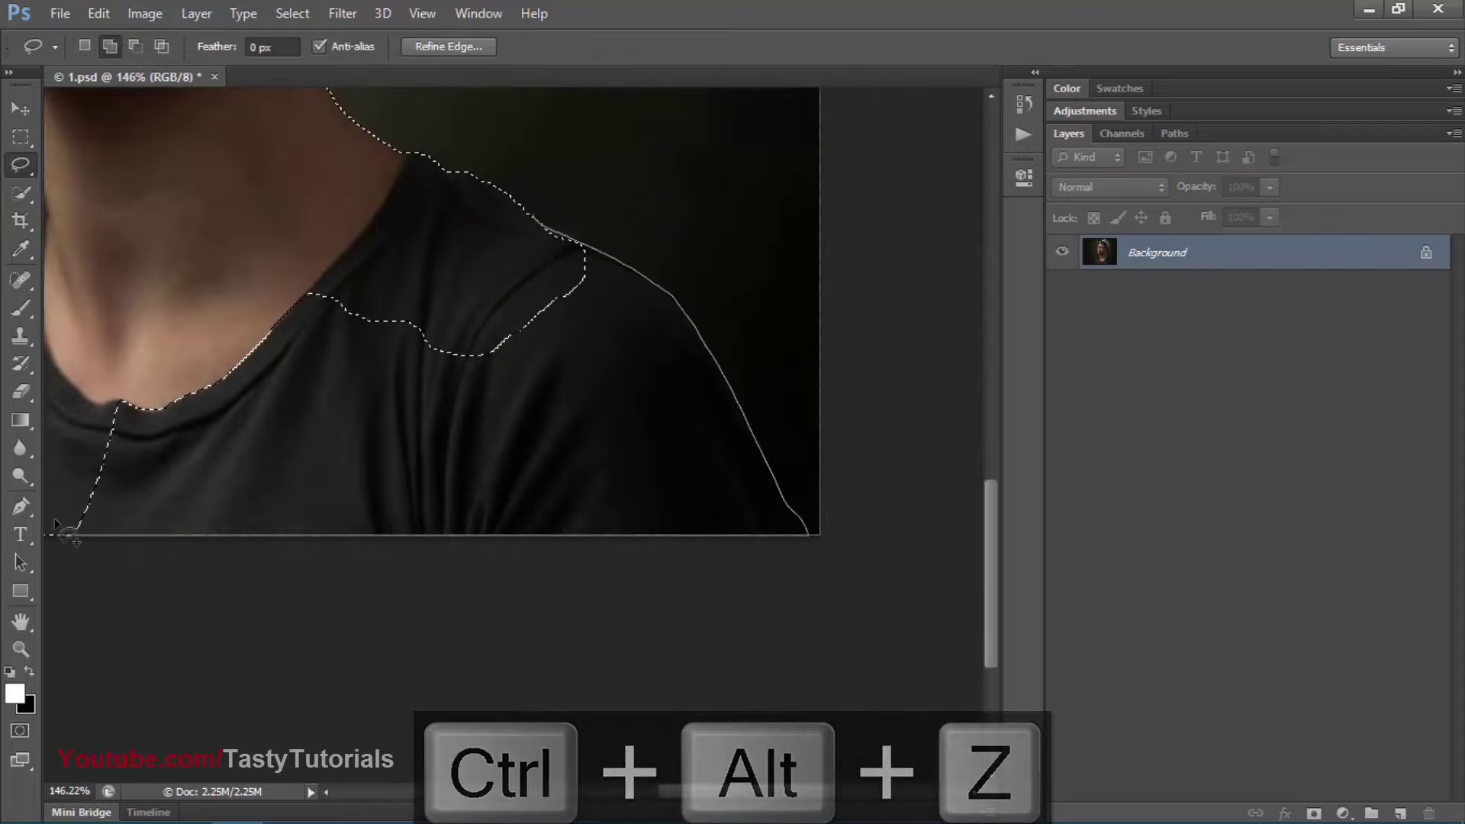
scroll(412, 268, "up", 5)
scroll(637, 289, "down", 3)
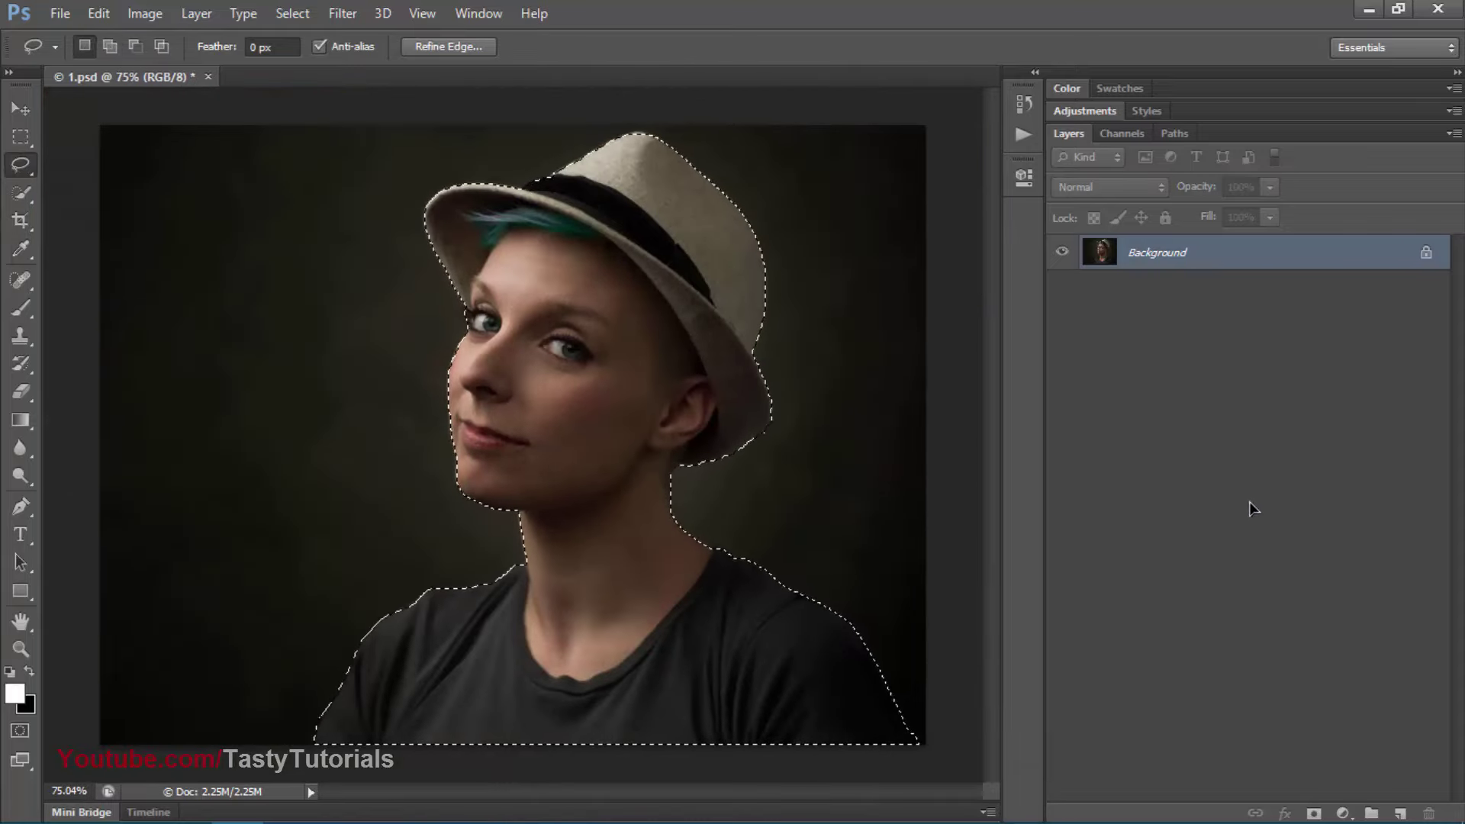
Add a new layer above the Background and name it area, keeping the selection of the woman active
left_click(1400, 814)
double_click(1156, 253)
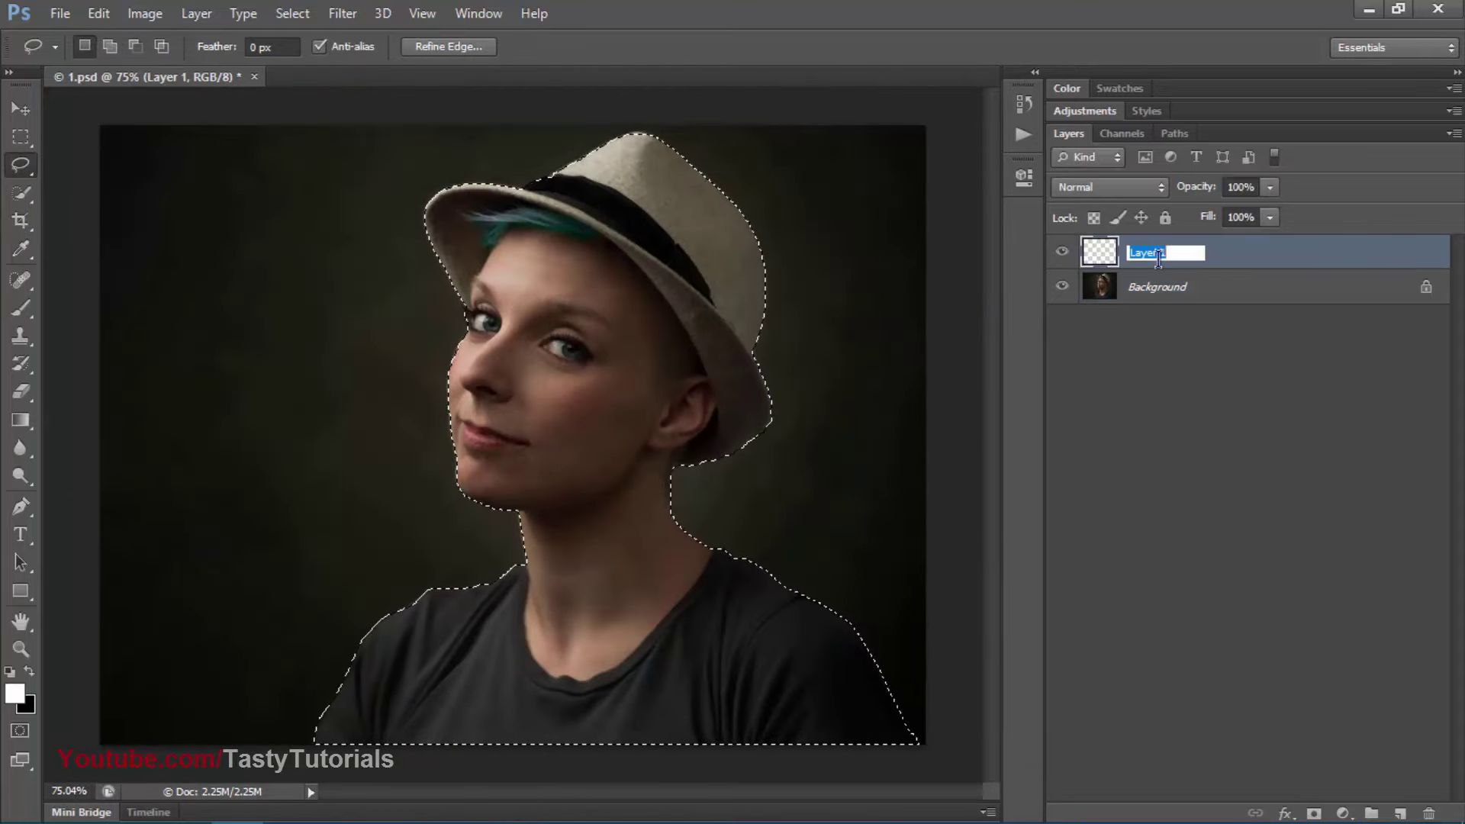
type("area")
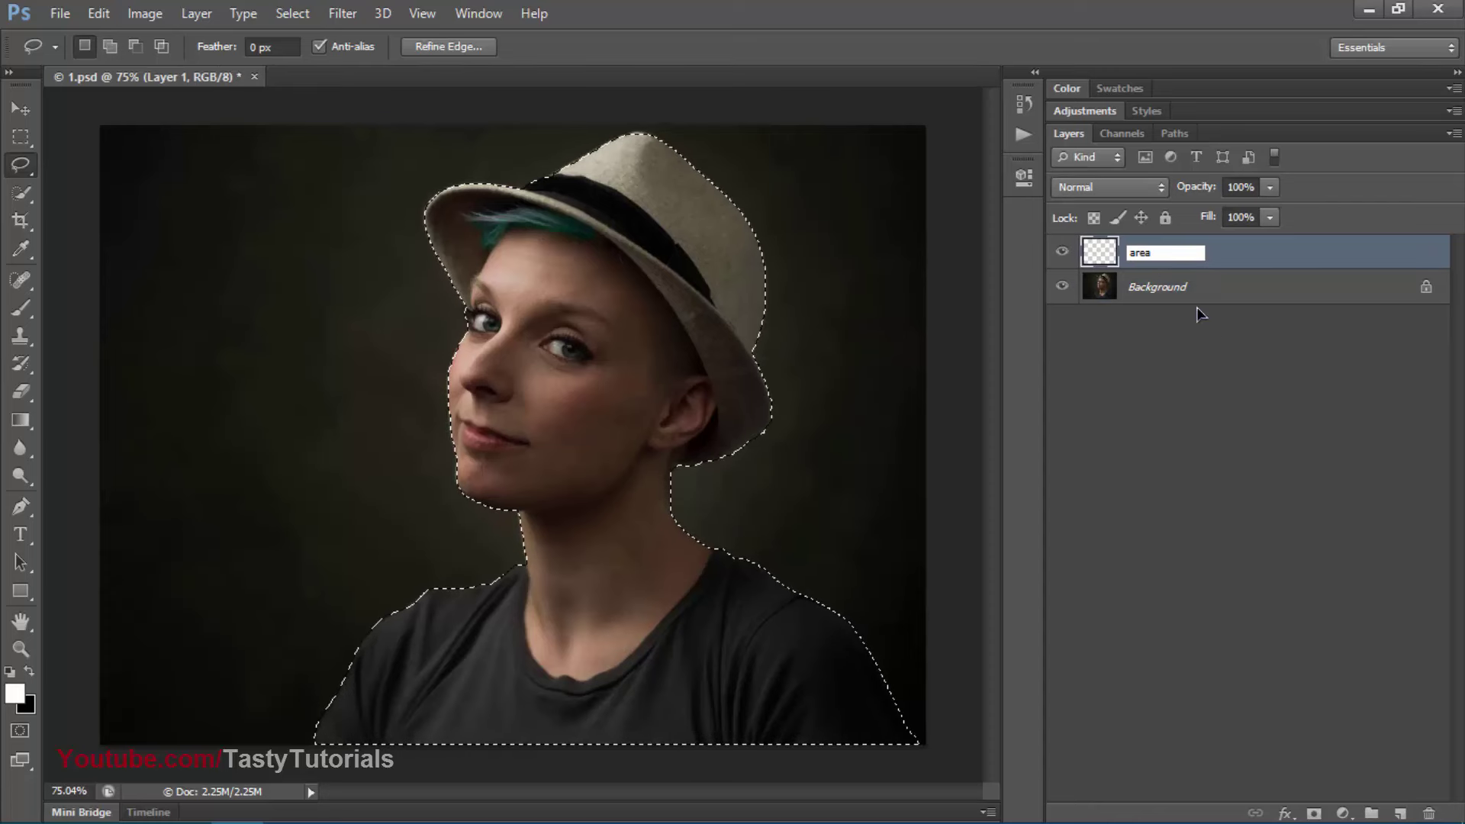
left_click_drag(1168, 249, 1108, 249)
left_click(1161, 254)
key("Return")
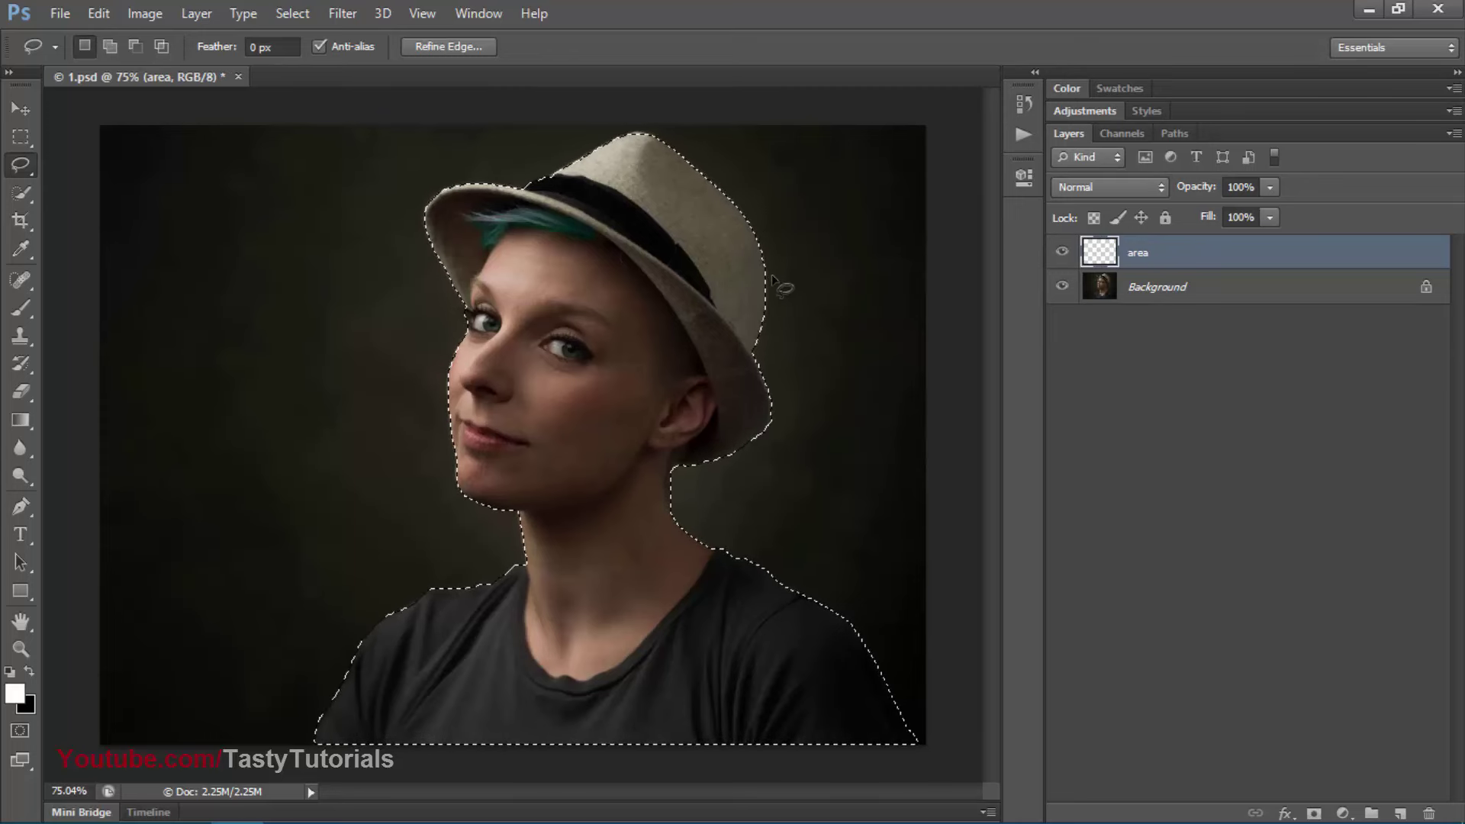
Set the foreground color to red (RGB 255, 0, 0), fill the woman's selection on the area layer with it, and deselect
key("x")
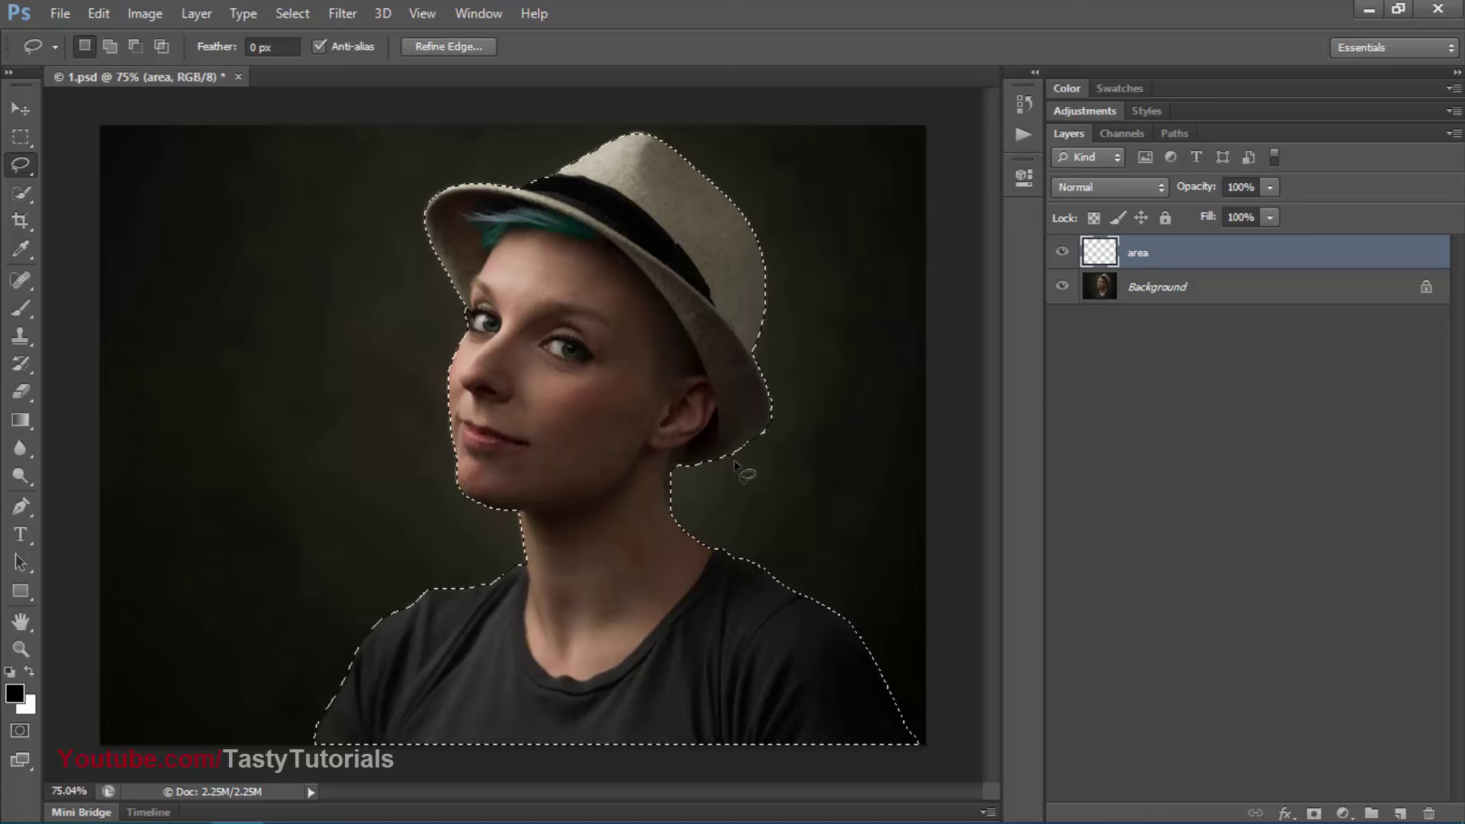
left_click(1078, 88)
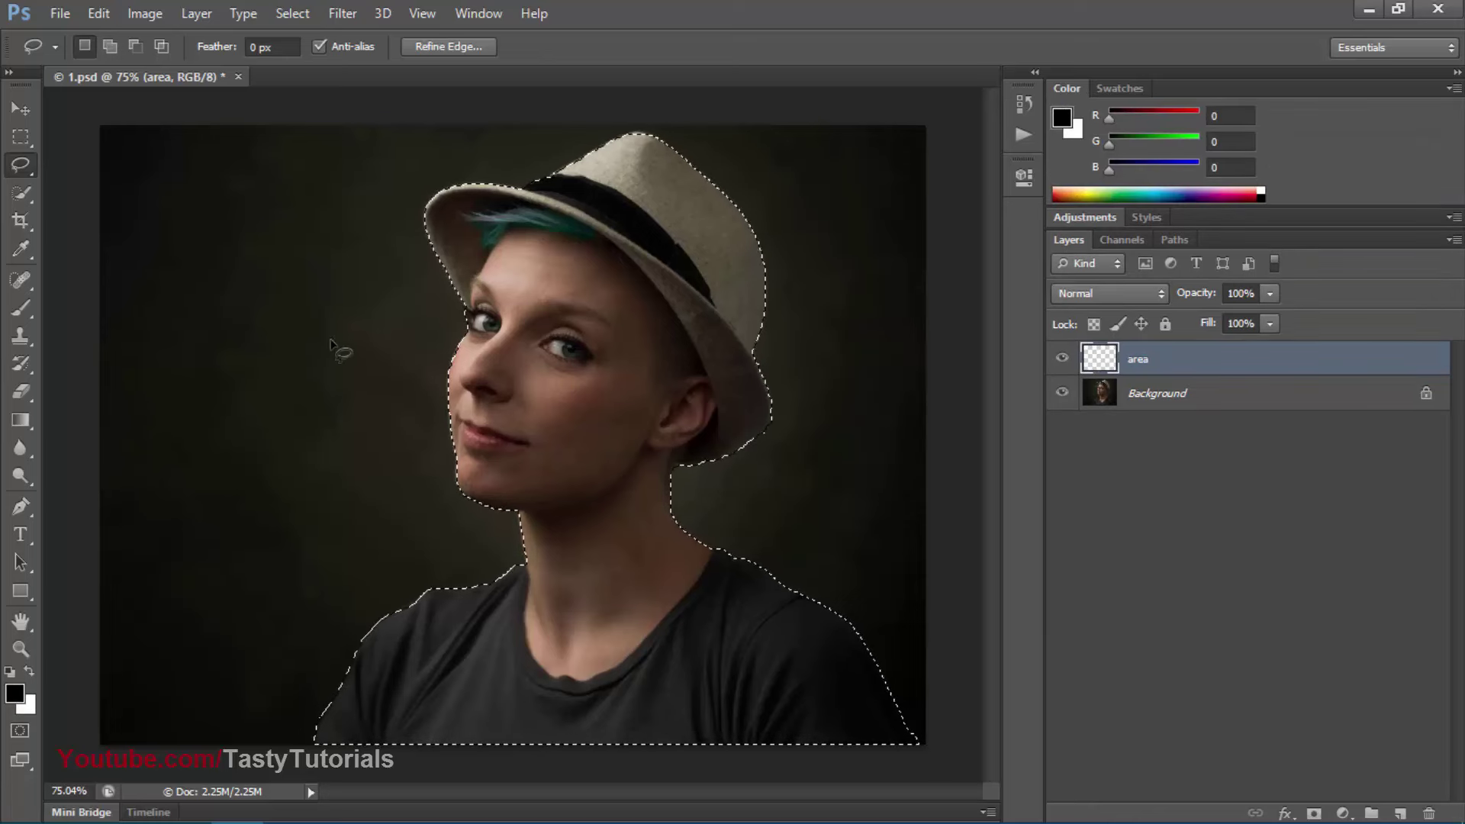
left_click_drag(1133, 116, 1263, 128)
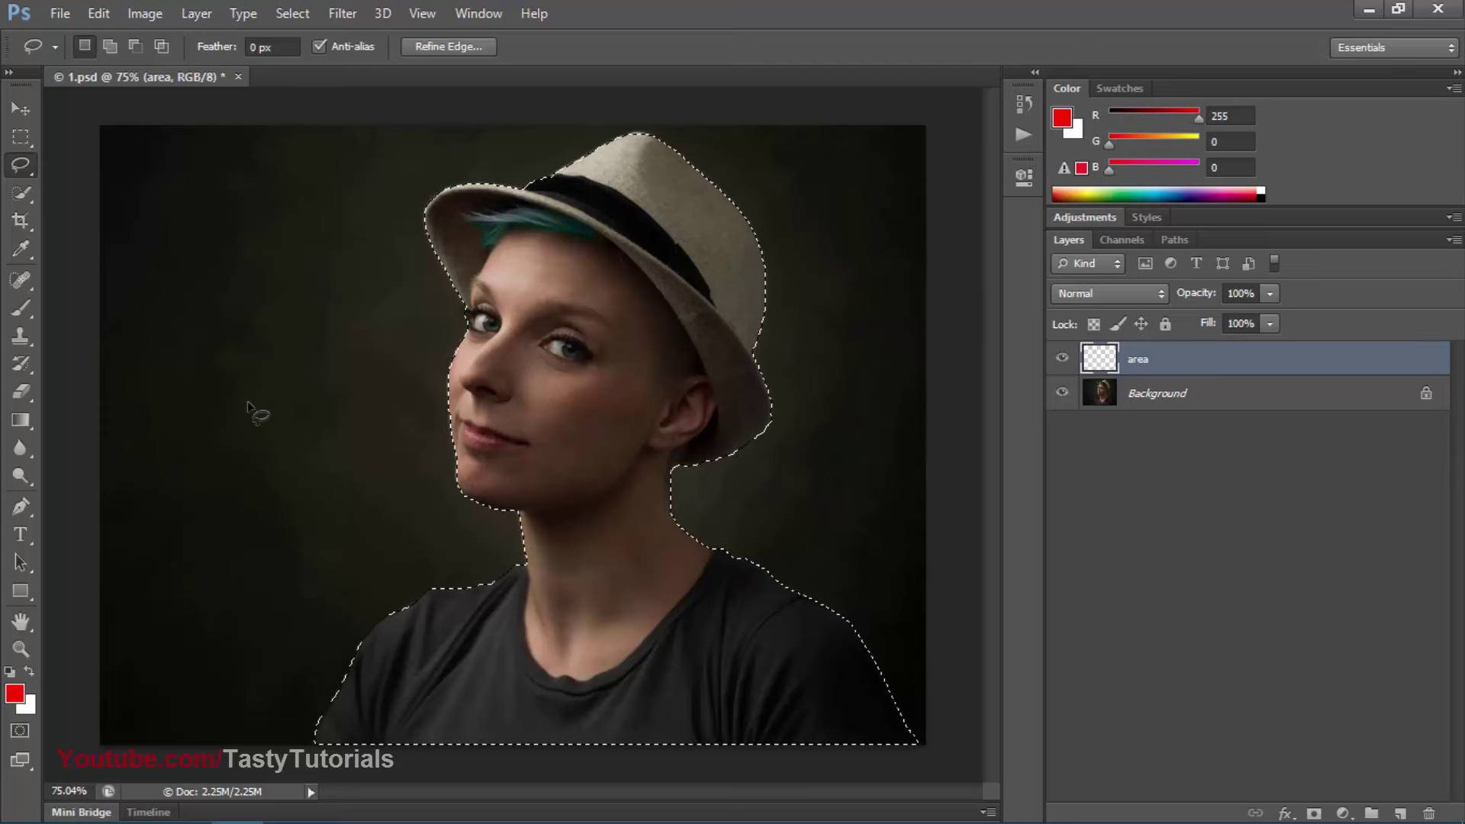
key("alt+BackSpace")
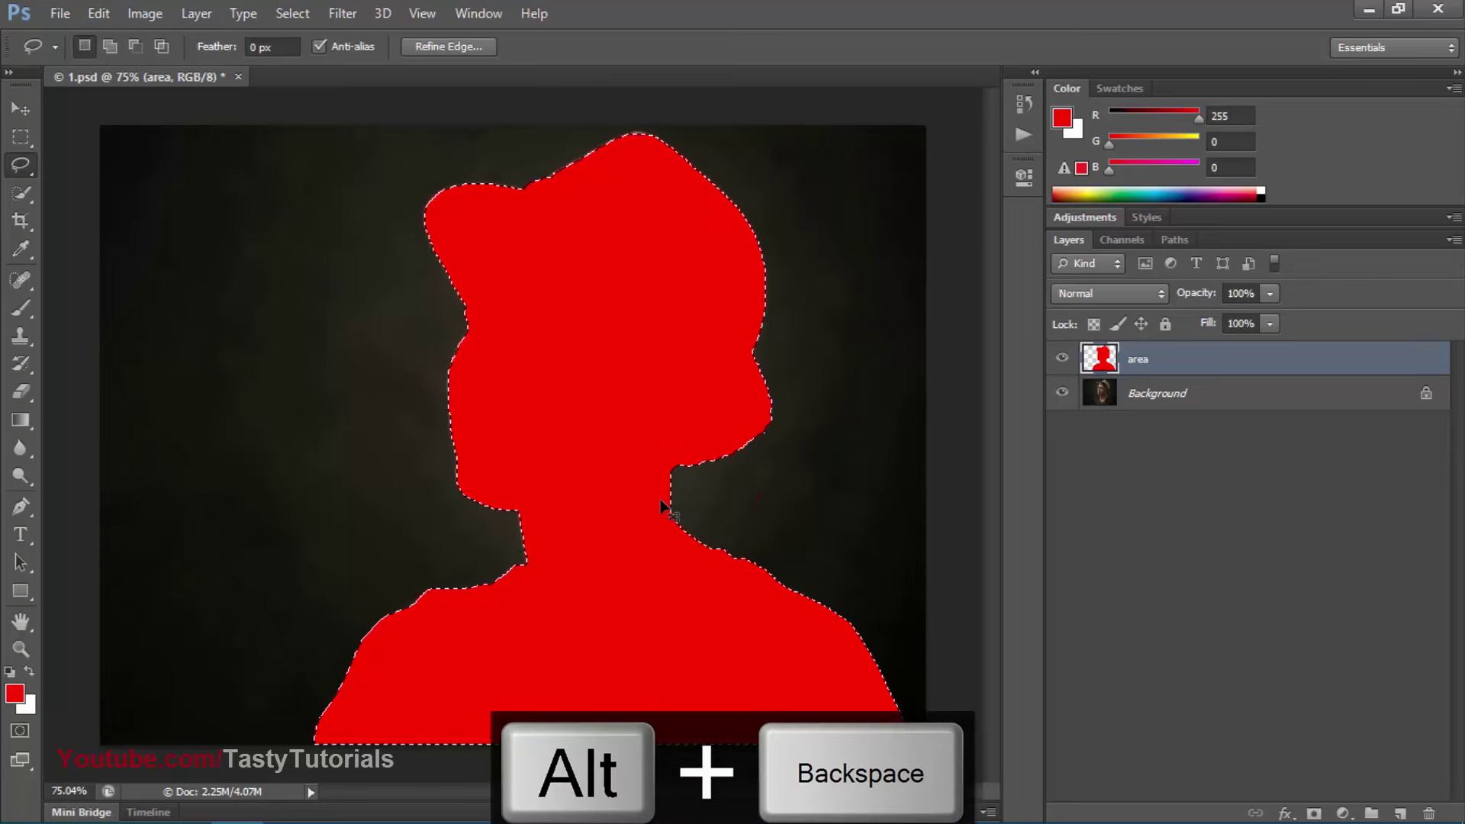
key("ctrl+d")
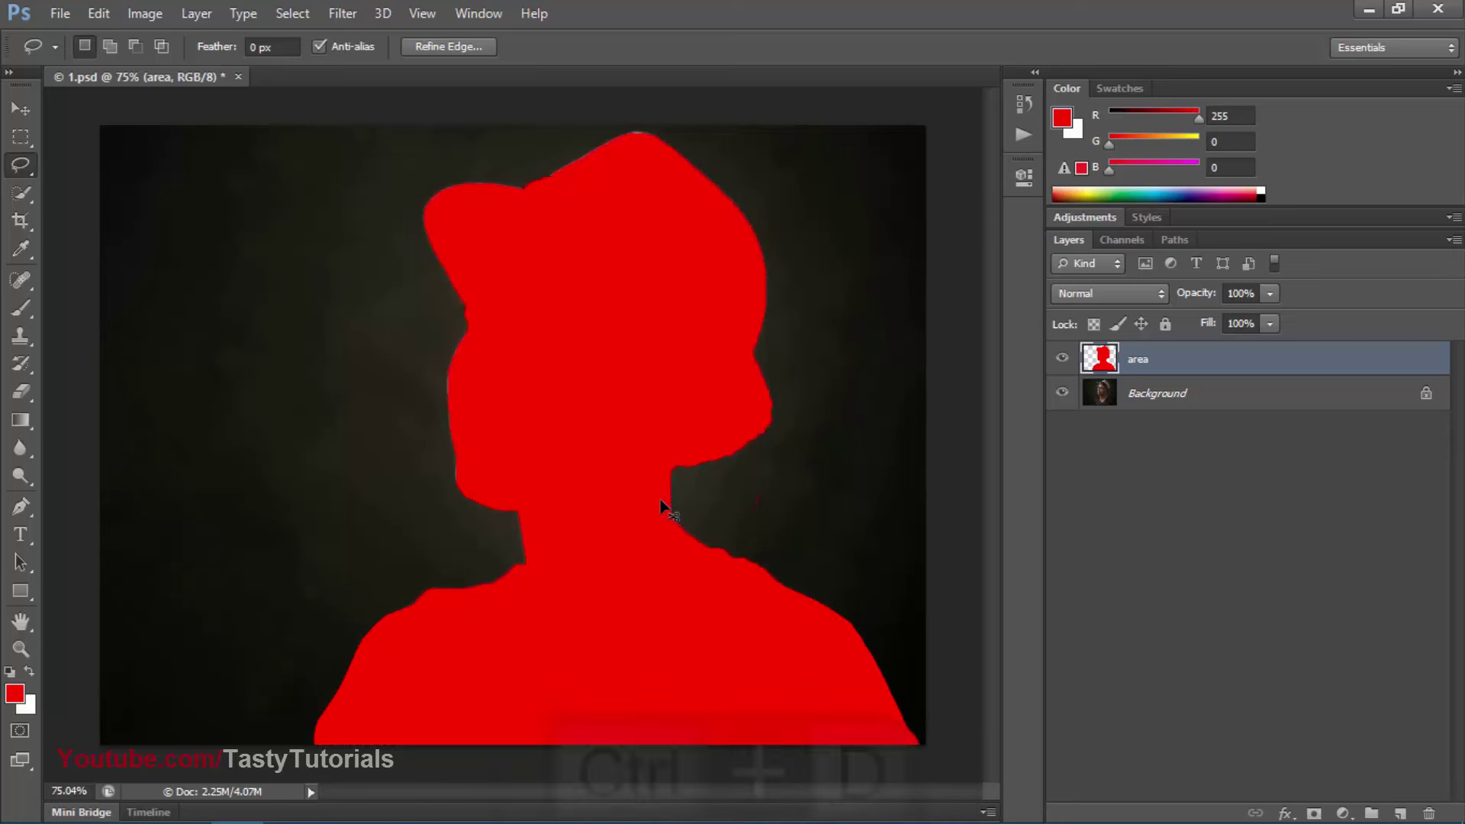
Erase the stray red mark beside the woman's neck on the area layer, inspect the silhouette's outline, and switch to the Move tool
scroll(766, 534, "up", 5)
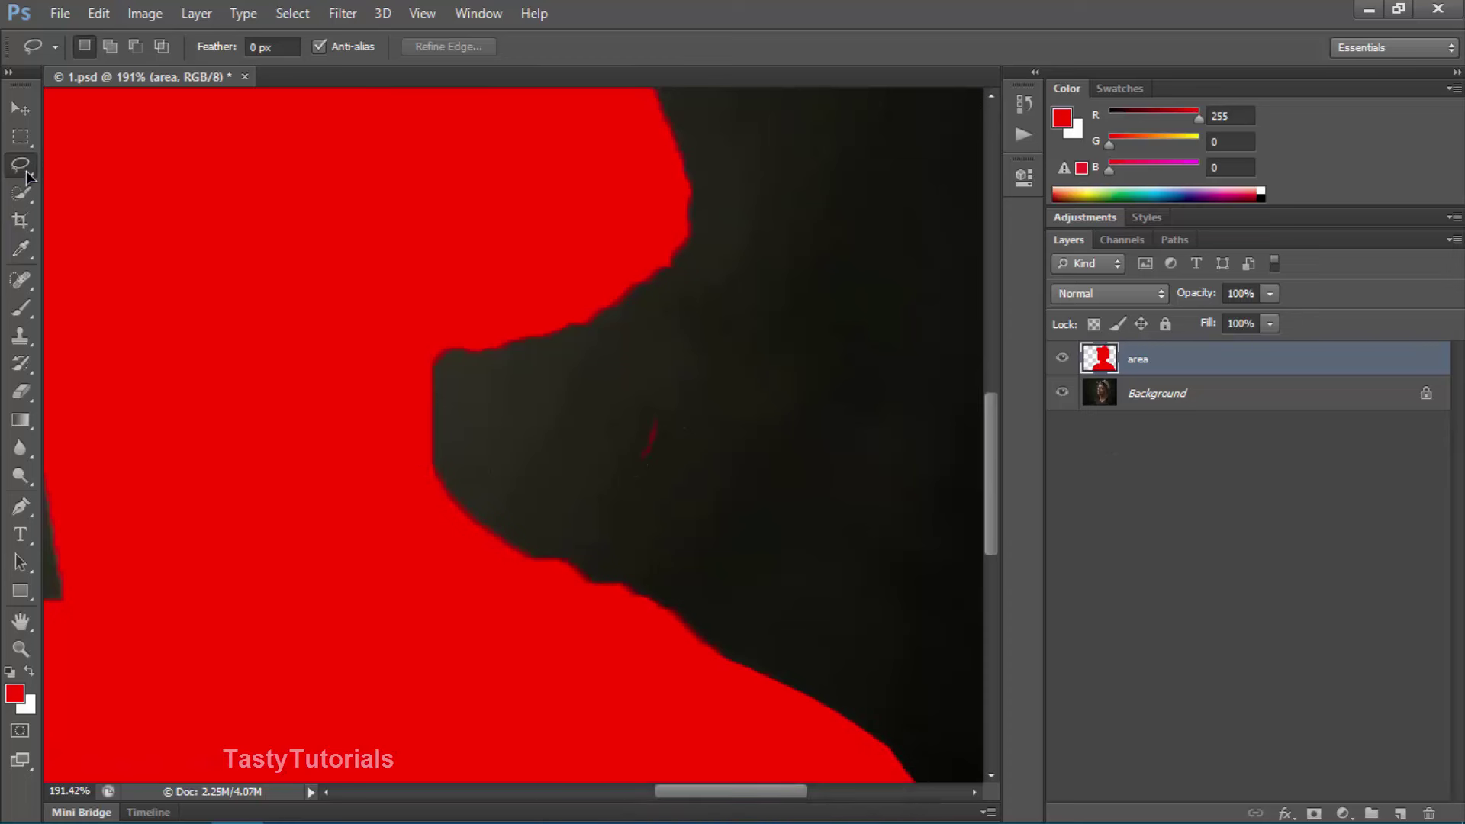
left_click(21, 392)
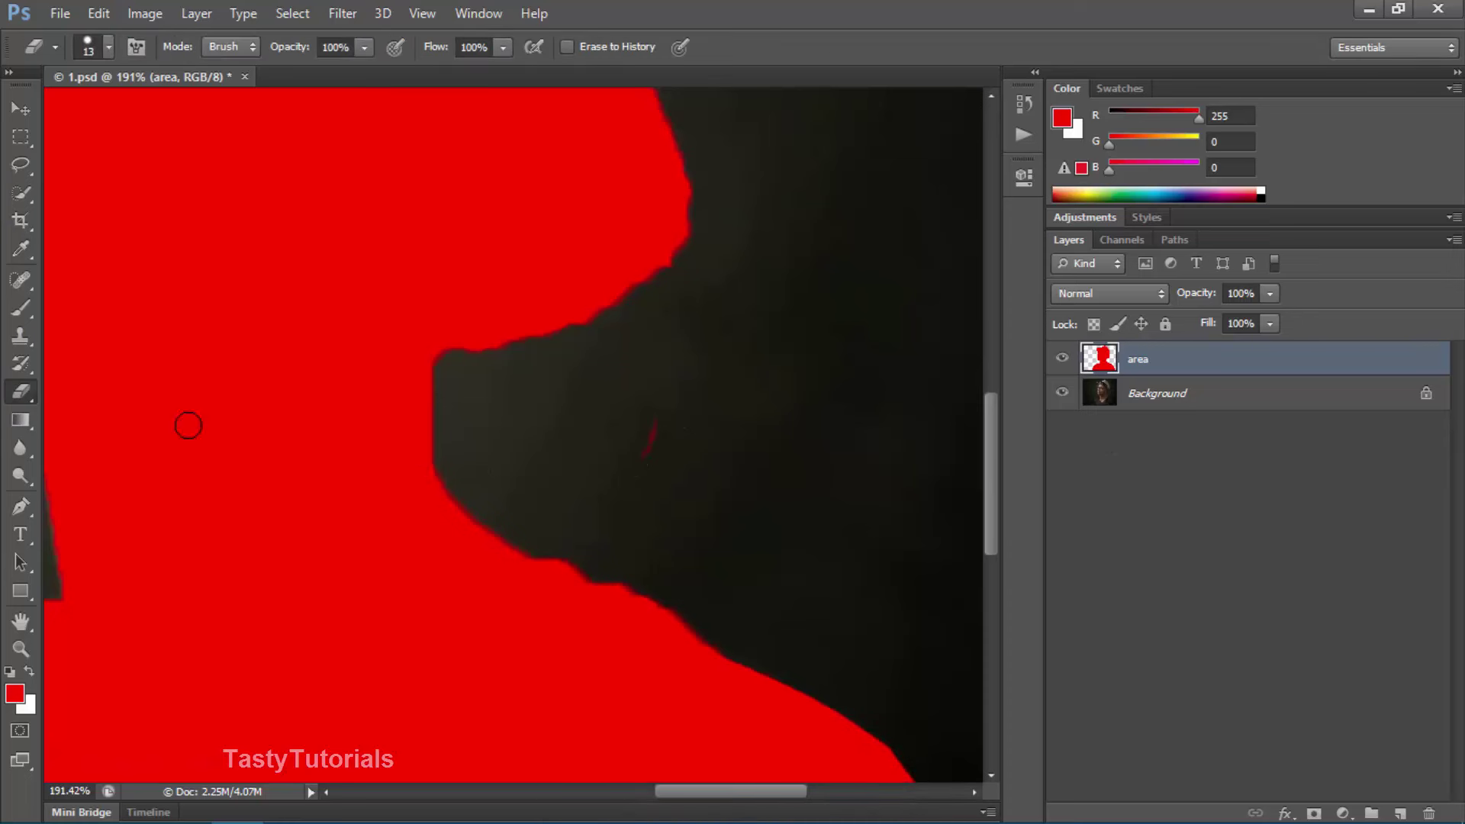
key("ctrl+0")
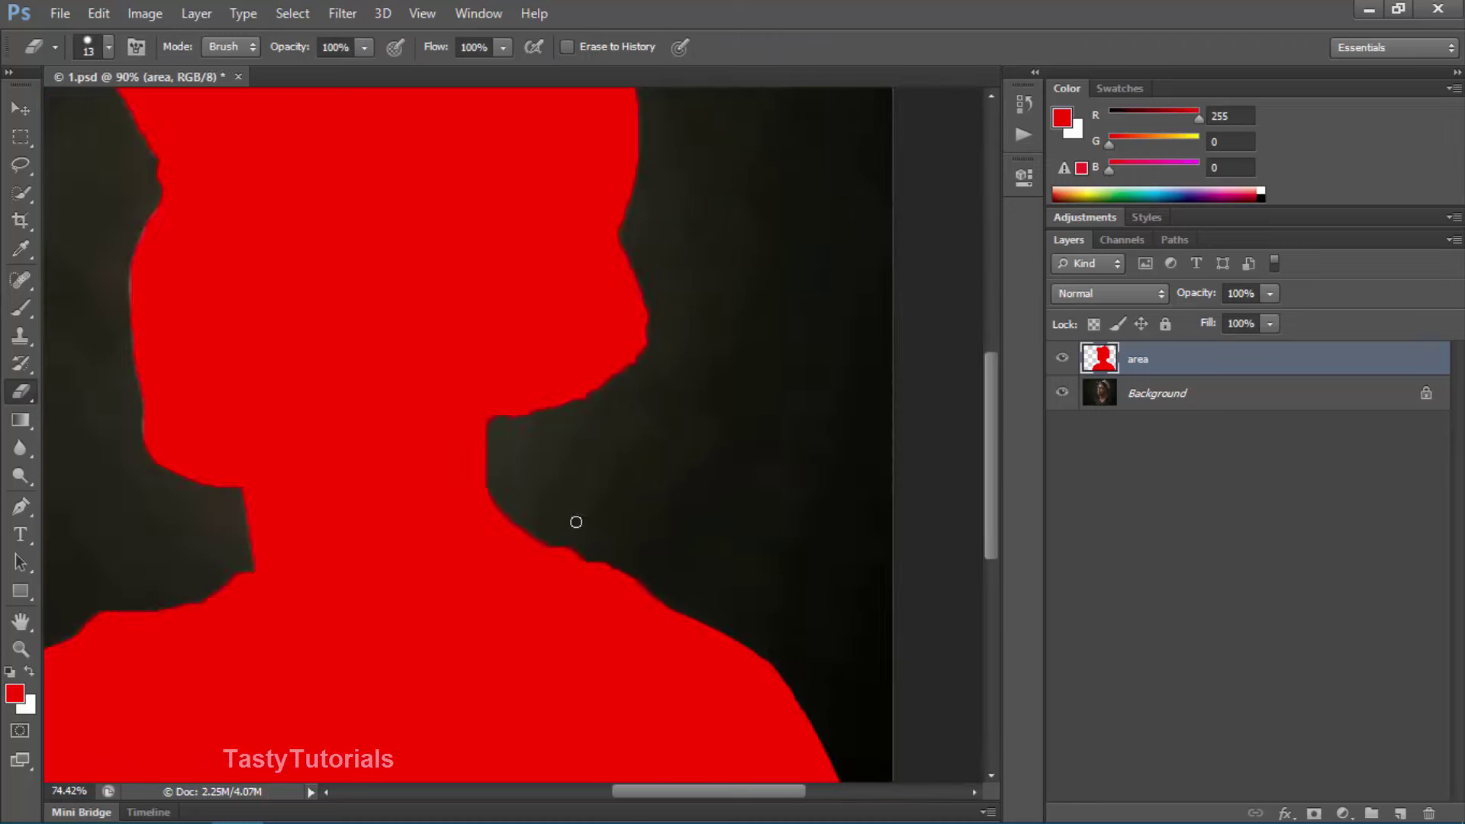
scroll(376, 331, "up", 3)
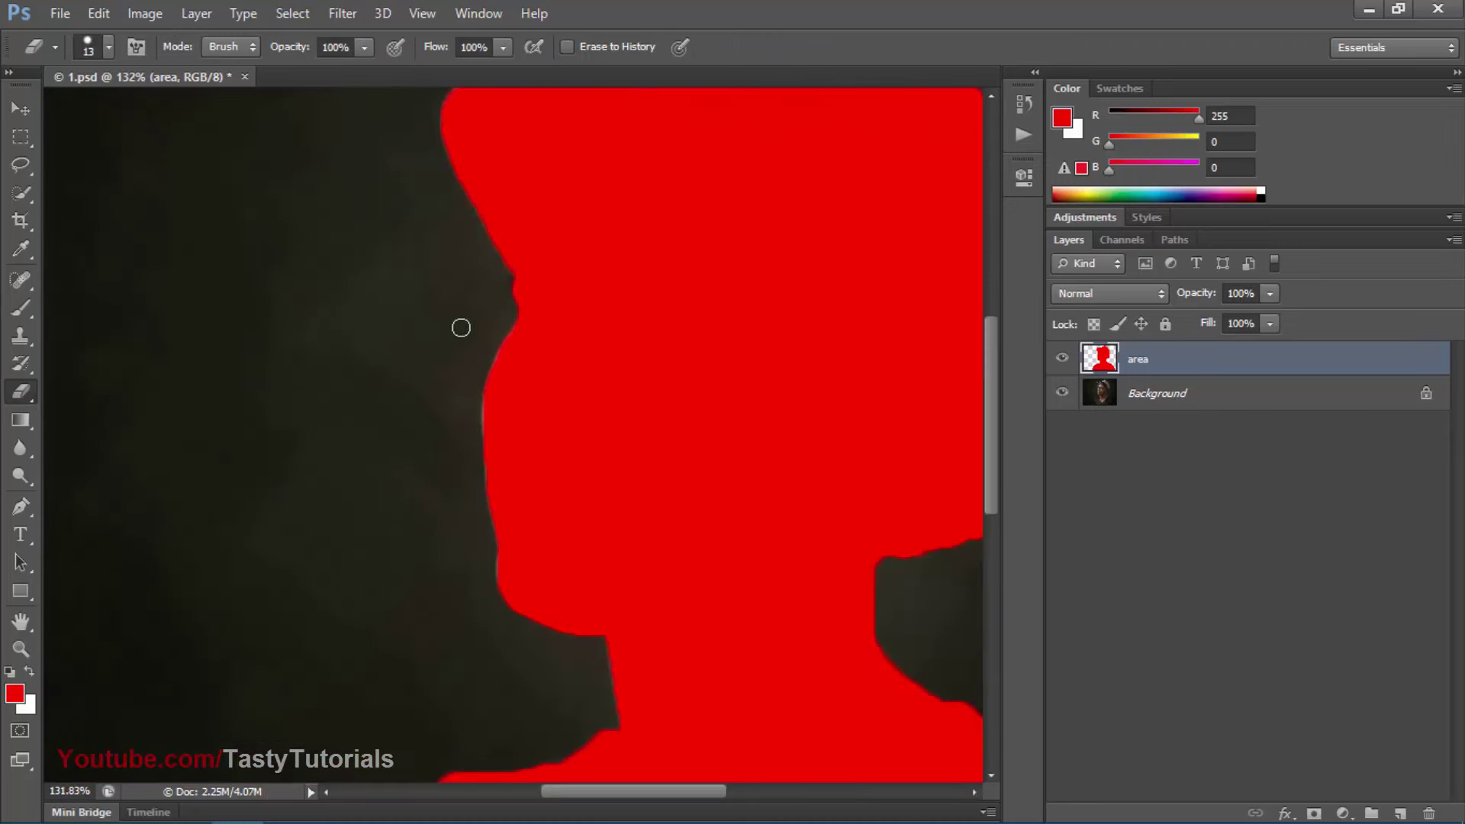
left_click_drag(533, 392, 488, 468)
scroll(498, 317, "down", 6)
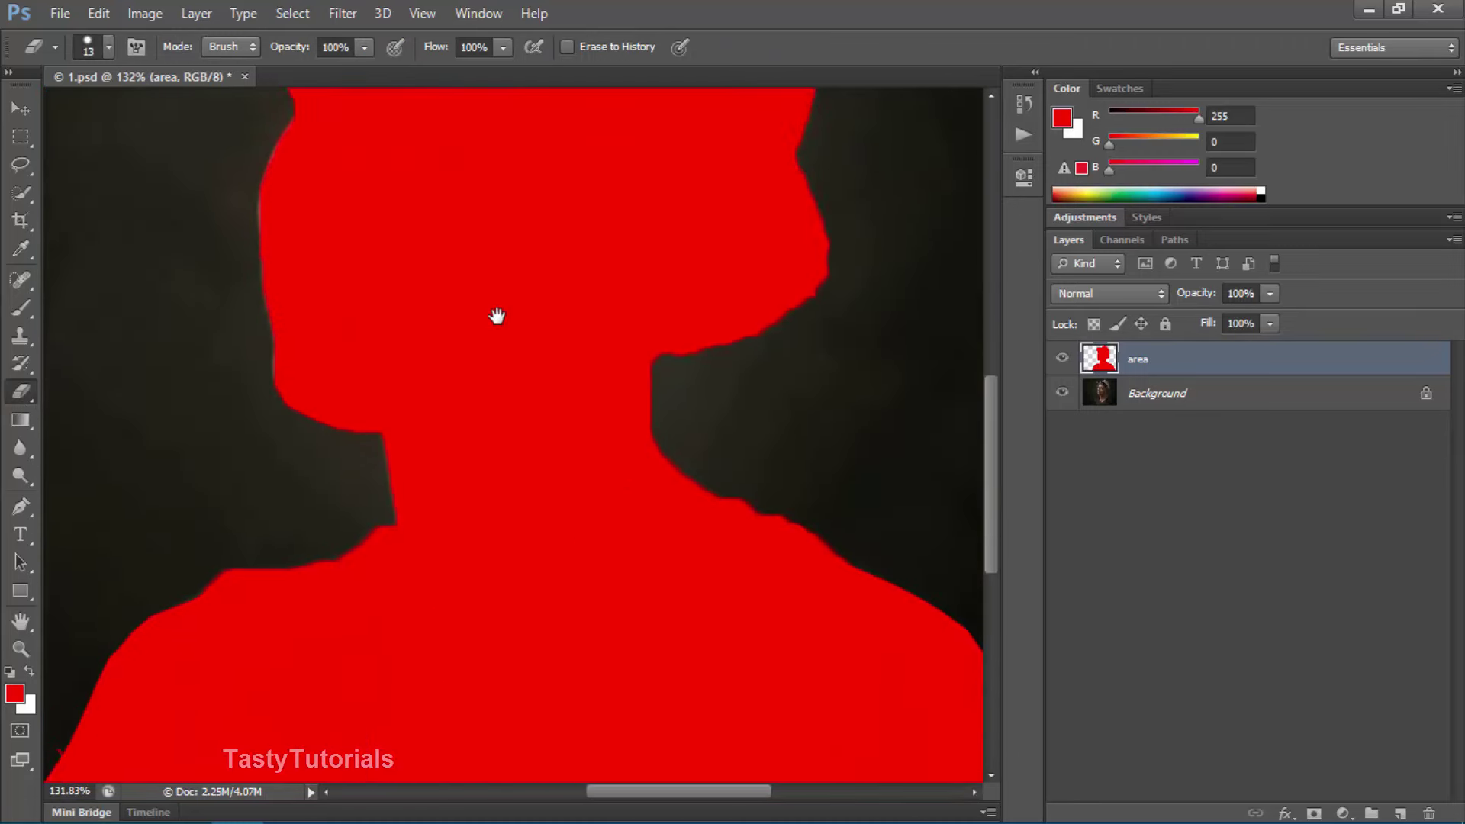
scroll(442, 389, "down", 3)
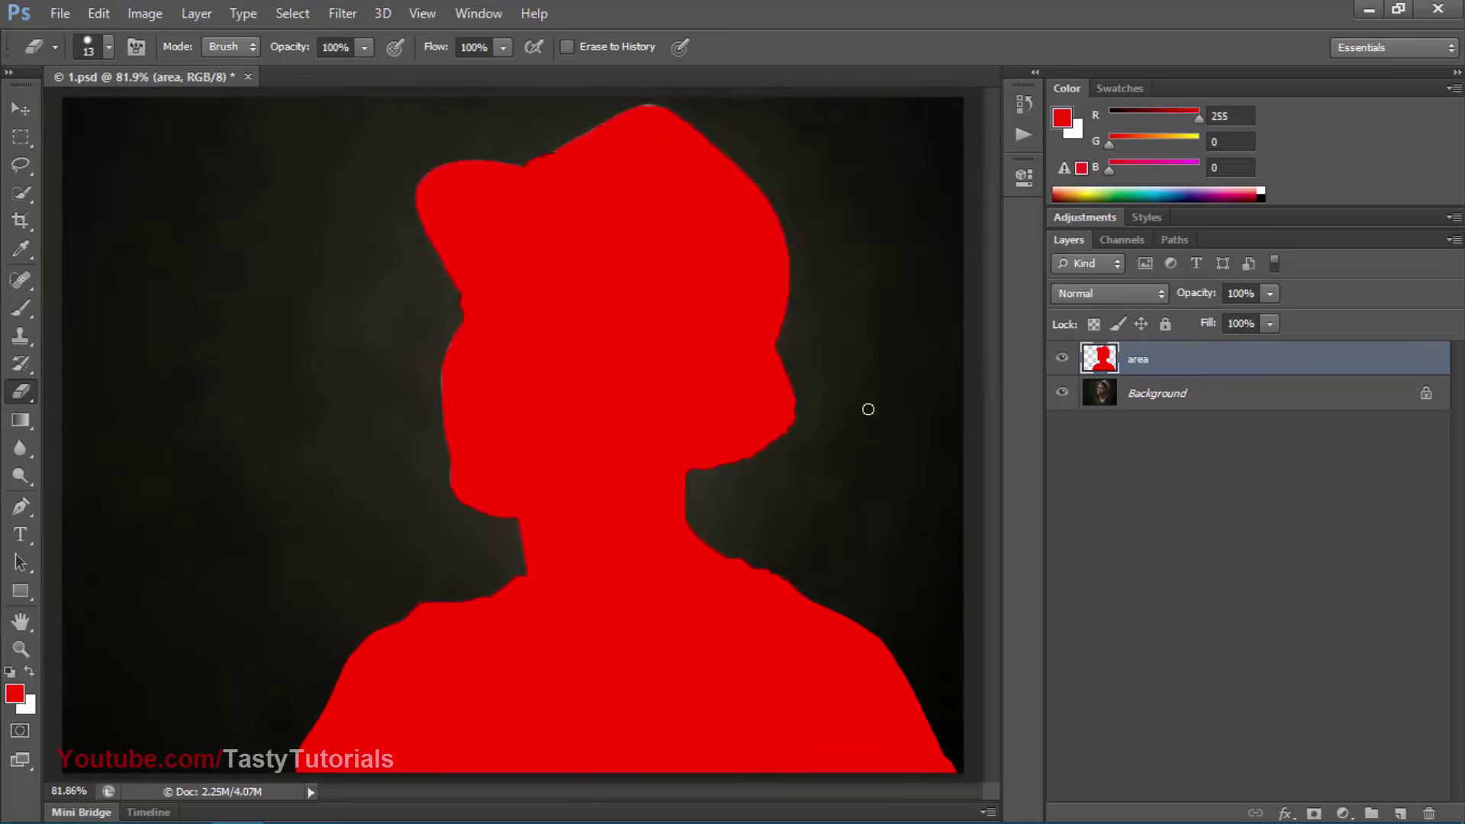
key("ctrl+0")
key("v")
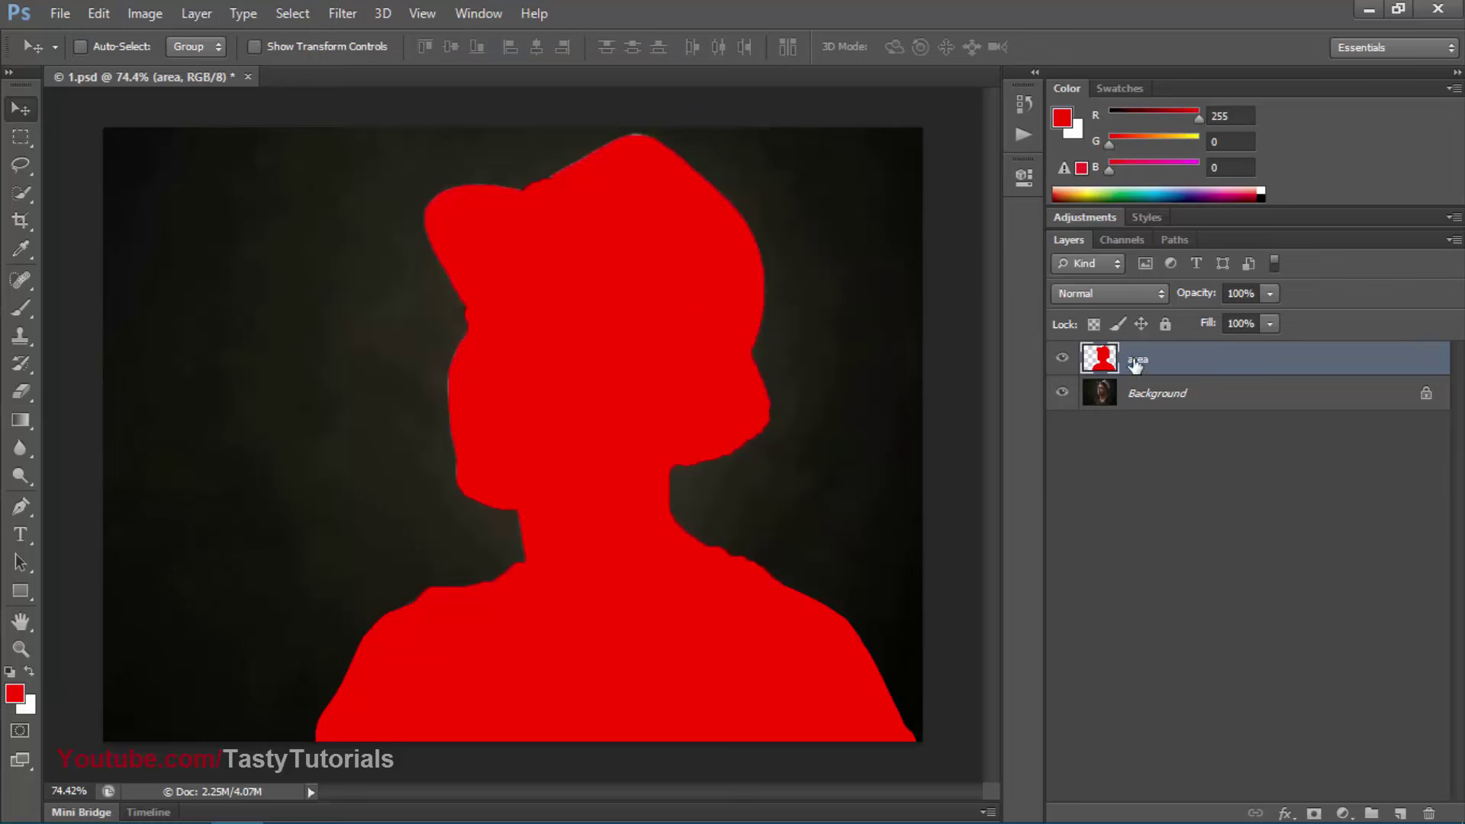
Check in the layers panel options that adding "copy" to copied layers and groups is enabled, and accept the options
left_click(1453, 241)
left_click(1236, 700)
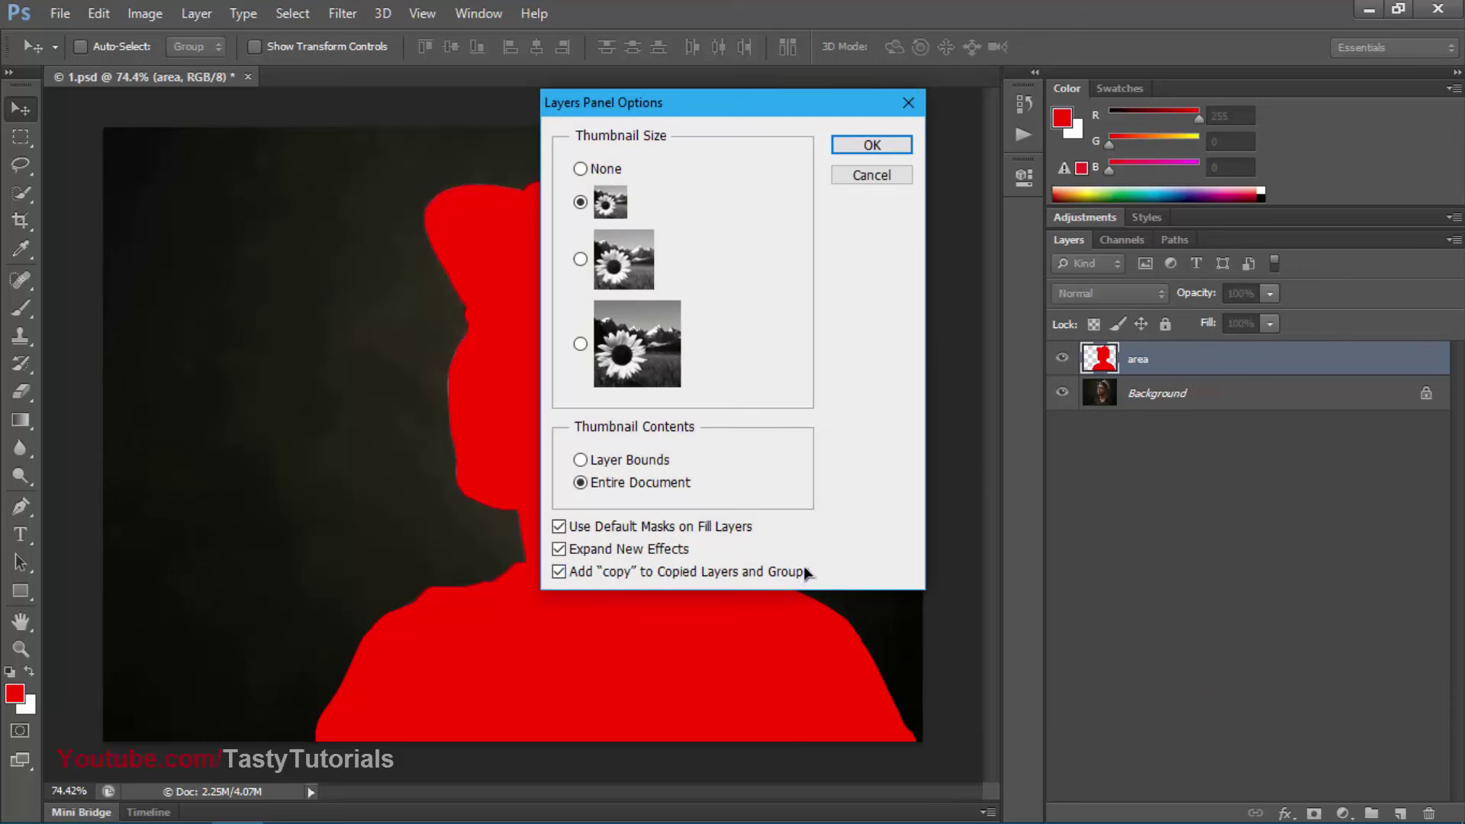
left_click(865, 150)
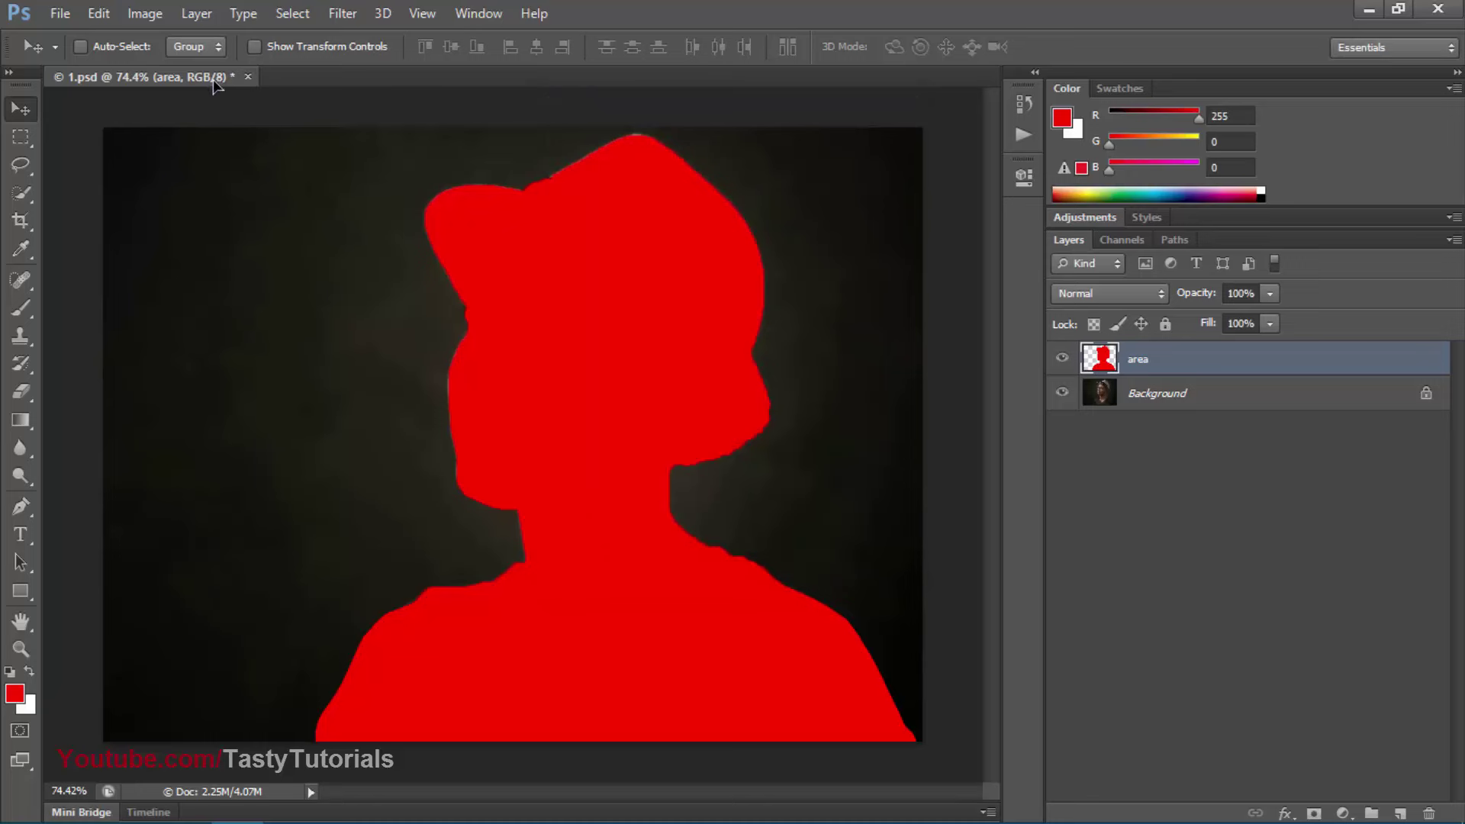
Check the document's color mode and bit depth
left_click(99, 13)
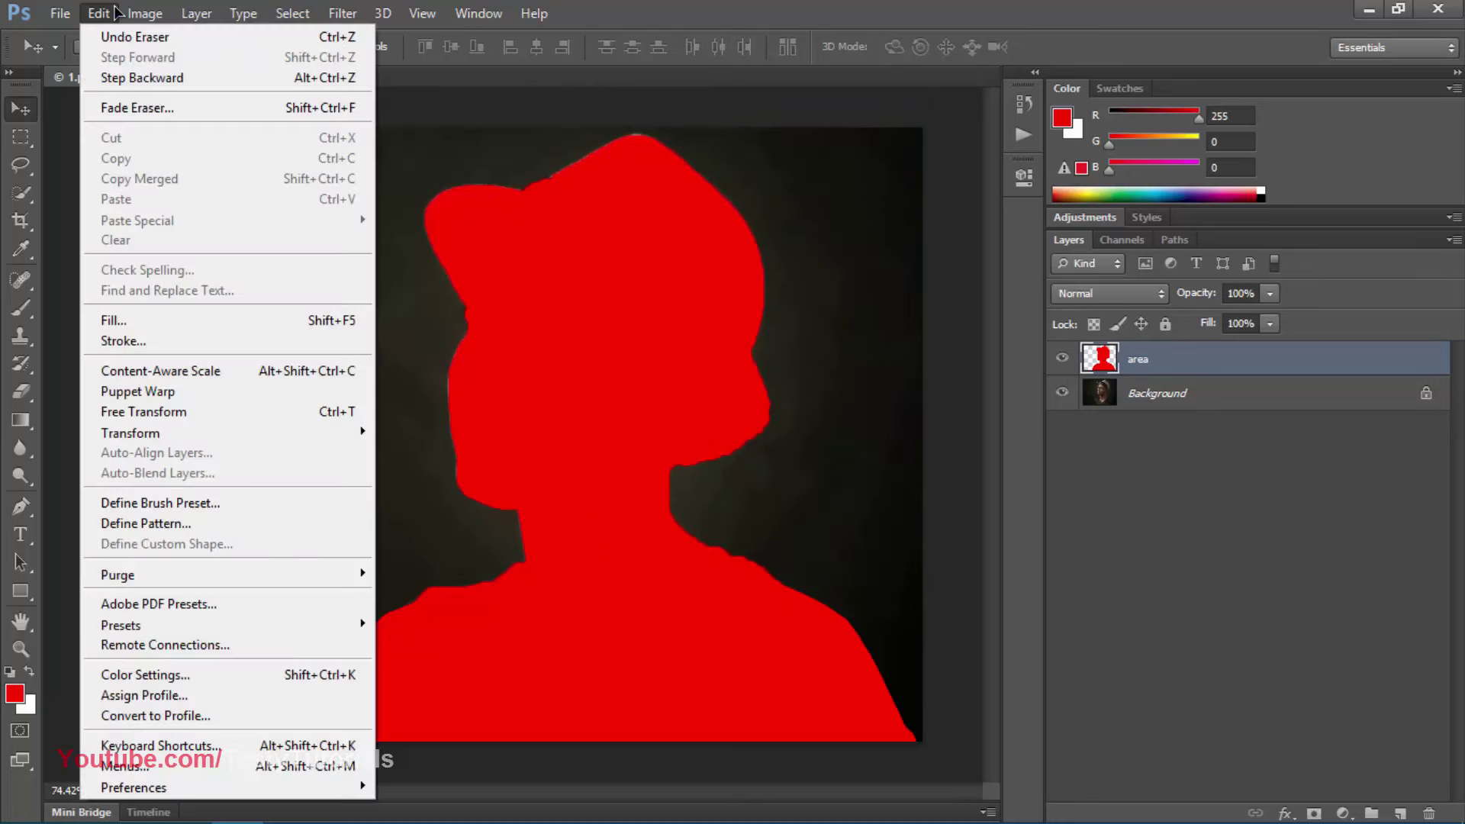
key("Escape")
left_click(140, 13)
mouse_move(294, 38)
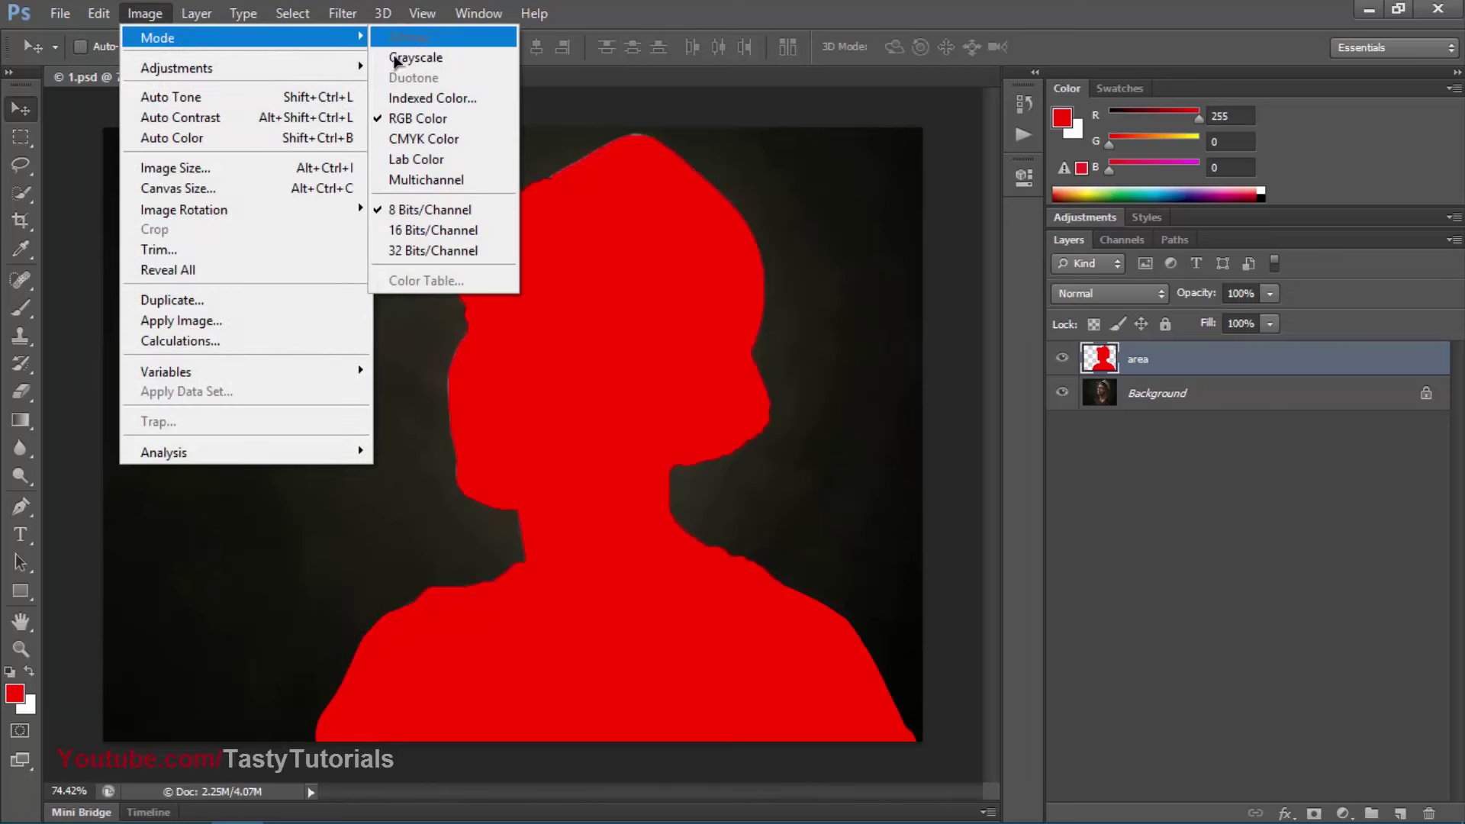
left_click(838, 301)
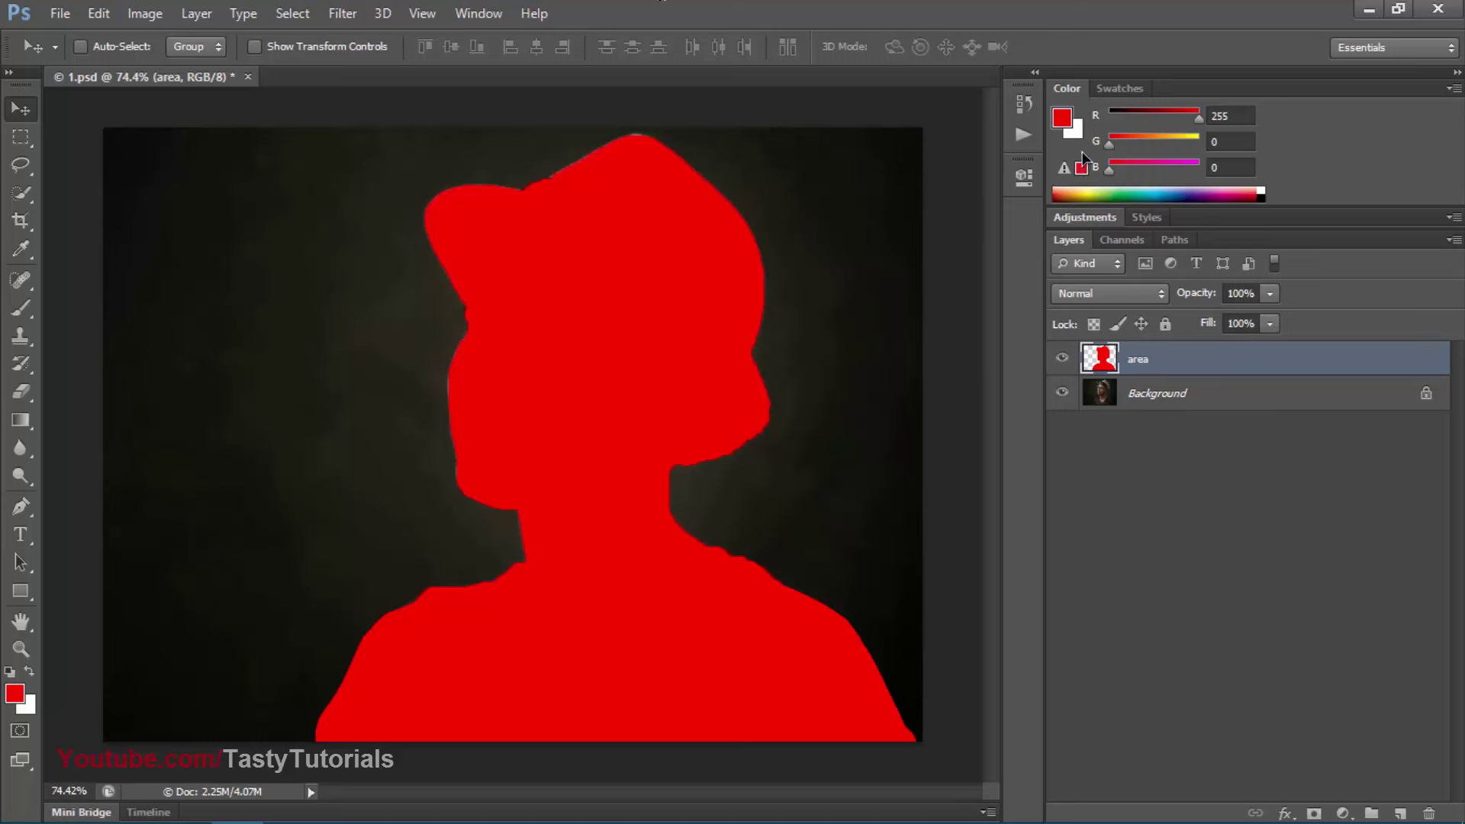
Purge all history and undo data, and run the Double Light Photoshop action on the portrait
double_click(1080, 89)
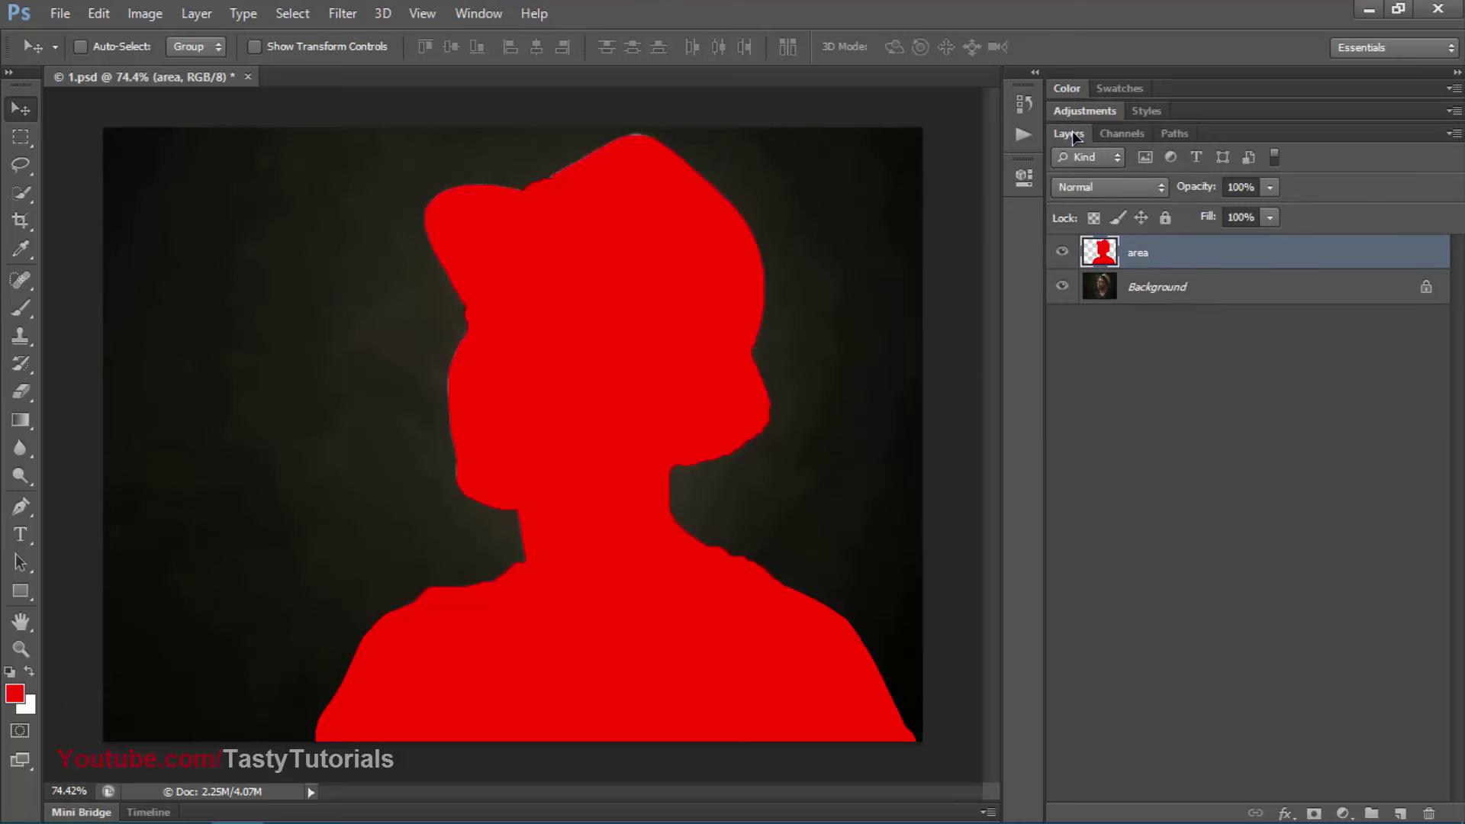
left_click(1023, 134)
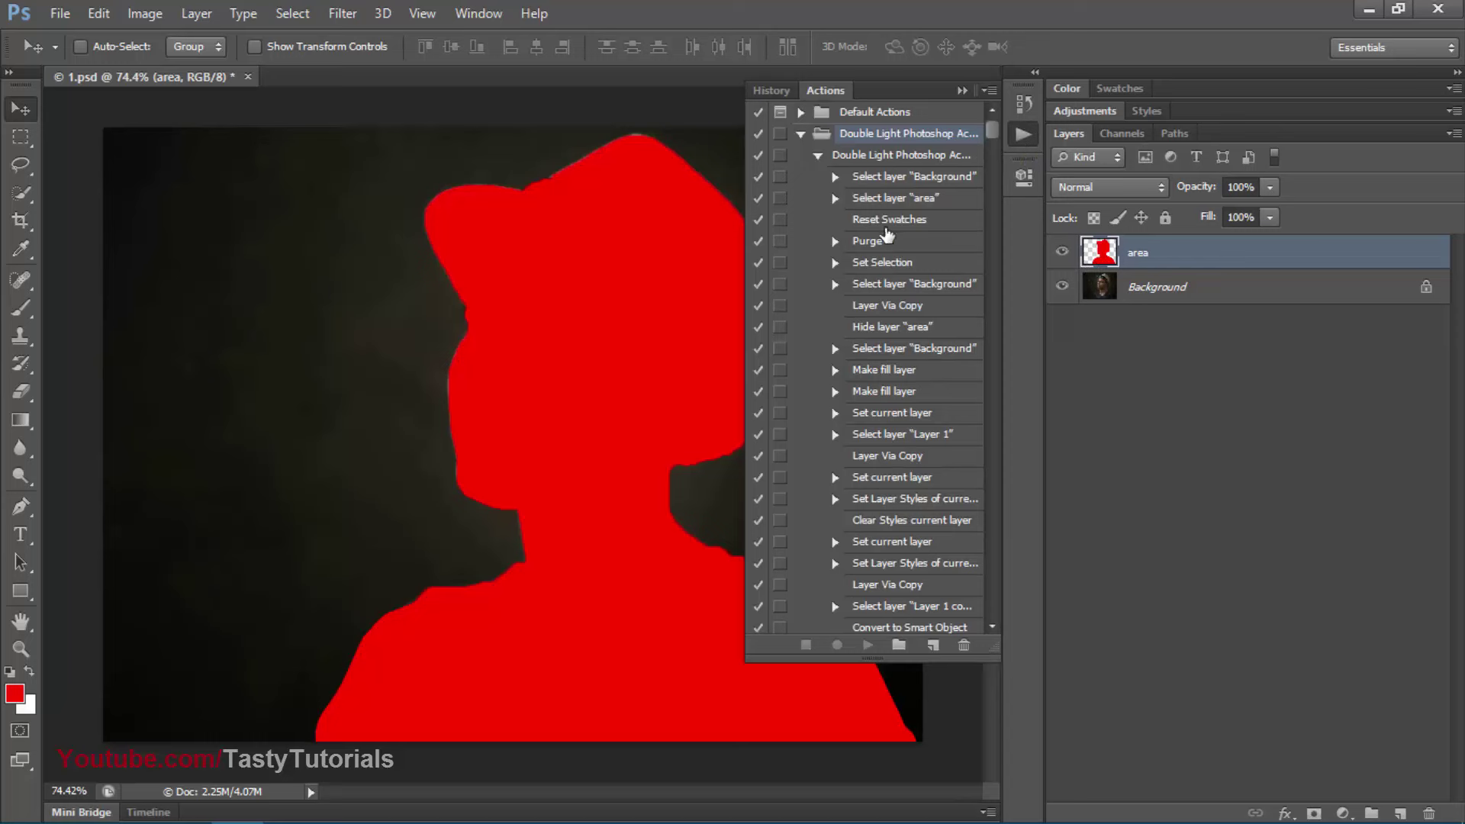
left_click(856, 162)
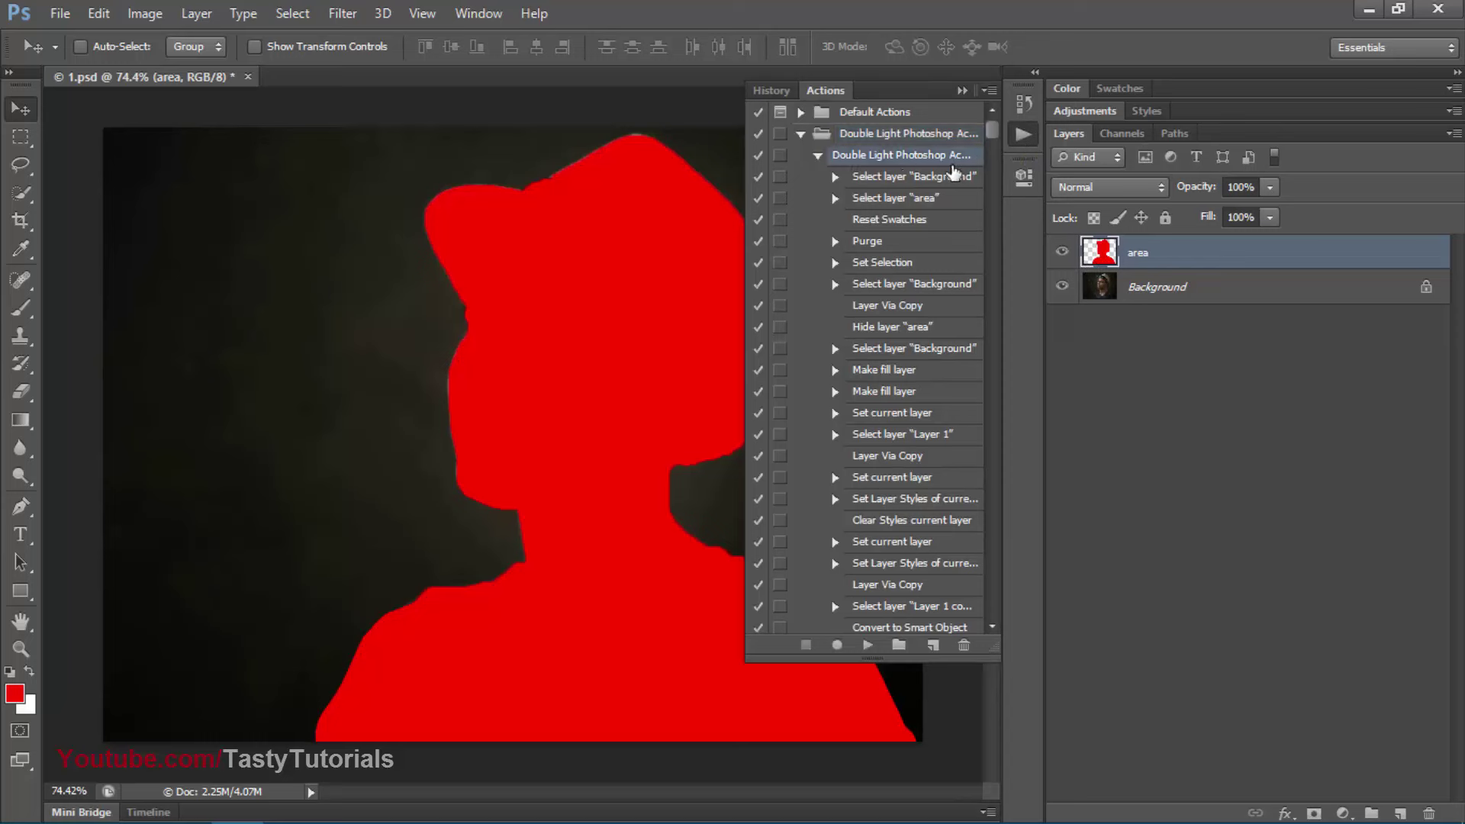
left_click(99, 13)
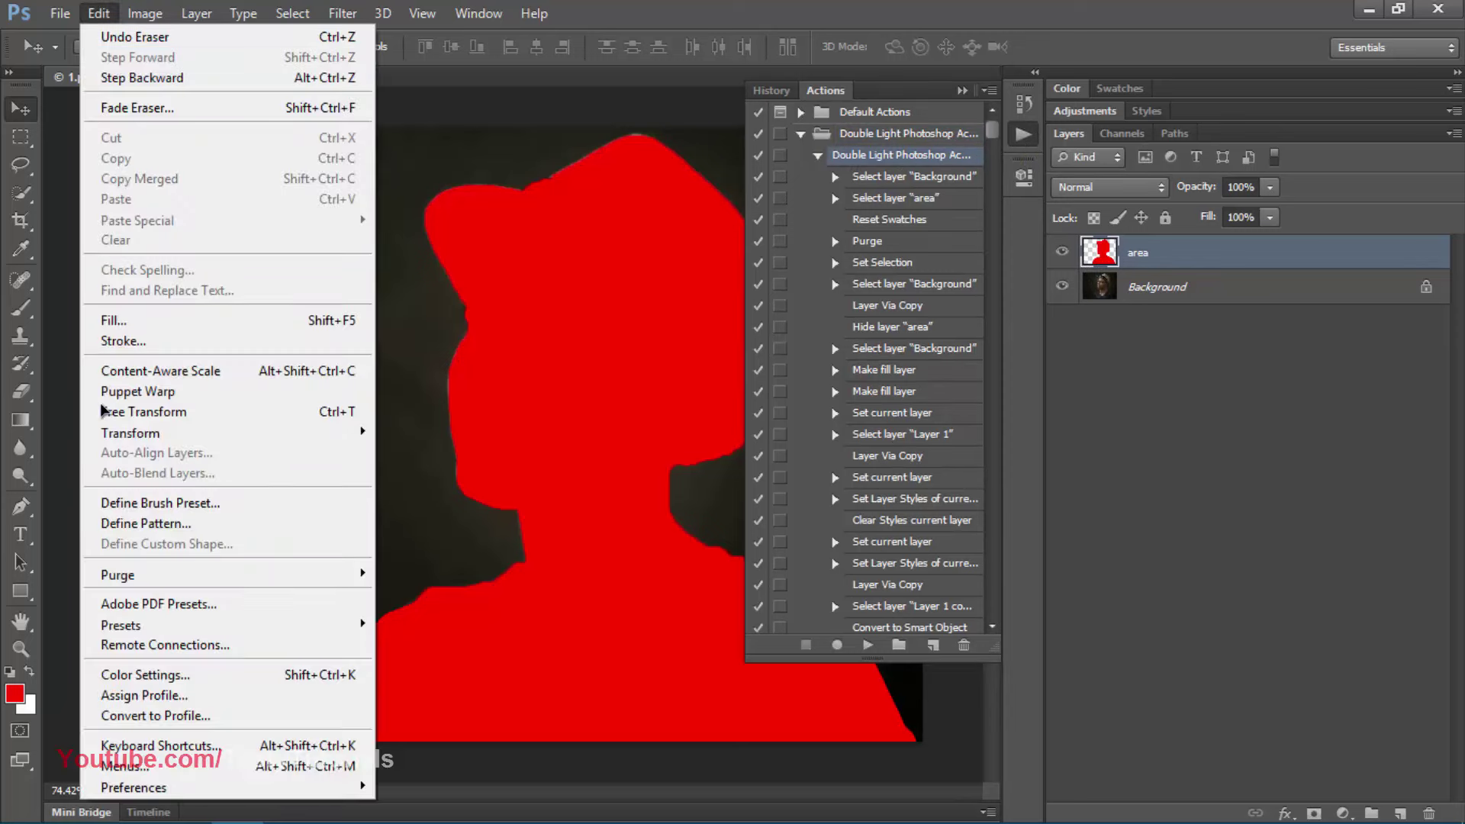
mouse_move(305, 573)
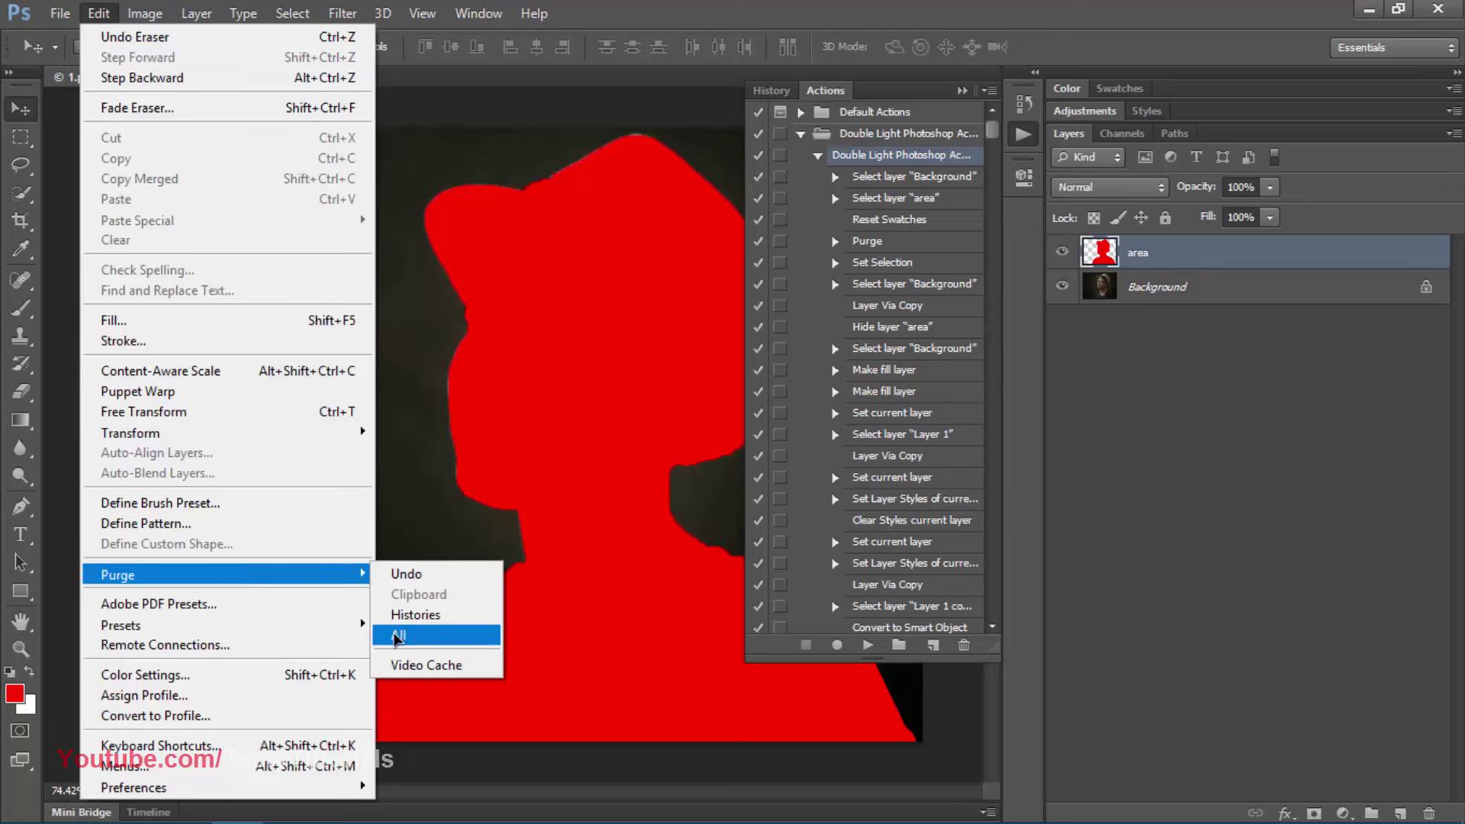
left_click(397, 632)
left_click(668, 309)
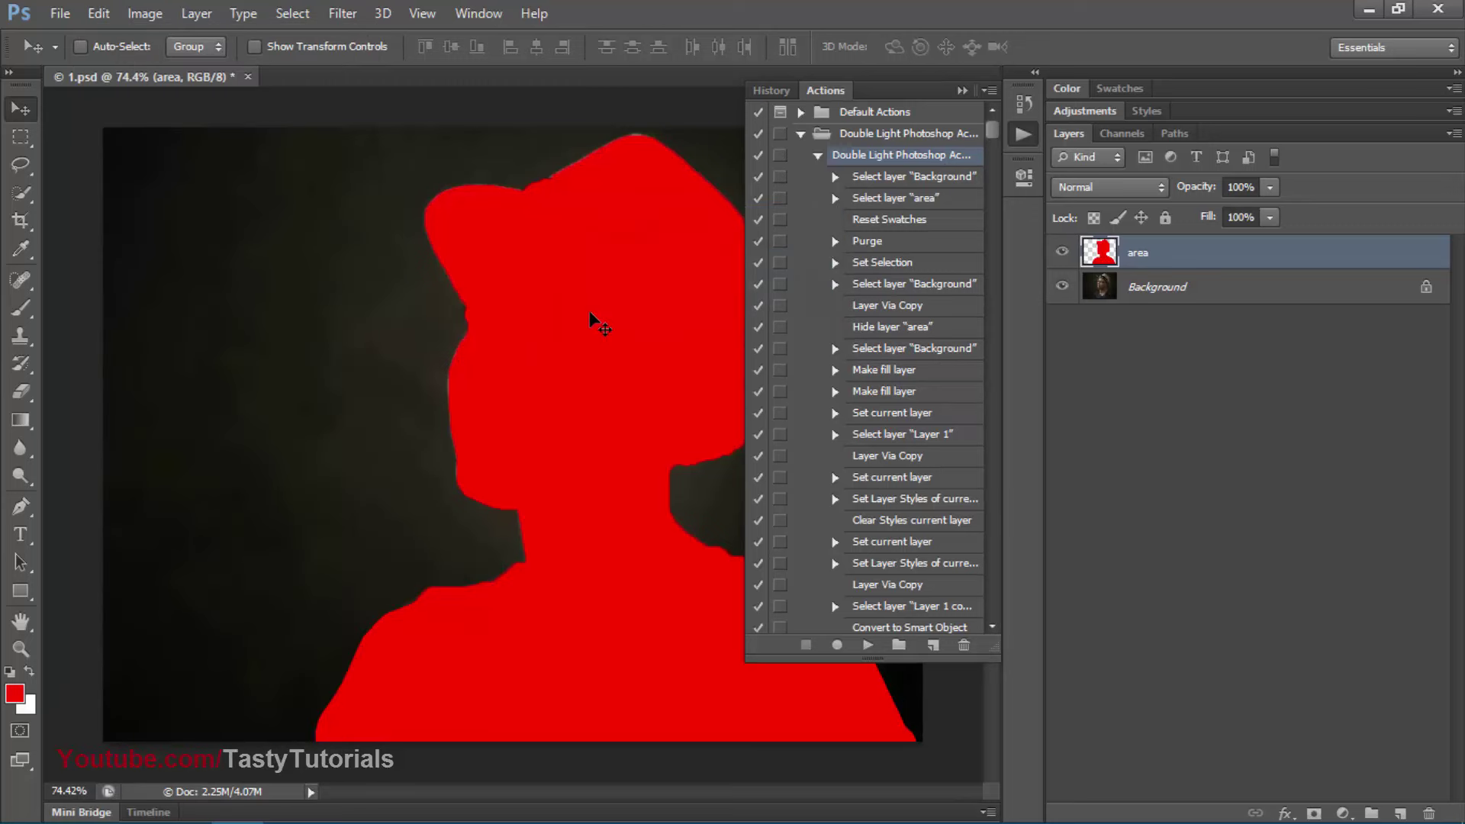
left_click(866, 647)
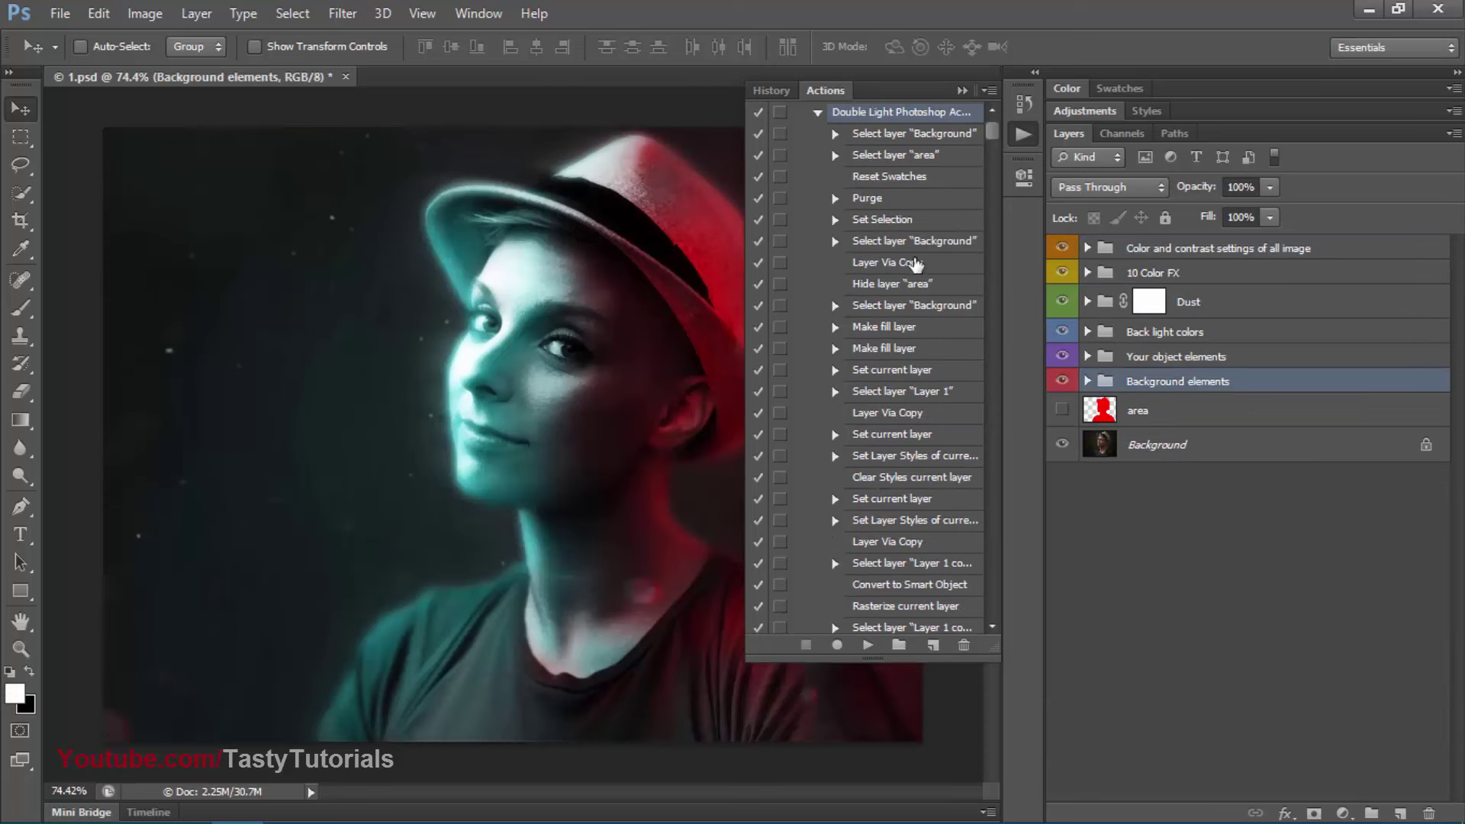
left_click(961, 90)
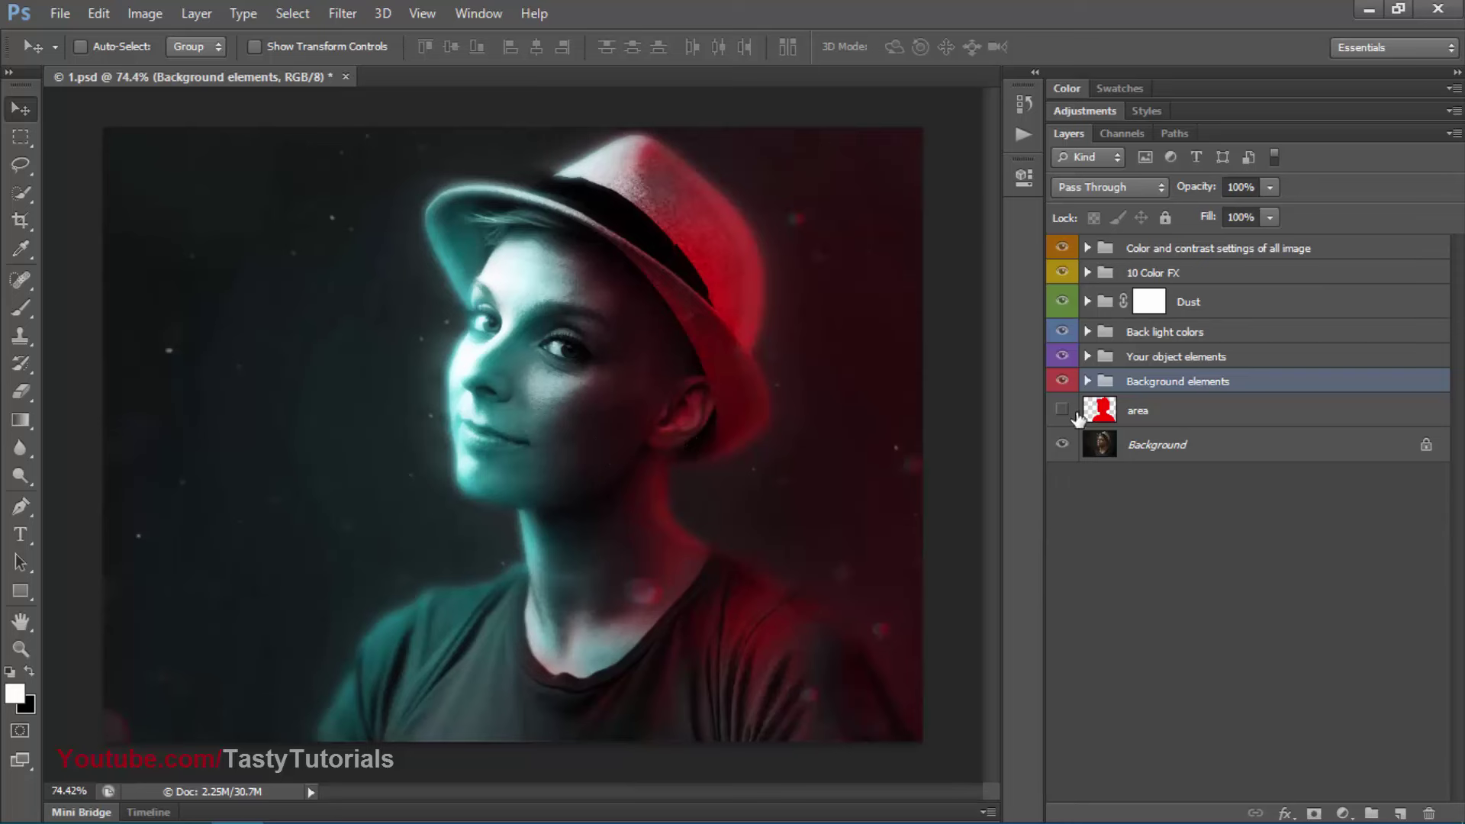
Compare the image with and without the Background elements group, and leave the group hidden
left_click(1061, 381)
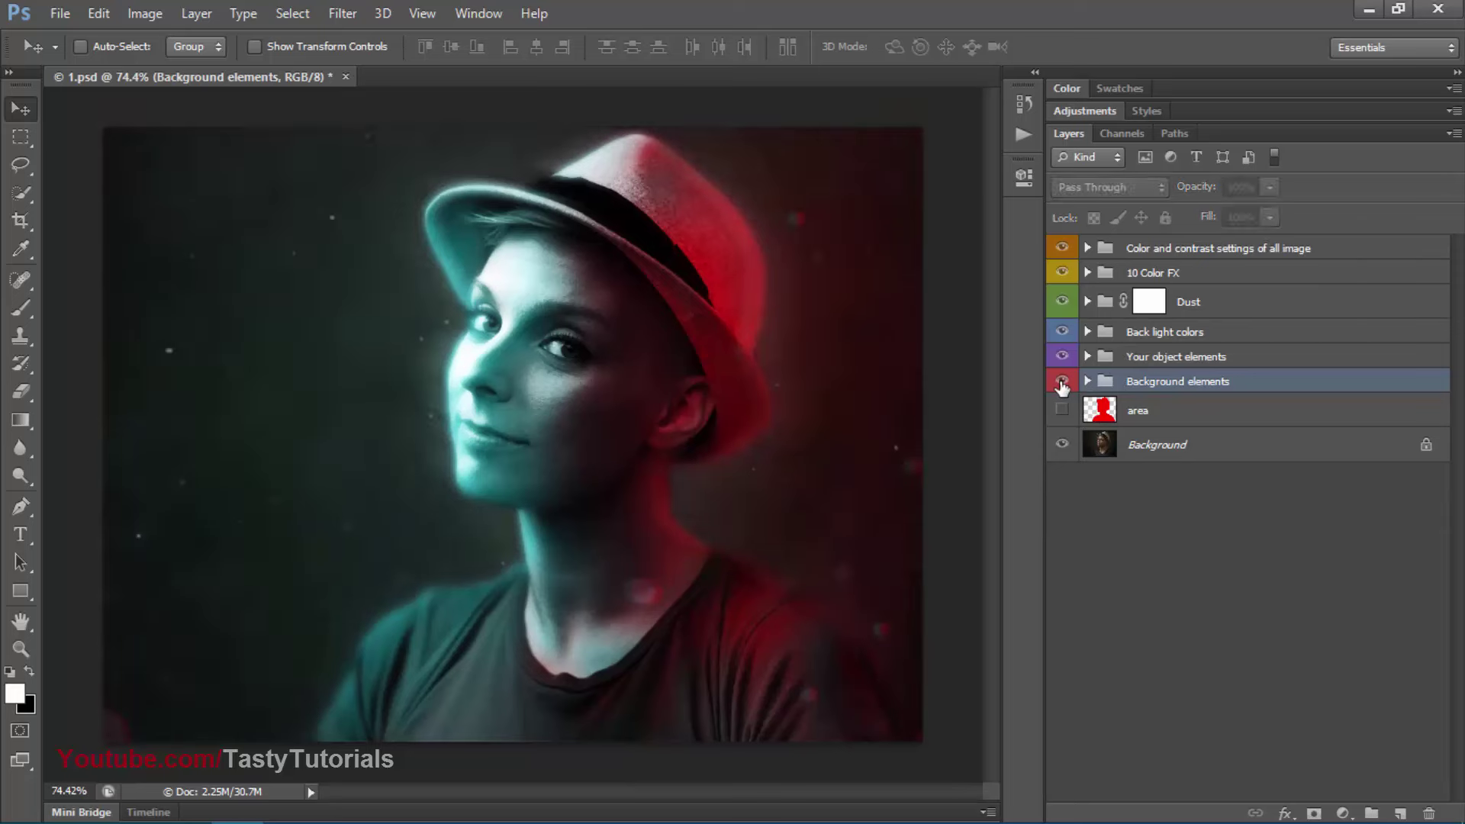
left_click(1062, 381)
left_click(1061, 381)
left_click(1061, 382)
left_click(1087, 382)
left_click(1087, 382)
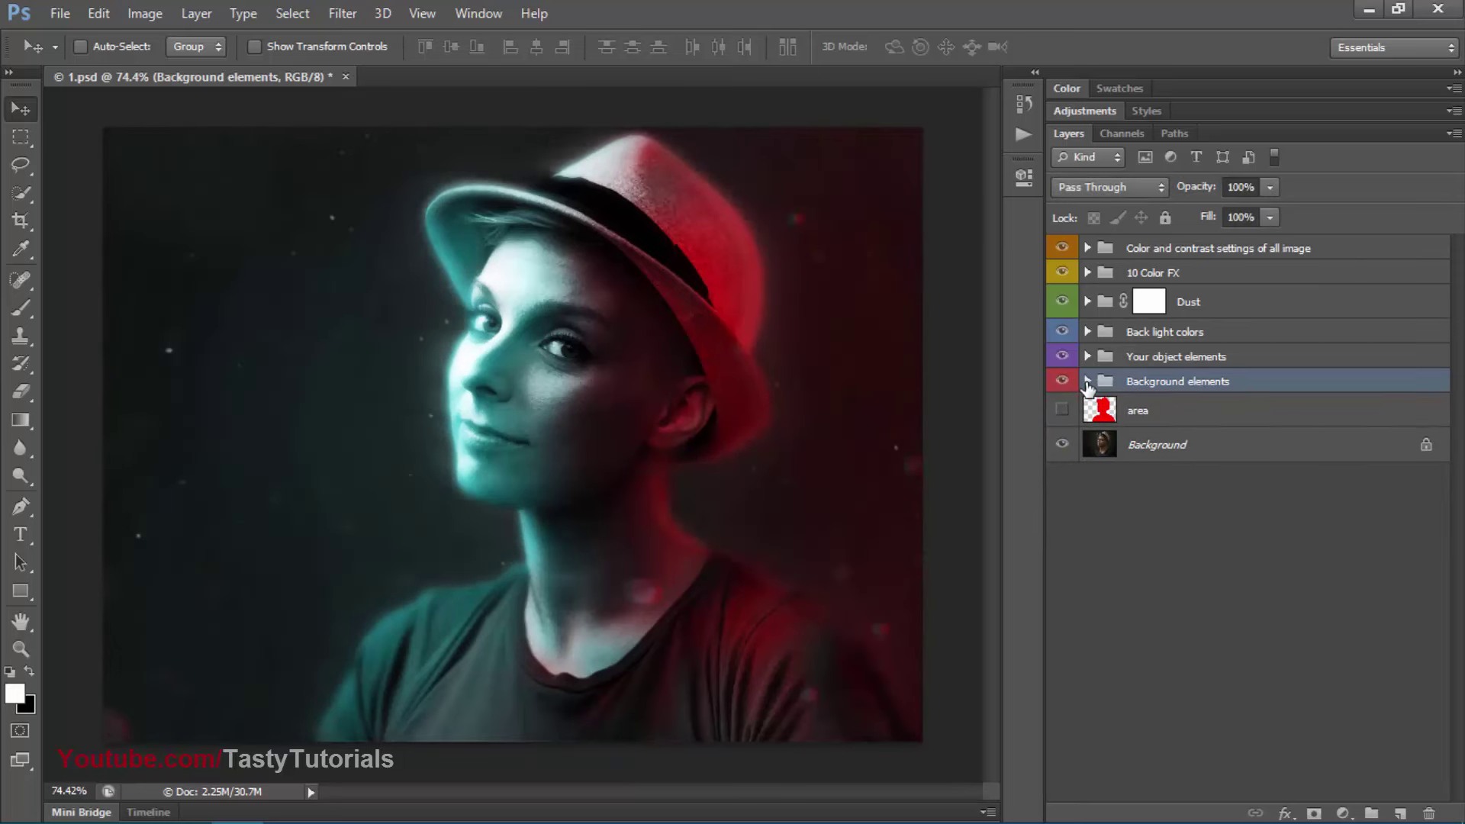
left_click(1063, 383)
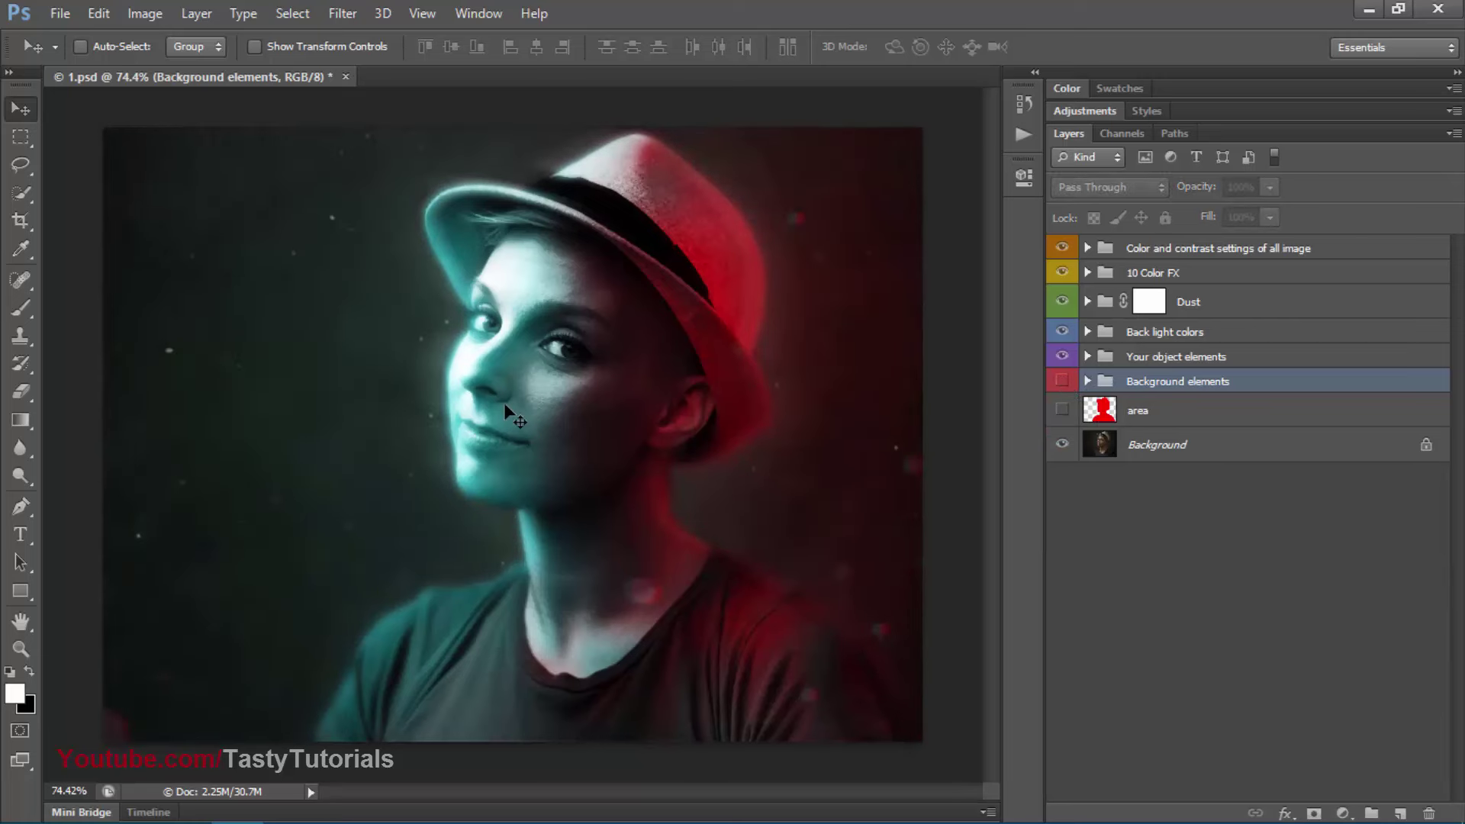
Compare the portrait with and without the Your object elements group, leaving the group visible
scroll(425, 389, "up", 1)
left_click(1148, 356)
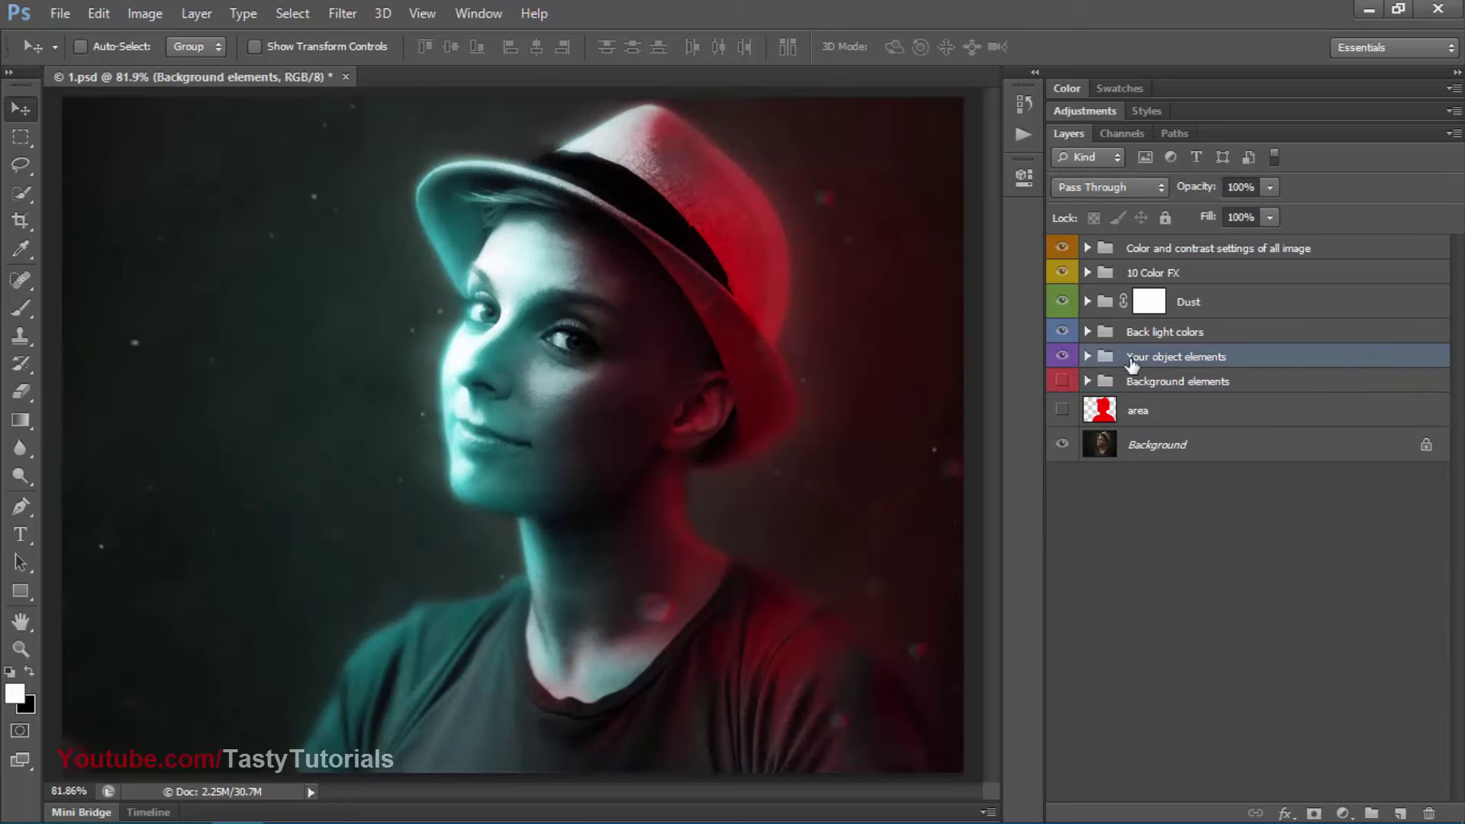
left_click(1061, 358)
left_click(1062, 357)
left_click(1061, 358)
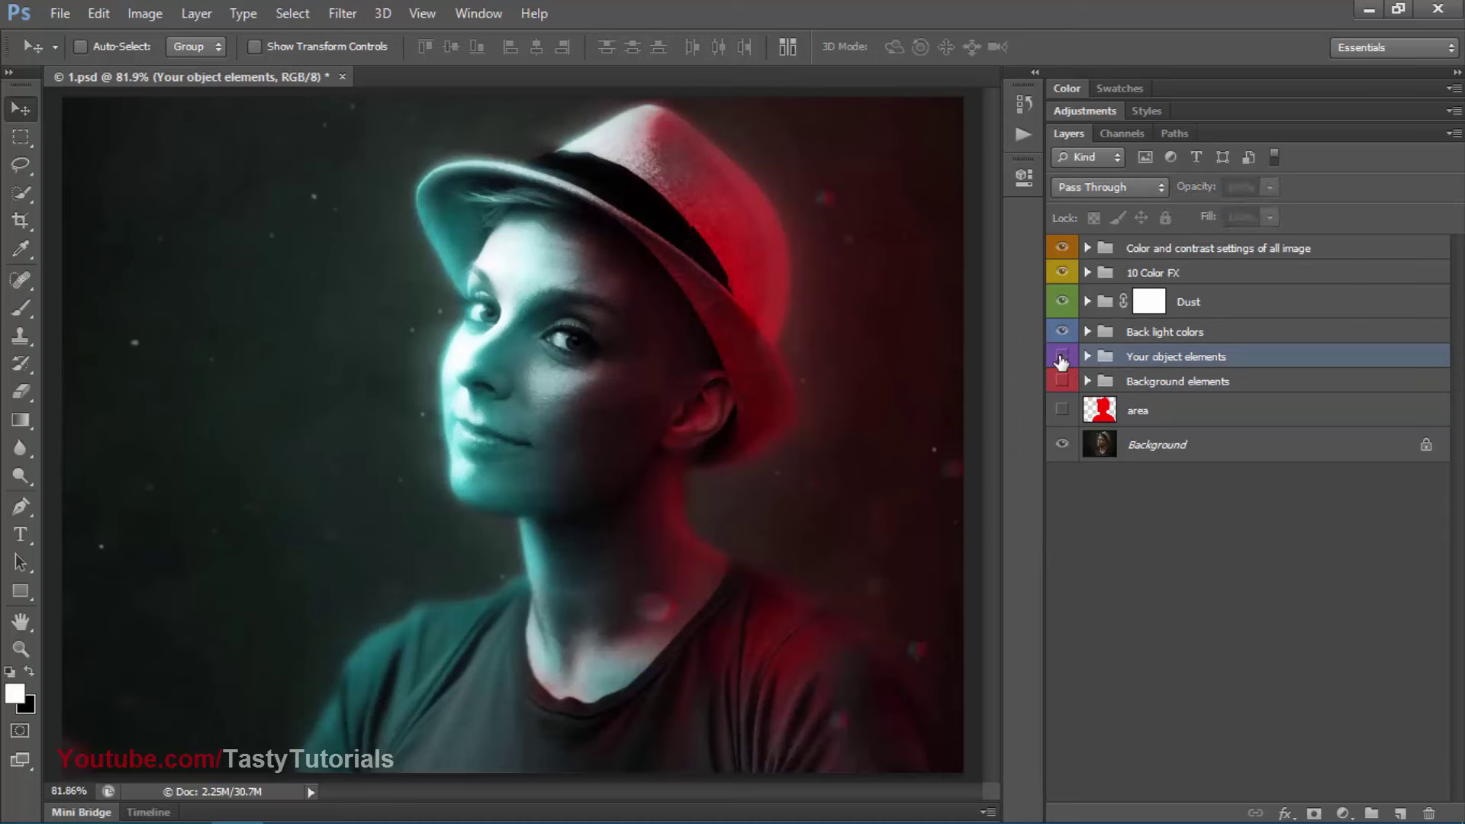
left_click(1061, 358)
left_click(1062, 358)
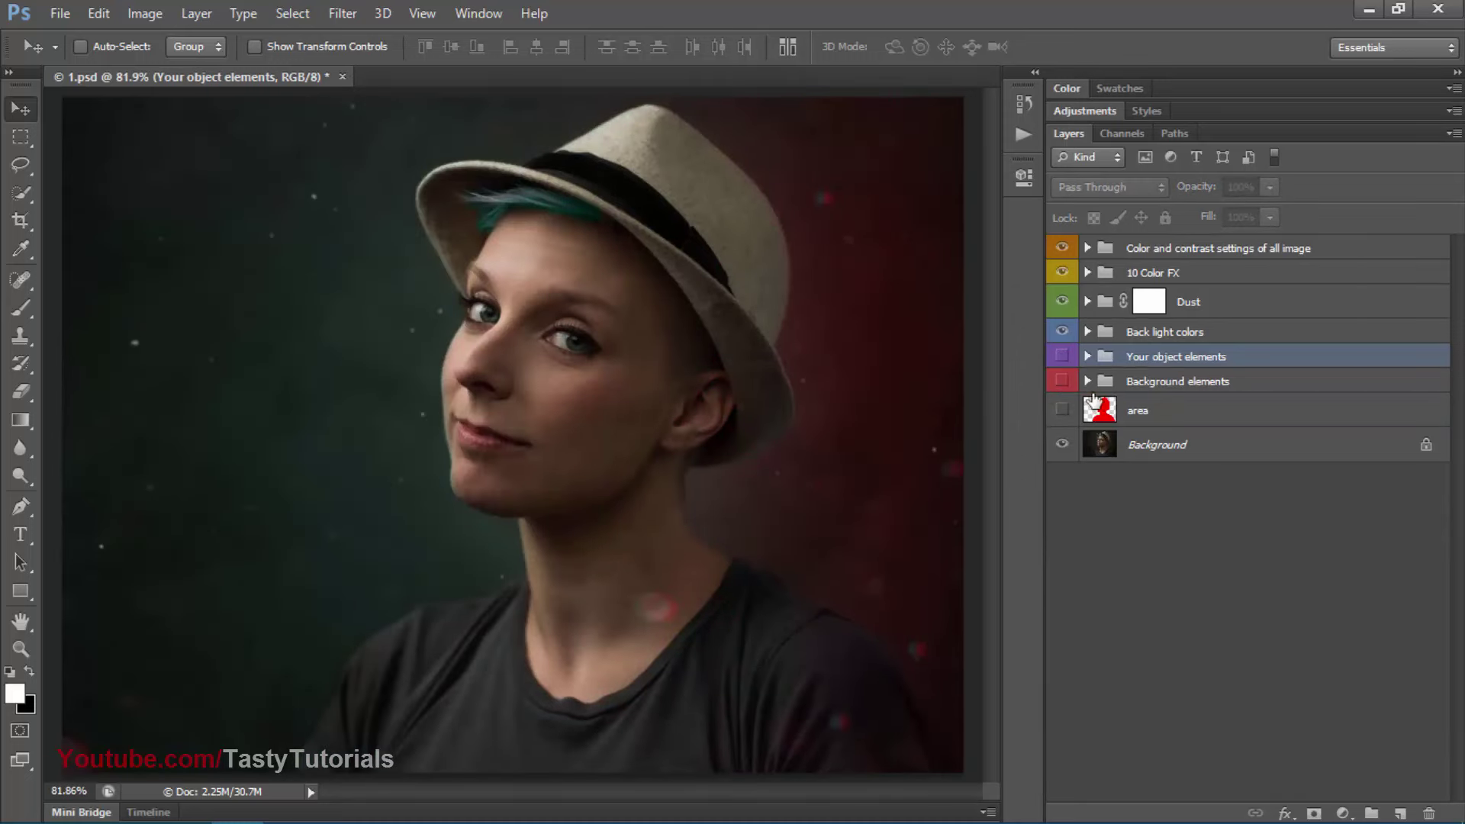
left_click(1061, 357)
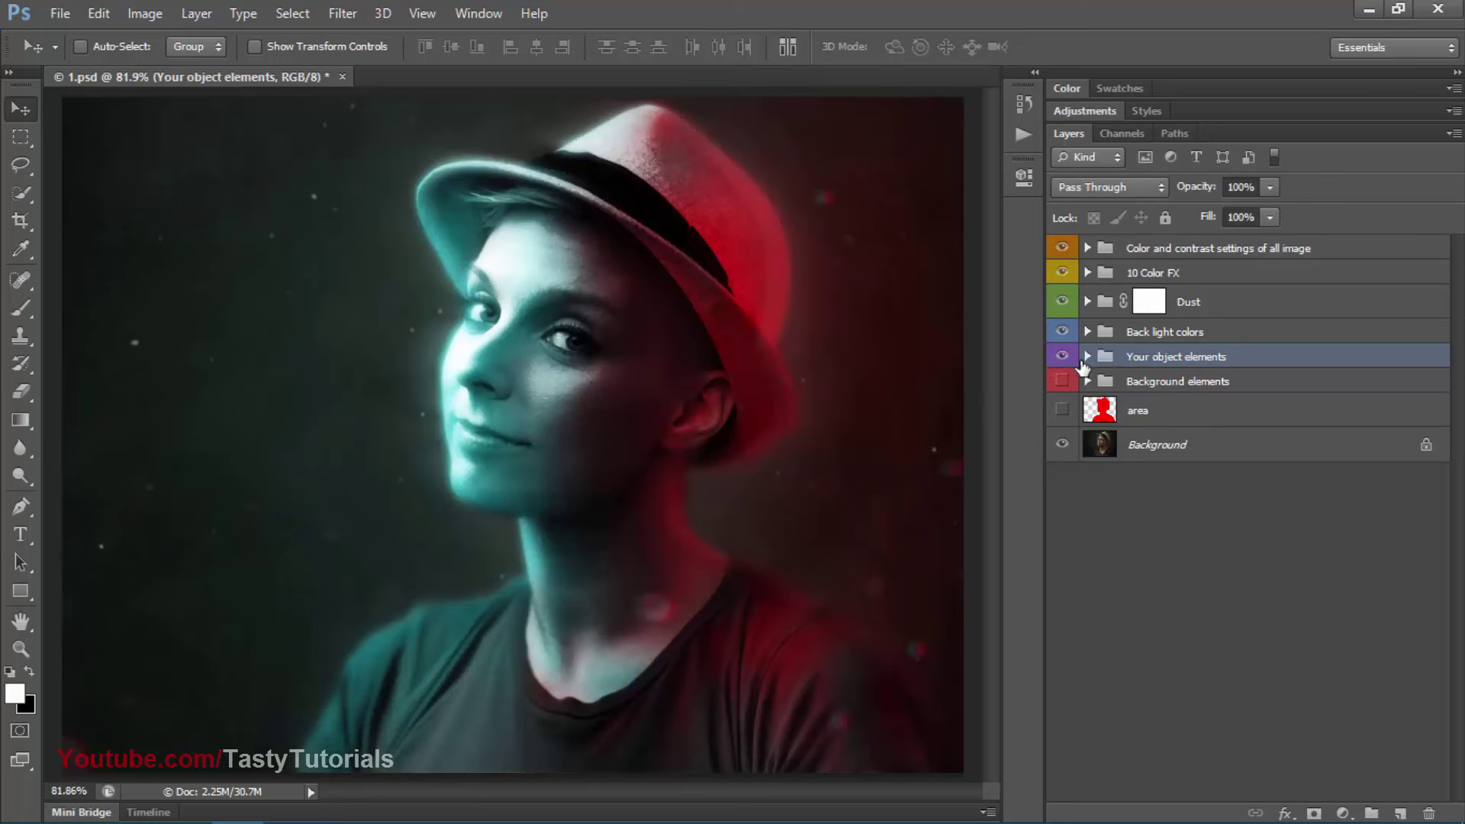
Expand Your object elements, compare the image with and without its Object lights + central shadow group, and expand that group to view its layers
left_click(1086, 356)
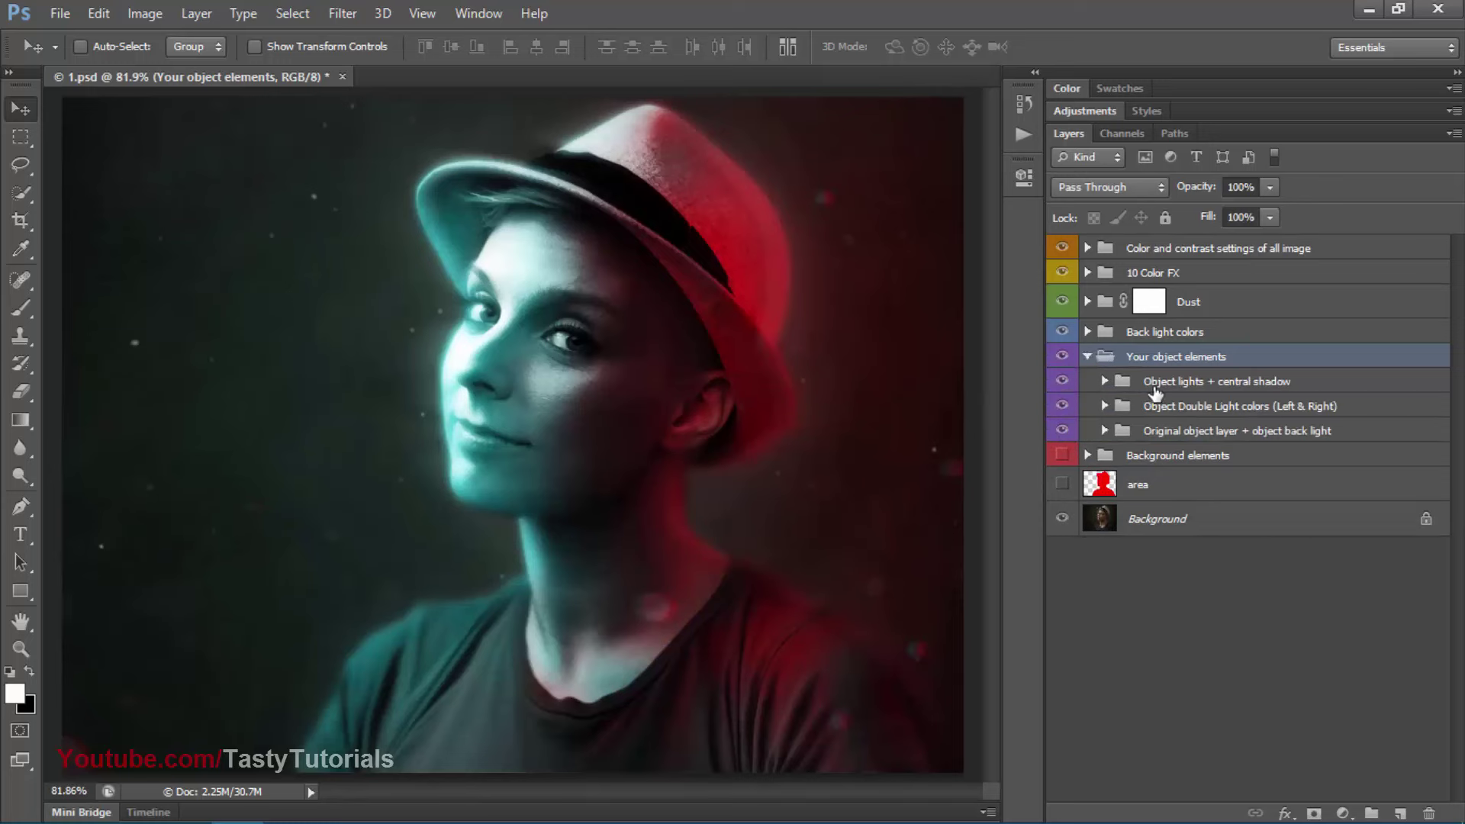
left_click(1204, 384)
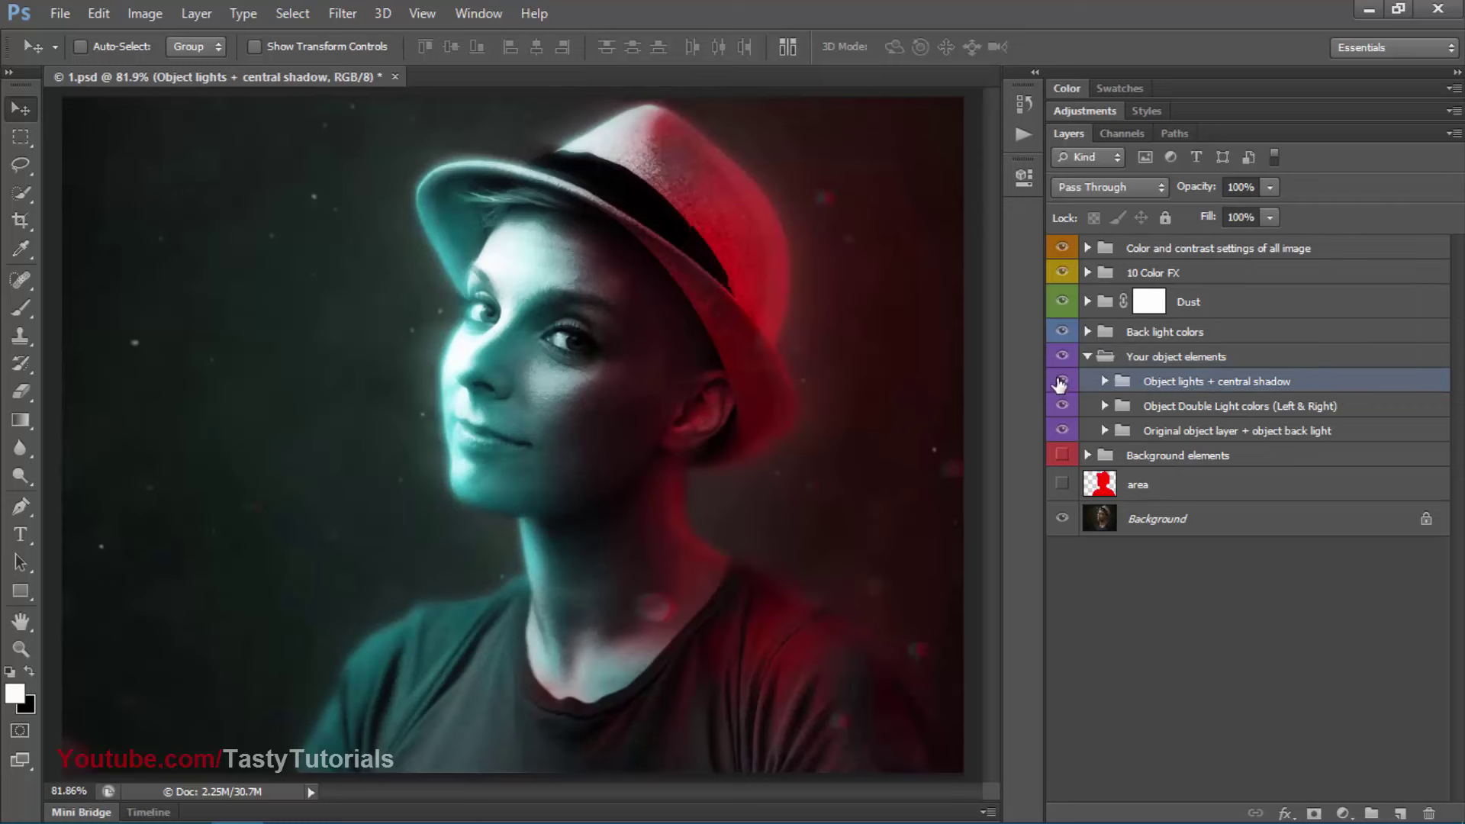
left_click(1061, 382)
left_click(1061, 381)
left_click(1104, 381)
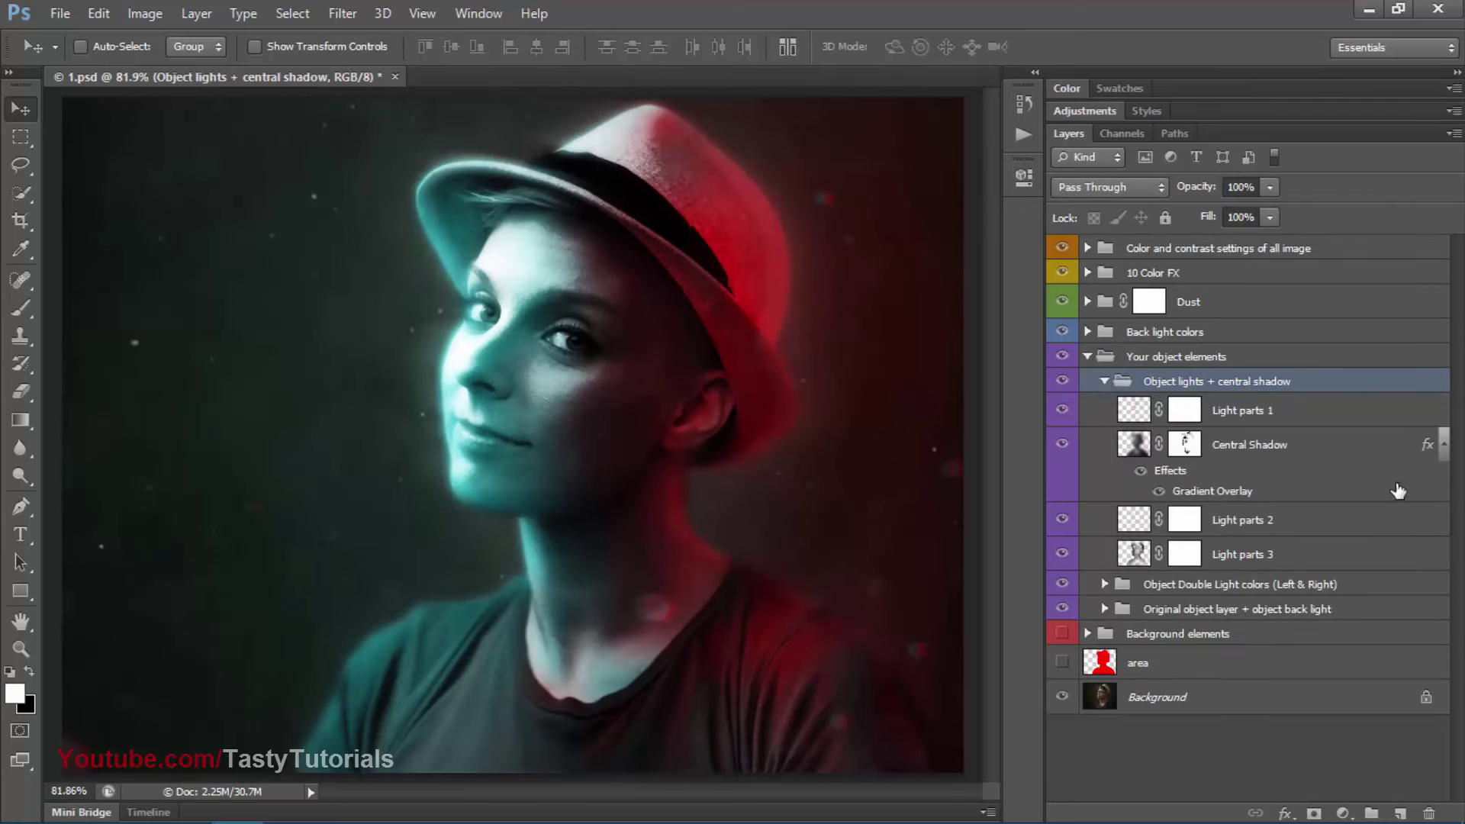
Compare the portrait with and without the Light parts 1 and Central Shadow layers, leave both visible, and collapse their group
left_click(1060, 412)
left_click(1060, 412)
left_click(1061, 443)
left_click(1061, 442)
left_click(1061, 442)
left_click(1062, 443)
left_click(1104, 380)
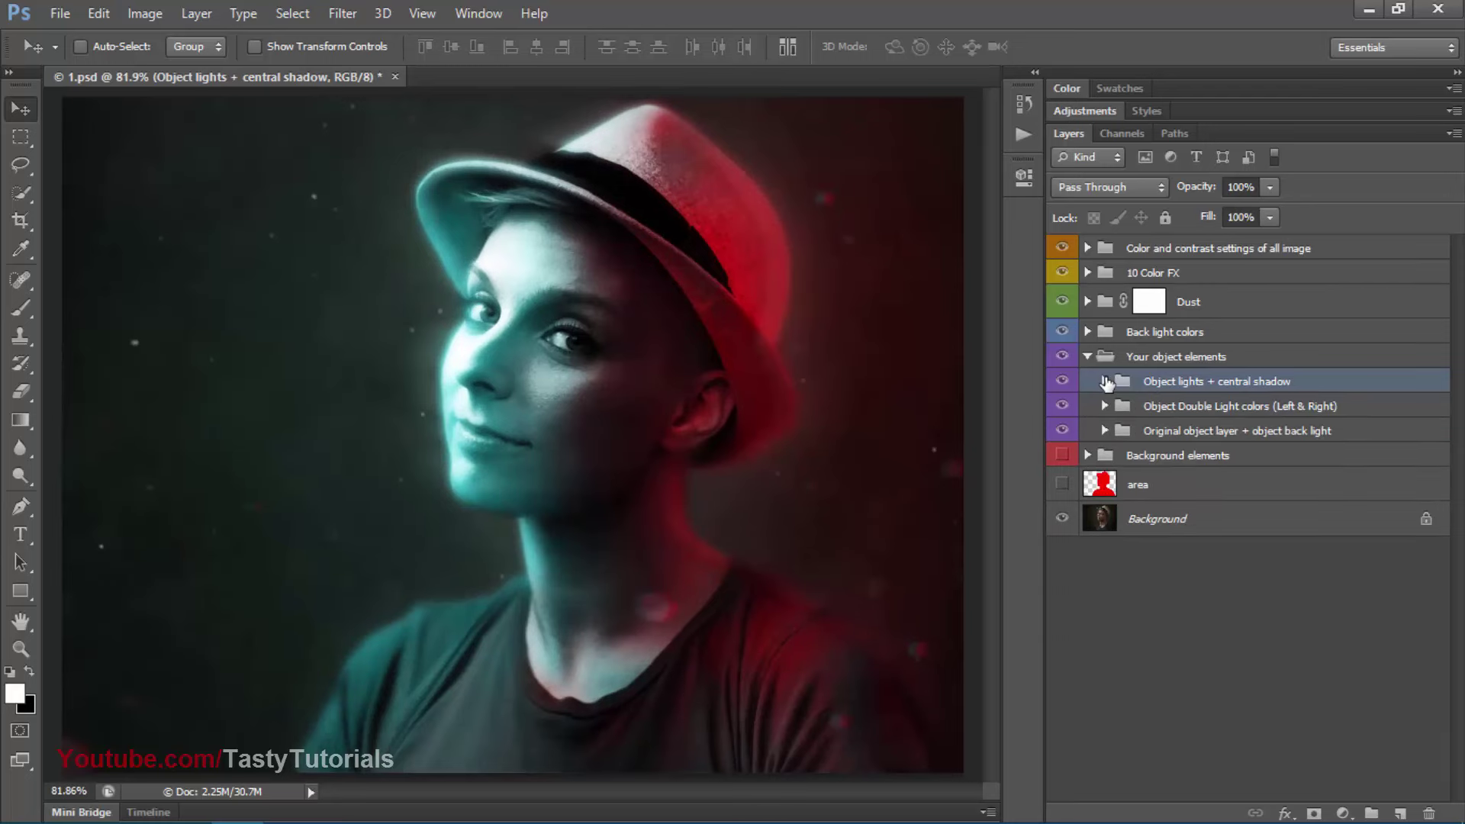
Try red, yellow and green on the 42% colour stop of Central Shadow's Gradient Overlay, and cancel the gradient changes
left_click(1104, 381)
double_click(1219, 491)
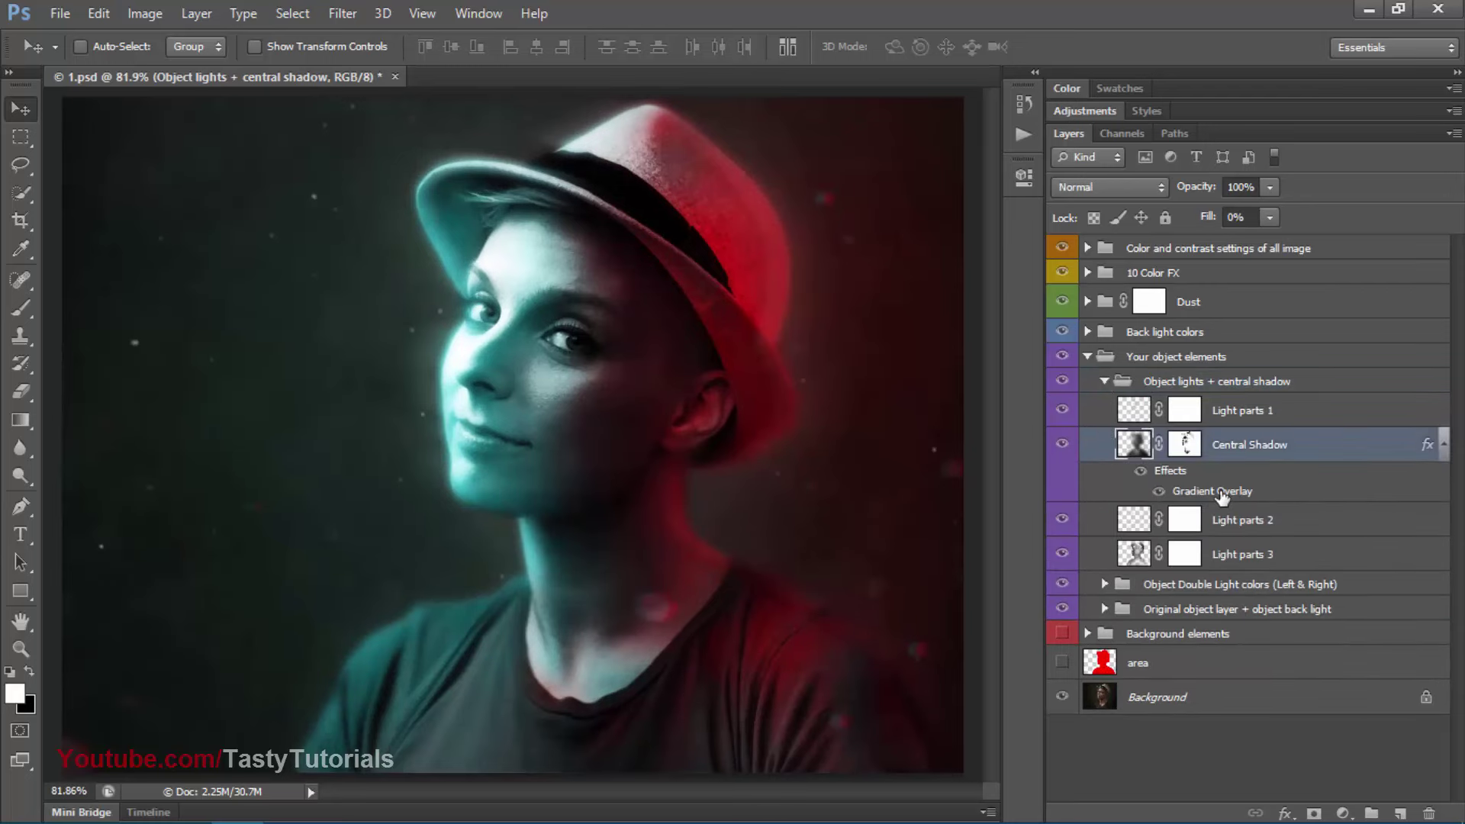
left_click_drag(726, 104, 1144, 125)
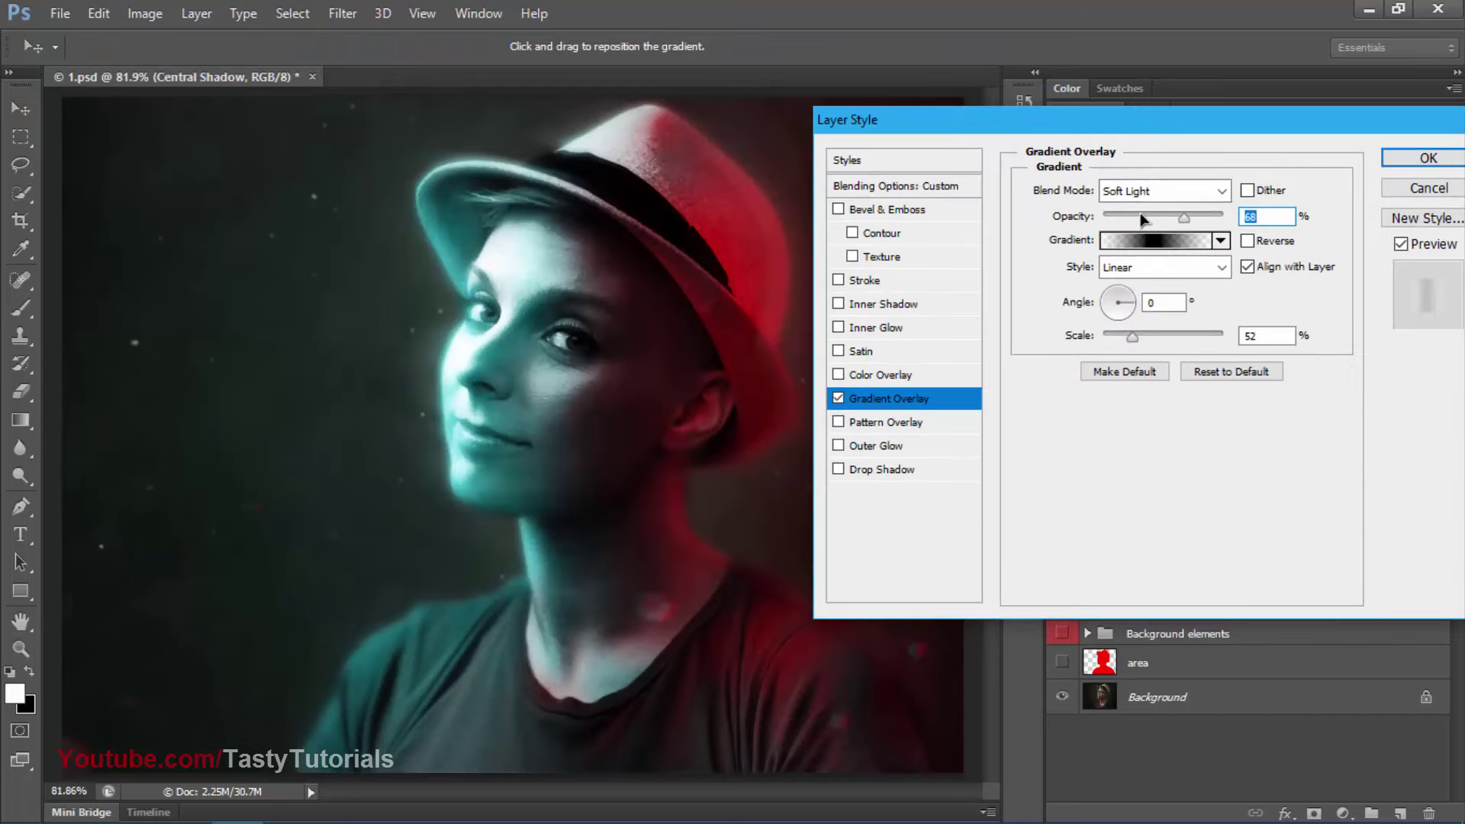
left_click(1155, 240)
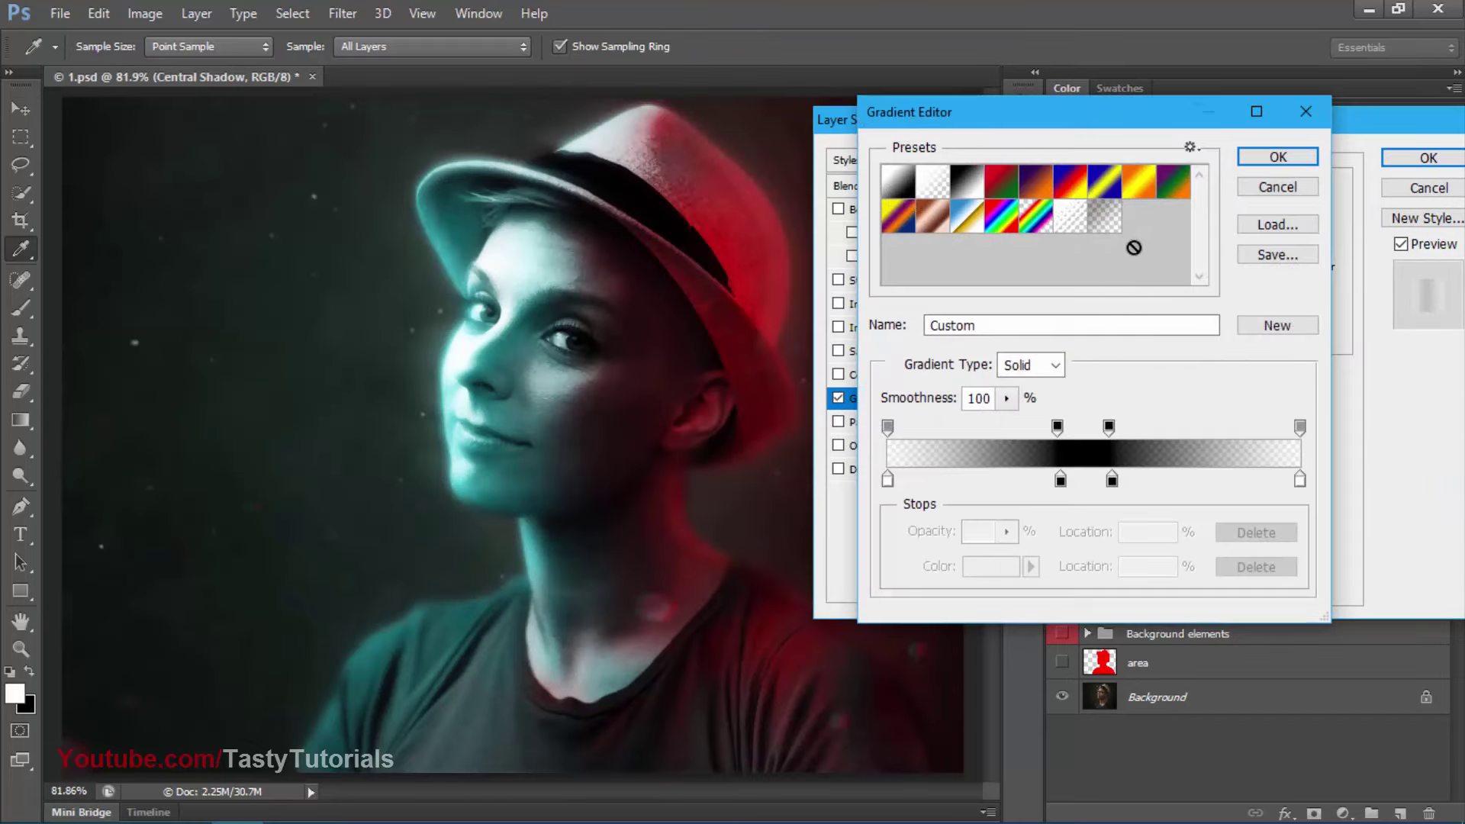
left_click(1061, 481)
double_click(1060, 481)
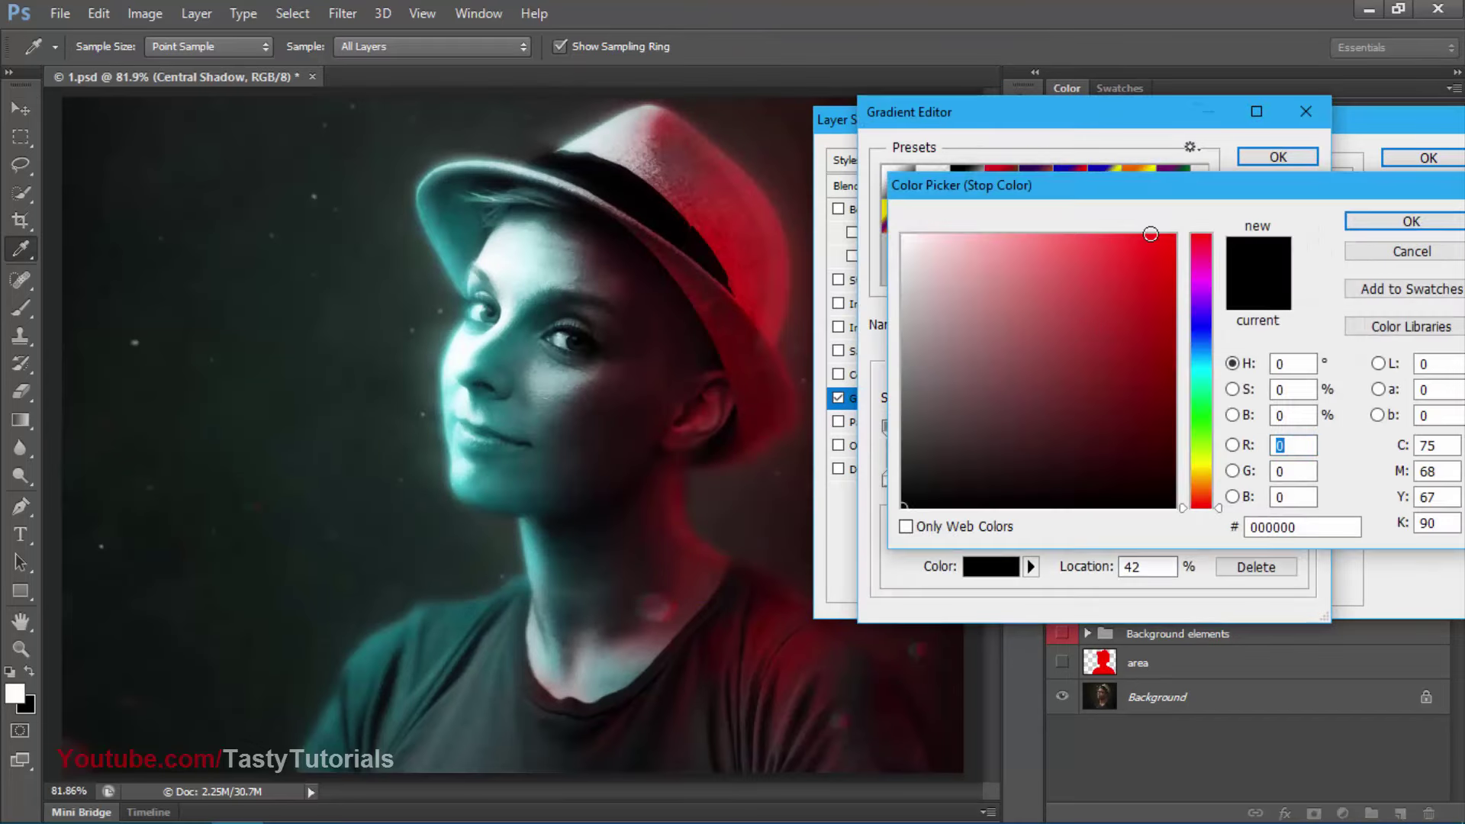
left_click(1165, 228)
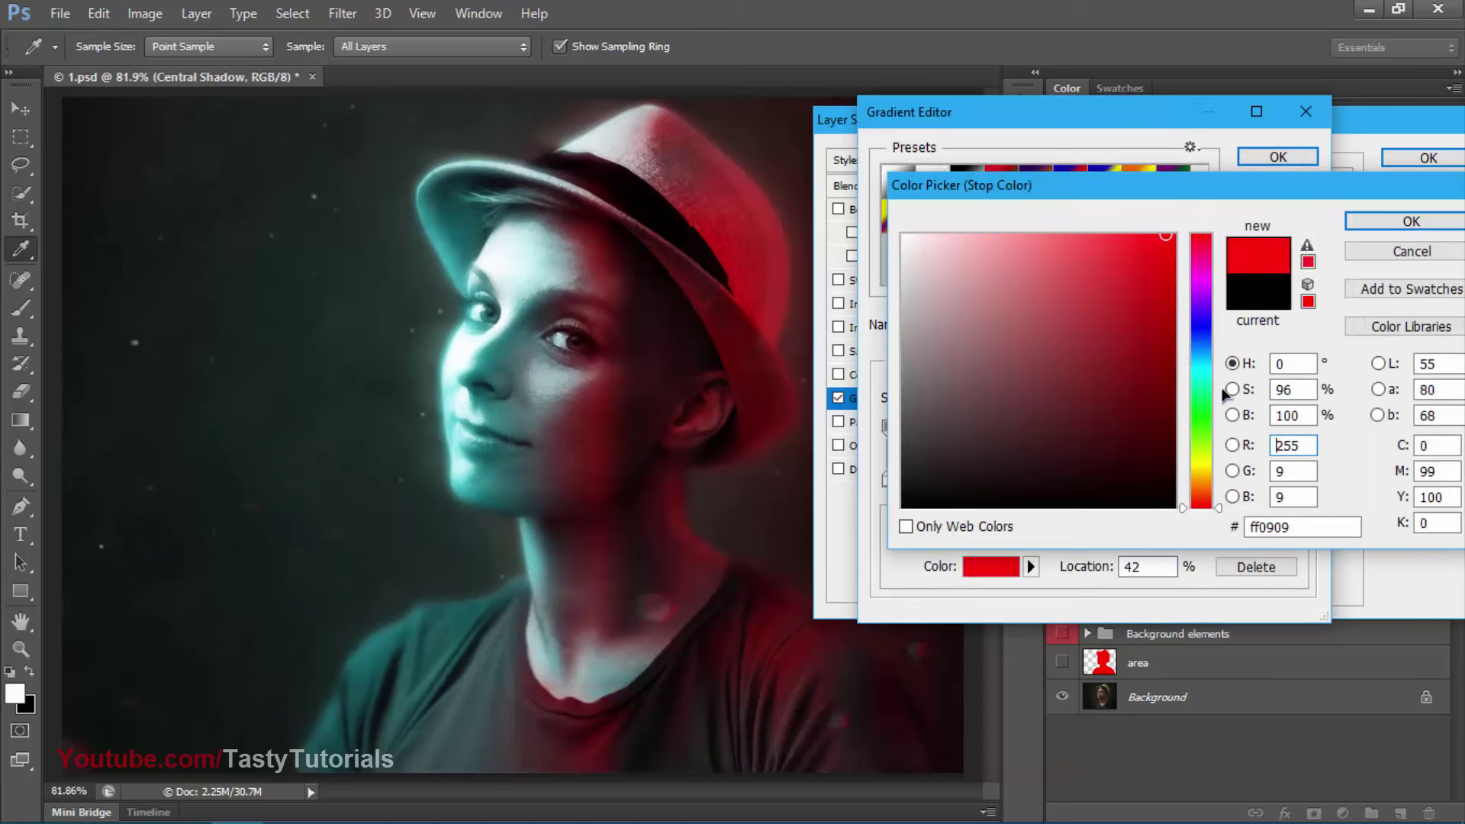
left_click_drag(1206, 444, 1204, 461)
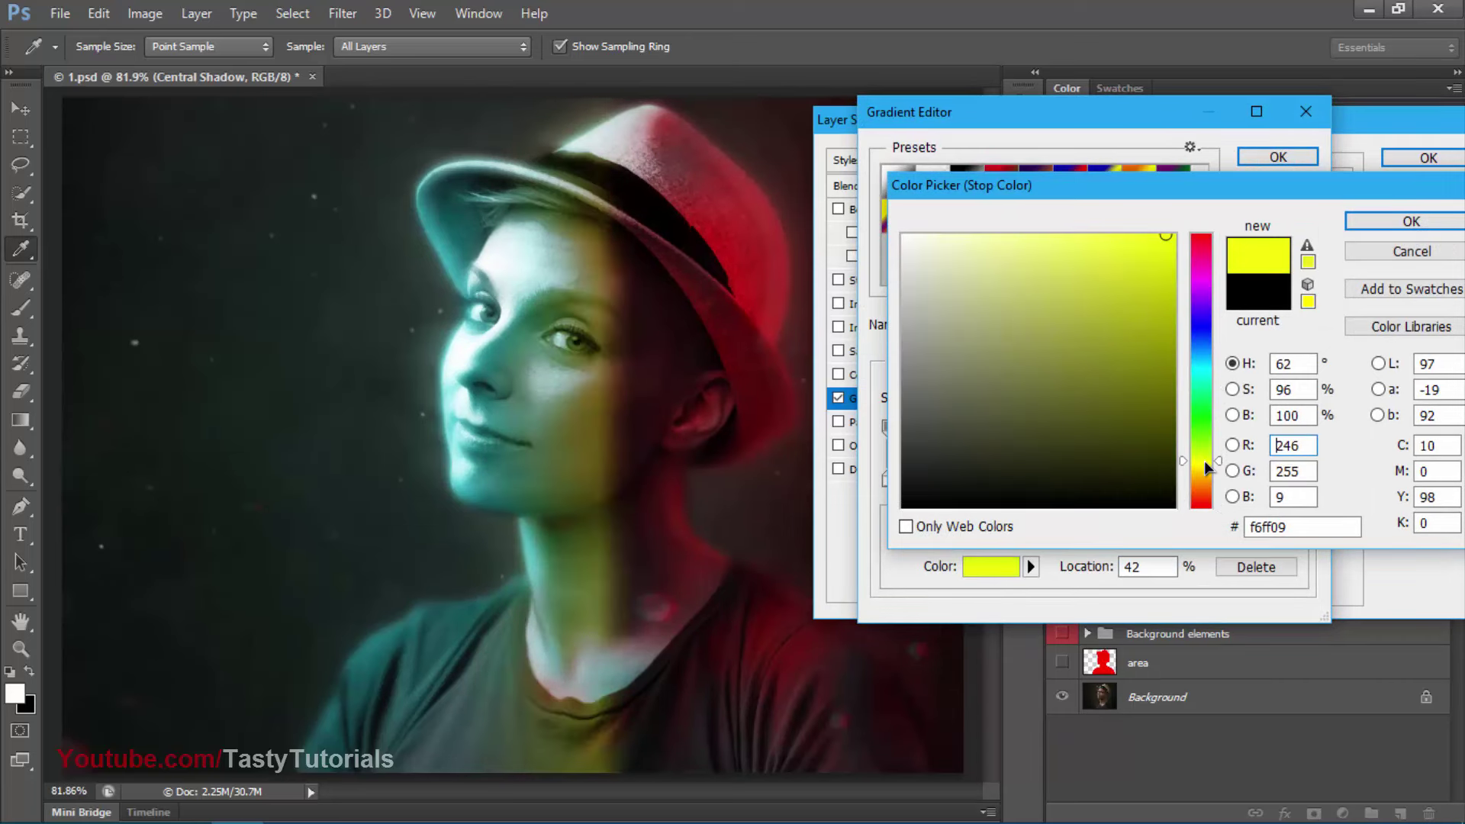
left_click_drag(1201, 393, 1201, 386)
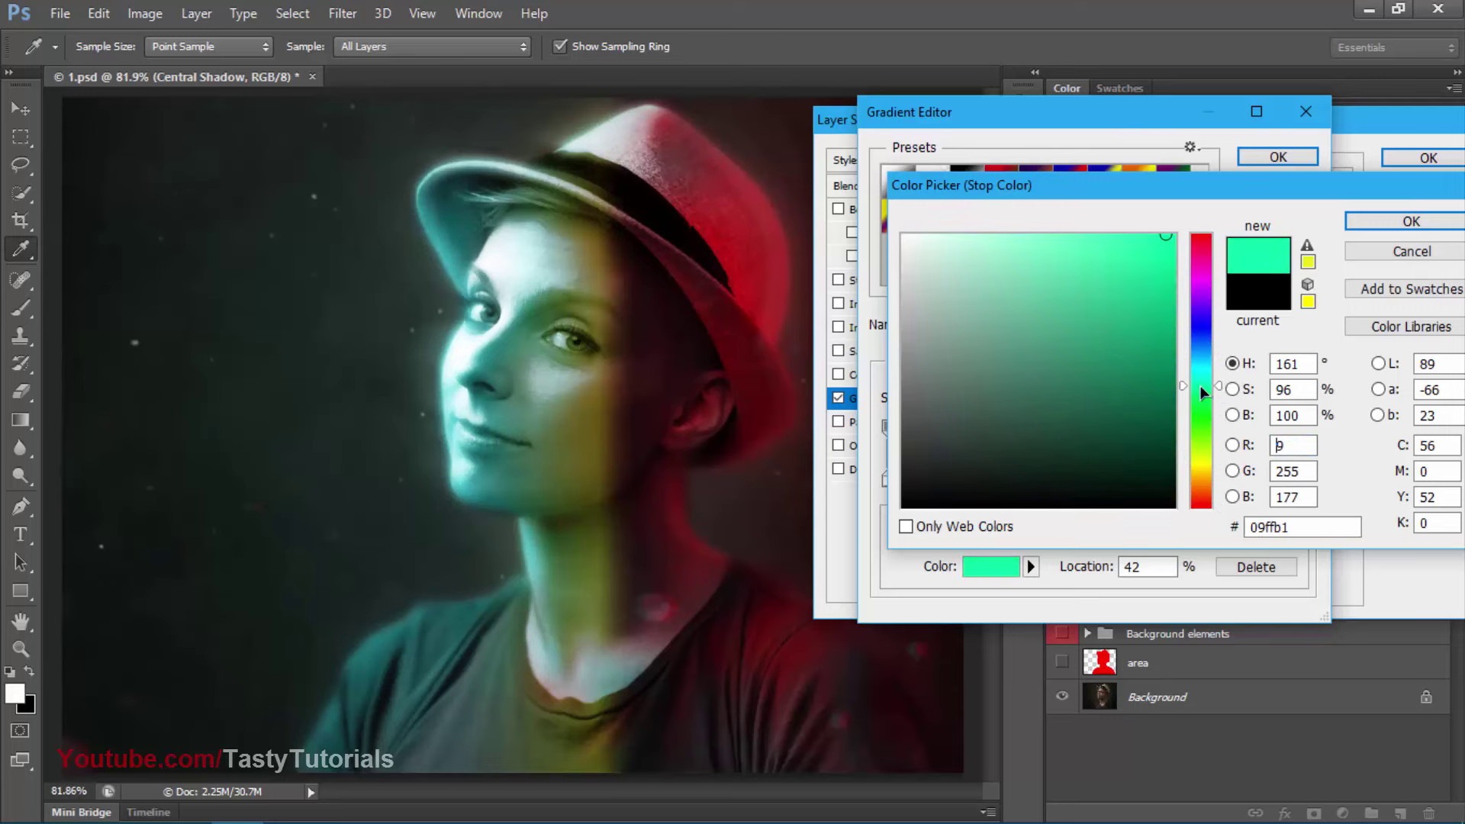
left_click(1365, 254)
left_click(1274, 189)
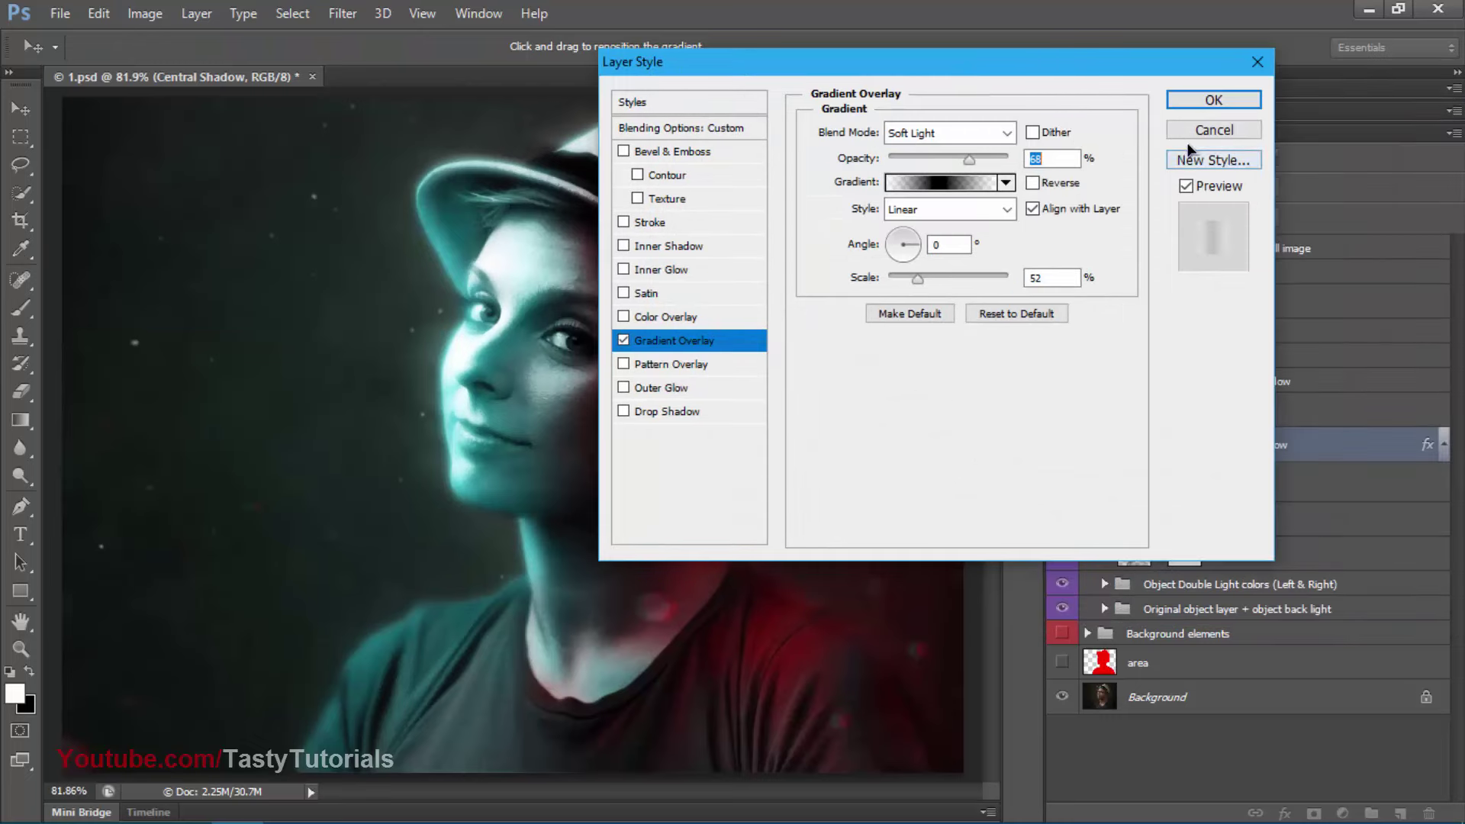
left_click(1302, 99)
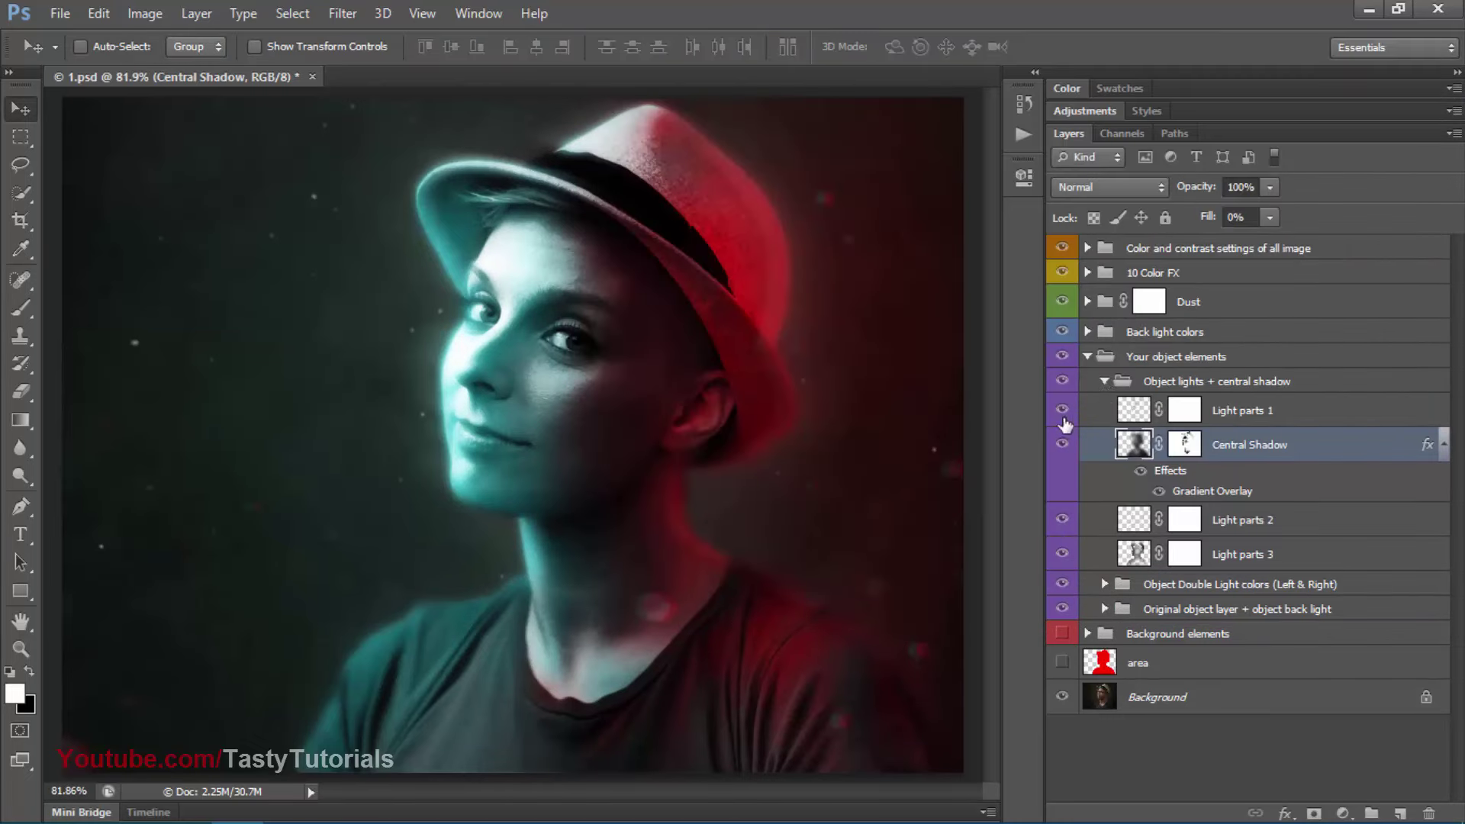
Expand Object Double Light colors (Left & Right) and compare the portrait with and without its Left light group, leaving it visible
left_click(1104, 380)
left_click(1213, 408)
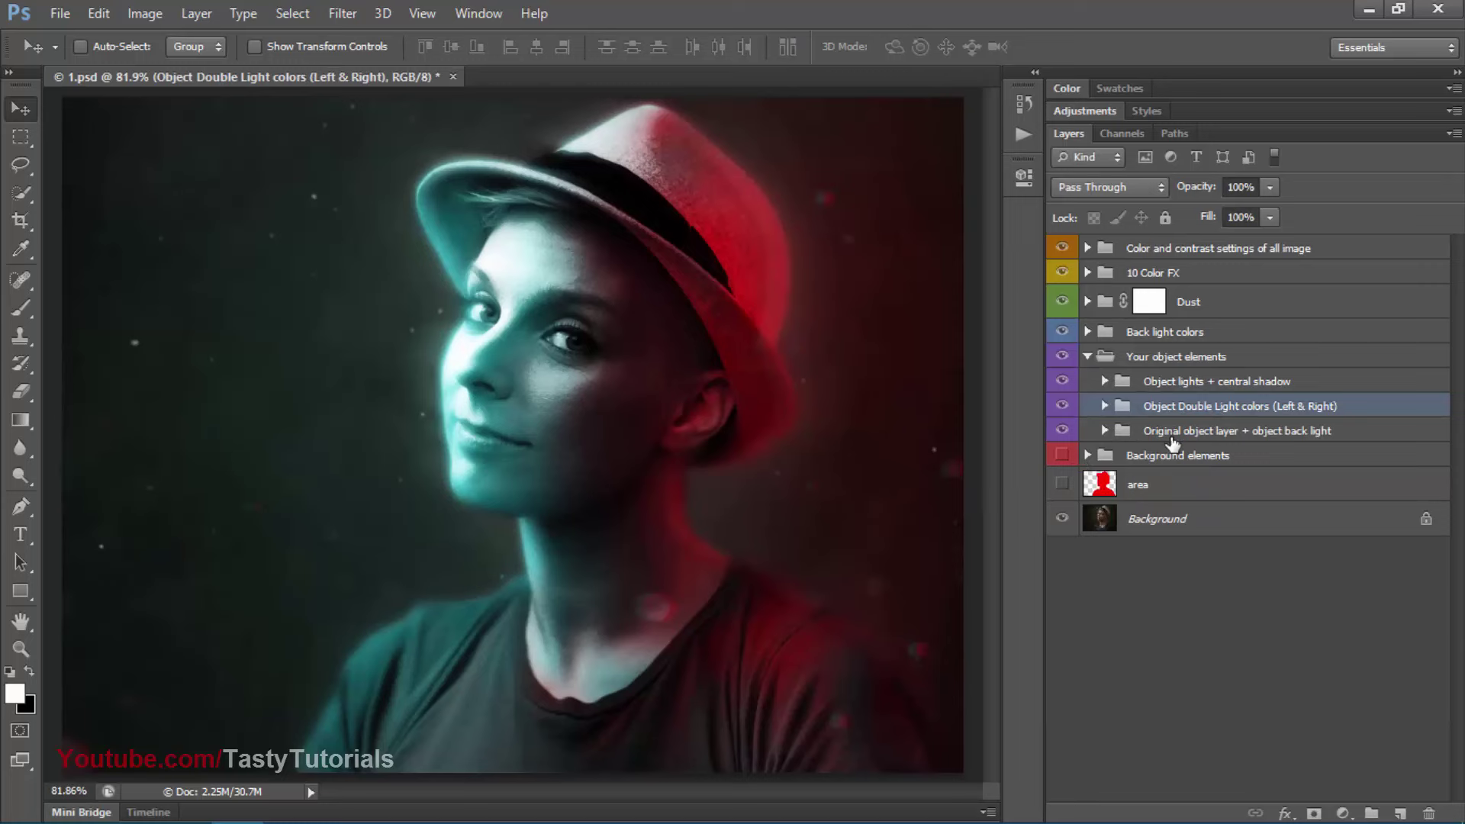
left_click(1104, 406)
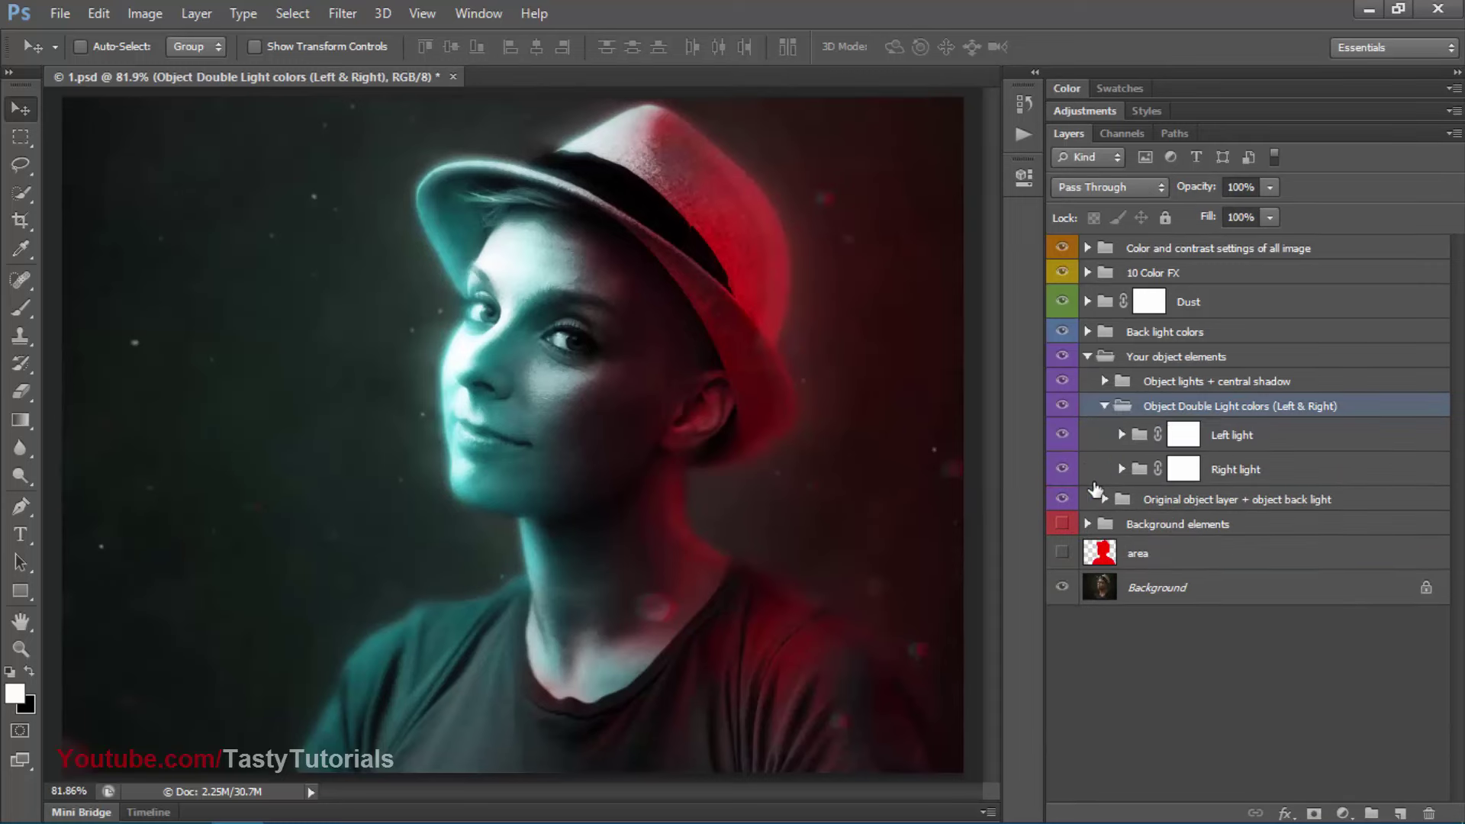
left_click(1183, 434)
key("x")
left_click(1061, 434)
left_click(1061, 434)
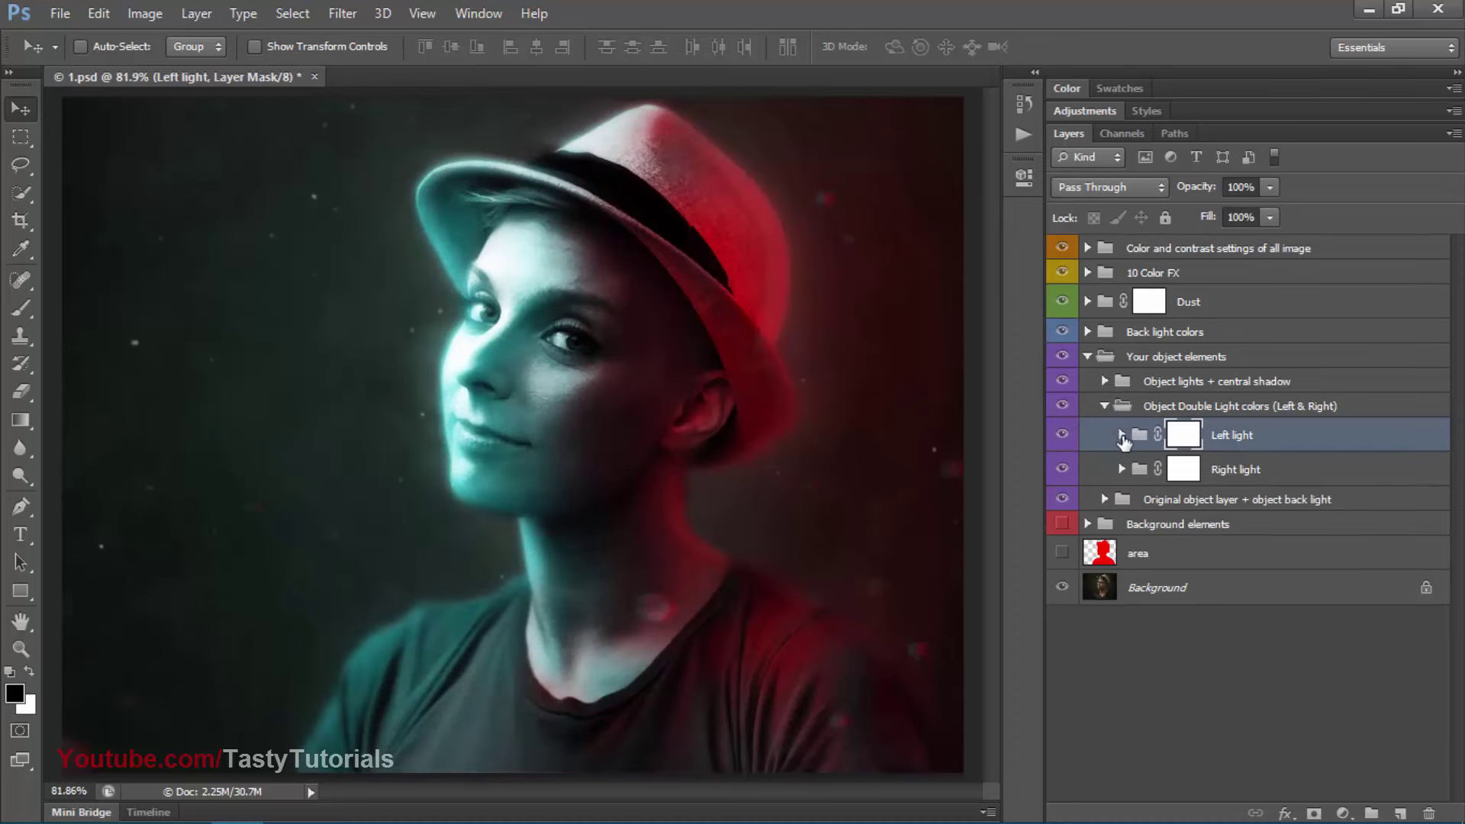
Expand the Left light group and change the Left object light 1 fill colour to yellow
left_click(1121, 435)
double_click(1147, 473)
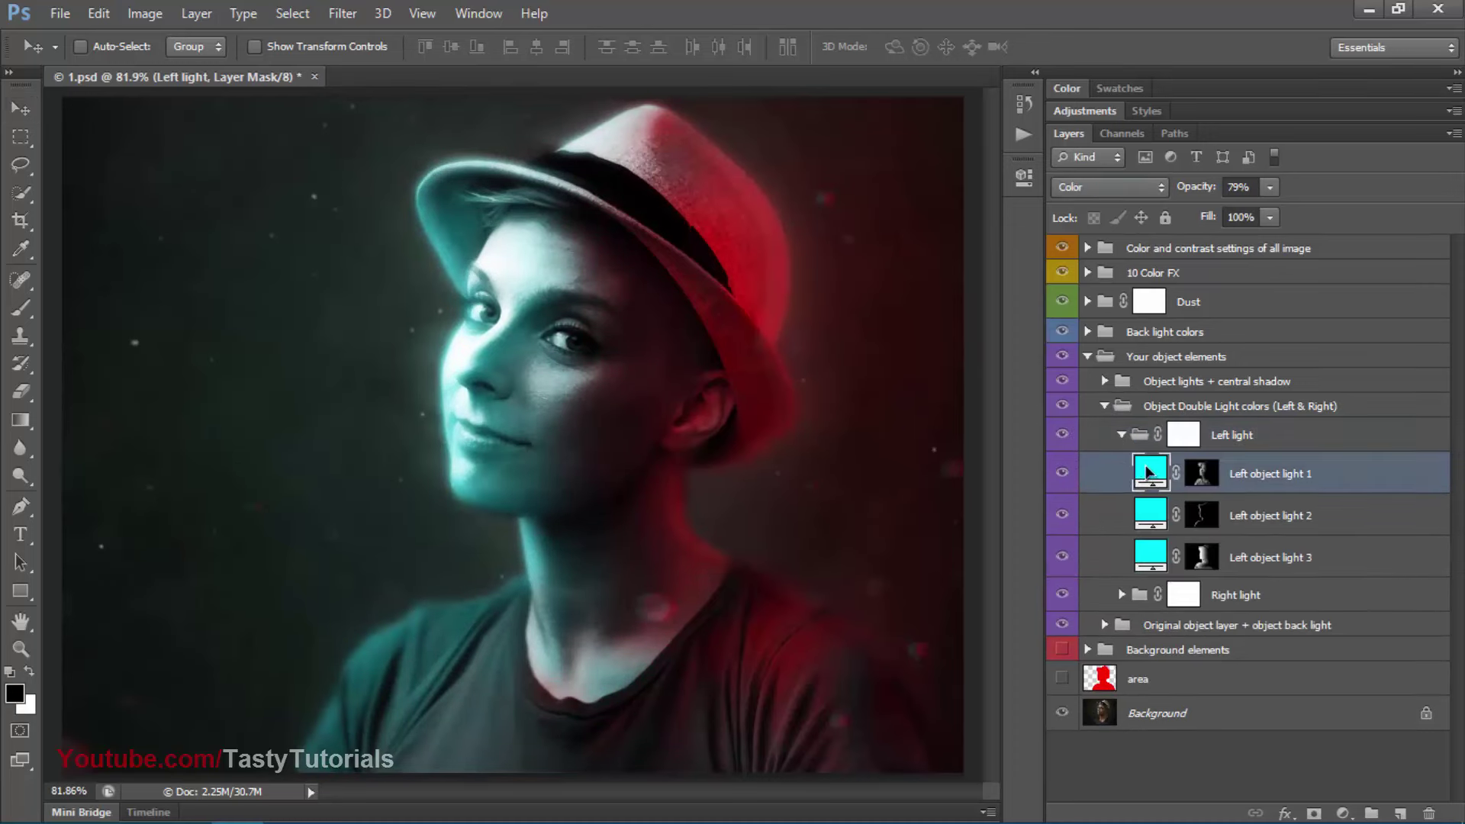
left_click_drag(1154, 200, 1014, 153)
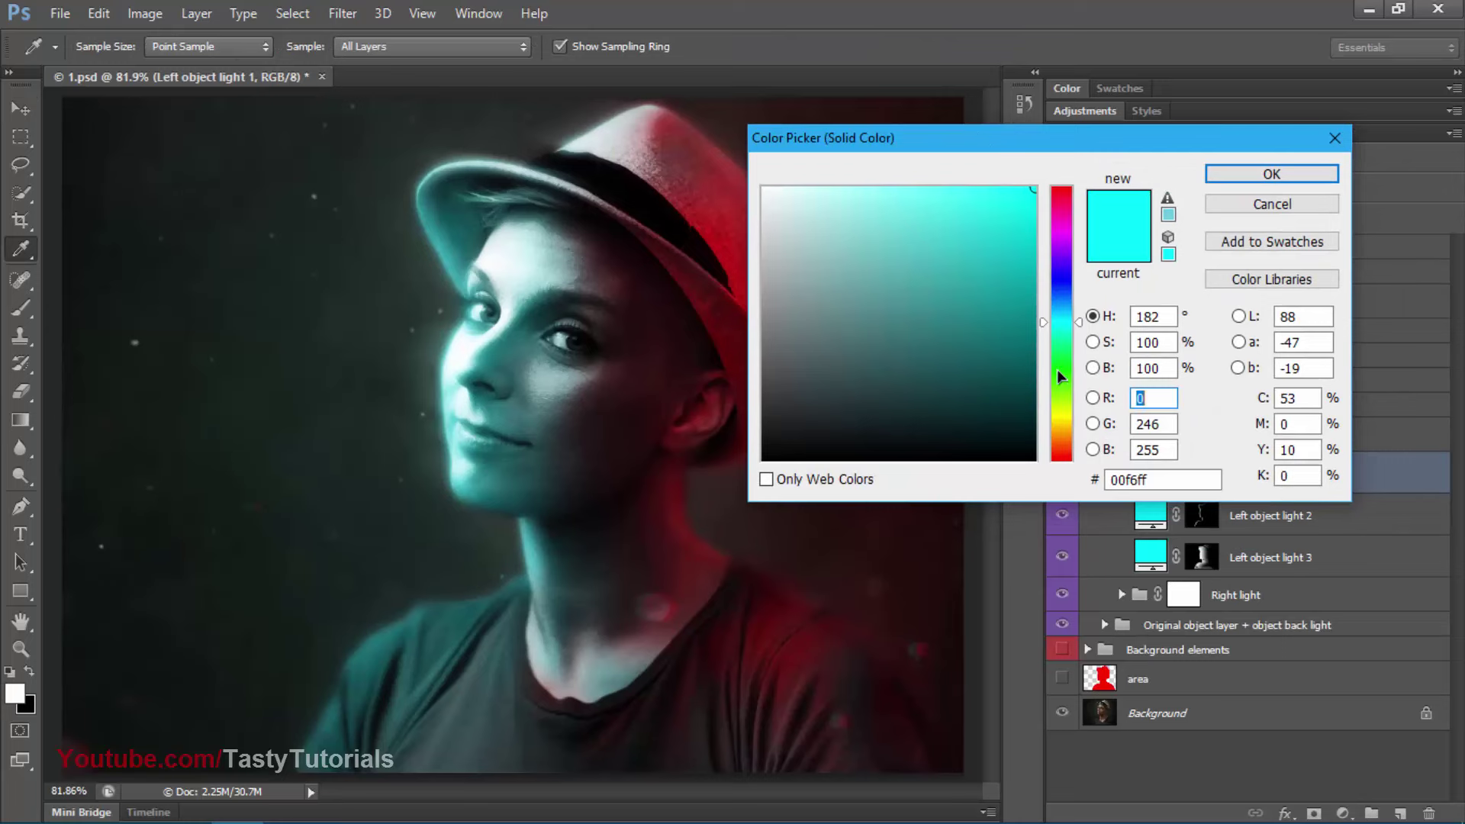
left_click_drag(1056, 370, 1041, 411)
left_click(1215, 176)
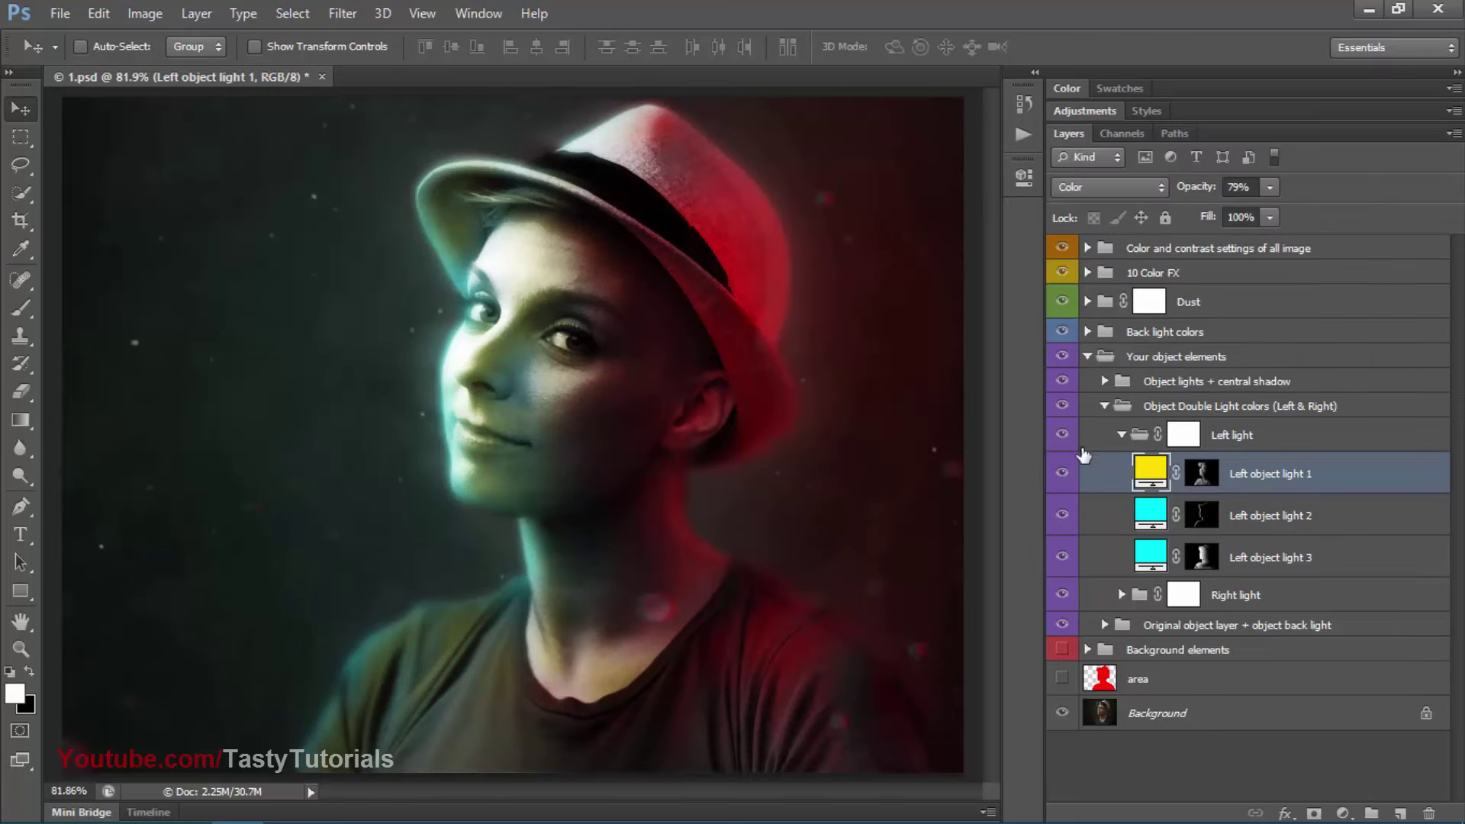
Change the Left object light 2 fill to yellow fffc00 and Left object light 3 to a similar yellow, and collapse the Left light group
double_click(1142, 515)
left_click_drag(1074, 338, 1059, 417)
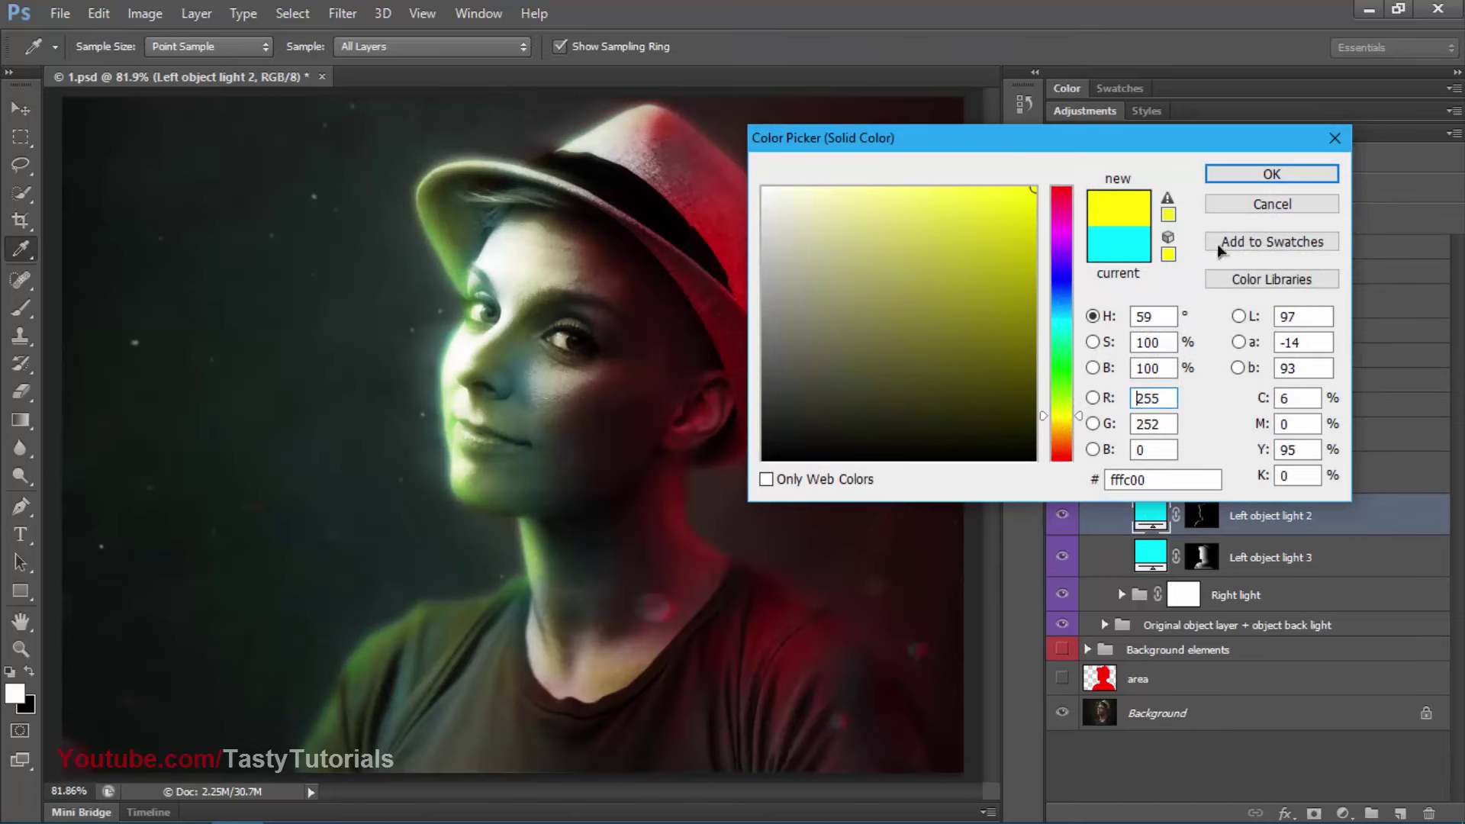
left_click(1221, 175)
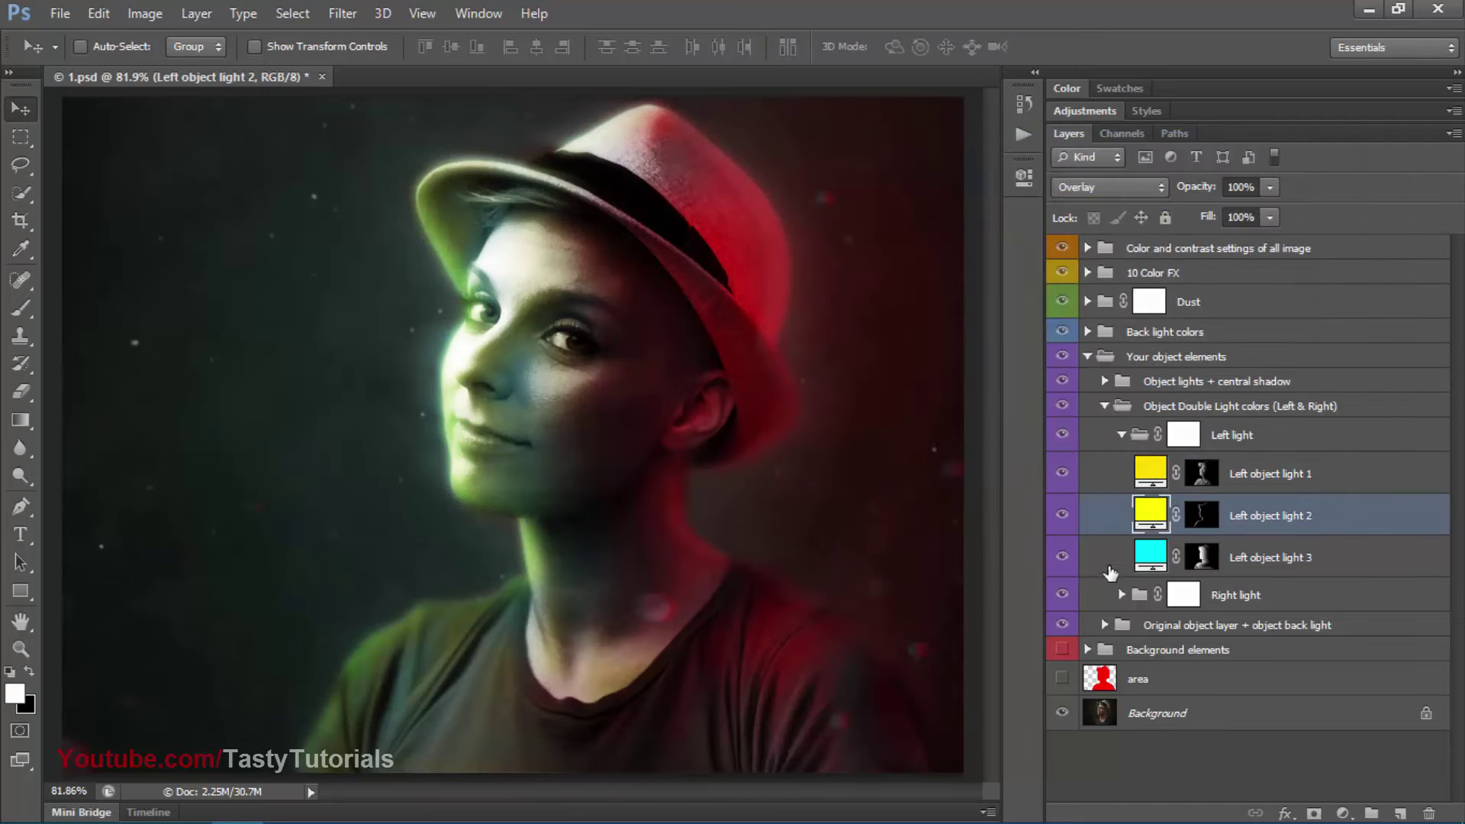
double_click(1139, 553)
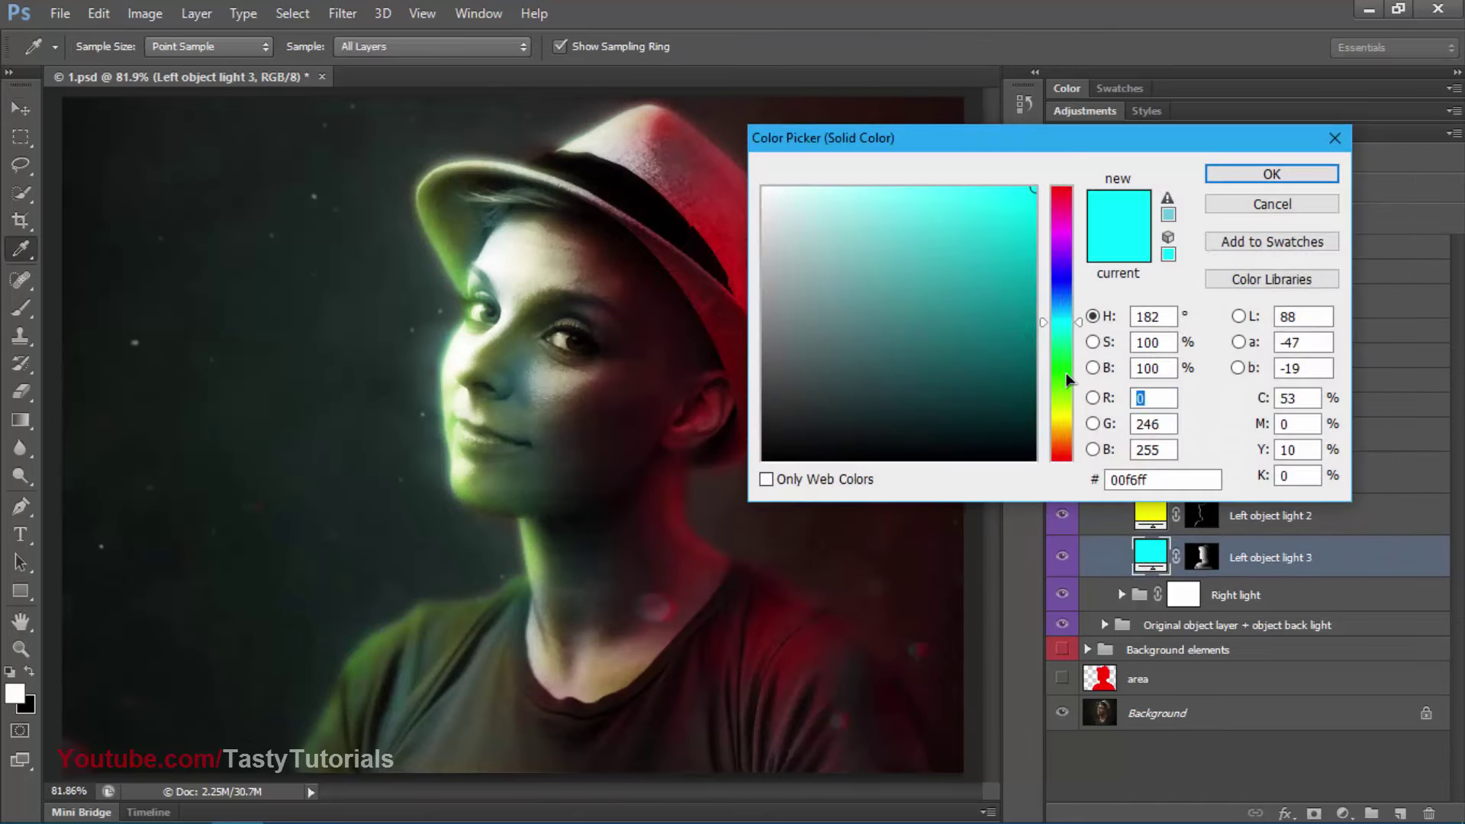
left_click_drag(1065, 372, 1060, 410)
left_click(1233, 173)
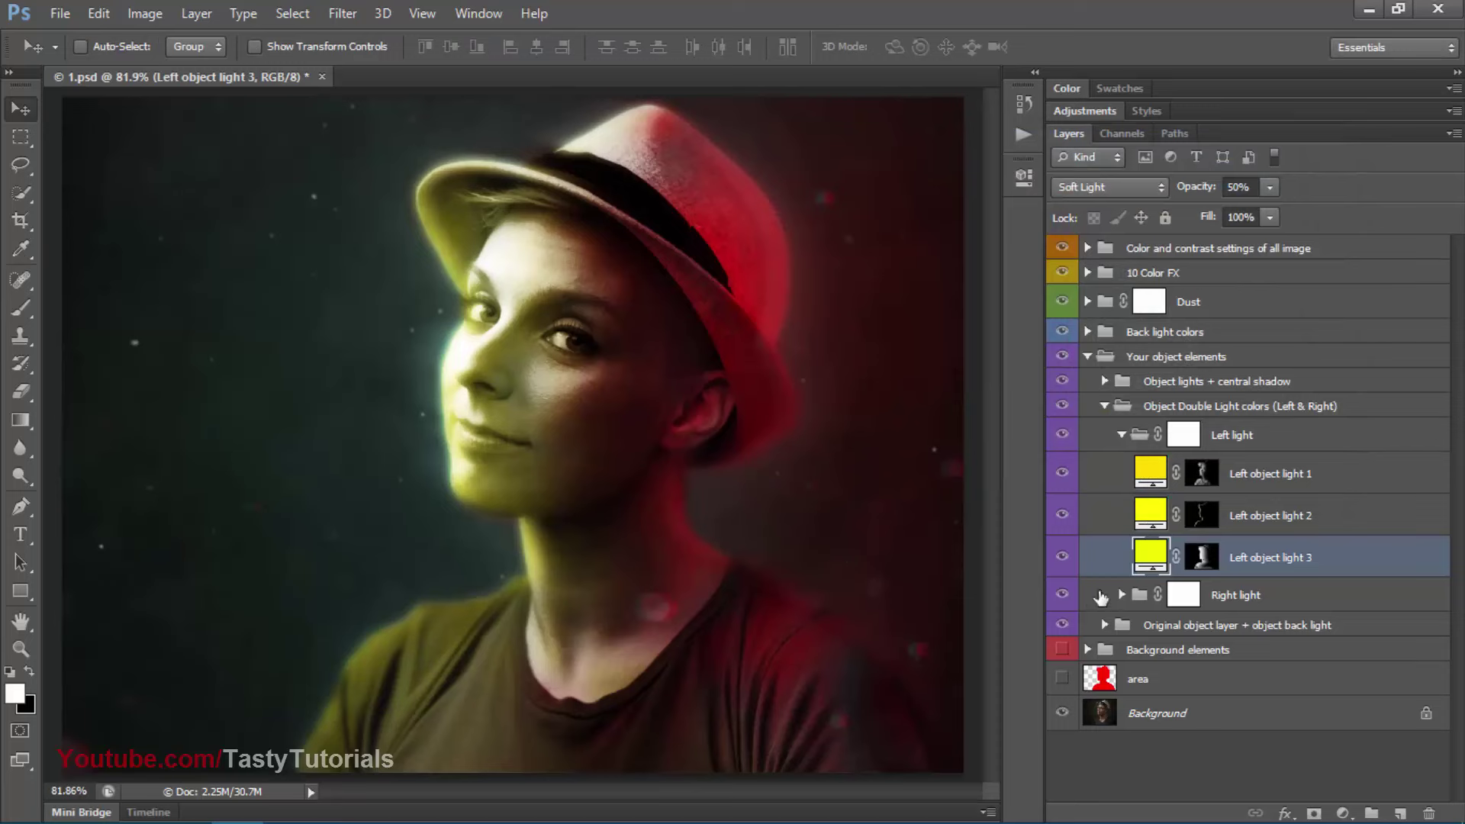
left_click(1121, 435)
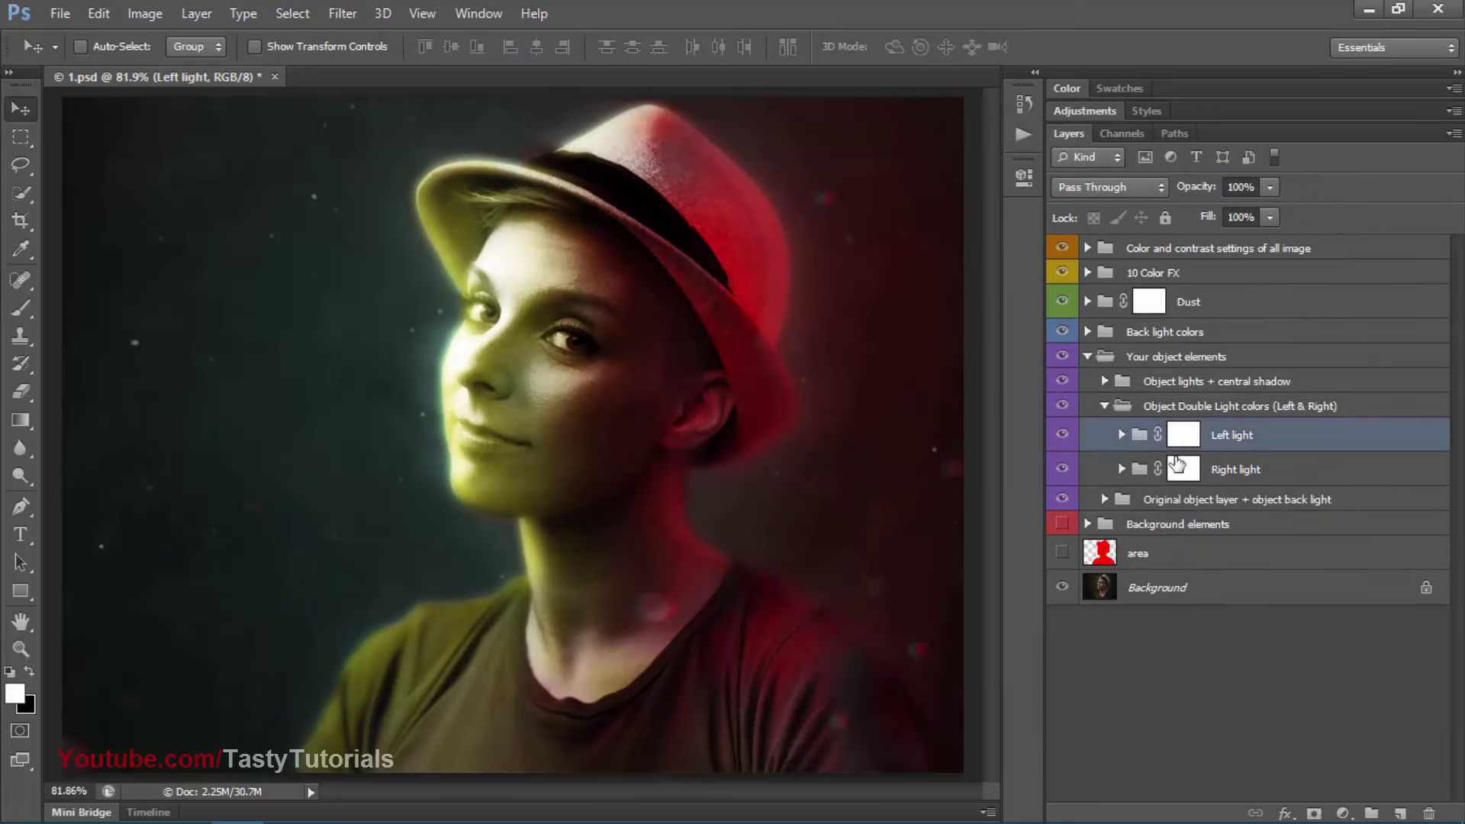
Expand the Right light group and change the Right object light 1 fill colour to purple 9000ff
left_click(1183, 468)
left_click(1120, 469)
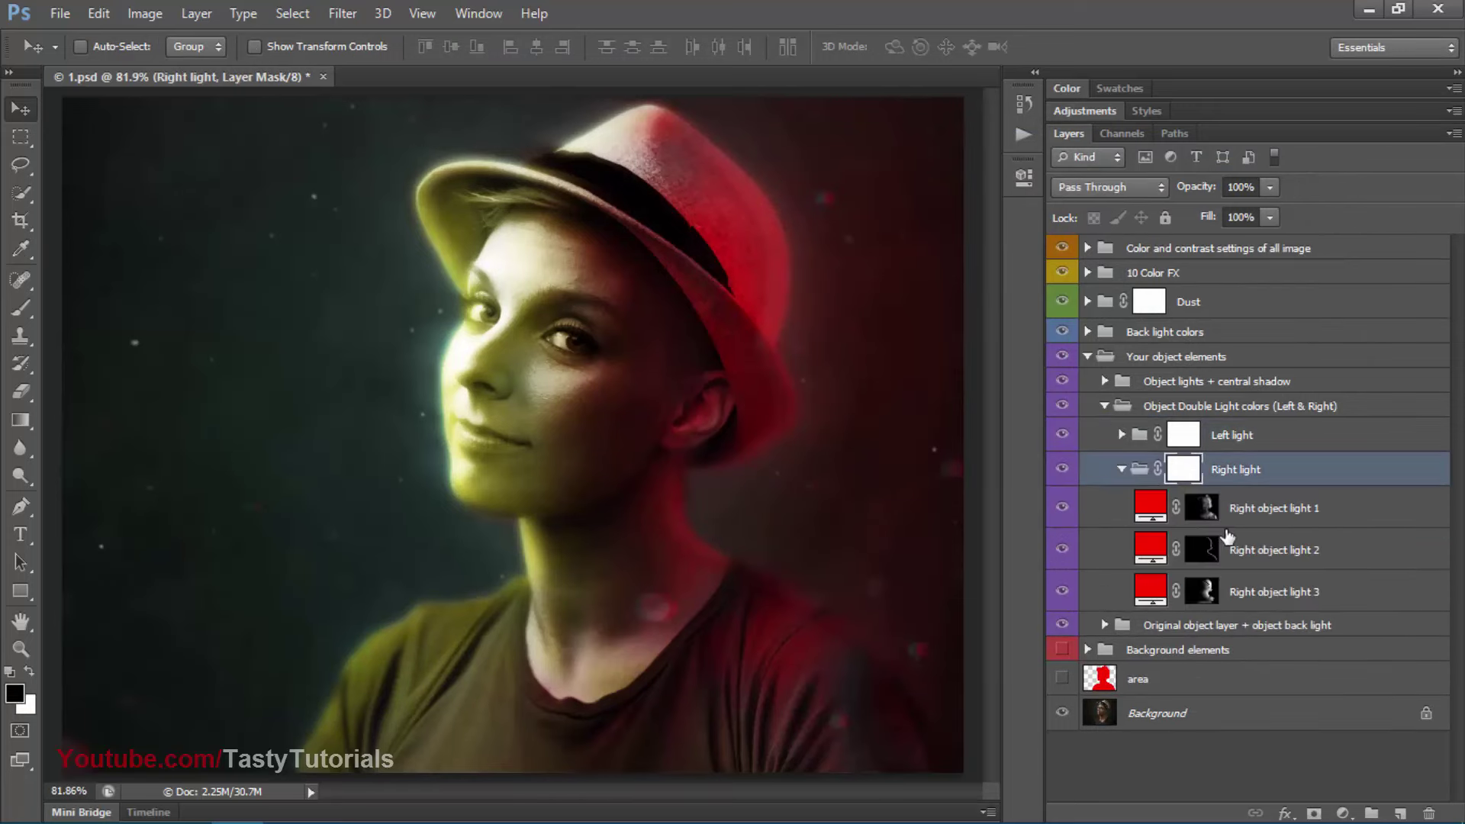
left_click(1289, 511)
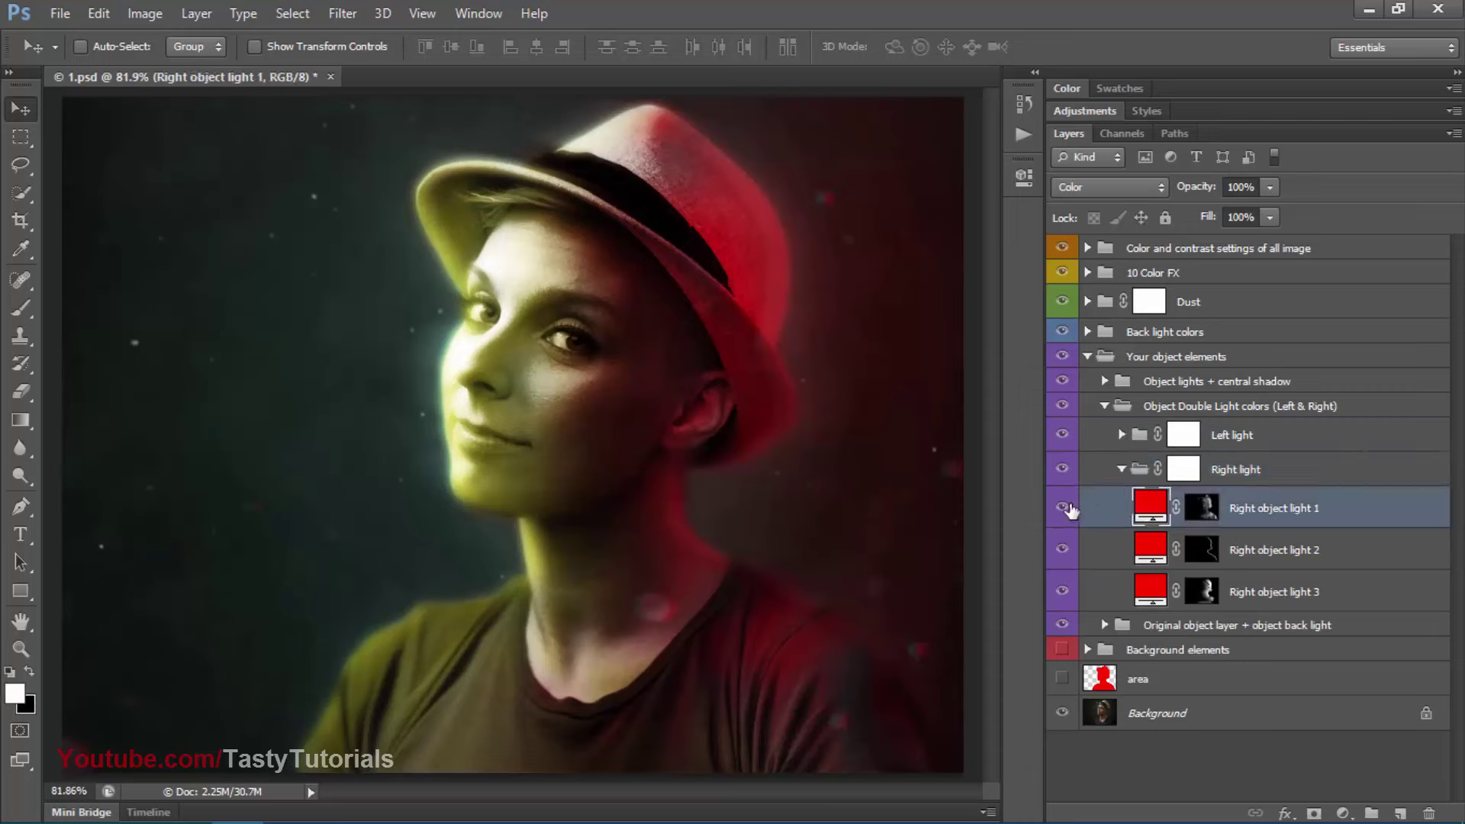
double_click(1150, 504)
left_click_drag(903, 145, 1058, 147)
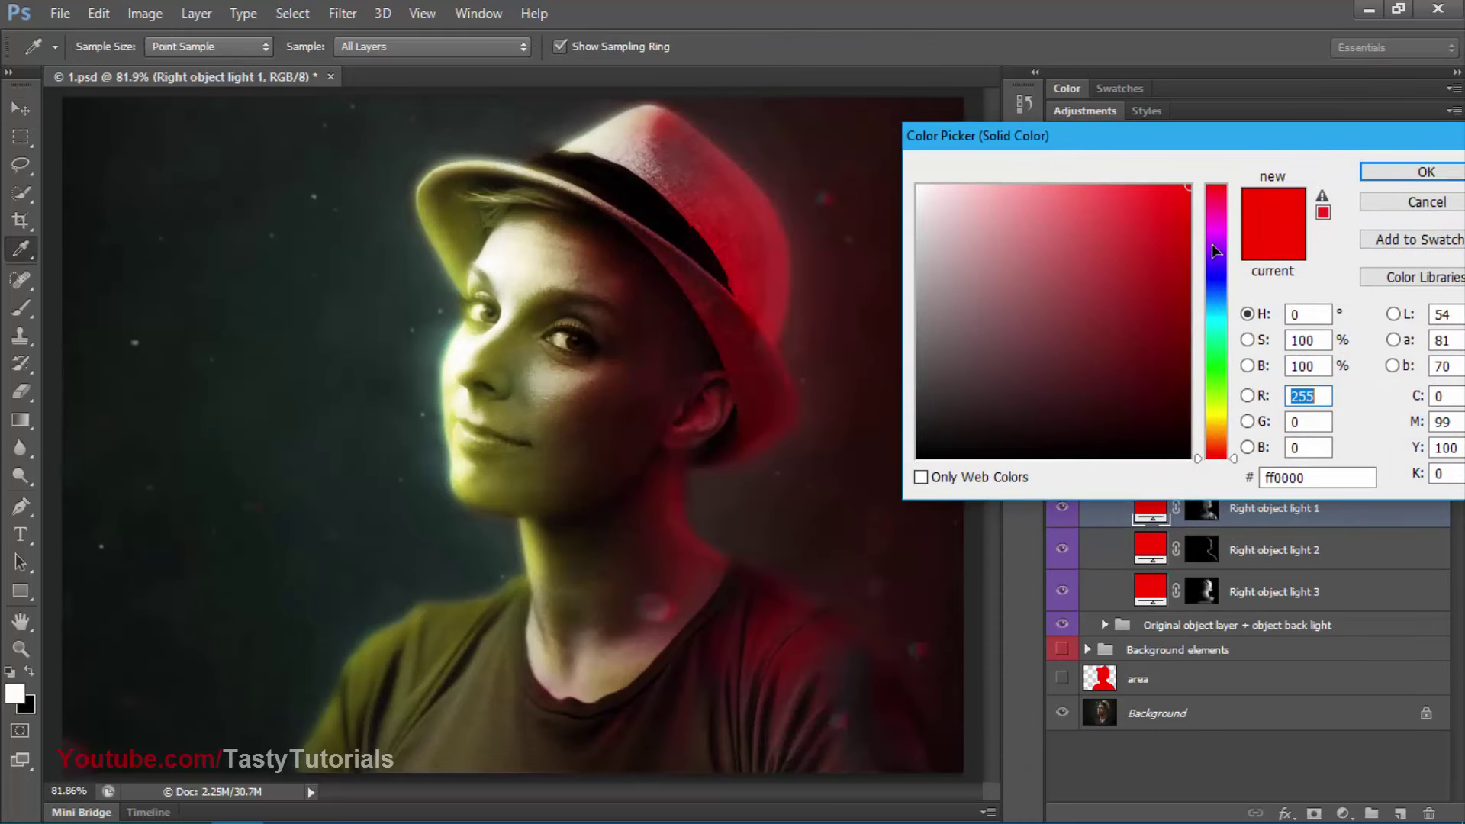
left_click_drag(1212, 245, 1216, 251)
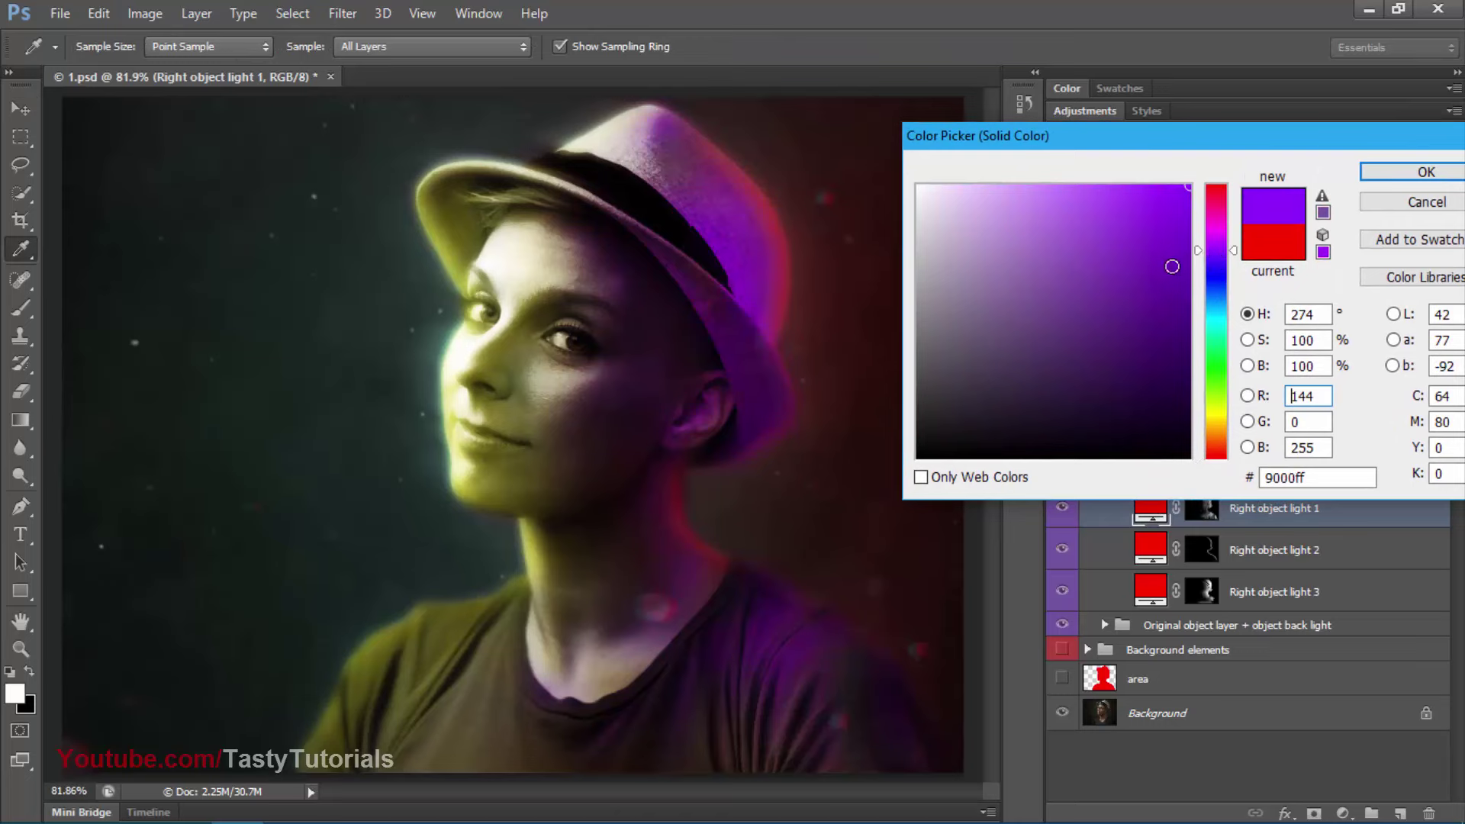
left_click(1385, 173)
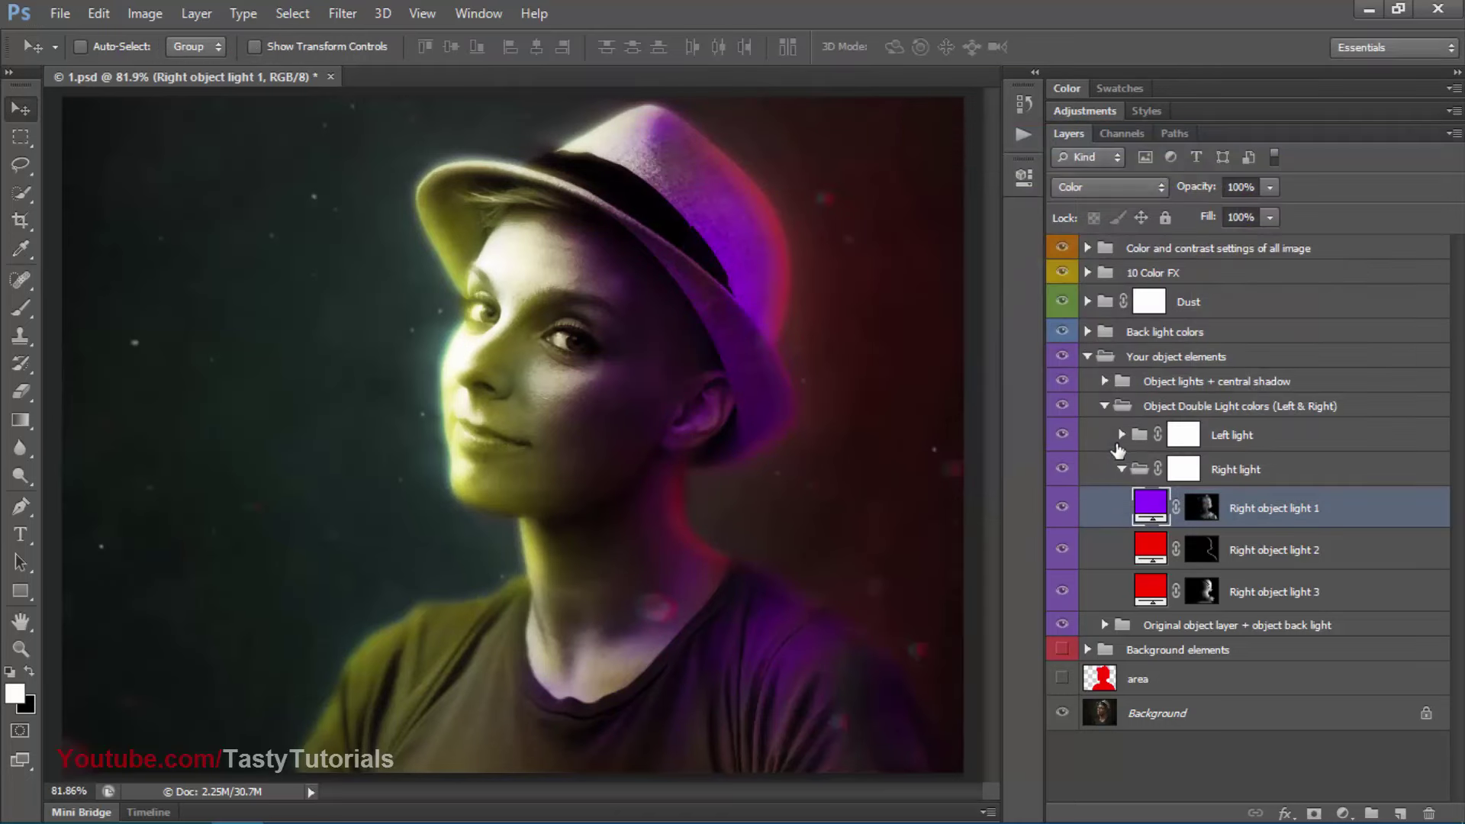
Change the Right object light 2 fill colour to violet 6000ff
double_click(1144, 545)
mouse_move(1216, 276)
left_mouse_down()
mouse_move(1217, 247)
mouse_move(1217, 264)
left_mouse_up()
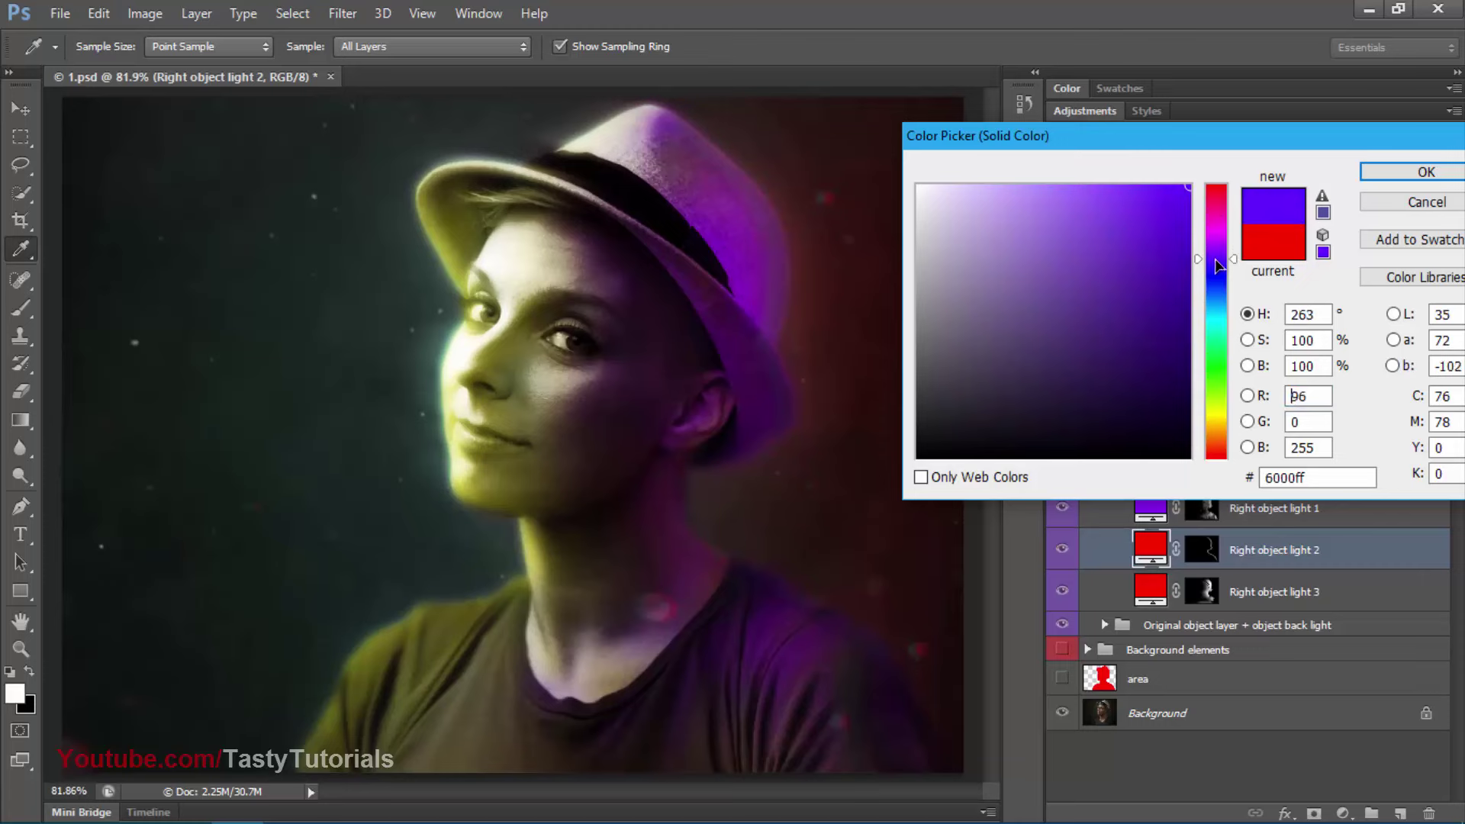
left_click_drag(1090, 135, 949, 141)
left_click(1290, 154)
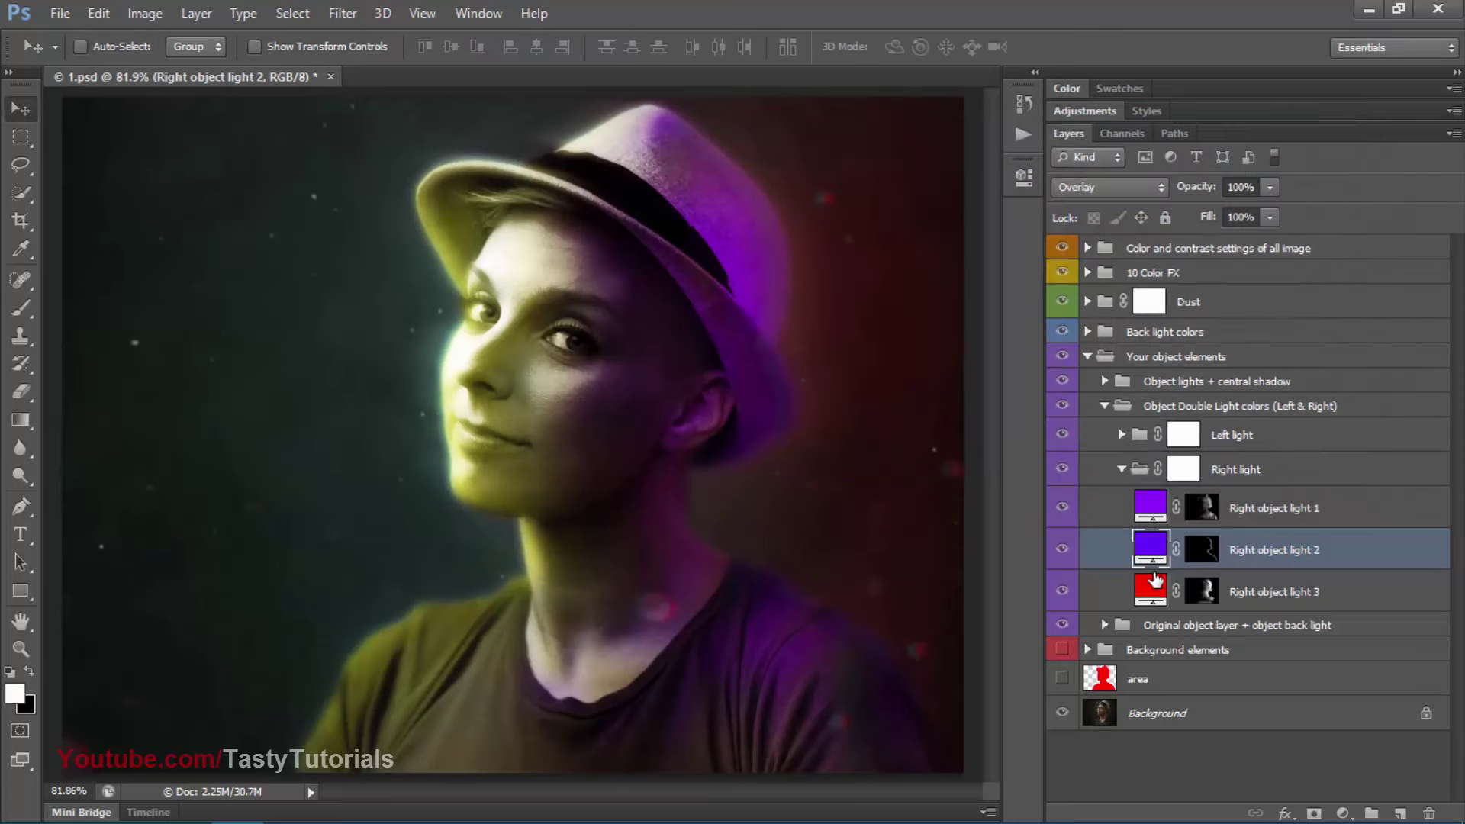
Change the Right object light 3 fill colour to blue 3000ff
double_click(1152, 585)
left_click_drag(1033, 128, 1135, 116)
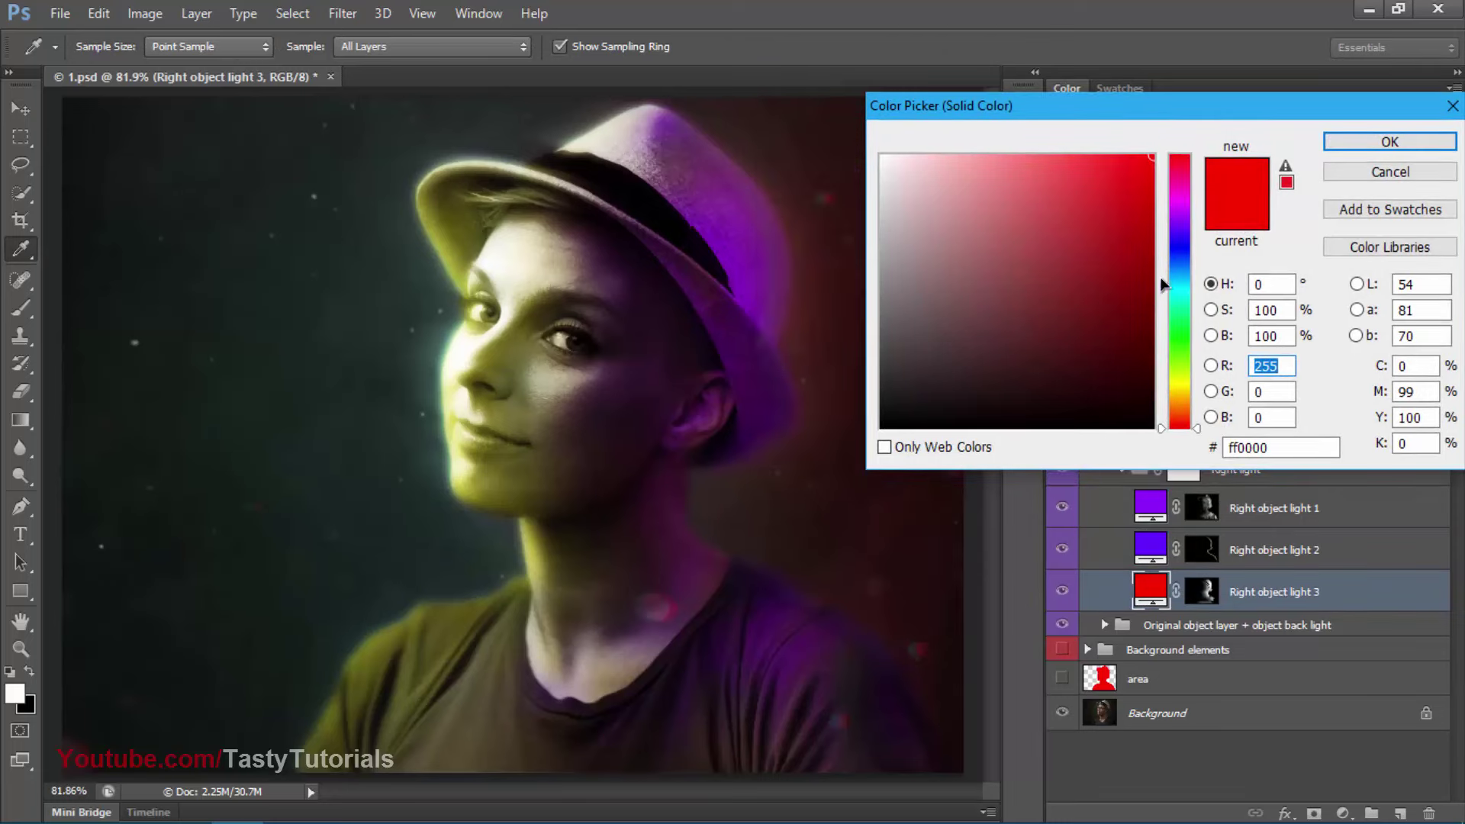
left_click_drag(1184, 291, 1184, 429)
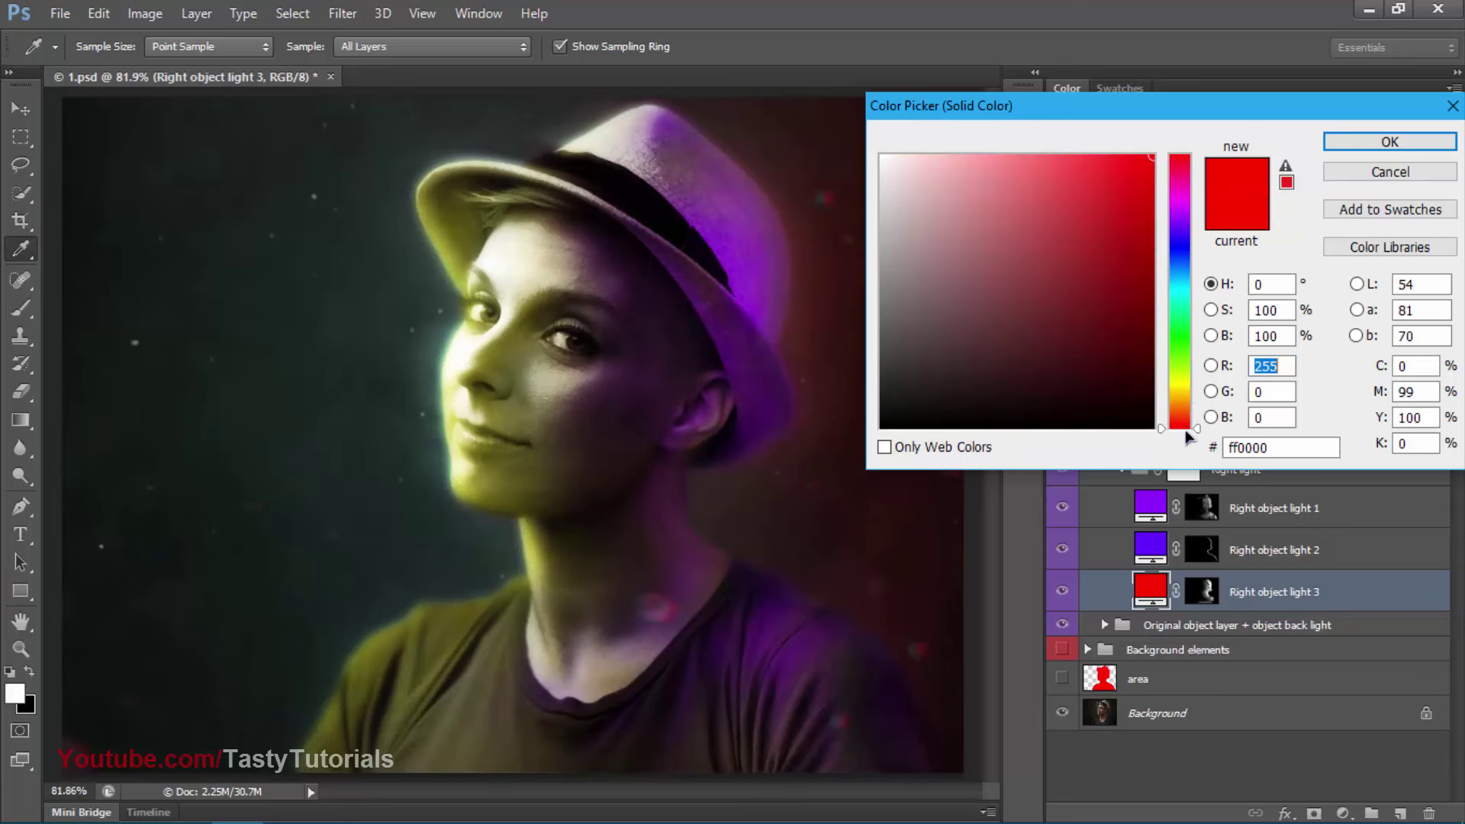
mouse_move(1184, 349)
left_mouse_down()
mouse_move(1168, 267)
mouse_move(1182, 244)
left_mouse_up()
left_click(1367, 144)
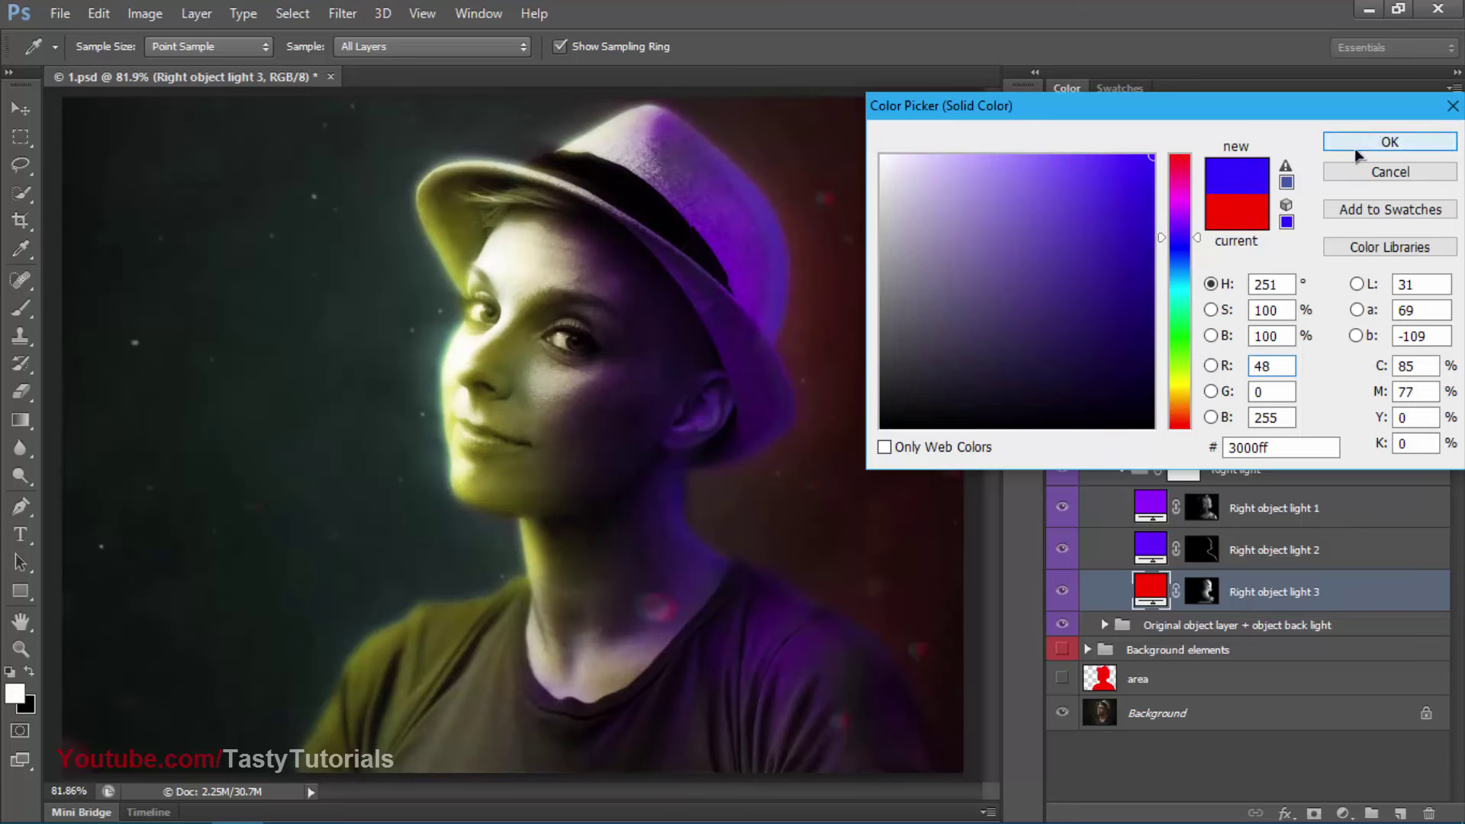
Collapse the Right light group and its parent Object Double Light colors (Left & Right) group
left_click(1240, 469)
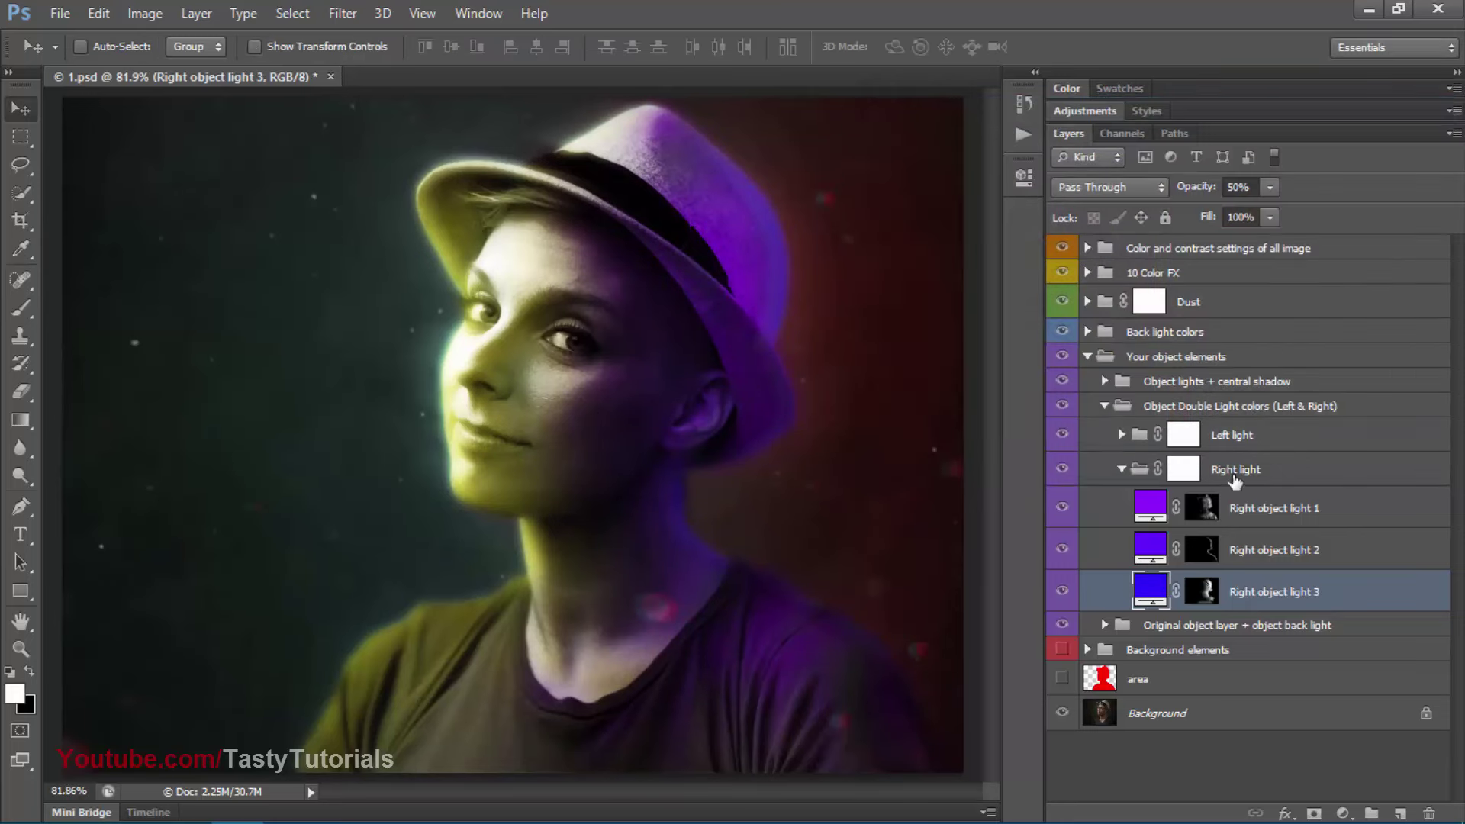
left_click(1122, 469)
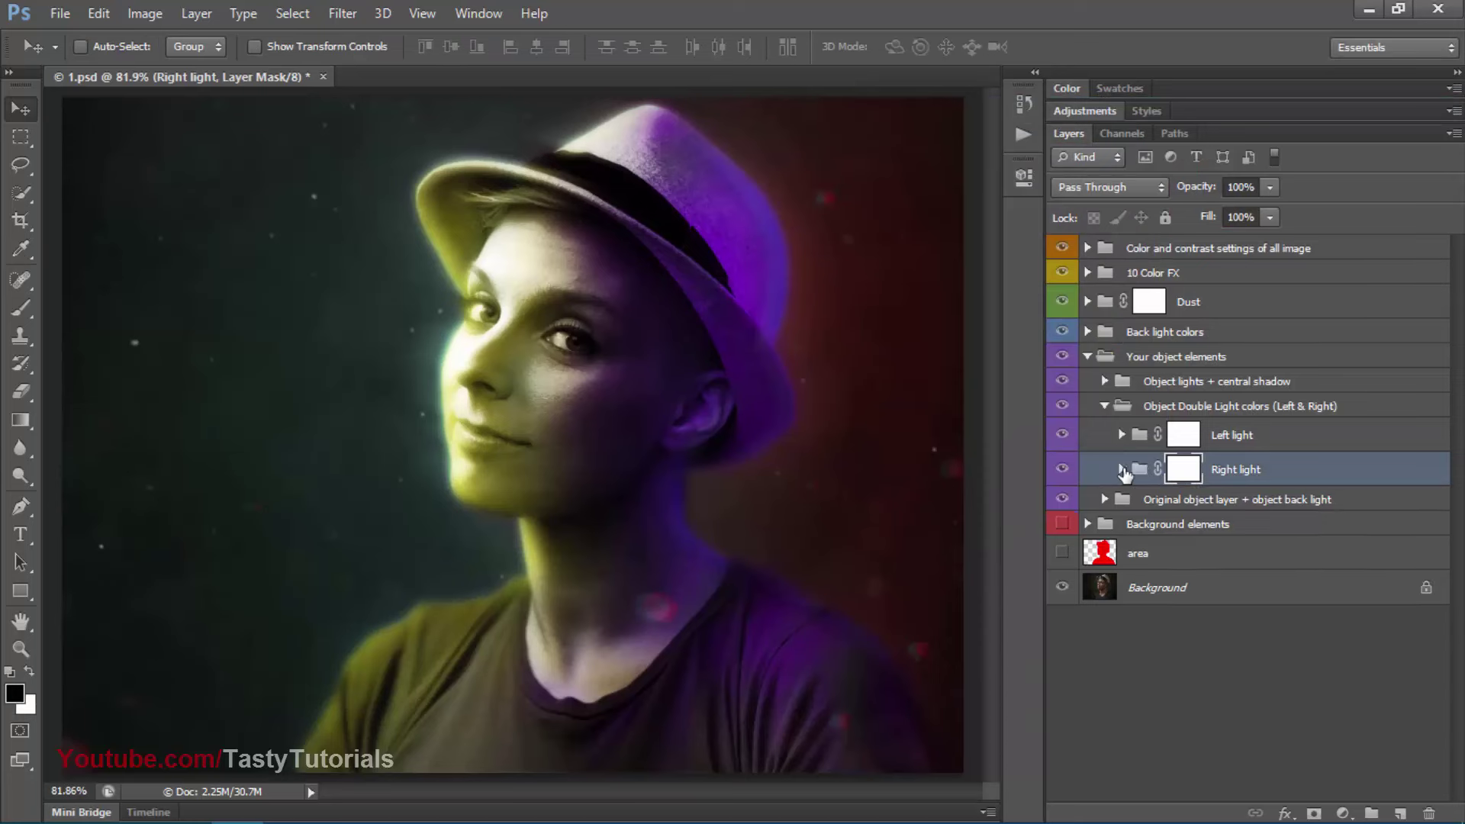
left_click(1224, 441)
left_click(1218, 408)
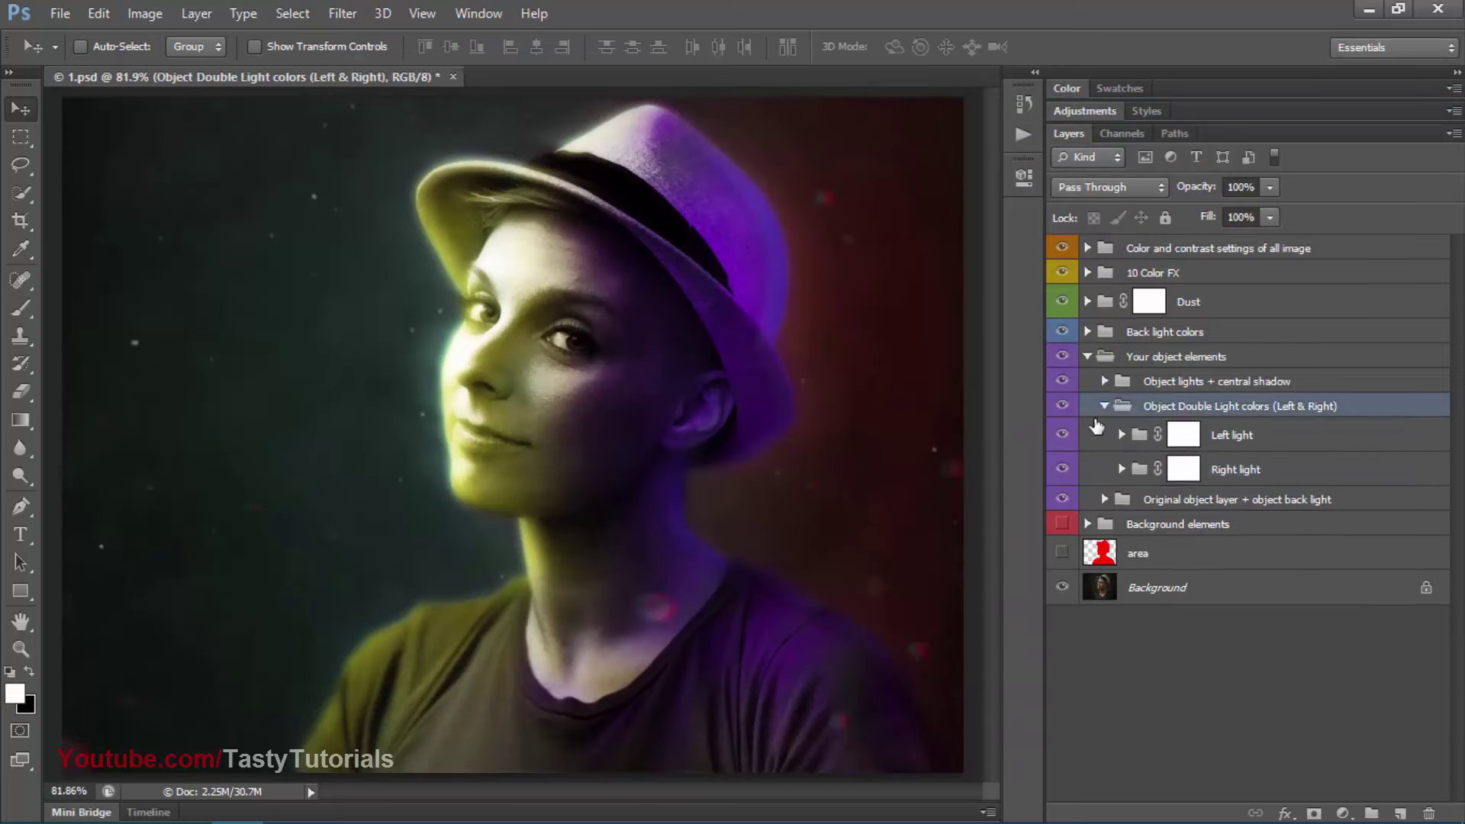
left_click(1101, 406)
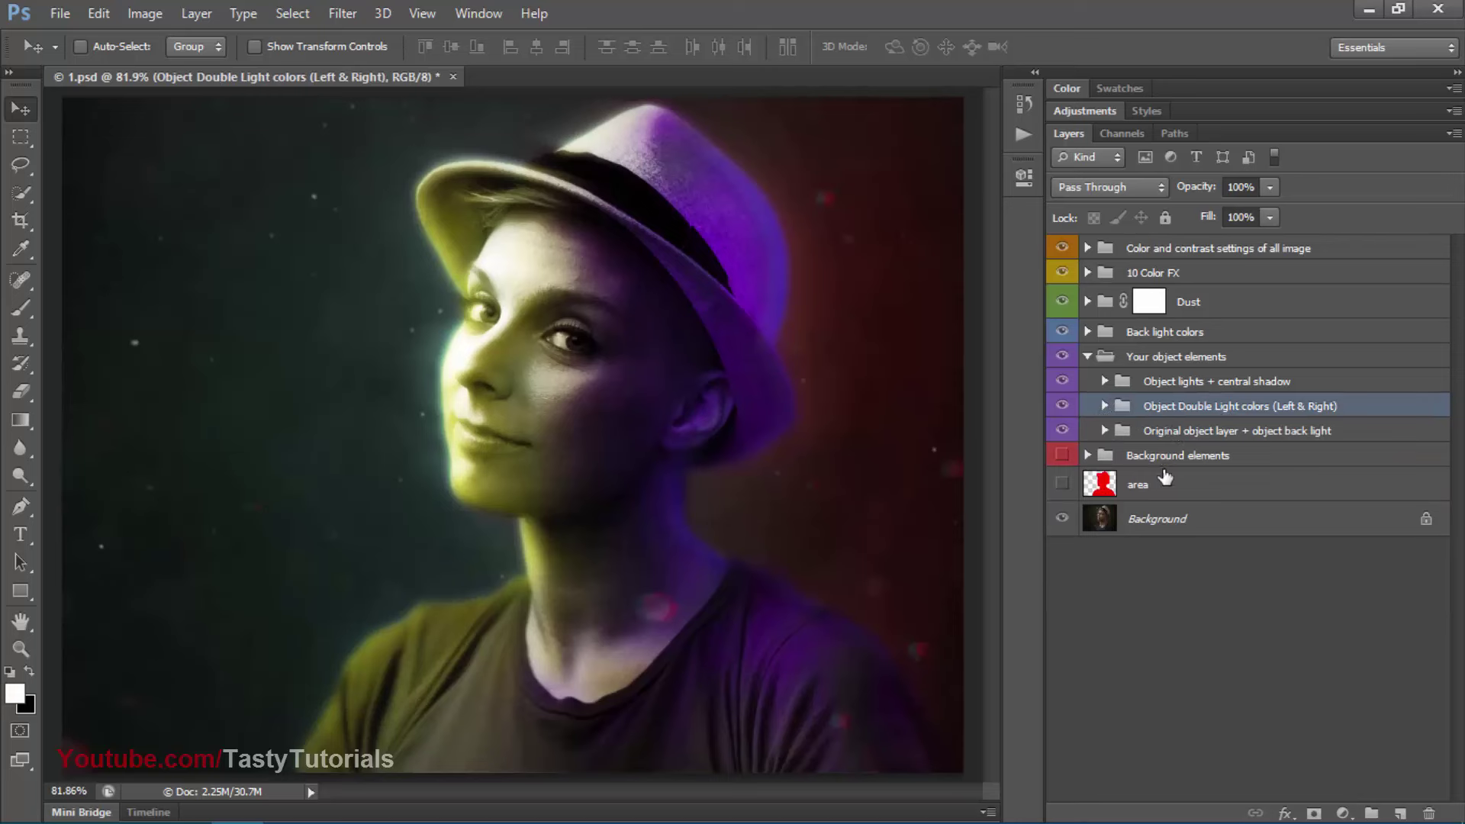
Compare the portrait with and without the Original object layer + object back light group
left_click(1062, 432)
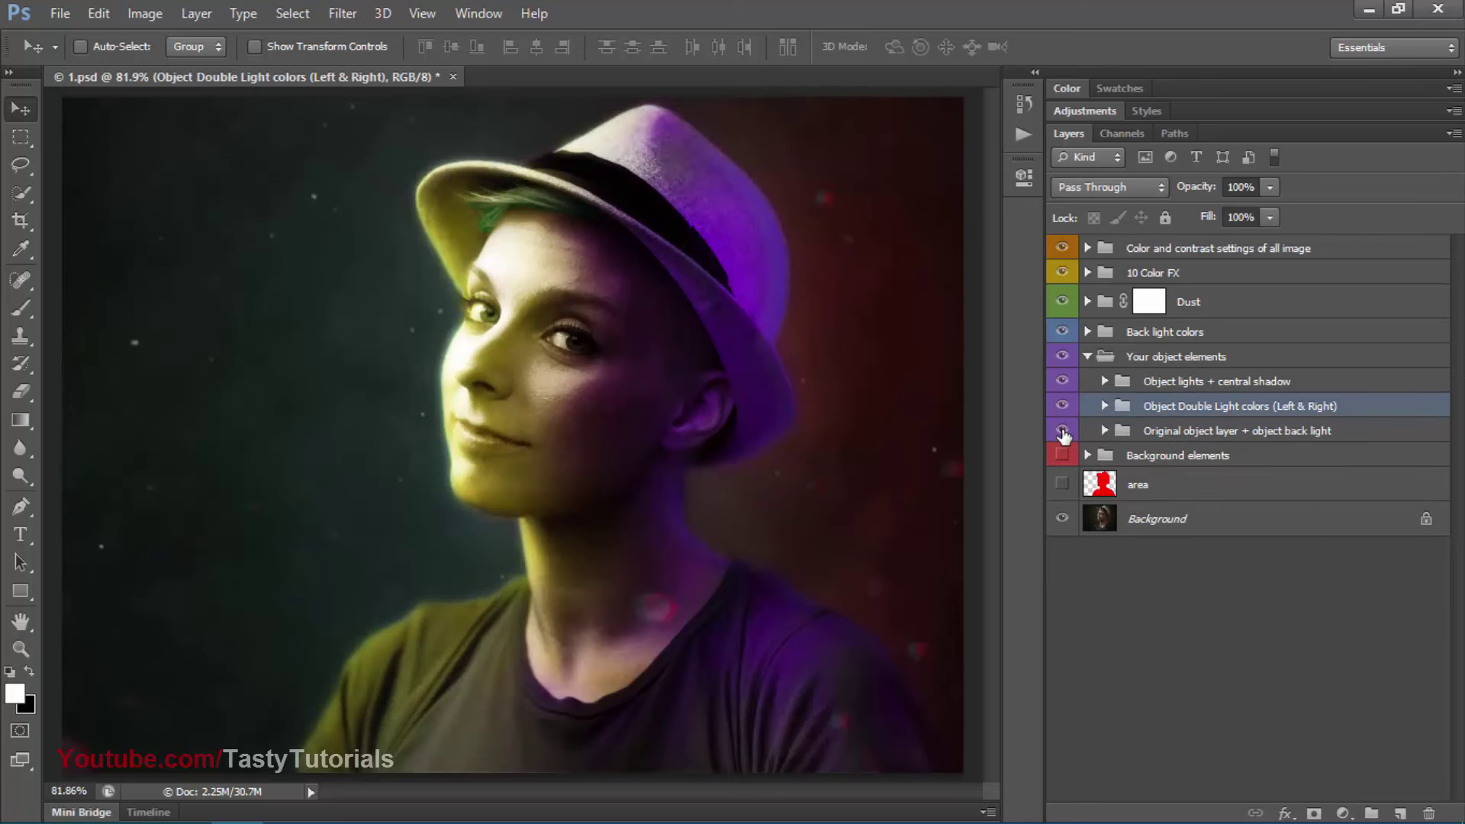
left_click(1062, 431)
left_click(1062, 432)
left_click(1062, 432)
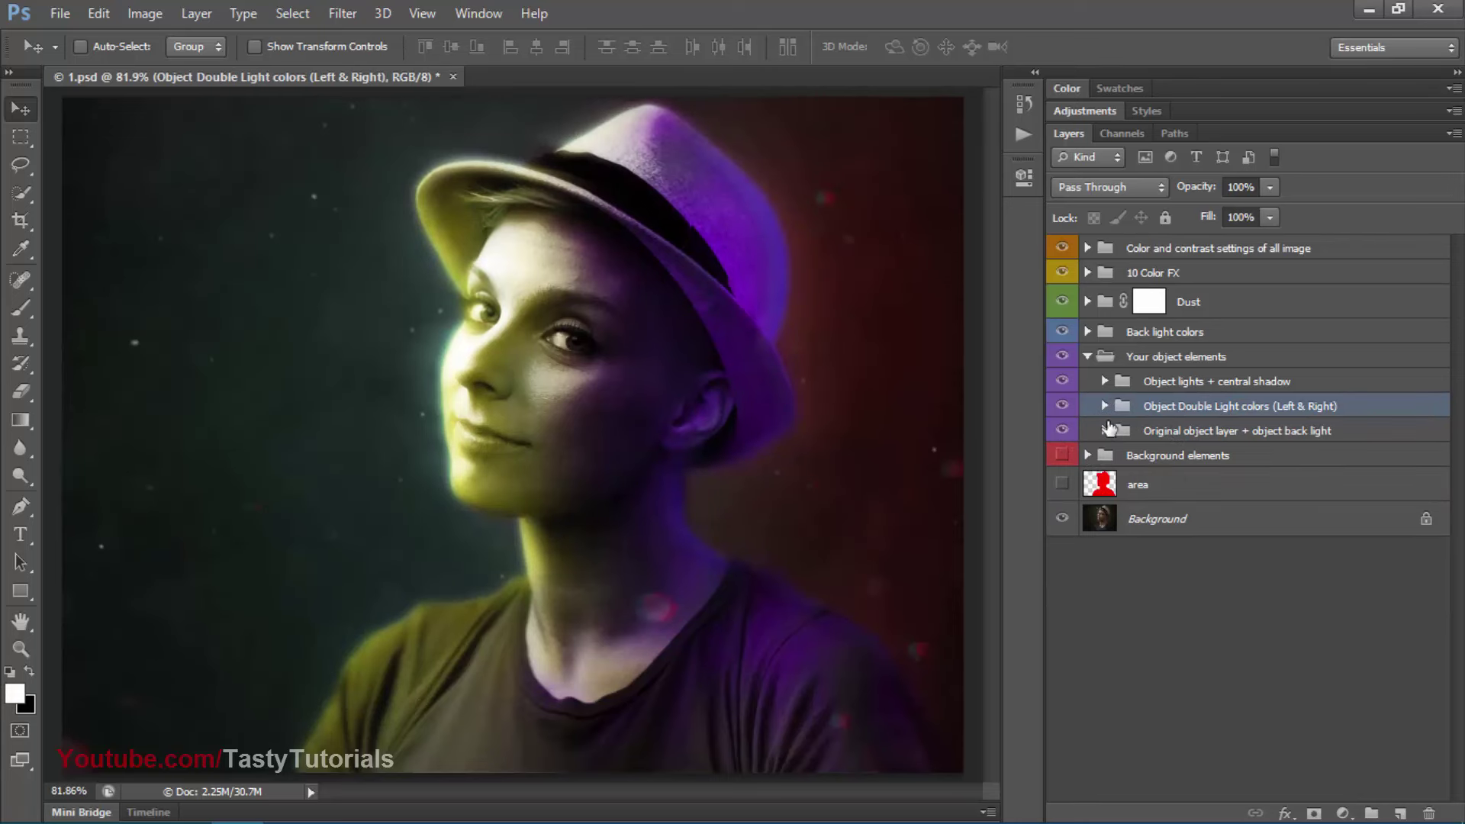
Expand the Original object layer + object back light group and preview the image with Your object area hidden and shown
left_click(1106, 432)
left_click(1104, 430)
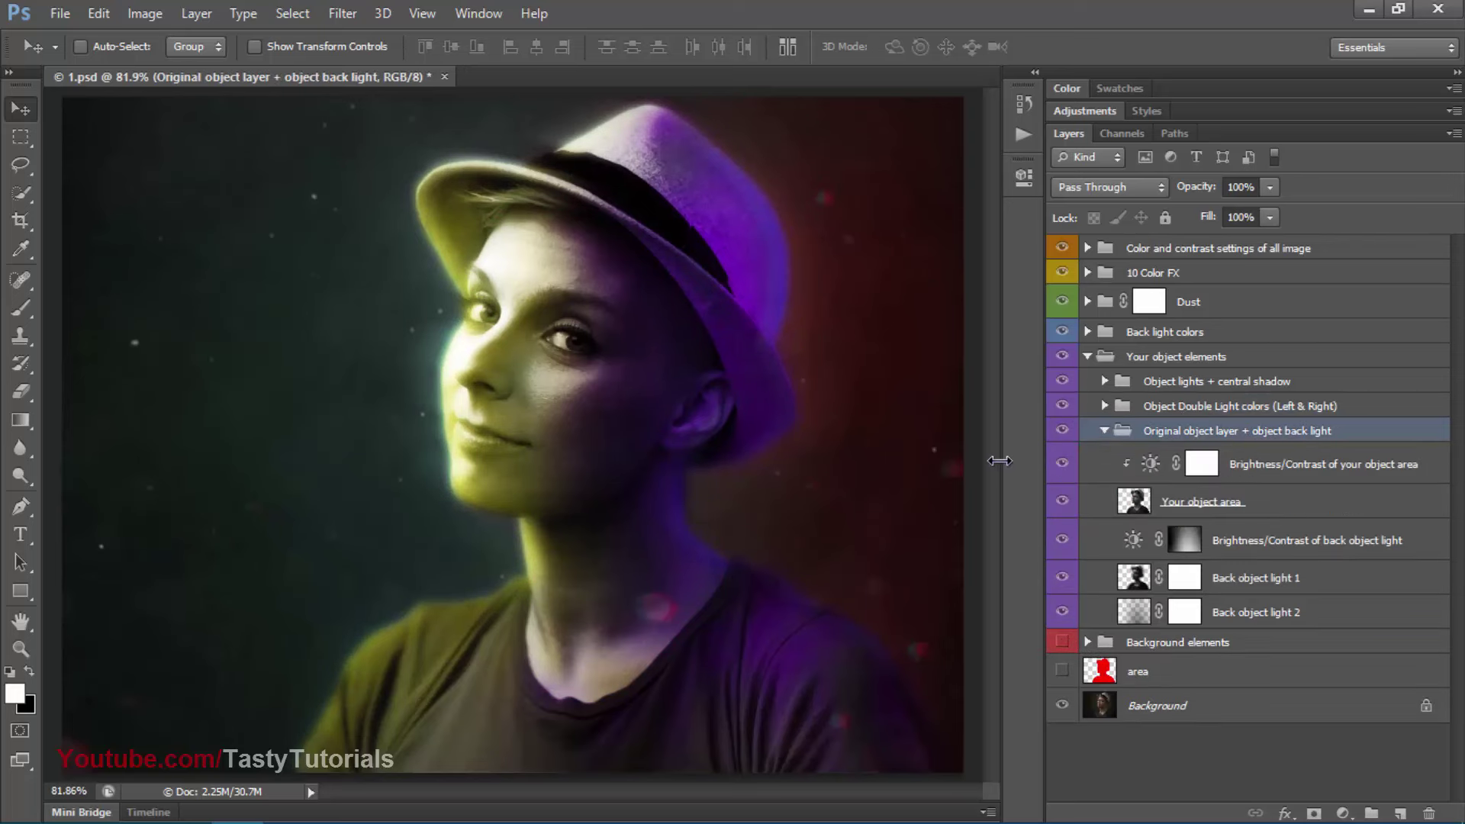
left_click(1153, 467)
left_click(1062, 501)
left_click(1062, 500)
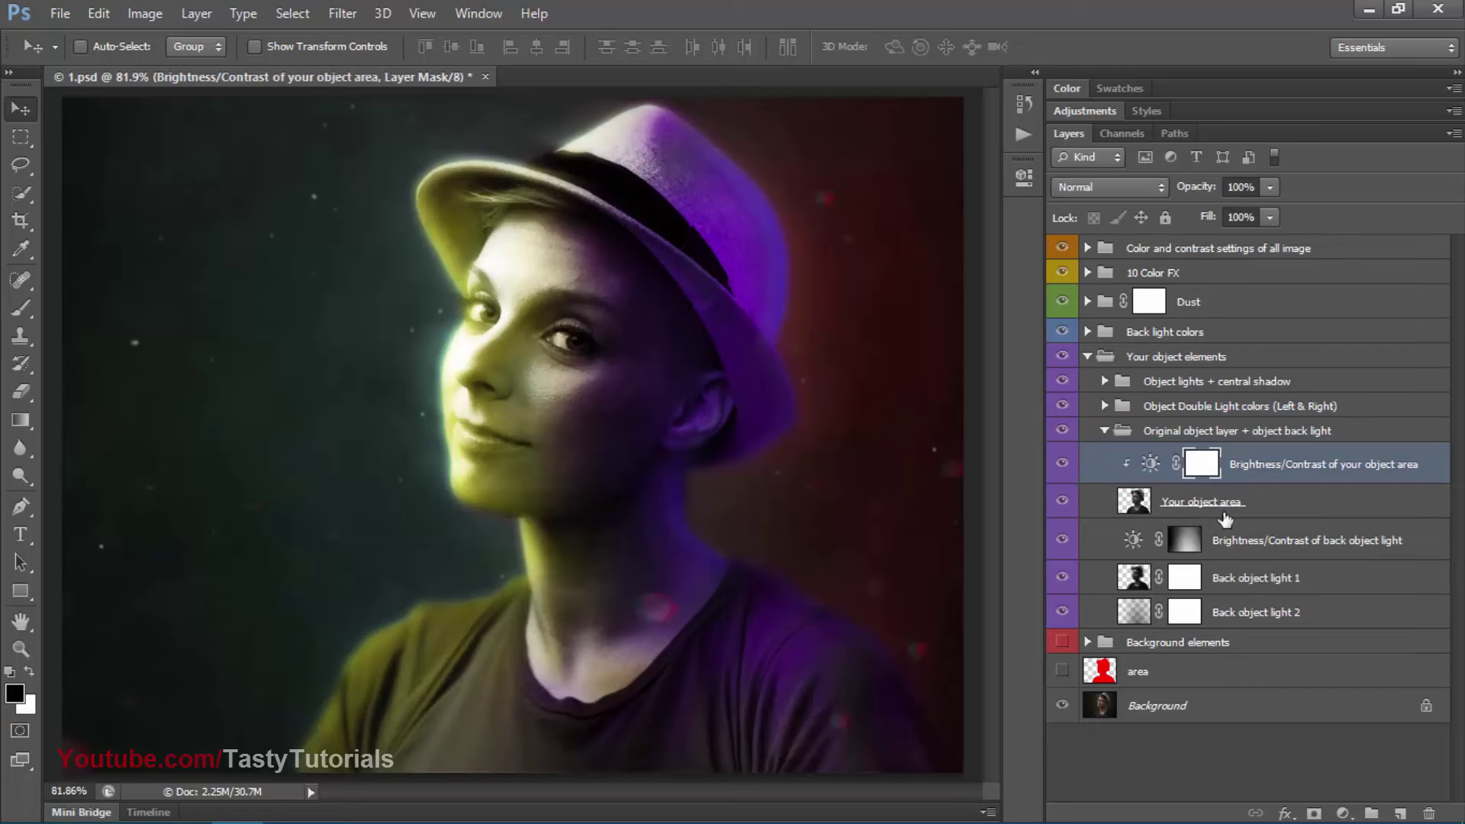
Compare the effect of the Brightness/Contrast of back object light adjustment, leaving that layer hidden
left_click(1290, 553)
left_click(1061, 541)
left_click(1061, 540)
left_click(1061, 540)
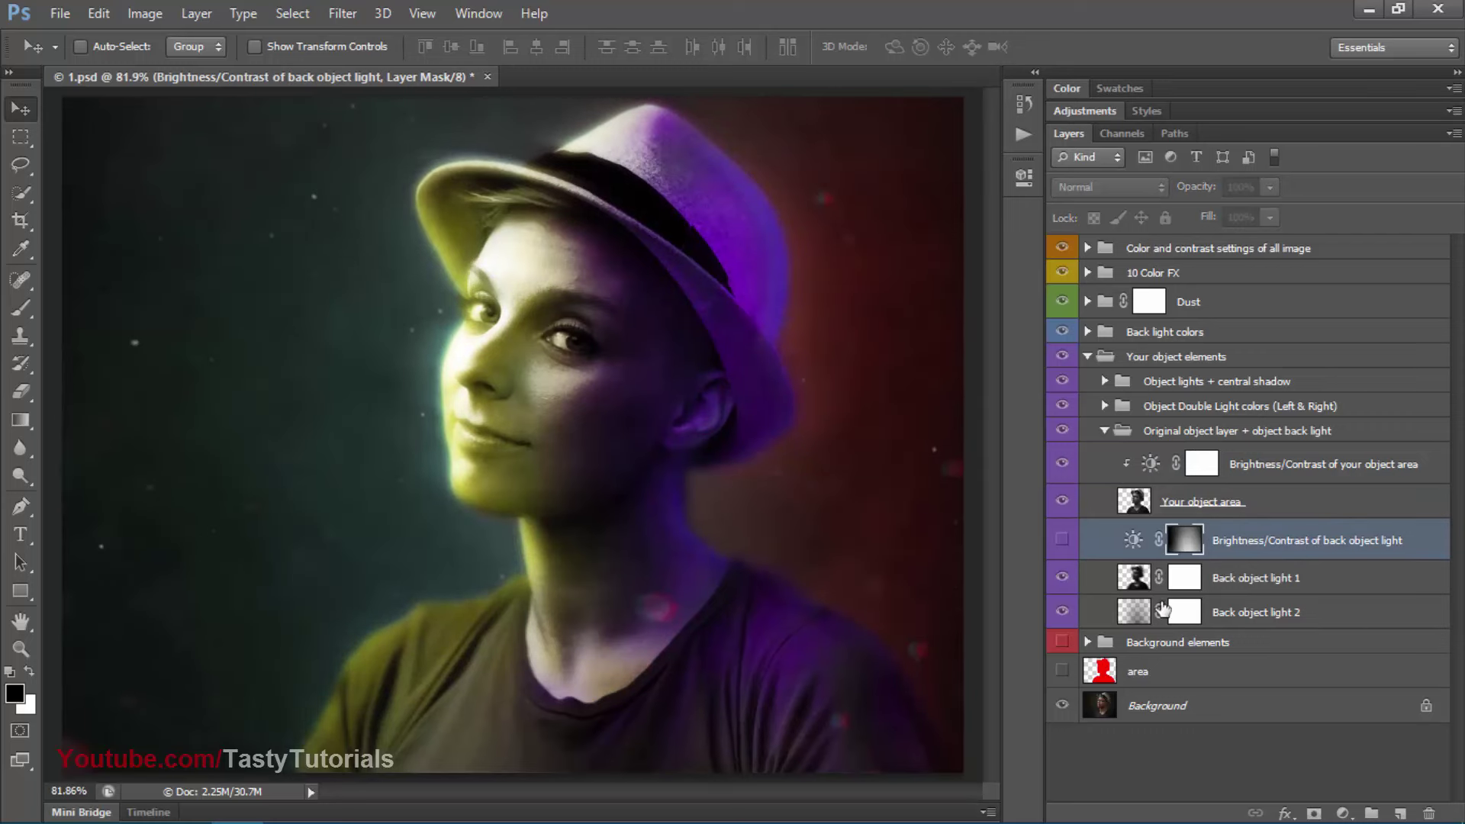
left_click(1061, 541)
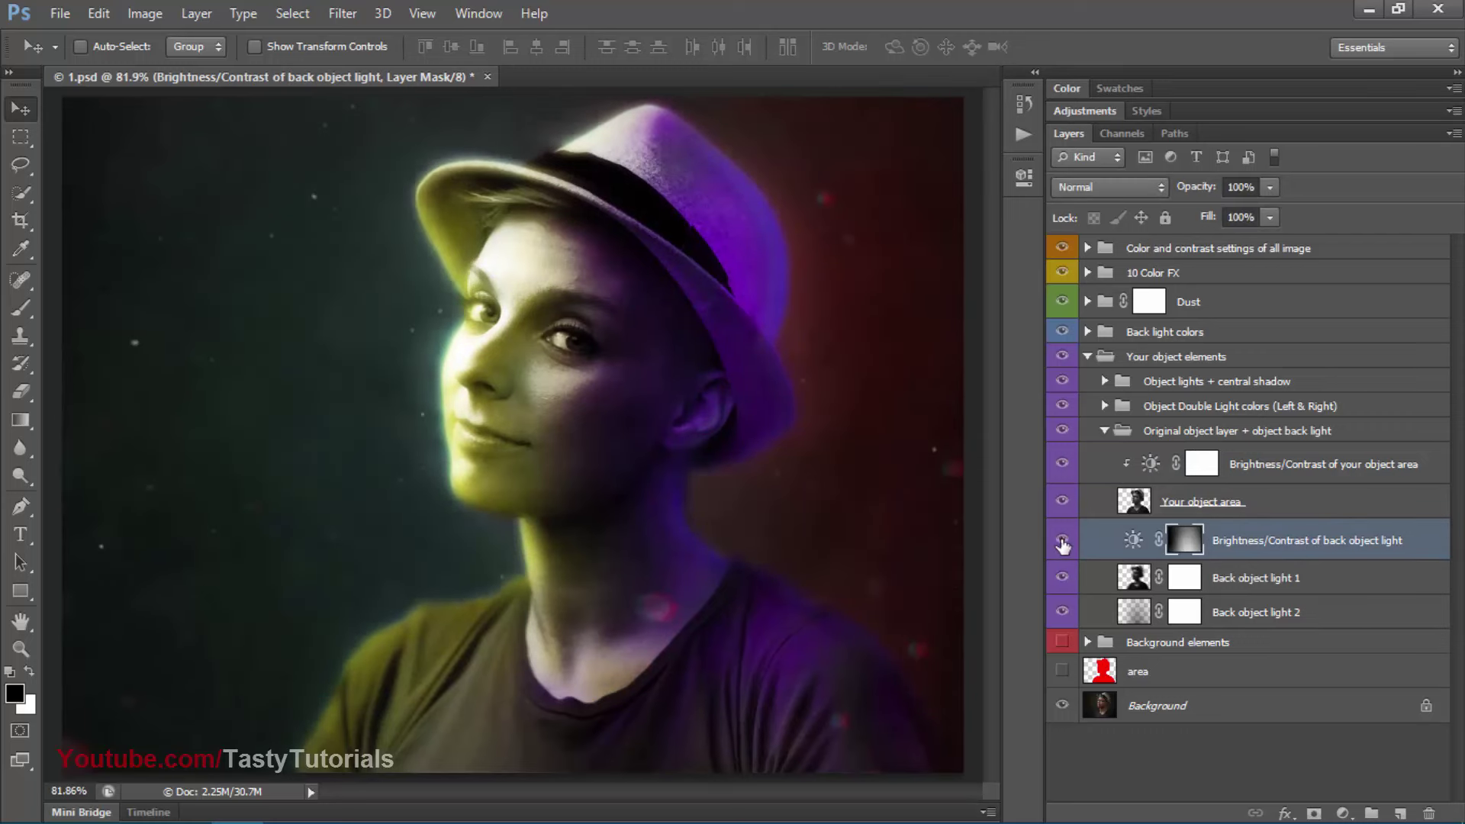
left_click(1062, 540)
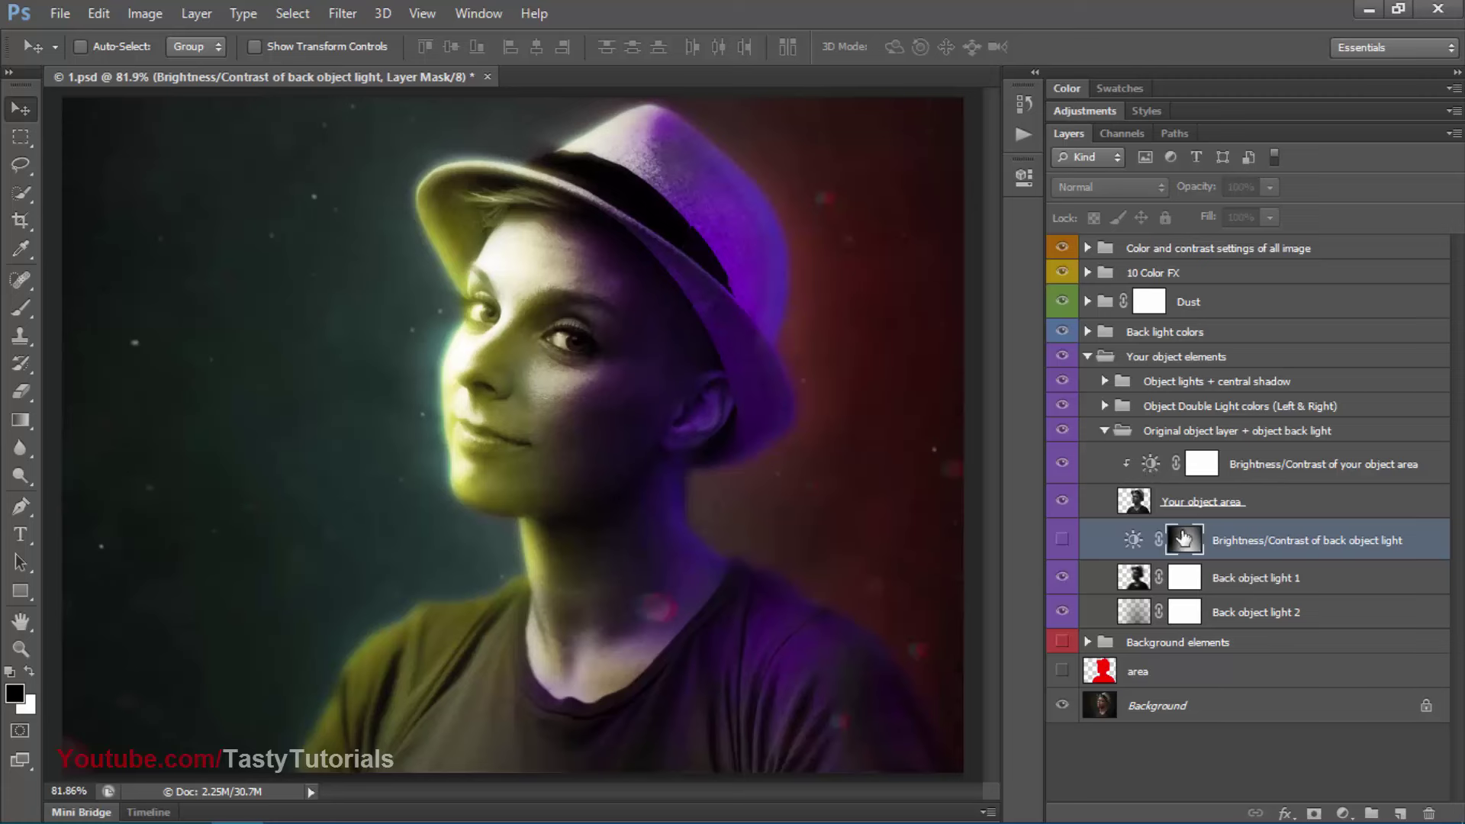
Try feathering the layer mask of Brightness/Contrast of back object light by about 25.6 px
double_click(1184, 539)
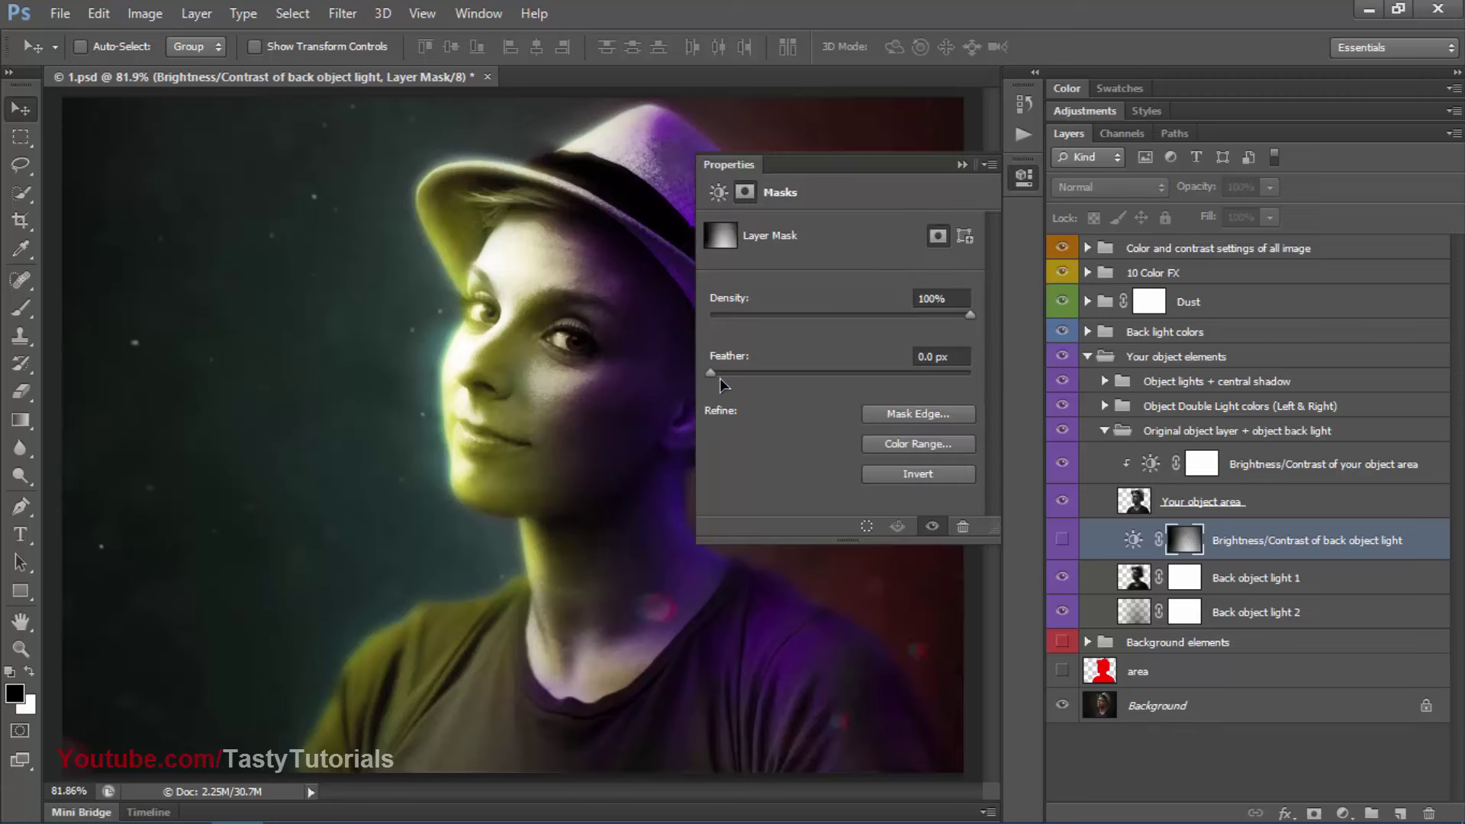
left_click(721, 378)
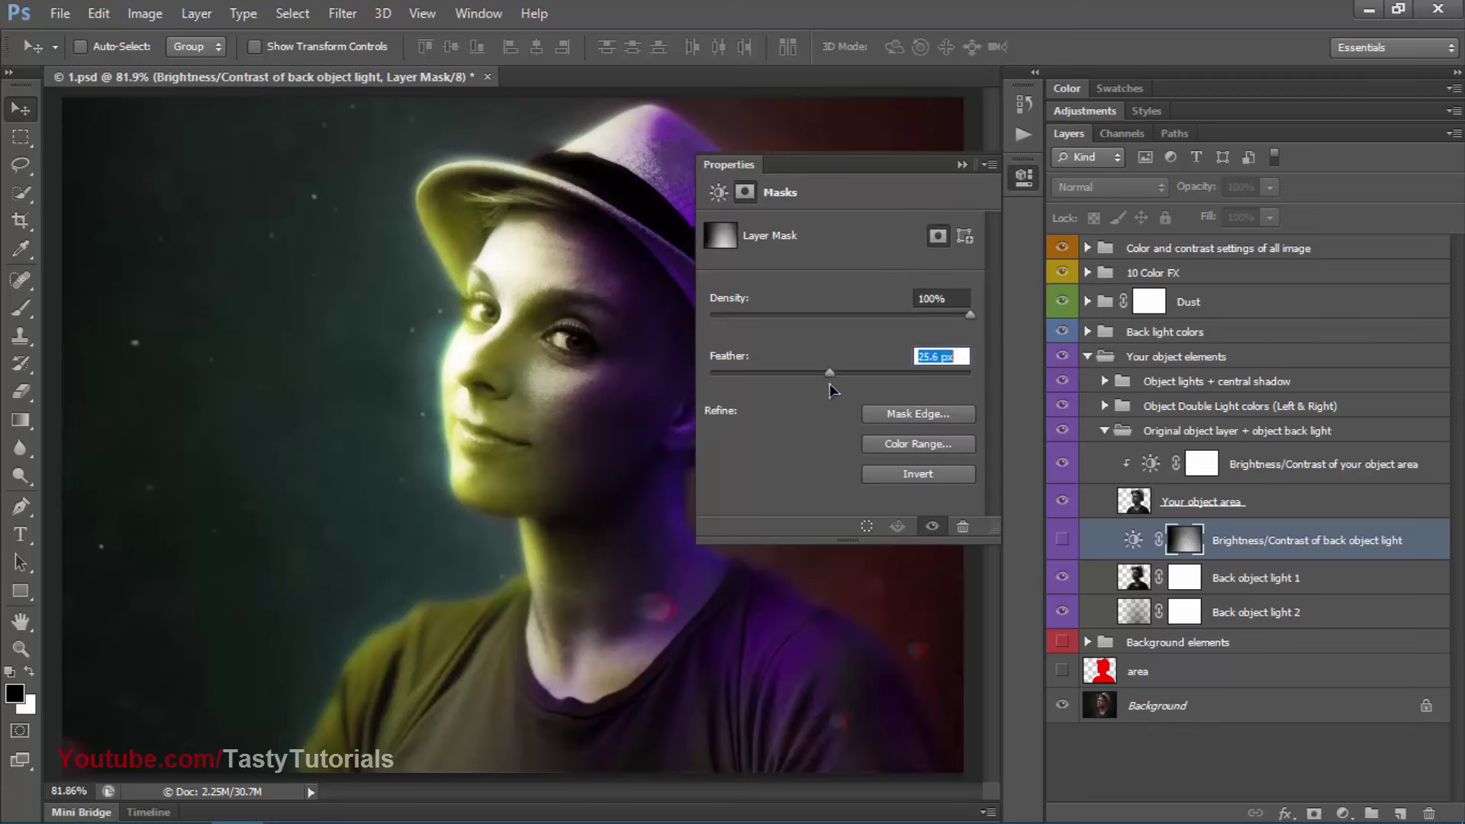
left_click(958, 315)
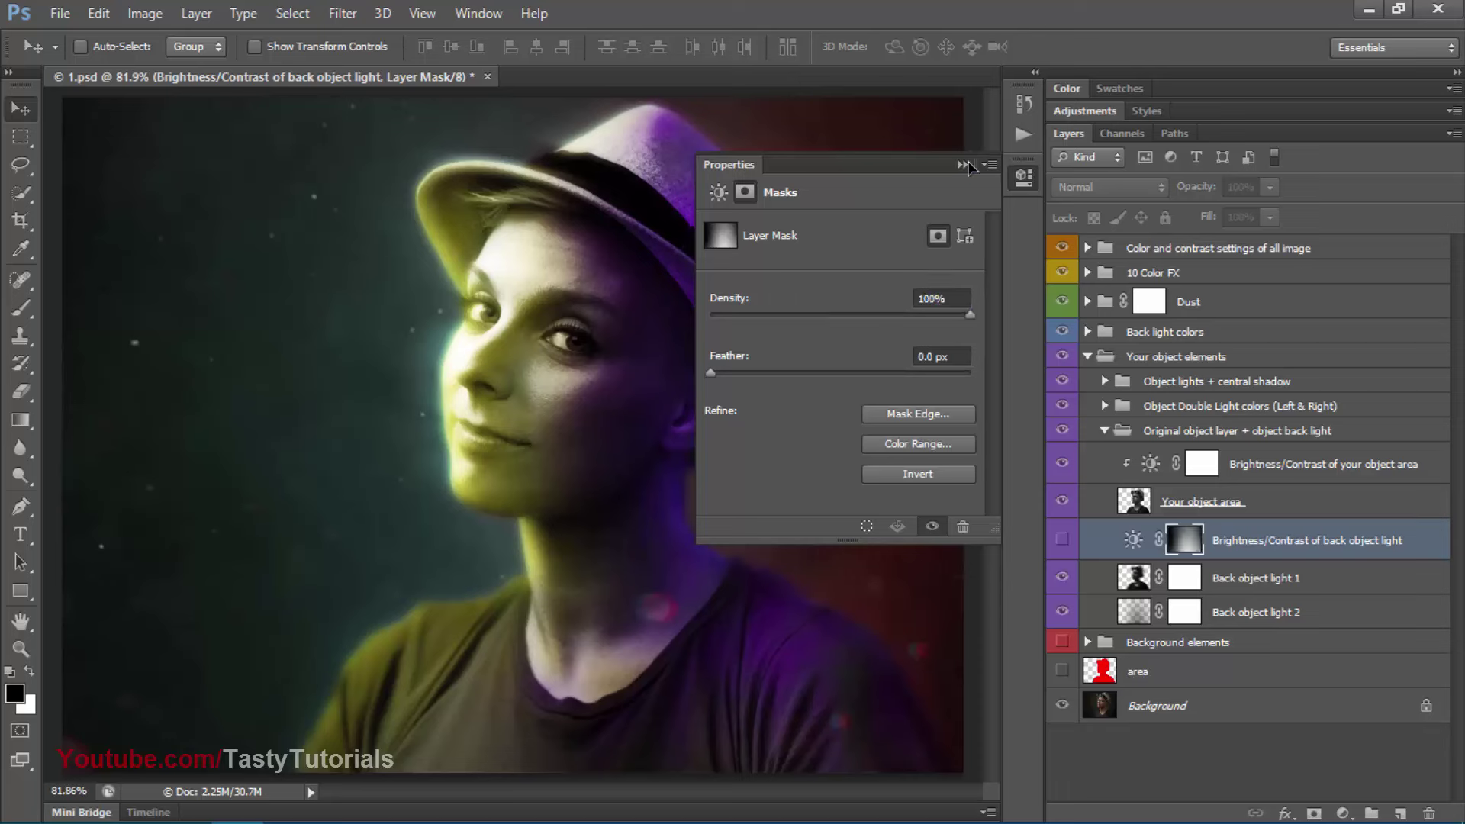
left_click(966, 165)
Collapse the Original object layer group, preview the Object Double Light colors (Left & Right) group hidden and shown, and duplicate it
left_click(1105, 432)
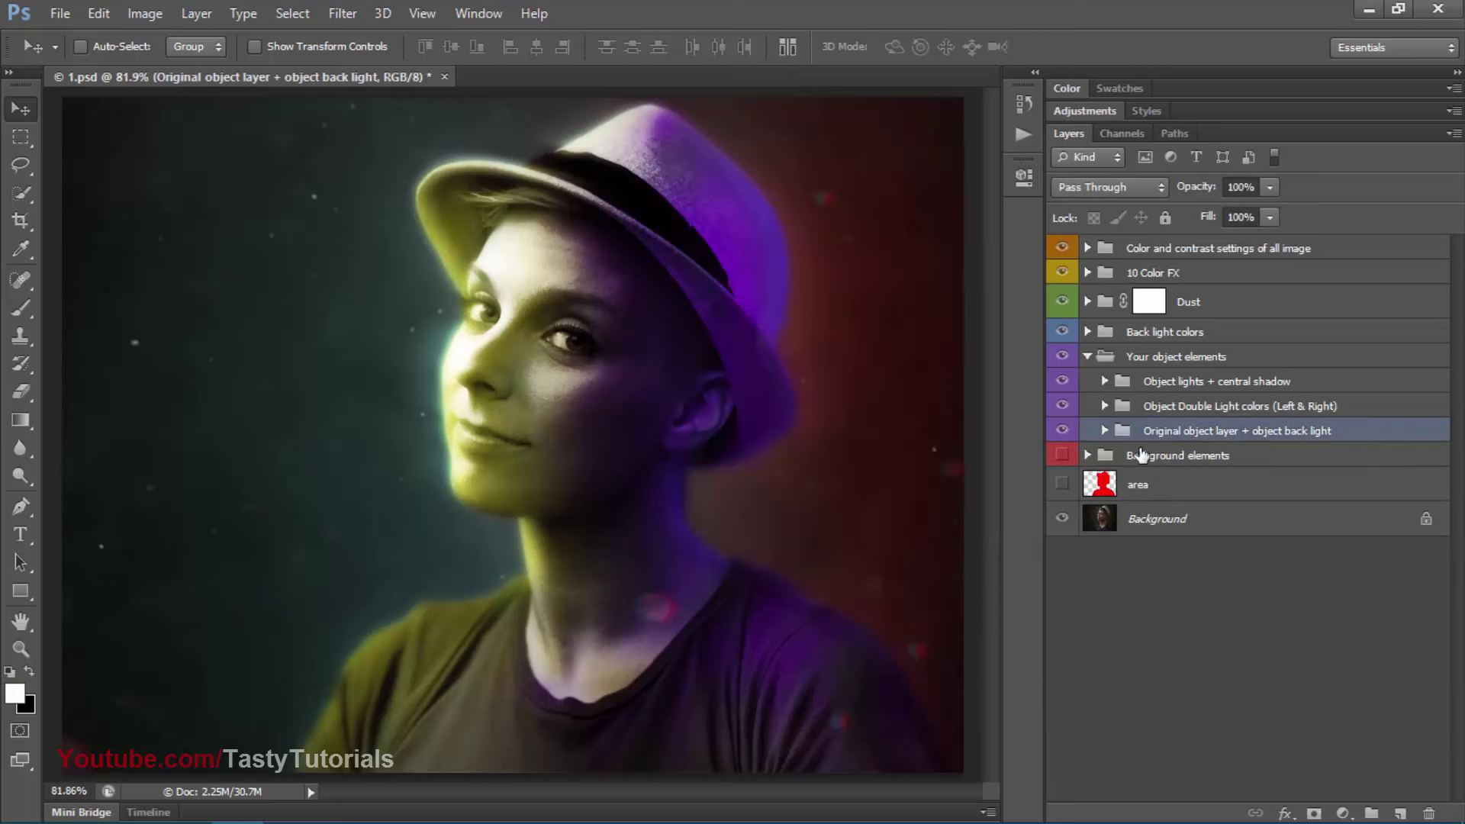
left_click(1172, 415)
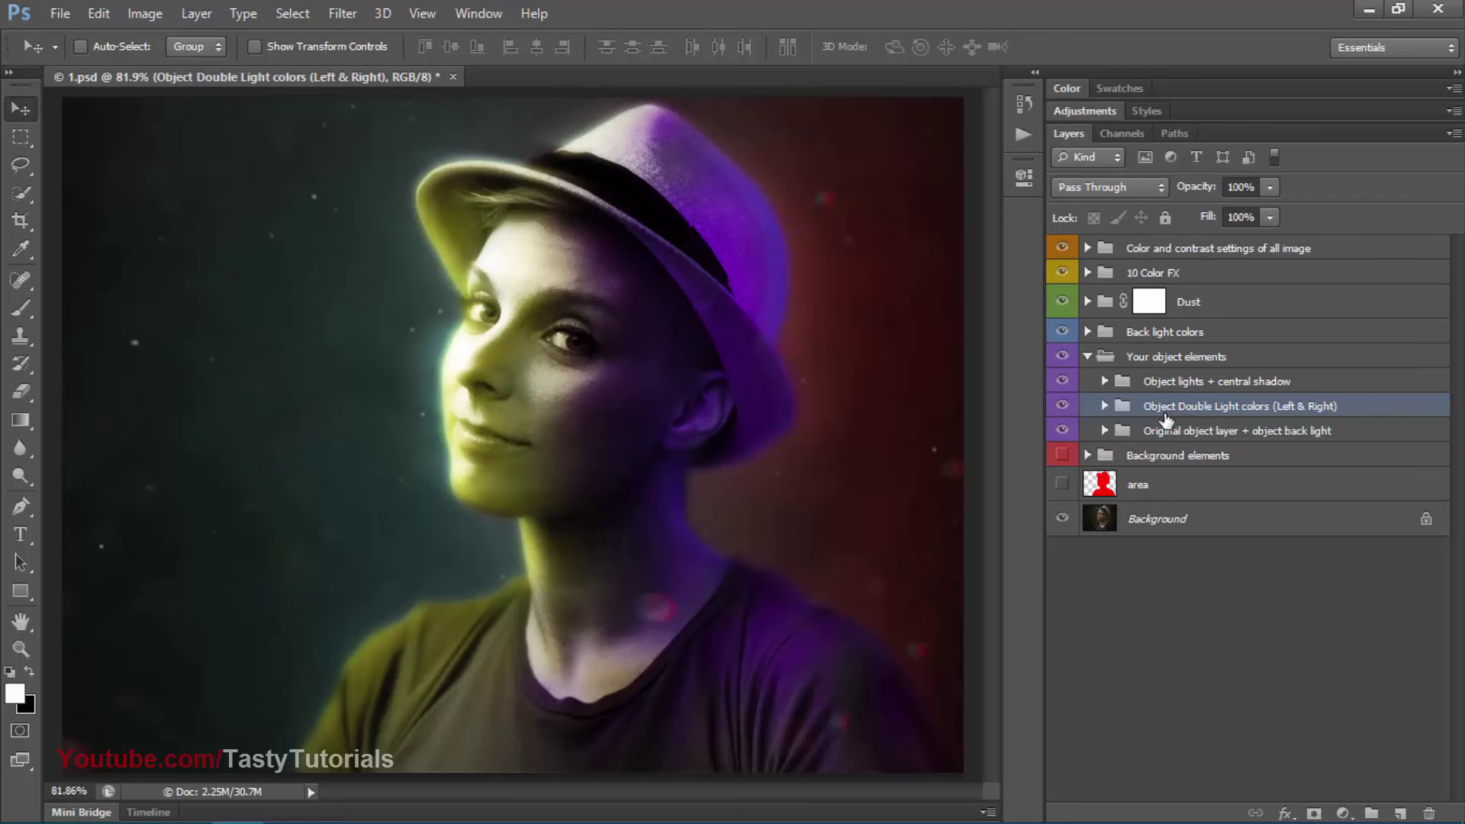
left_click(1064, 408)
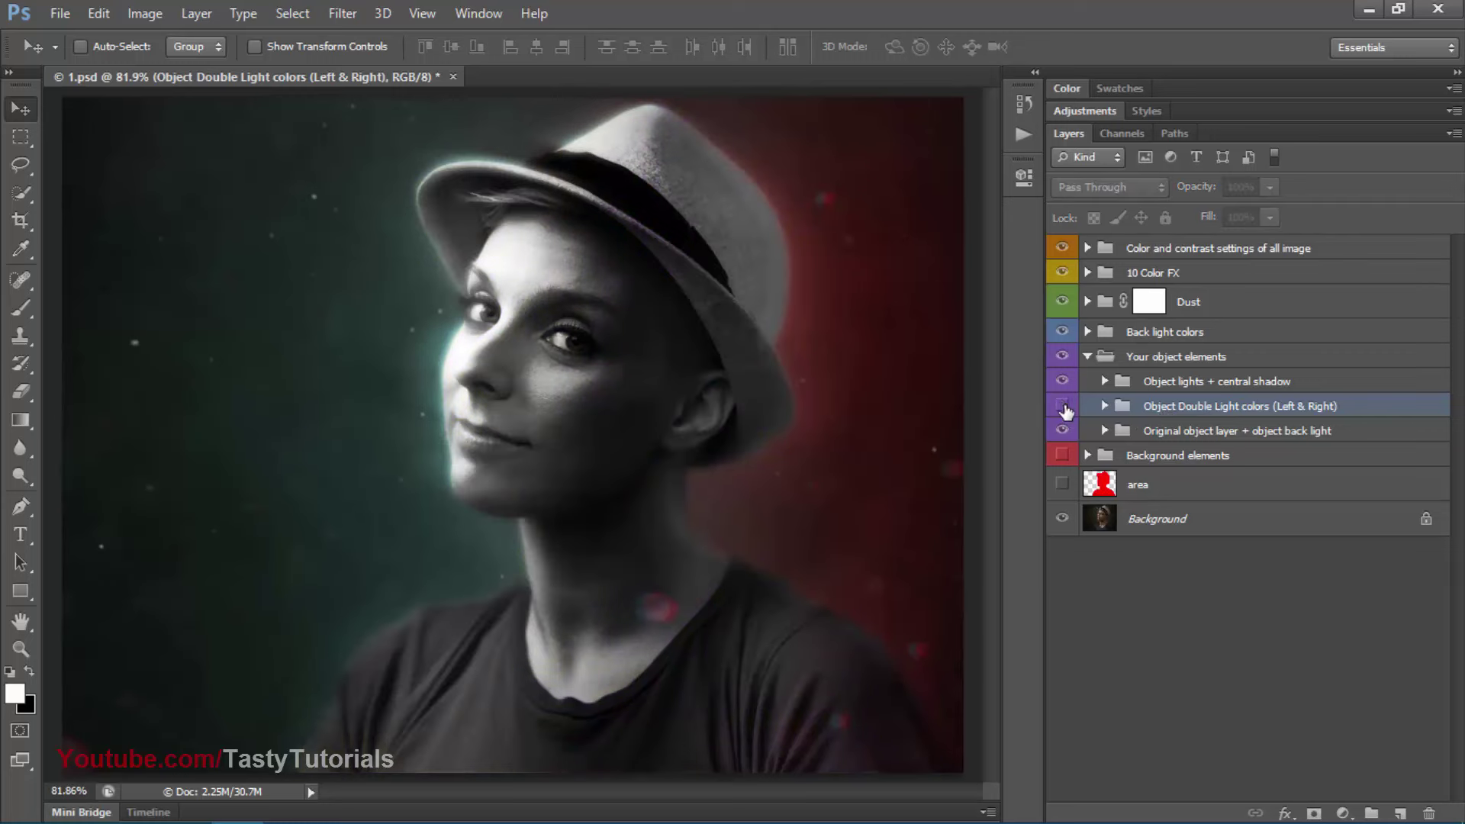
left_click(1063, 407)
left_click_drag(1118, 422, 1393, 809)
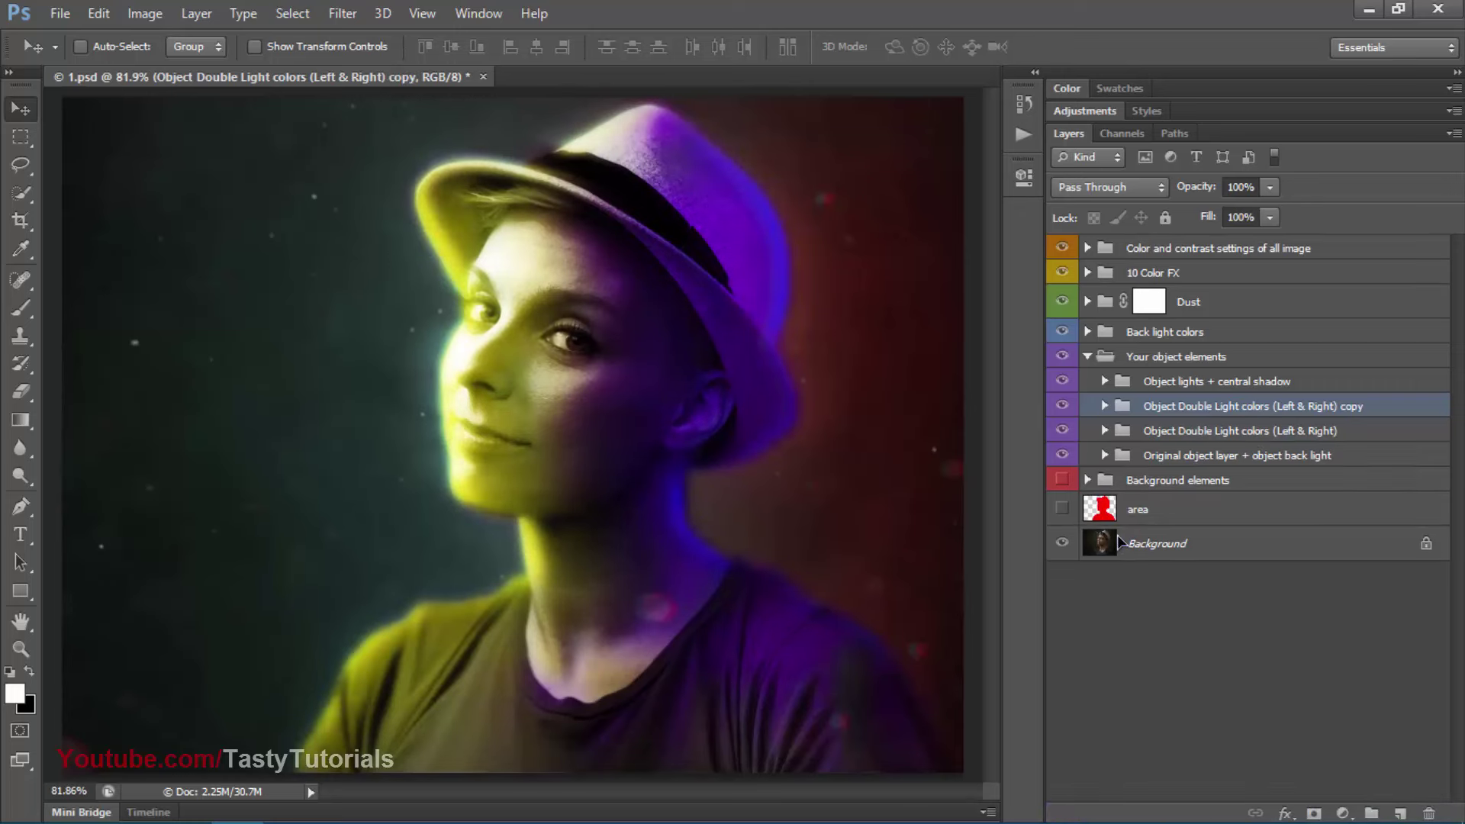
Select the Left light mask in the duplicated Object Double Light colors group and set up an 80 px brush with 0% hardness
scroll(498, 370, "up", 3)
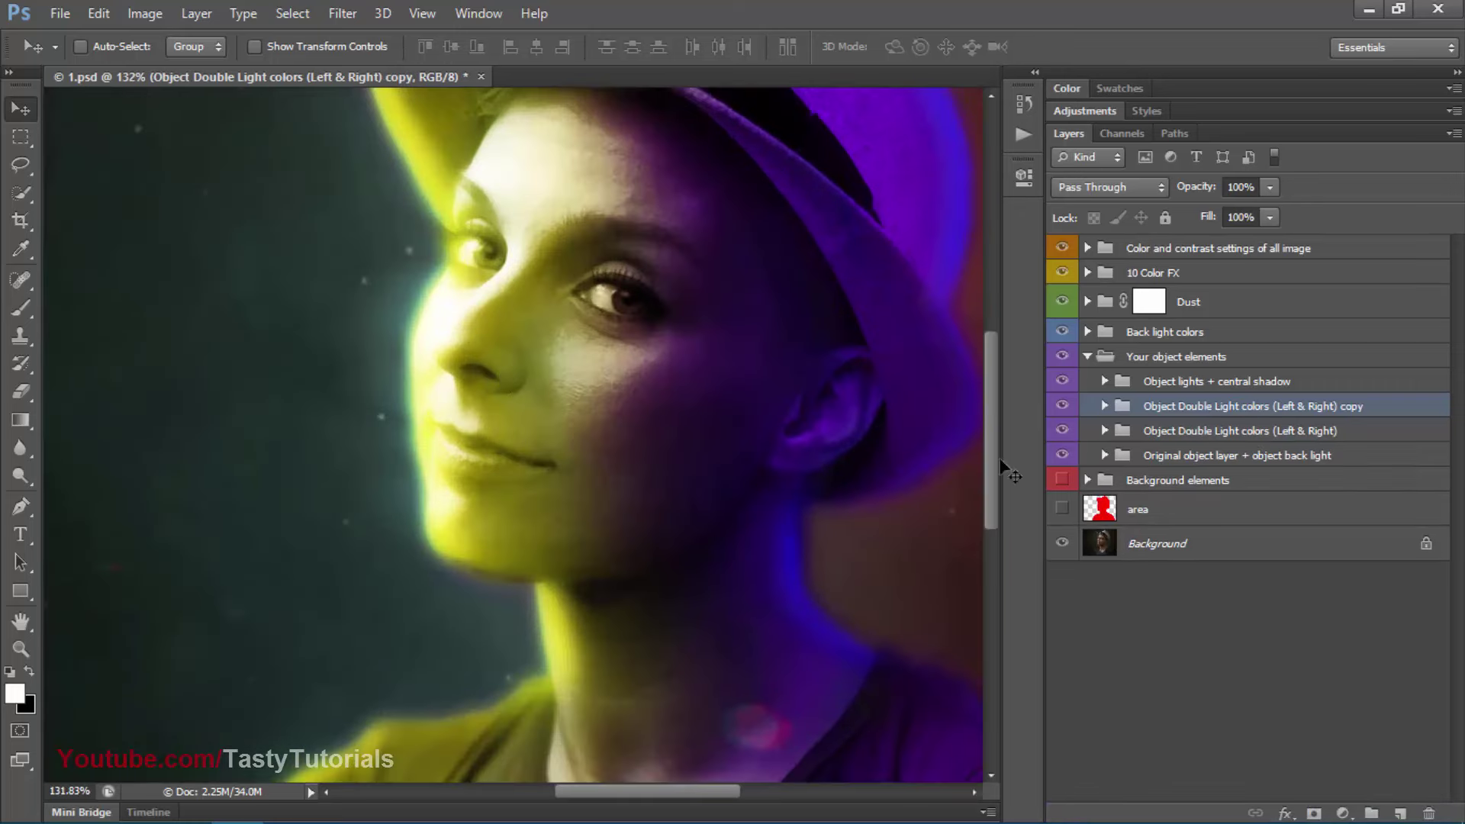
left_click(1104, 407)
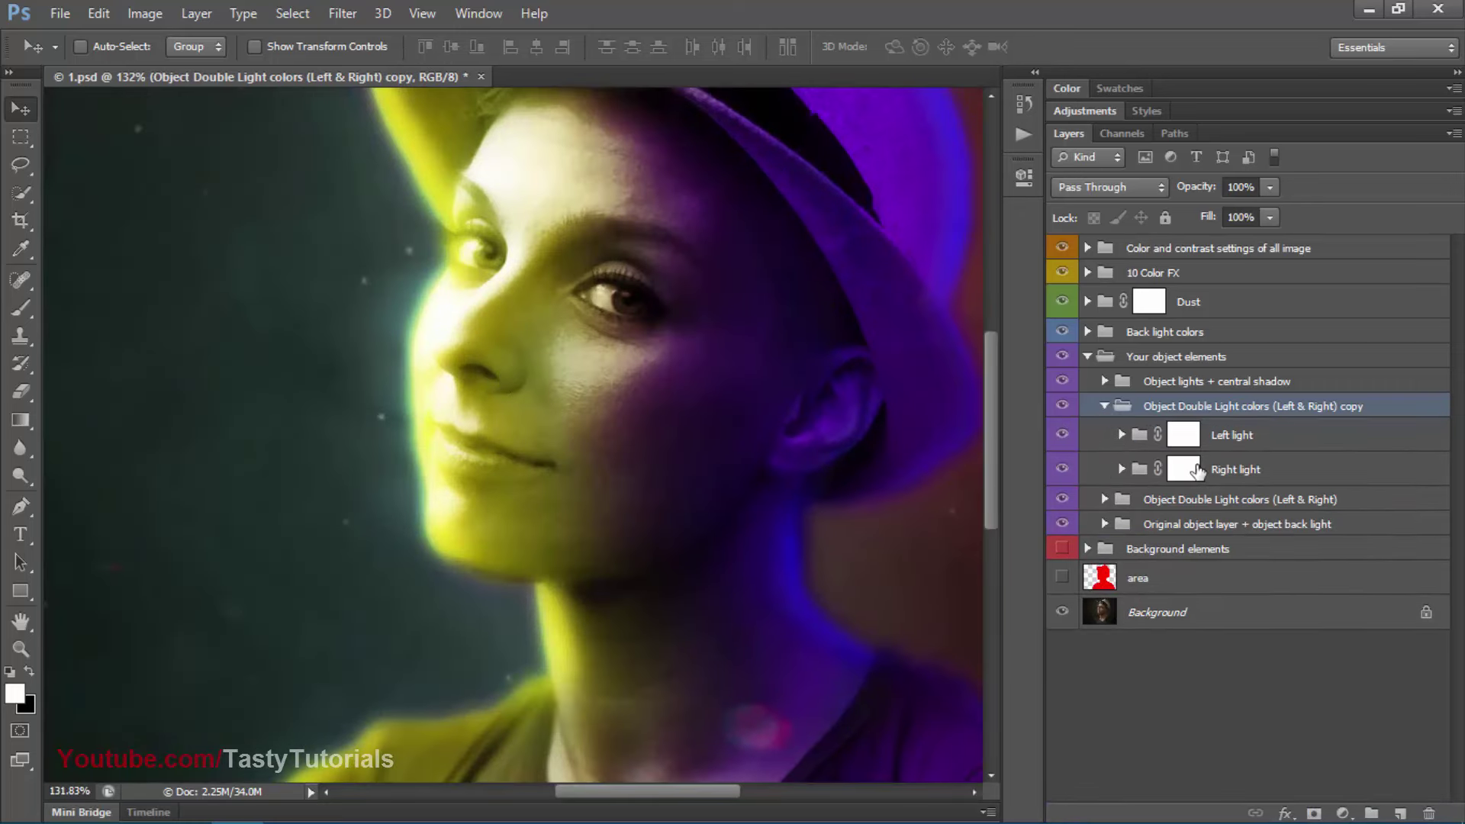
left_click(1187, 438)
key("b")
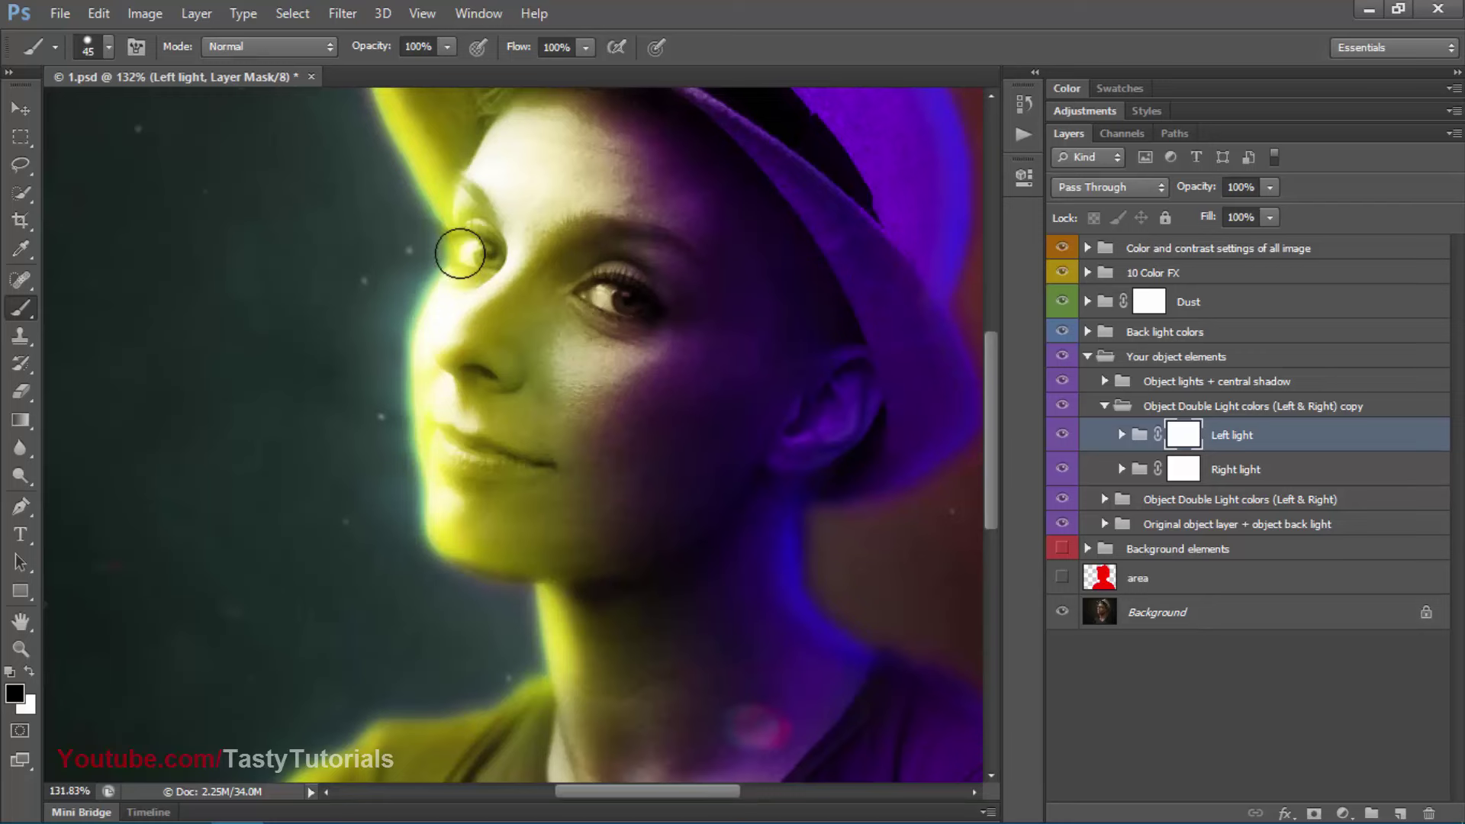
right_click(464, 244)
key("Tab")
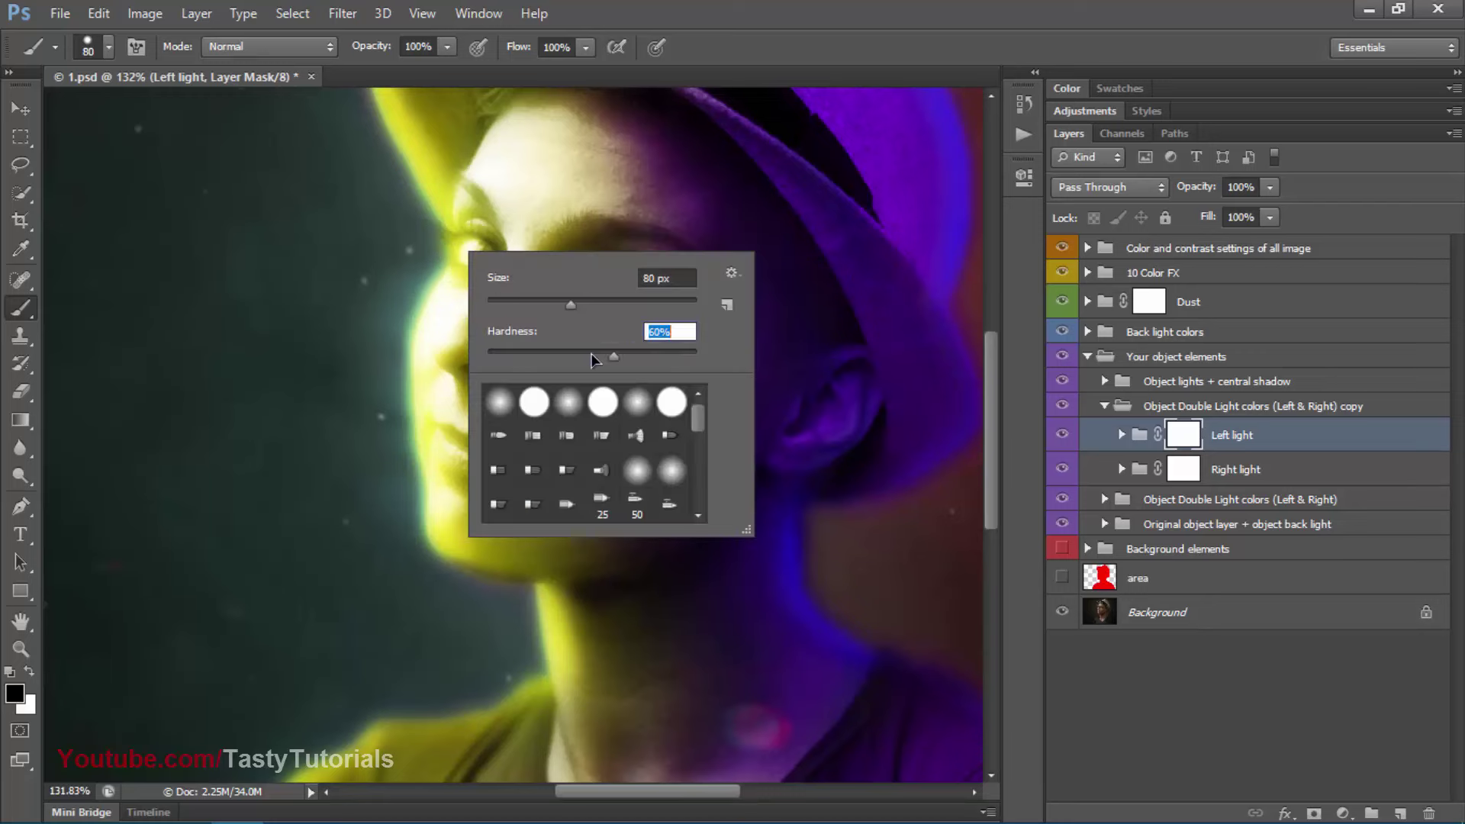
type("0")
key("Return")
Paint black on the duplicated Left light mask over the yellow-lit side of the face to soften the colour
mouse_move(527, 206)
left_mouse_down()
mouse_move(462, 178)
mouse_move(435, 263)
mouse_move(477, 401)
mouse_move(497, 420)
mouse_move(499, 391)
mouse_move(519, 415)
mouse_move(511, 450)
mouse_move(459, 263)
mouse_move(448, 294)
left_mouse_up()
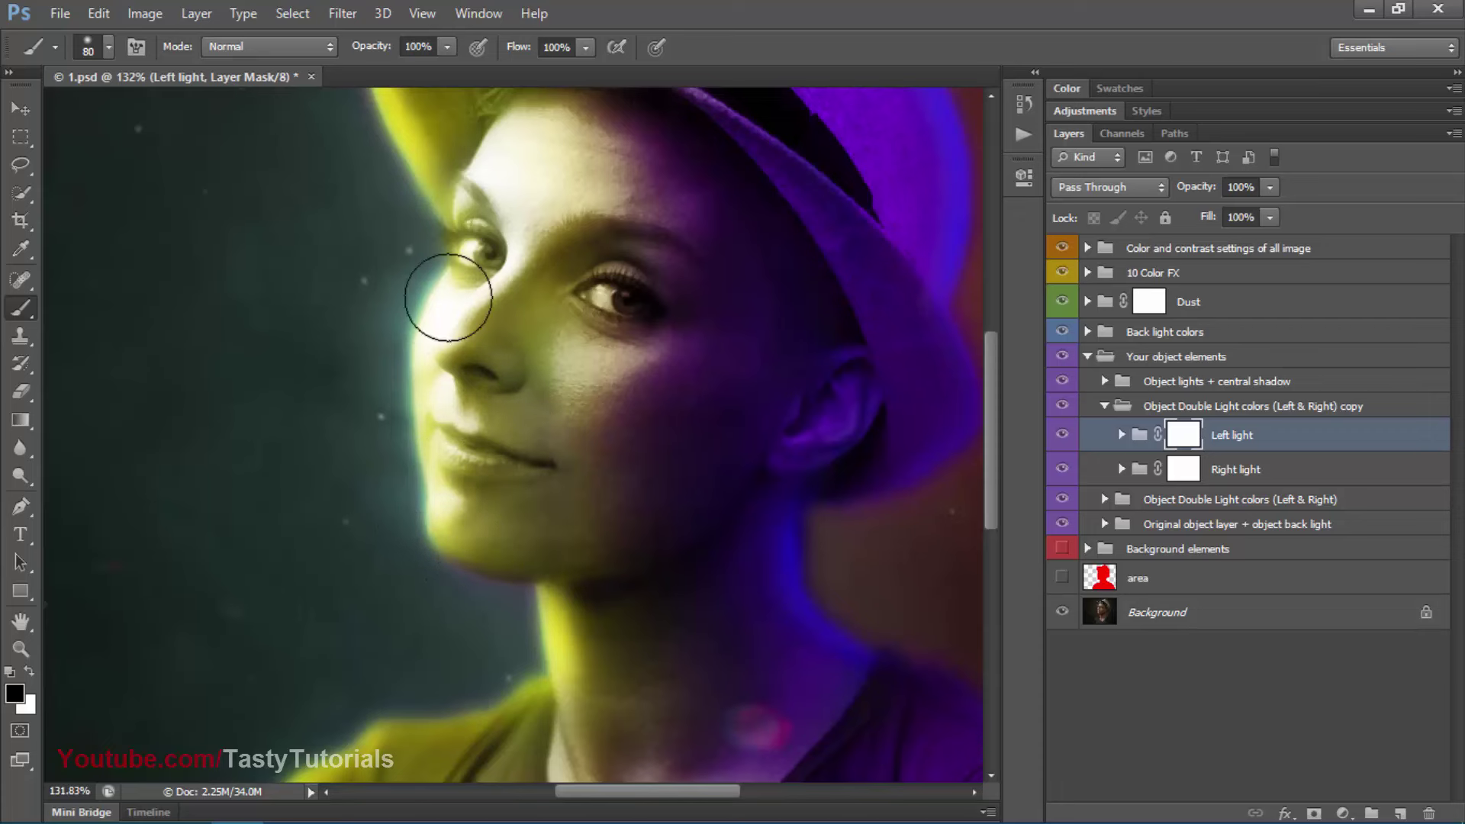
scroll(374, 399, "down", 2)
mouse_move(374, 399)
left_mouse_down()
mouse_move(421, 341)
mouse_move(383, 140)
mouse_move(441, 536)
mouse_move(277, 686)
mouse_move(298, 714)
mouse_move(395, 437)
mouse_move(403, 168)
mouse_move(415, 627)
left_mouse_up()
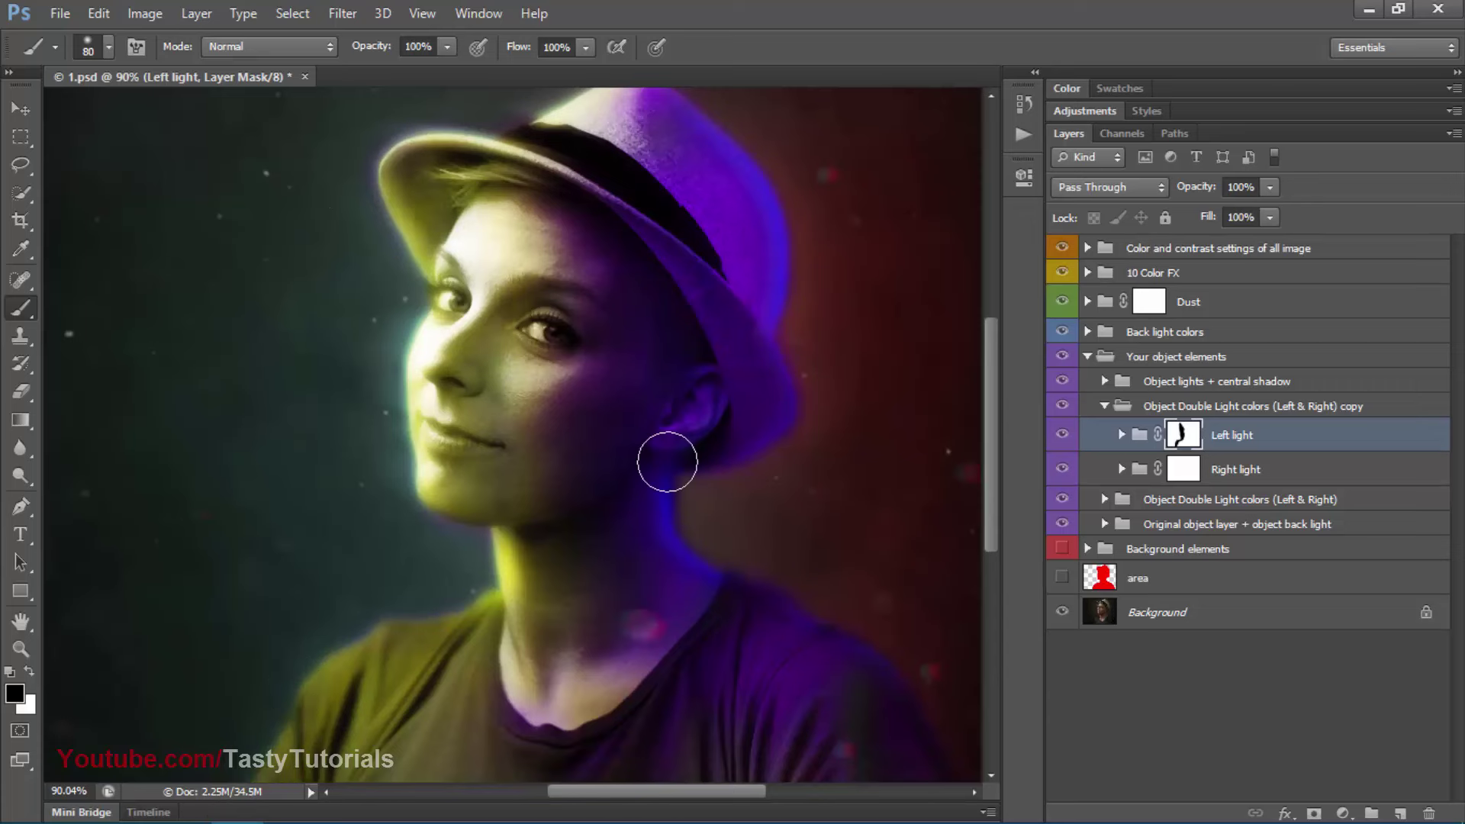
scroll(677, 451, "up", 2)
key("x")
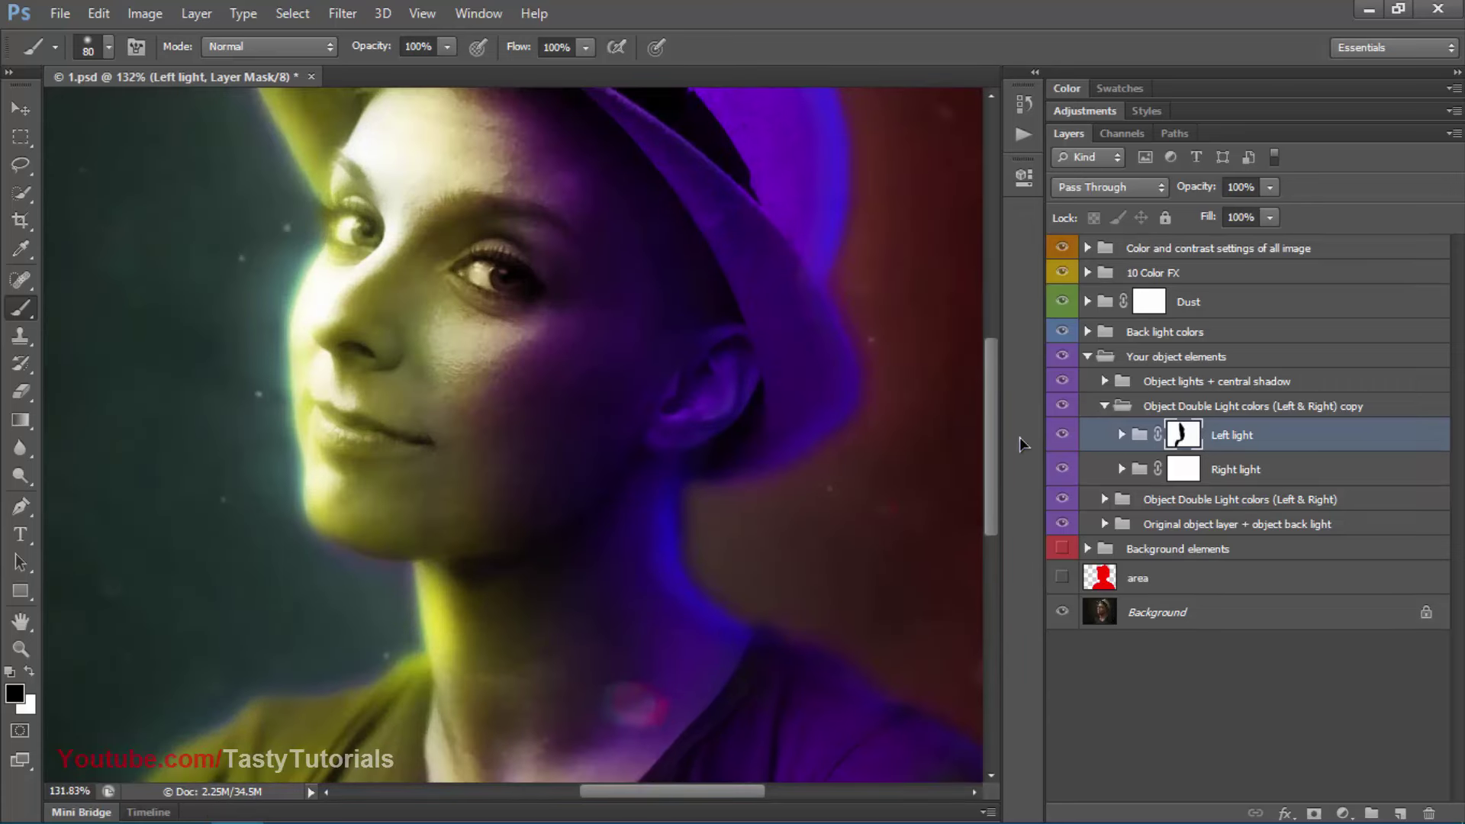
Collapse the duplicated light group and the Your object elements group, and expand the Back light colors group
left_click(1103, 406)
left_click(1156, 385)
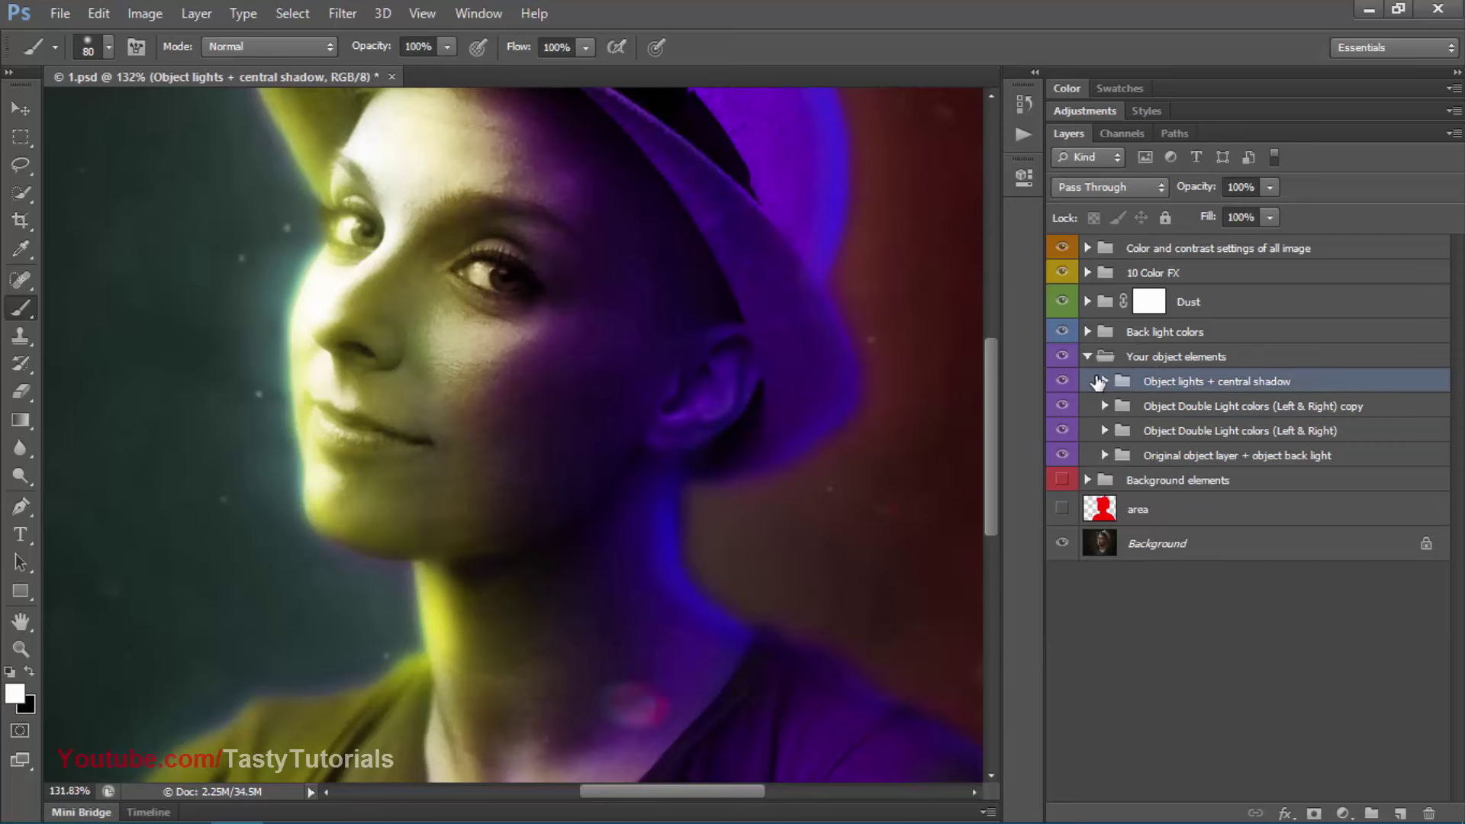
left_click(1086, 356)
left_click(1187, 335)
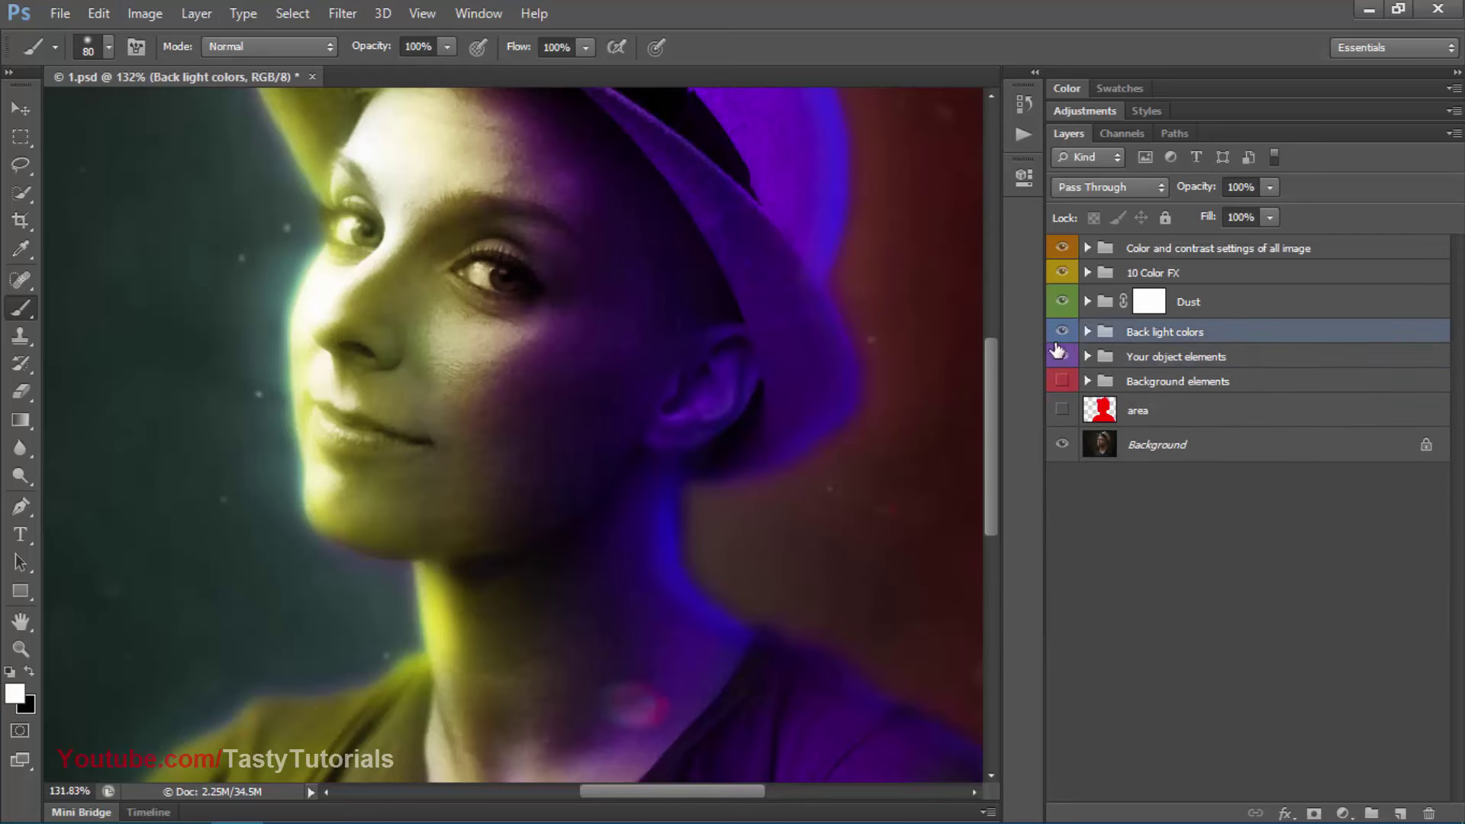
left_click(1088, 336)
scroll(927, 361, "down", 3)
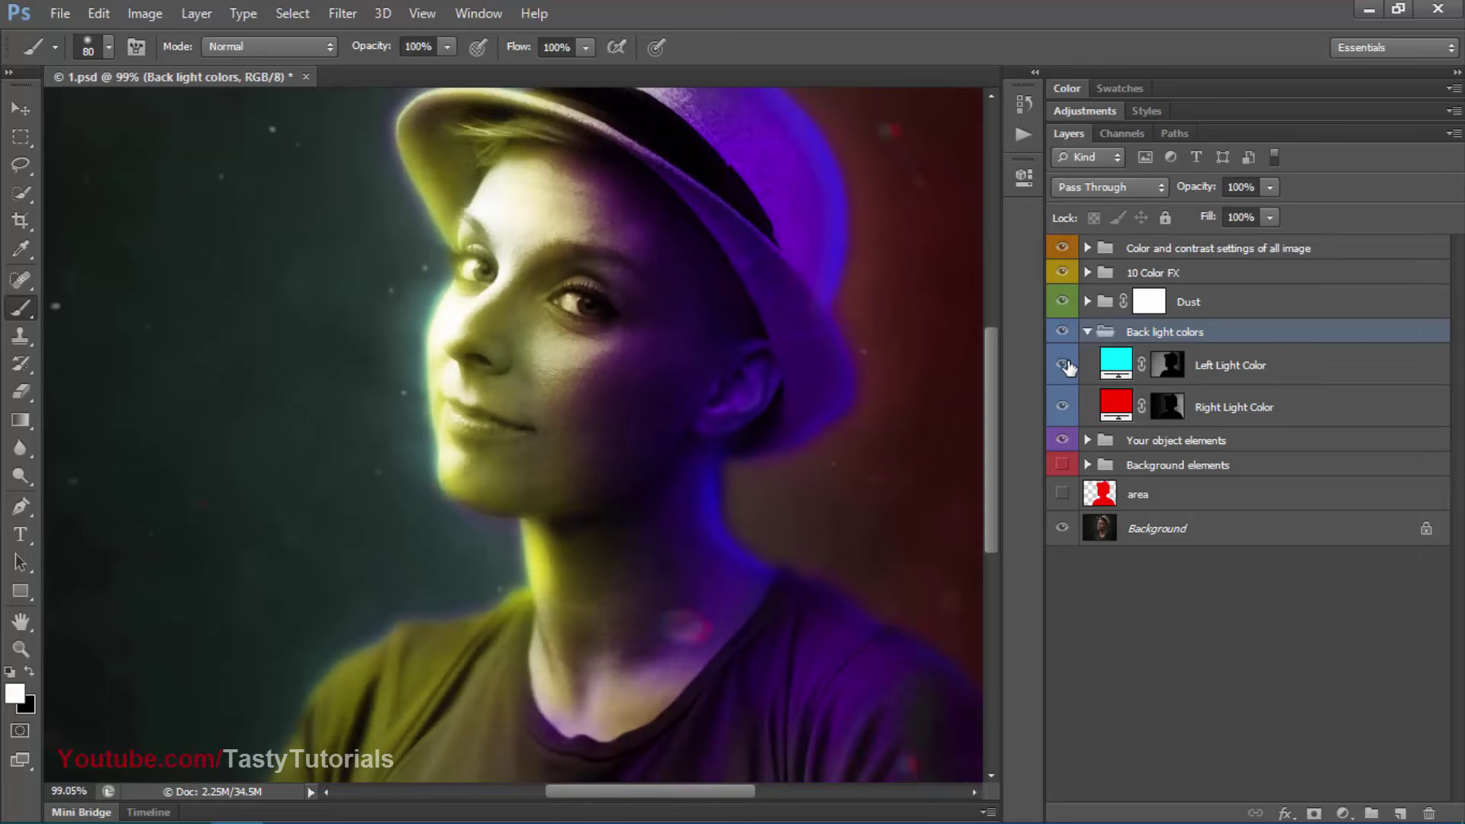
scroll(737, 374, "down", 2)
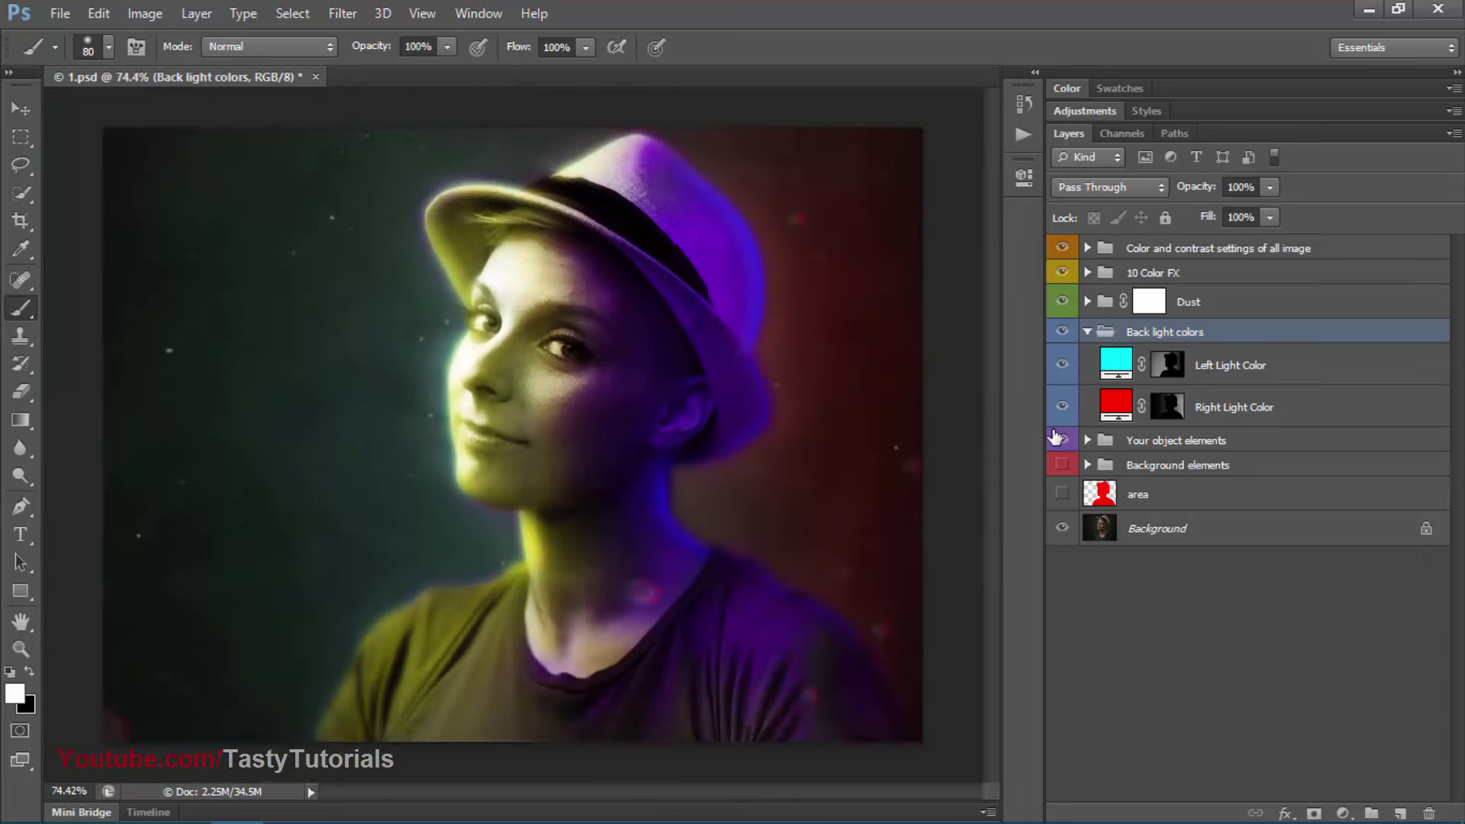
Change the Left Light Color fill in the Back light colors group to yellow ffde00
double_click(1119, 369)
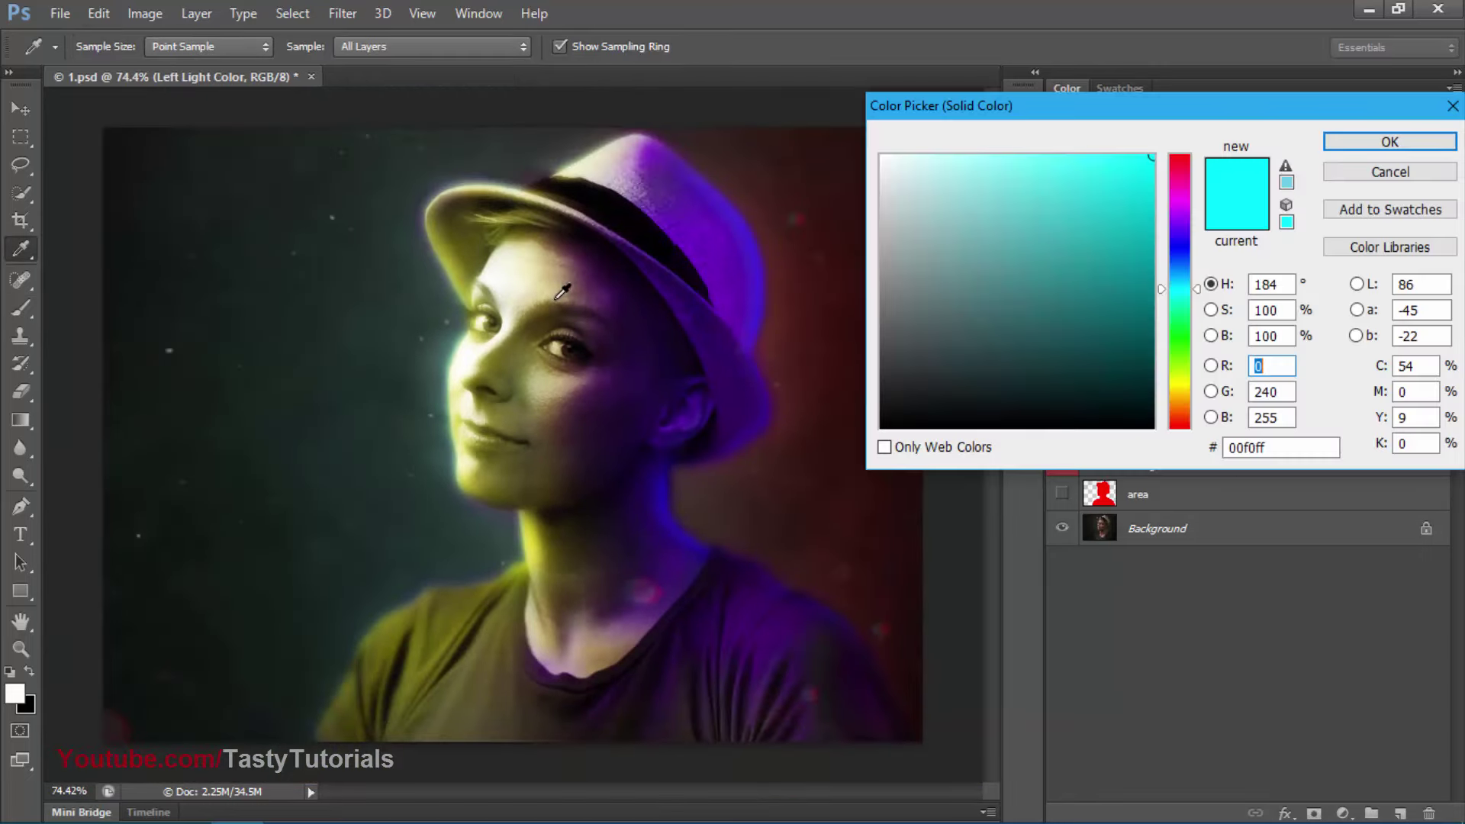
left_click(418, 586)
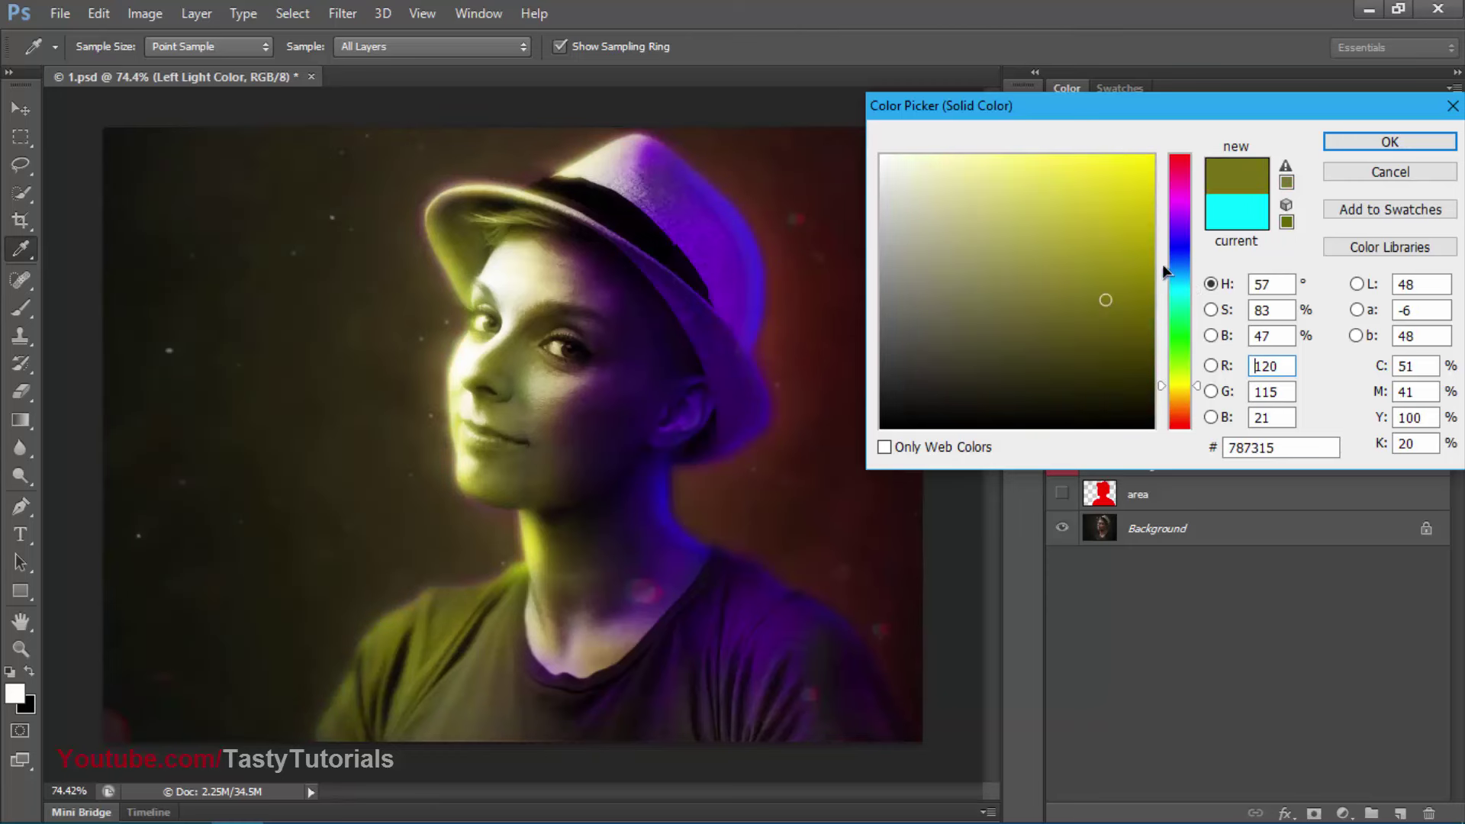
left_click(1146, 200)
left_click_drag(1184, 387, 1182, 388)
left_click(1153, 155)
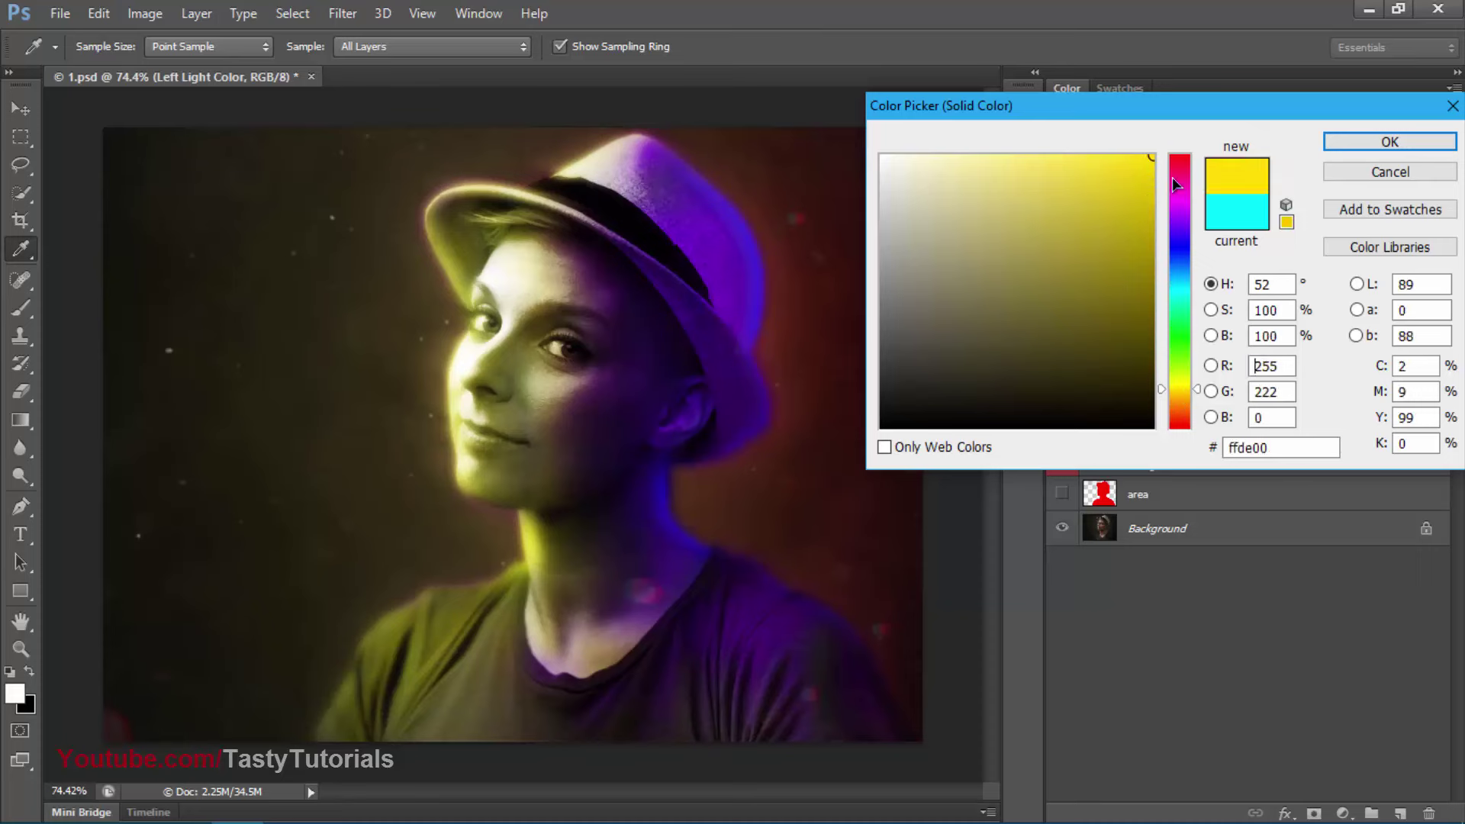
left_click(1366, 142)
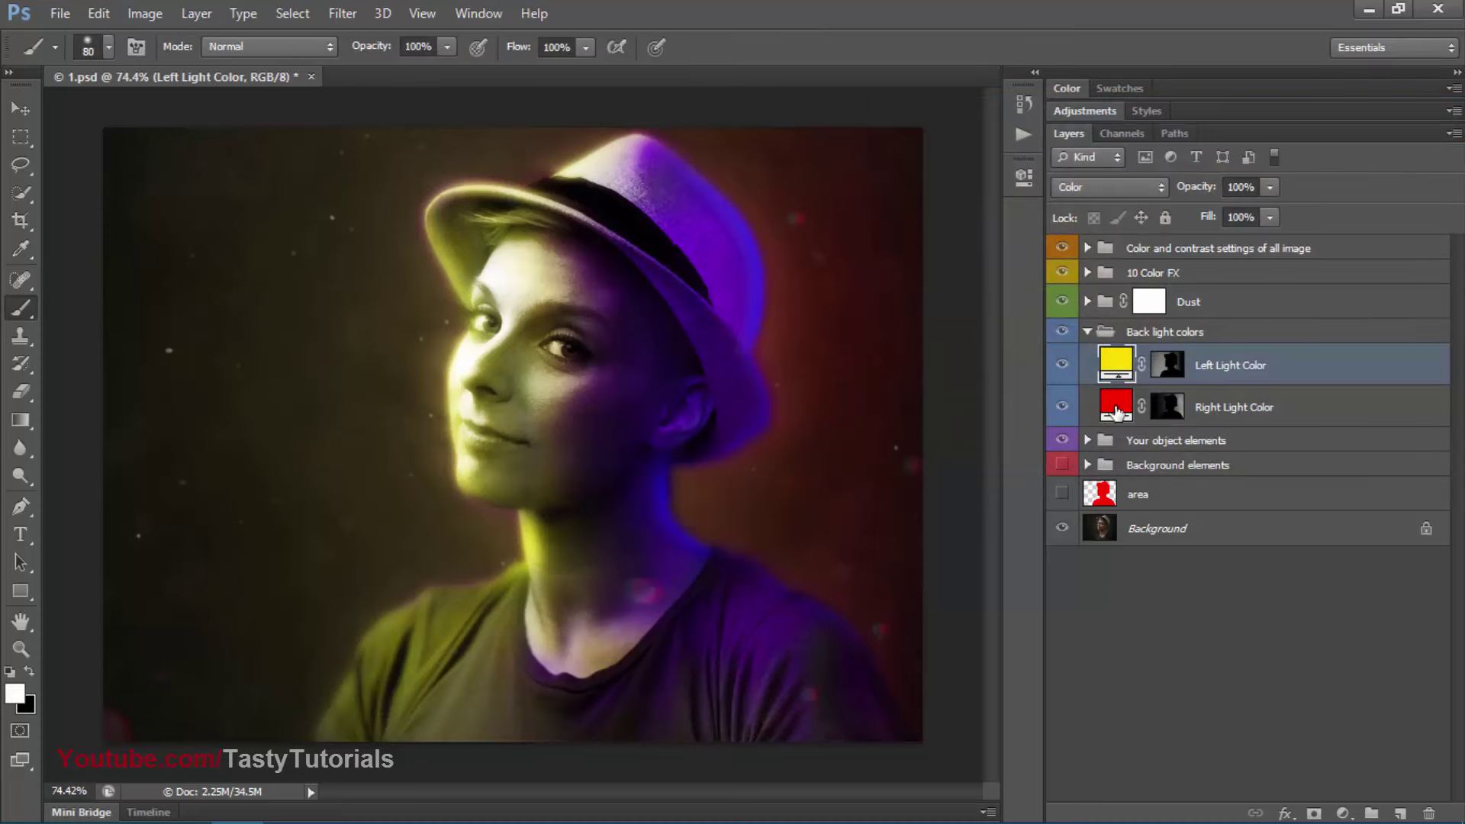
Change the Right Light Color fill in the Back light colors group to violet 6c00ff
double_click(1116, 407)
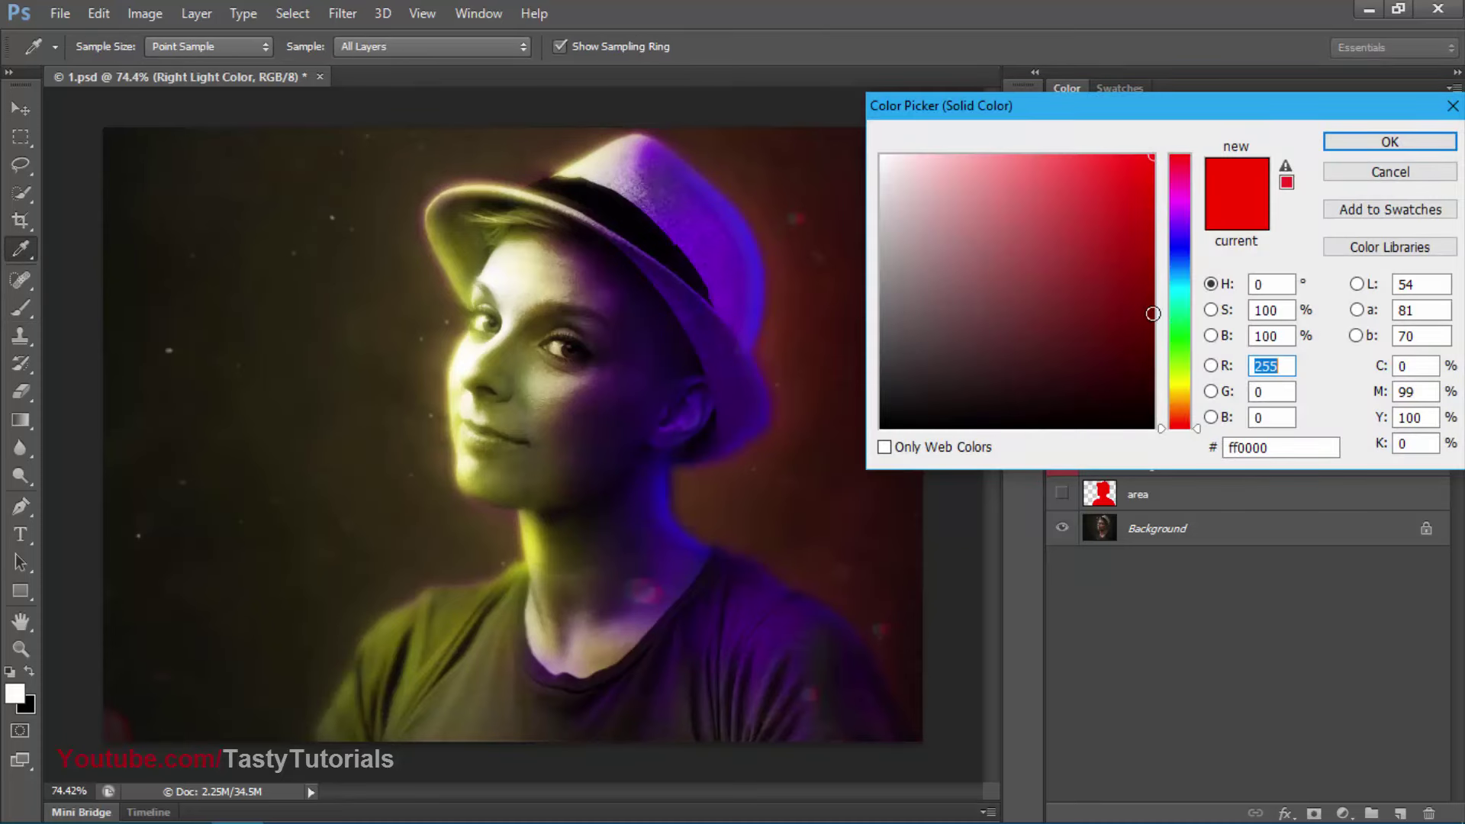
left_click_drag(1182, 293, 1180, 226)
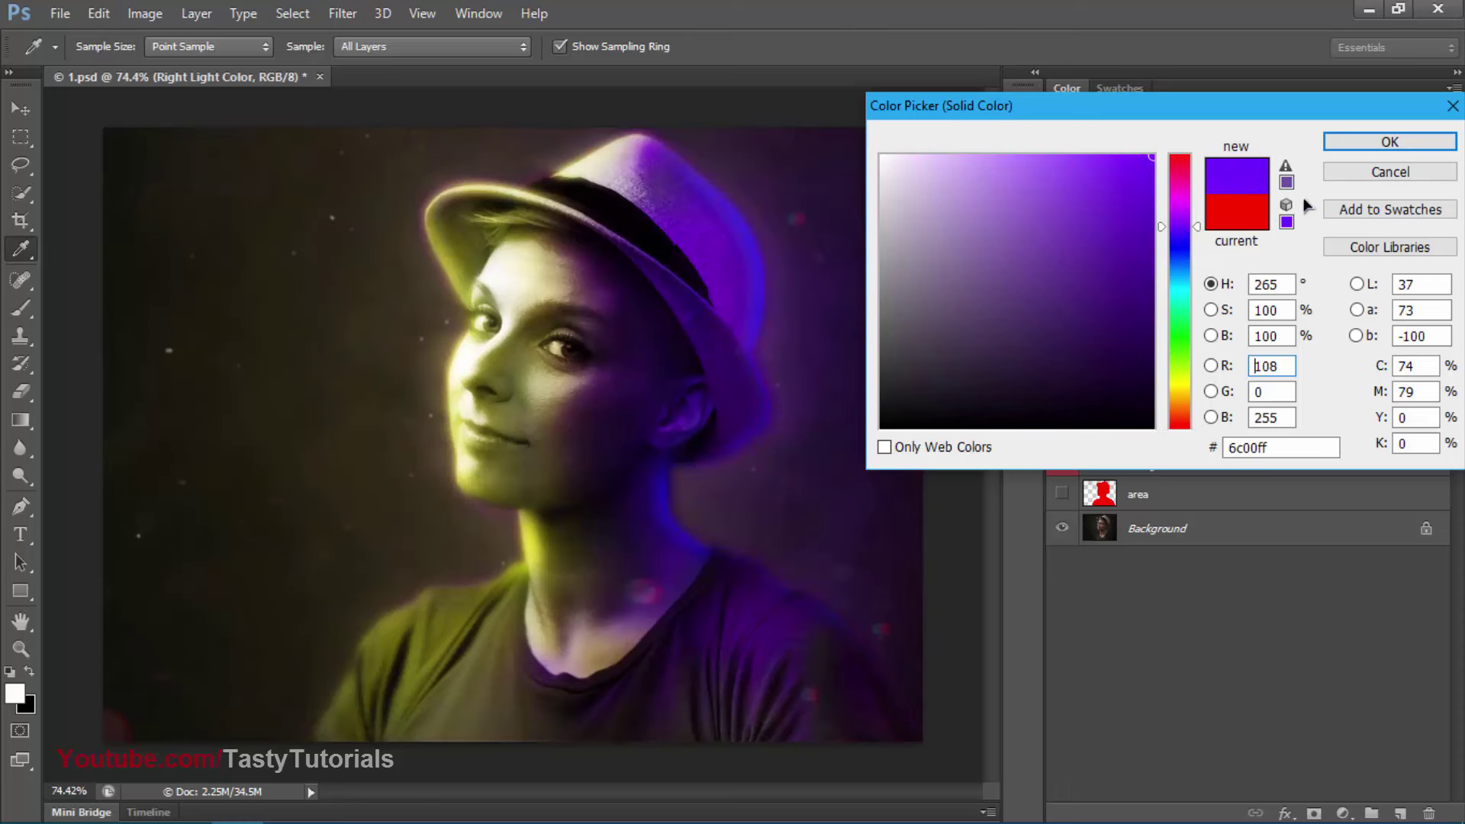
left_click(1389, 142)
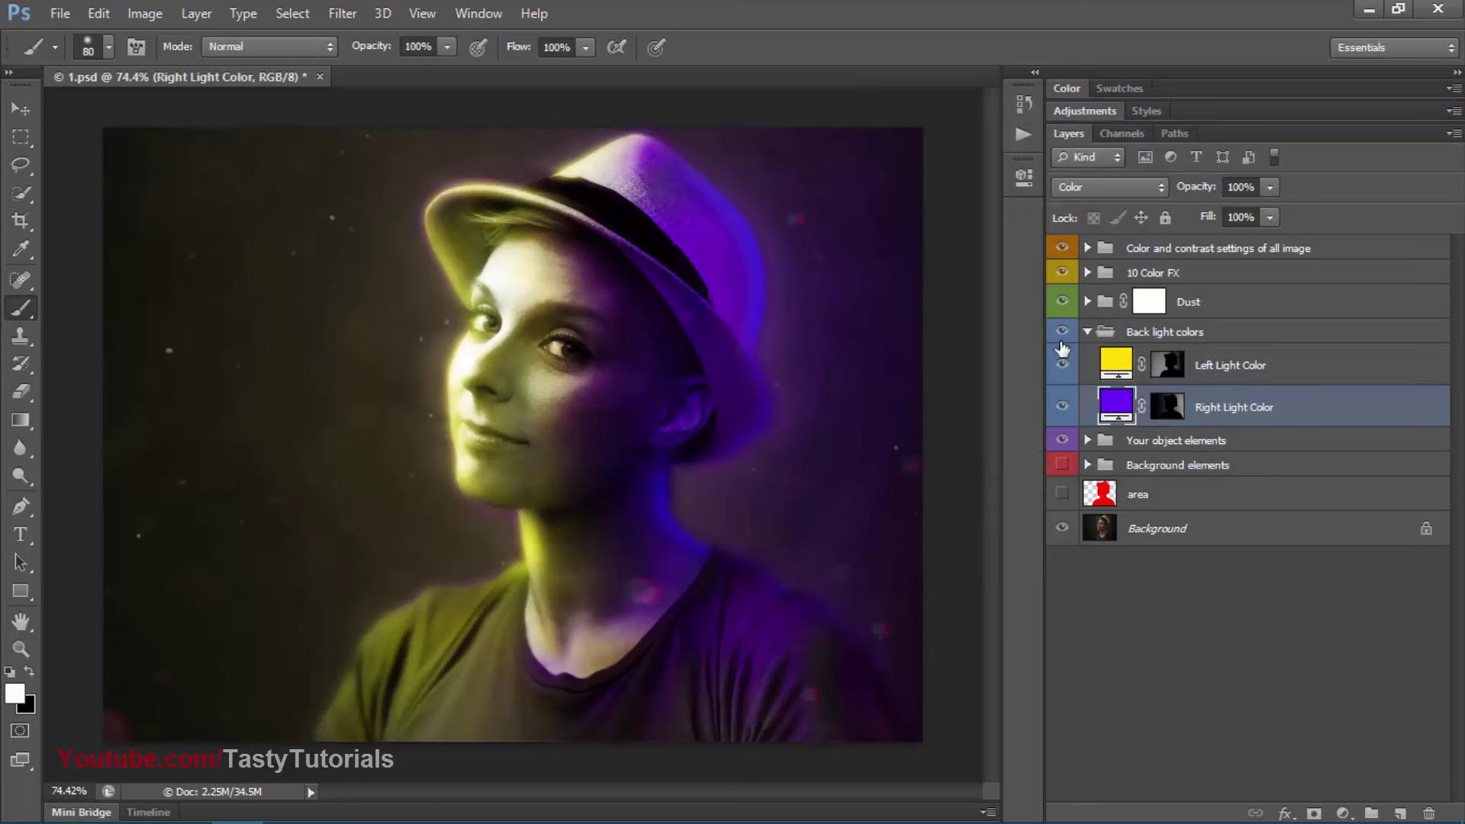
Collapse the Back light colors group and duplicate it twice to intensify the background glow
left_click(1087, 331)
key("ctrl+j")
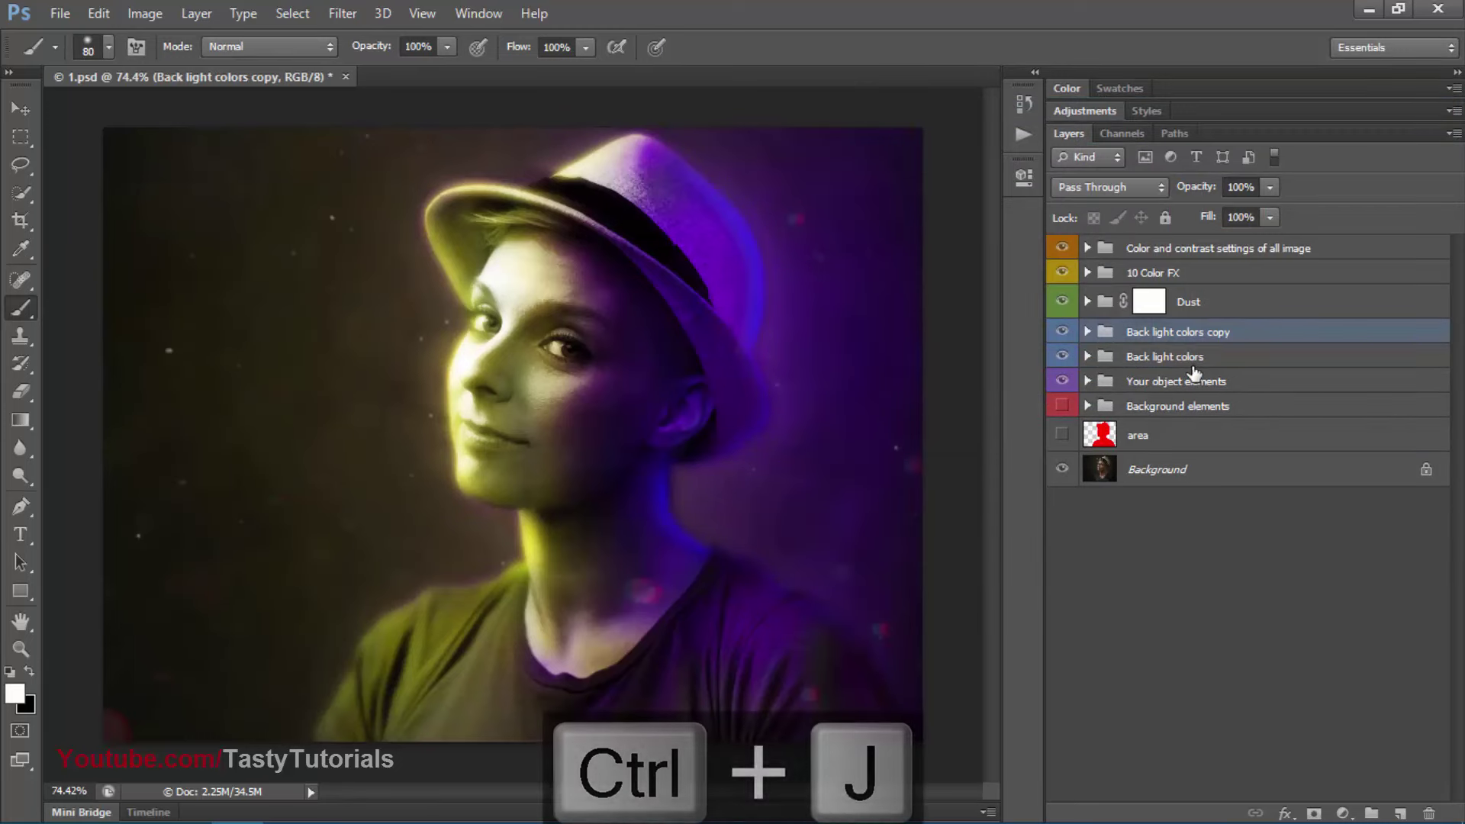
key("ctrl+j")
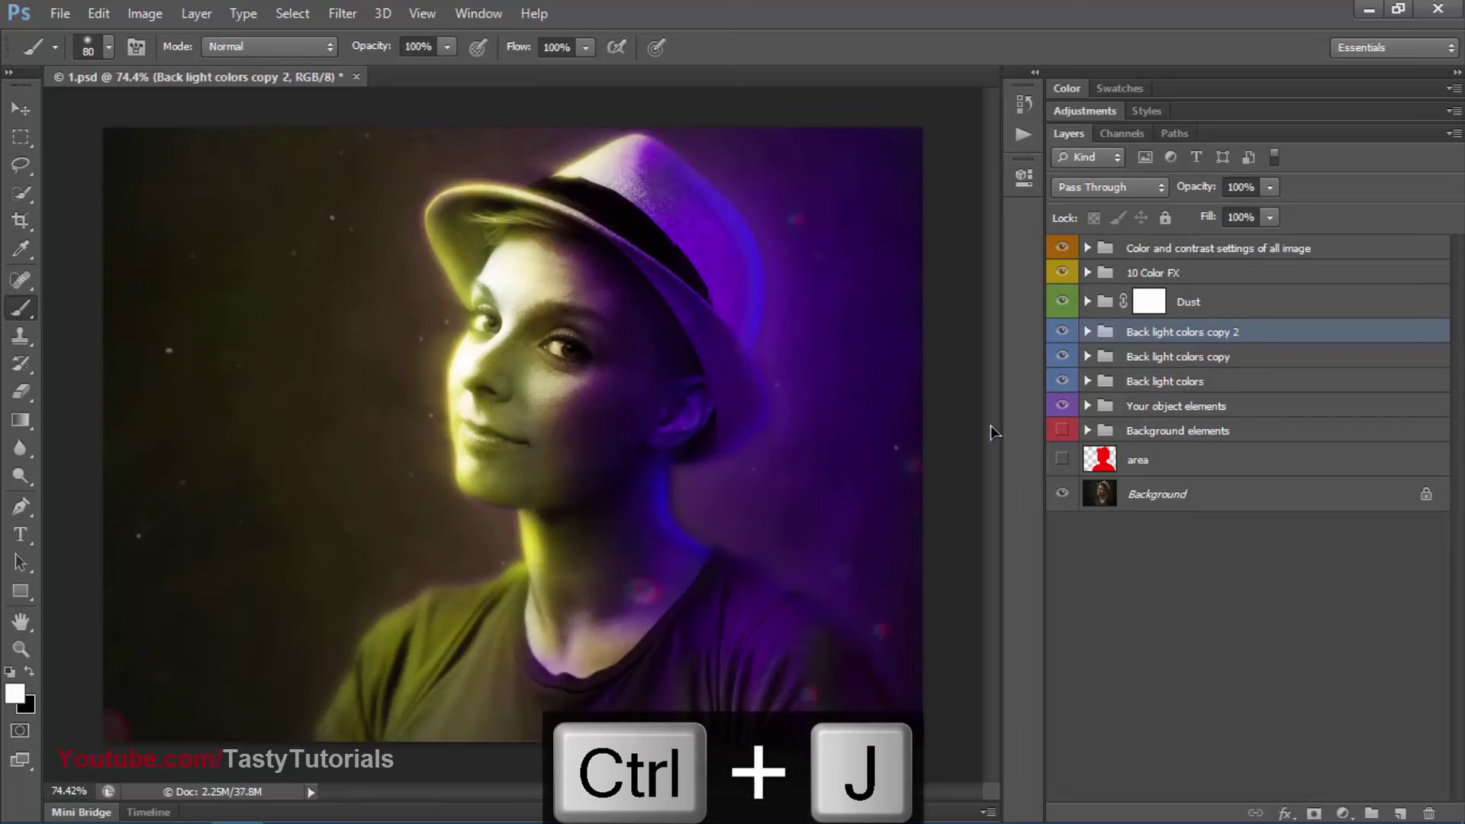
Shift the left dust color in the Dust group to hue -54 and saturation +27
left_click(1150, 302)
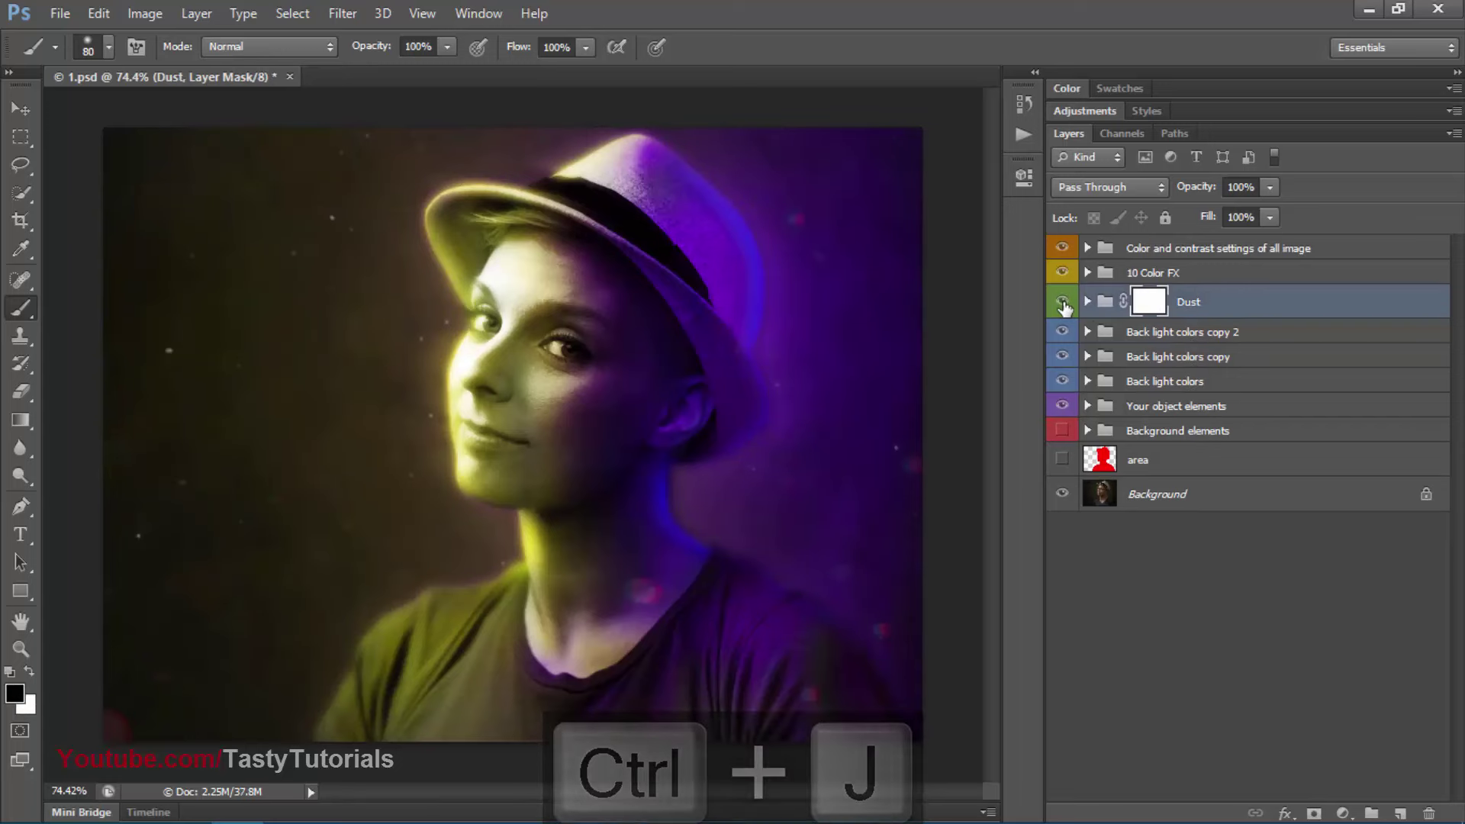
key("x")
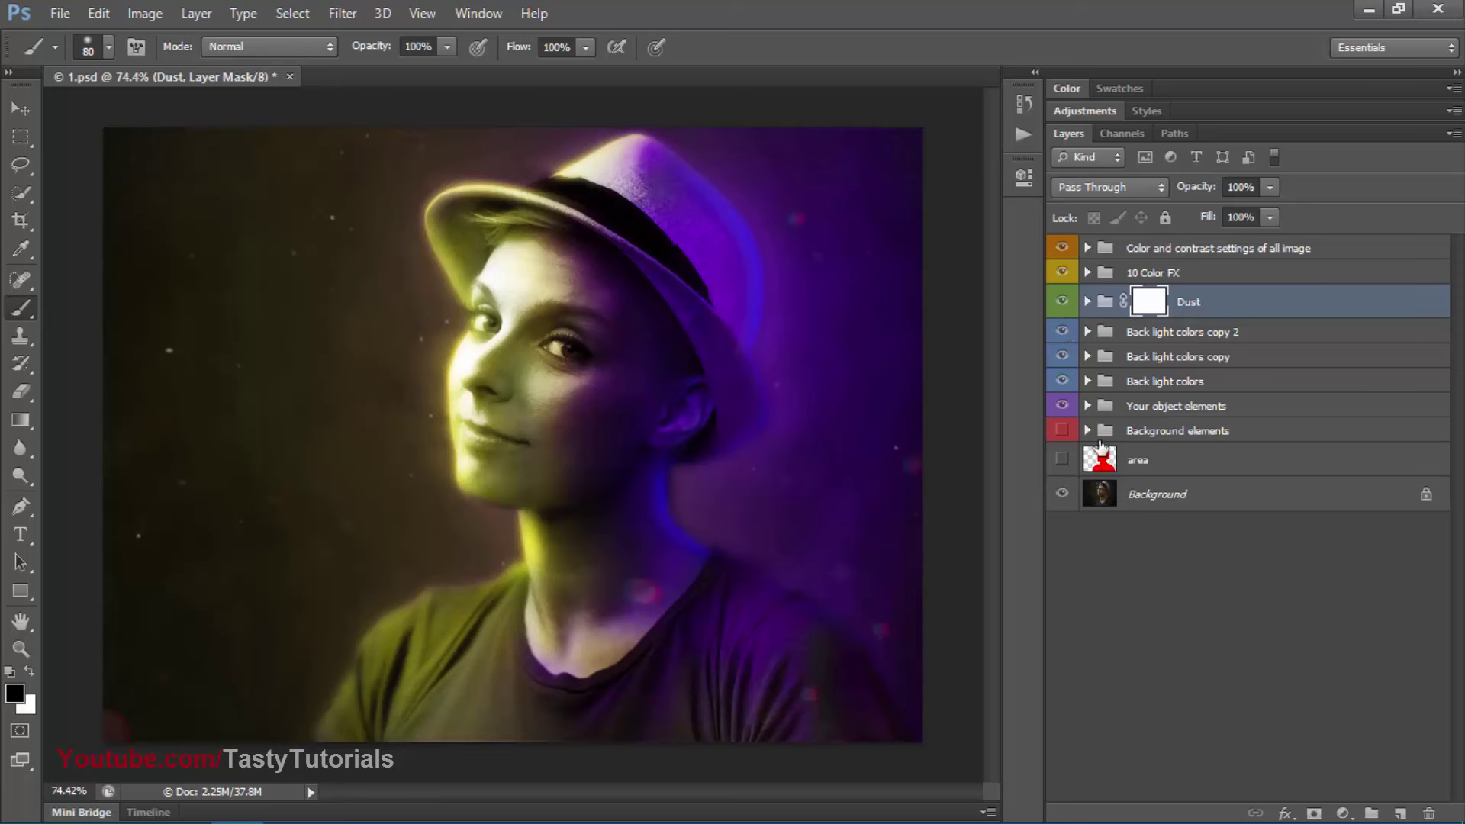
left_click(1087, 301)
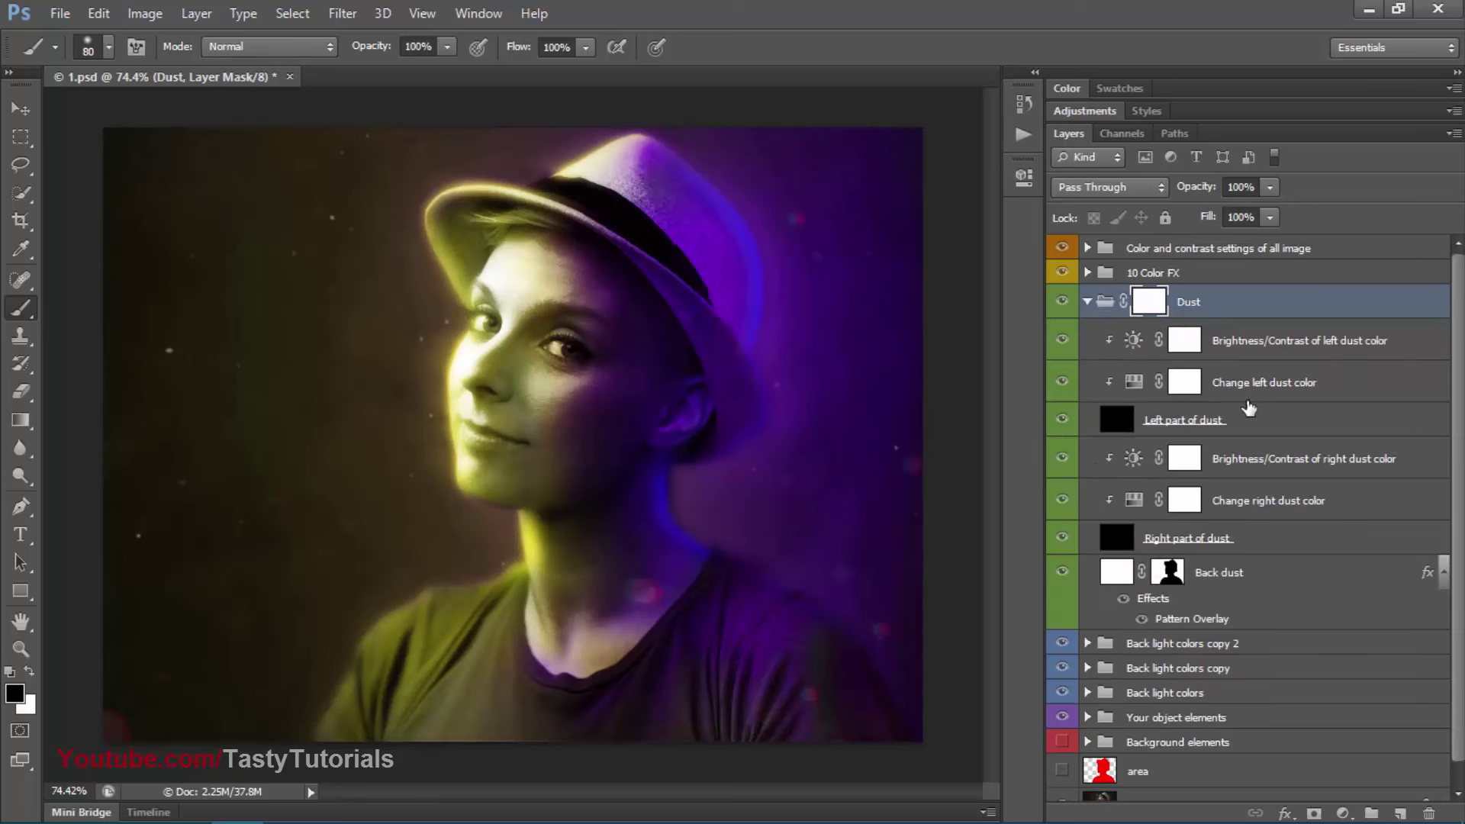
left_click(1169, 389)
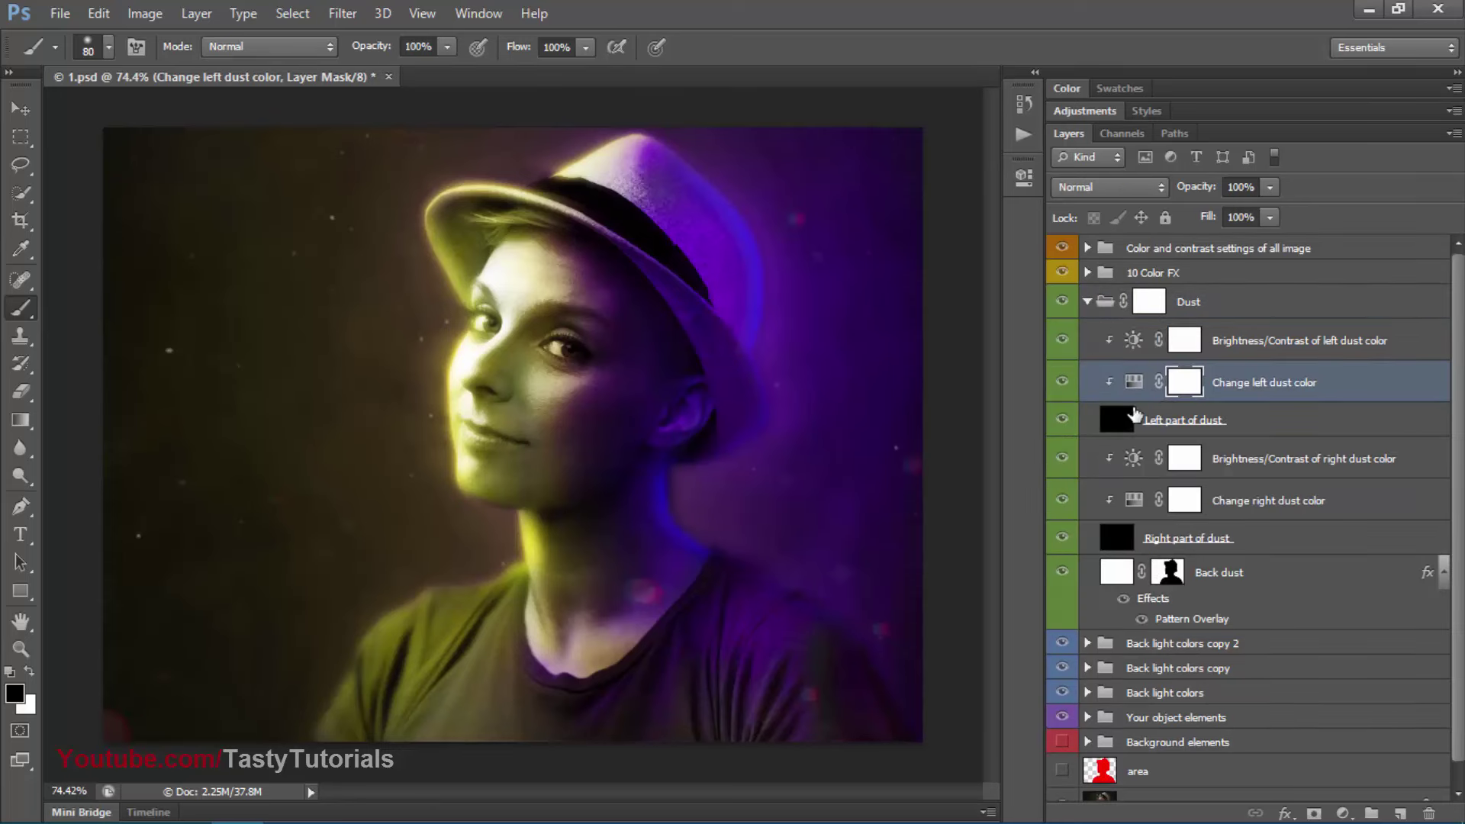
double_click(1134, 381)
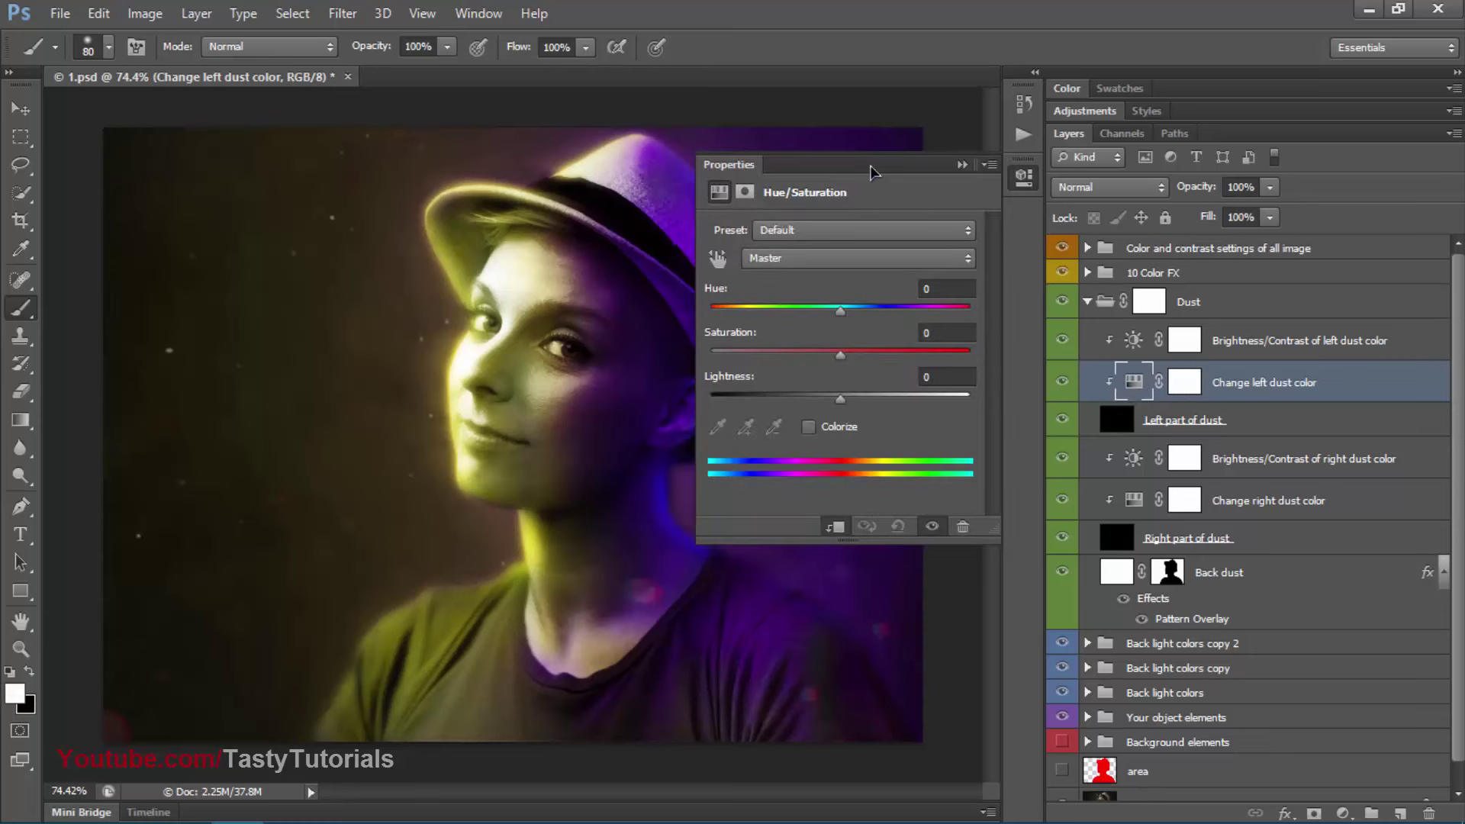
left_click_drag(869, 171, 883, 171)
left_click_drag(852, 311, 788, 318)
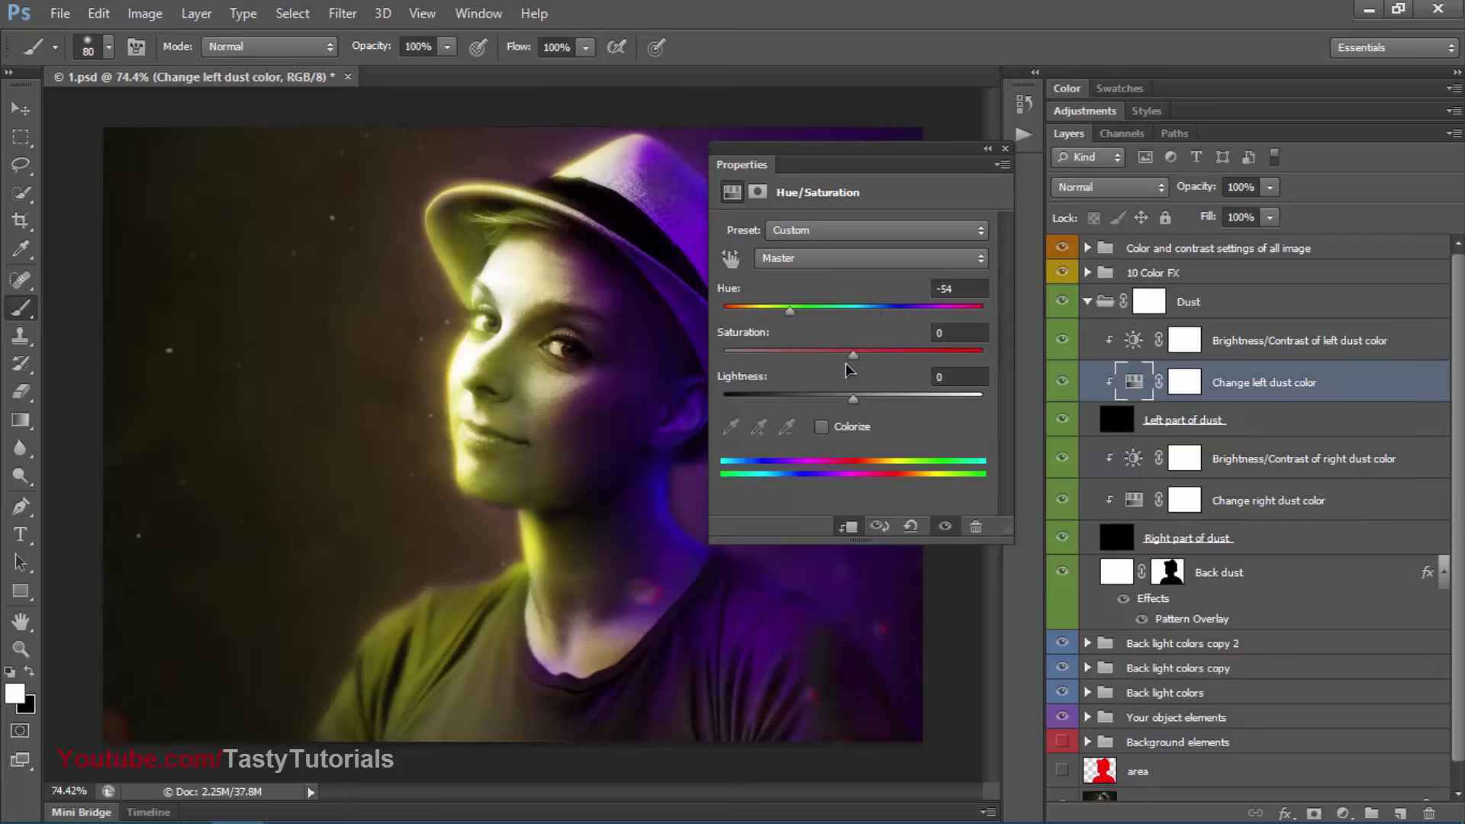
left_click_drag(852, 353, 890, 369)
Set the right dust color adjustment in the Dust group to hue +12 and saturation +100
left_click(1132, 500)
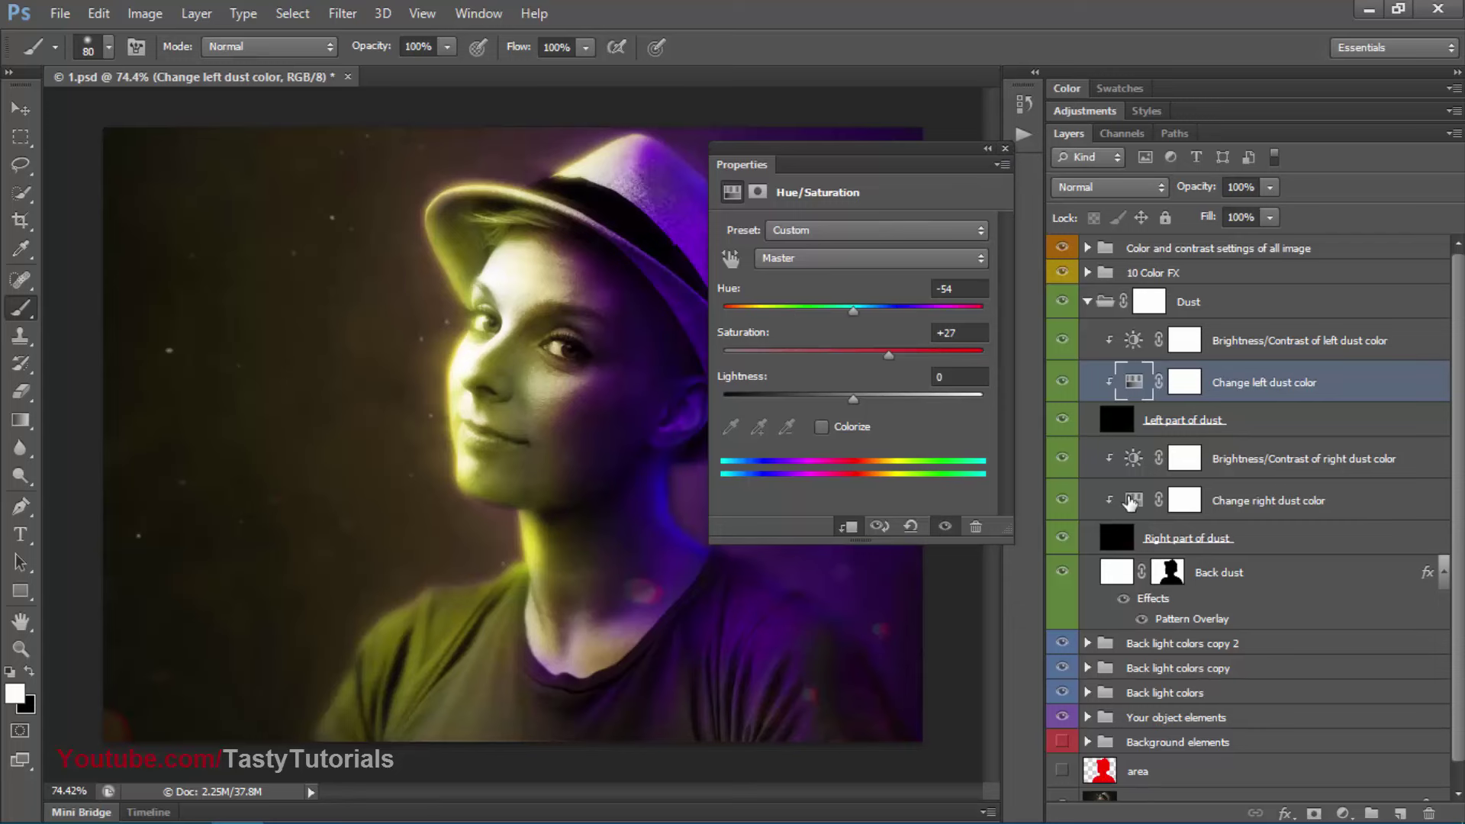
left_click(1132, 499)
left_click_drag(853, 356, 992, 377)
mouse_move(853, 310)
left_mouse_down()
mouse_move(902, 321)
mouse_move(858, 318)
mouse_move(871, 321)
left_mouse_up()
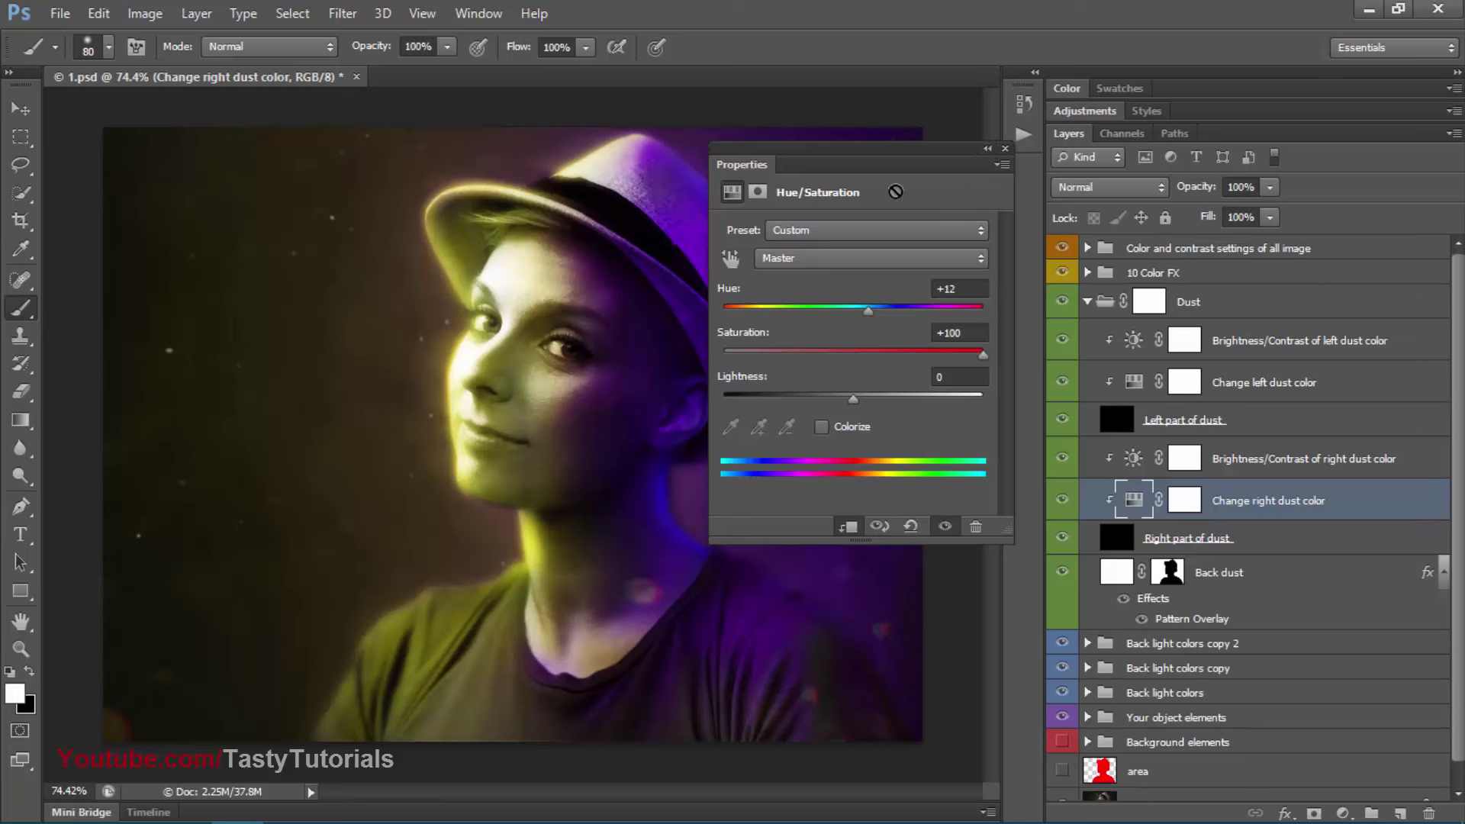
left_click(1005, 148)
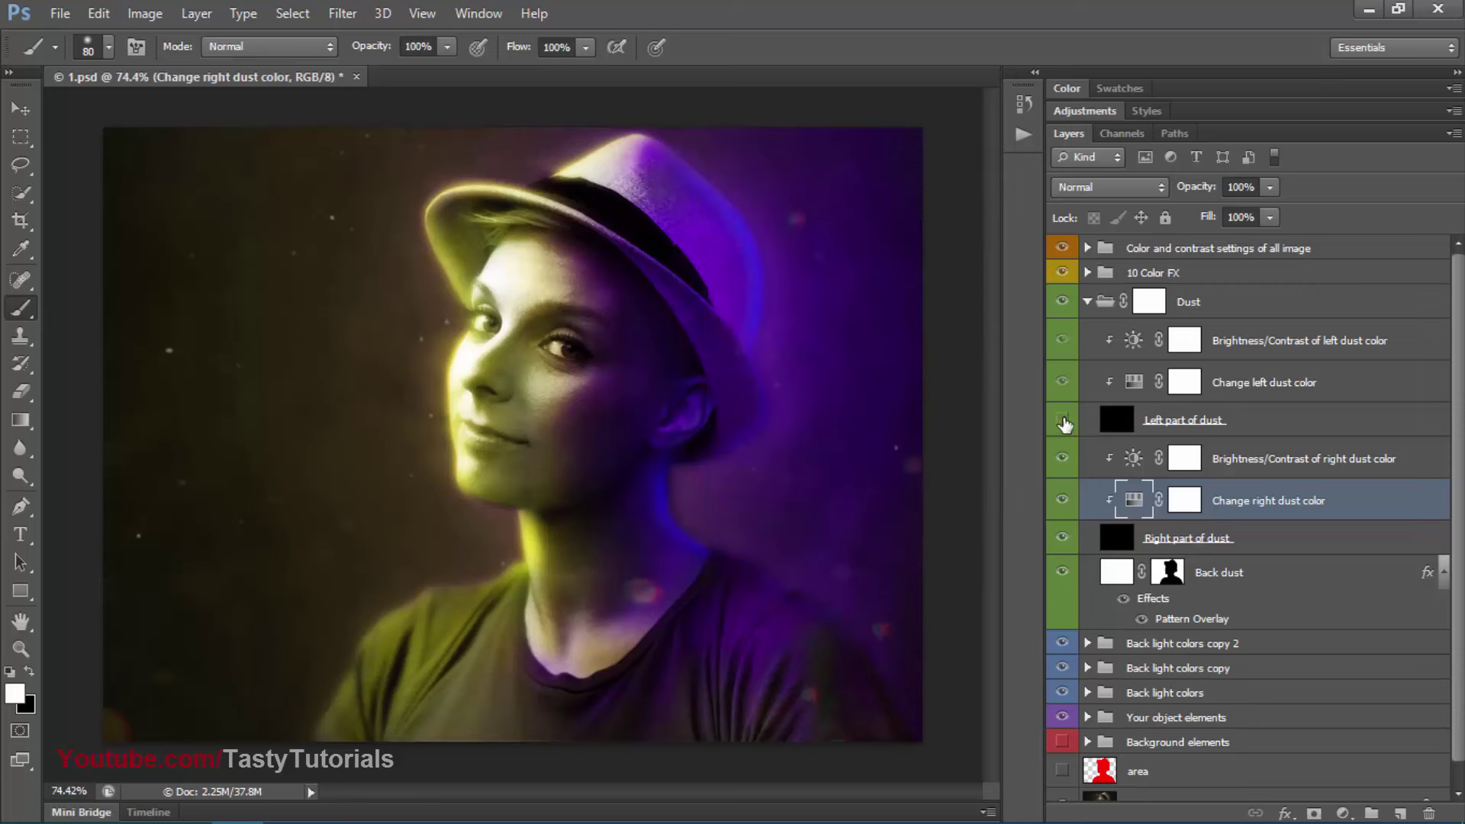
Compare the image with and without the Left part of dust layer, and collapse the Dust group
left_click(1062, 420)
left_click(1062, 420)
left_click(1062, 419)
left_click(1062, 420)
left_click(1086, 301)
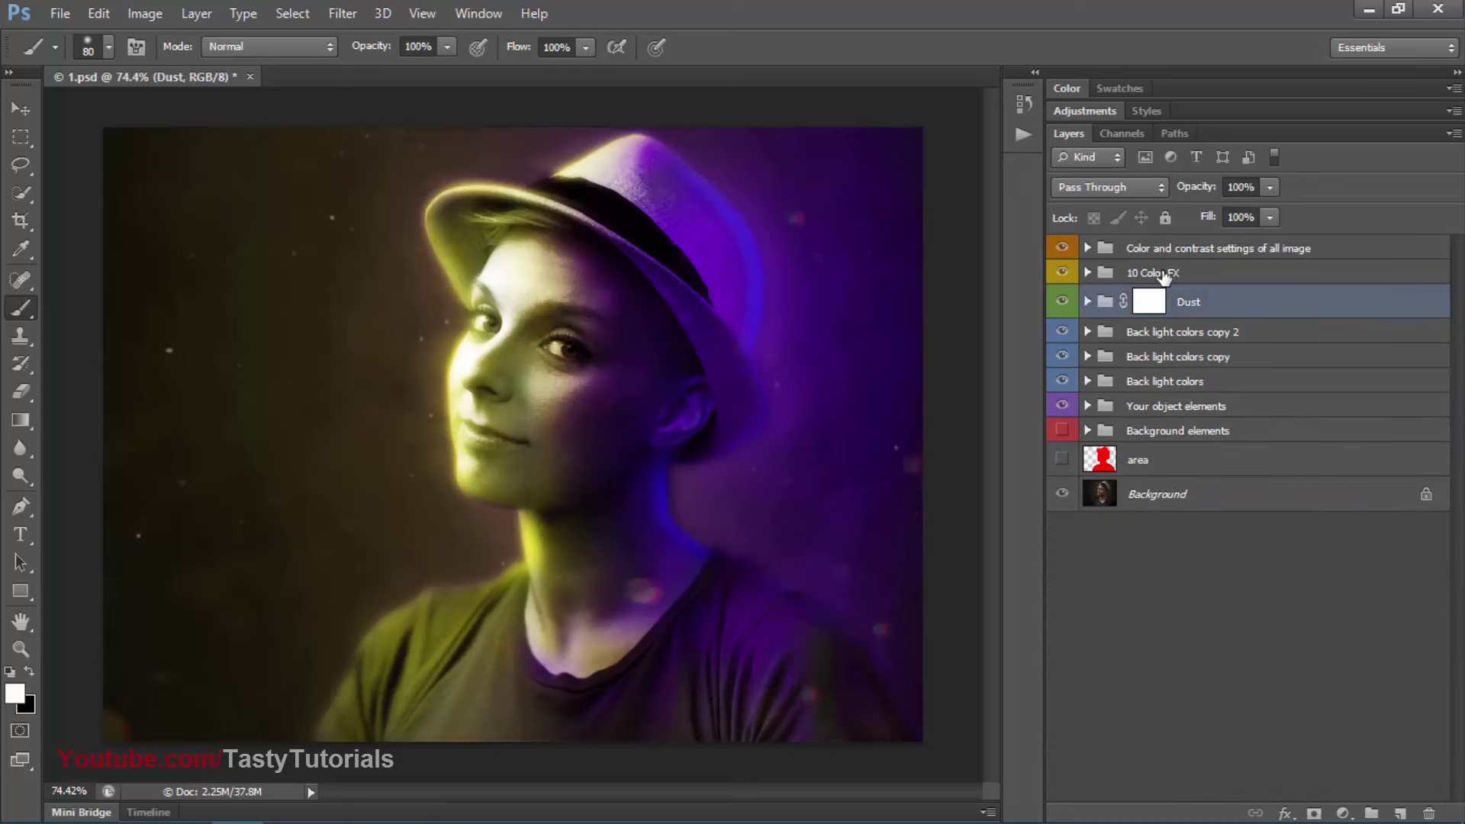
Expand the 10 Color FX group and preview the Color 10, Color 9 and Color 8 effects one at a time
left_click(1163, 275)
left_click(1086, 273)
scroll(1122, 355, "down", 1)
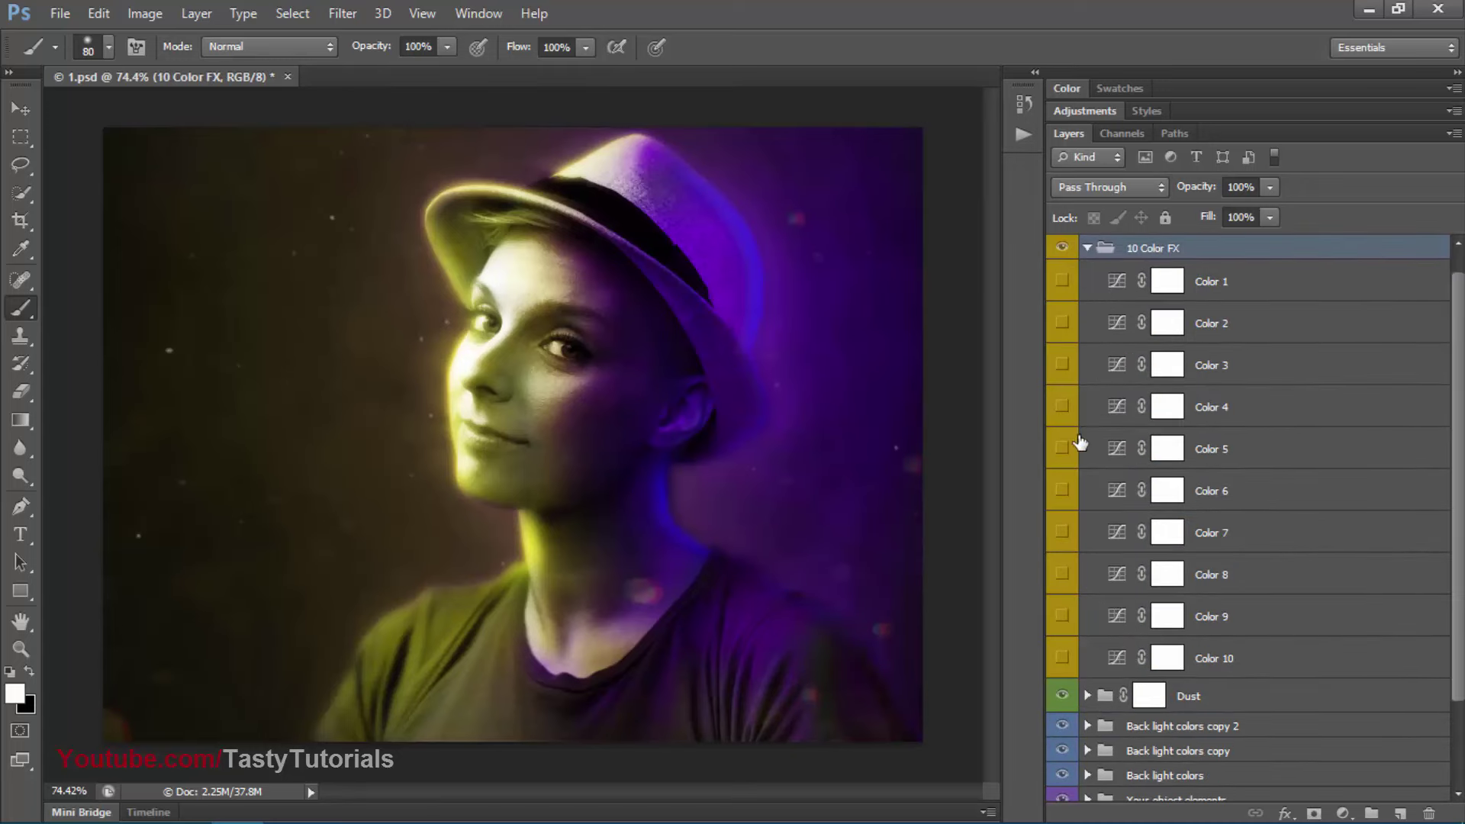
left_click(1062, 658)
left_click(1062, 615)
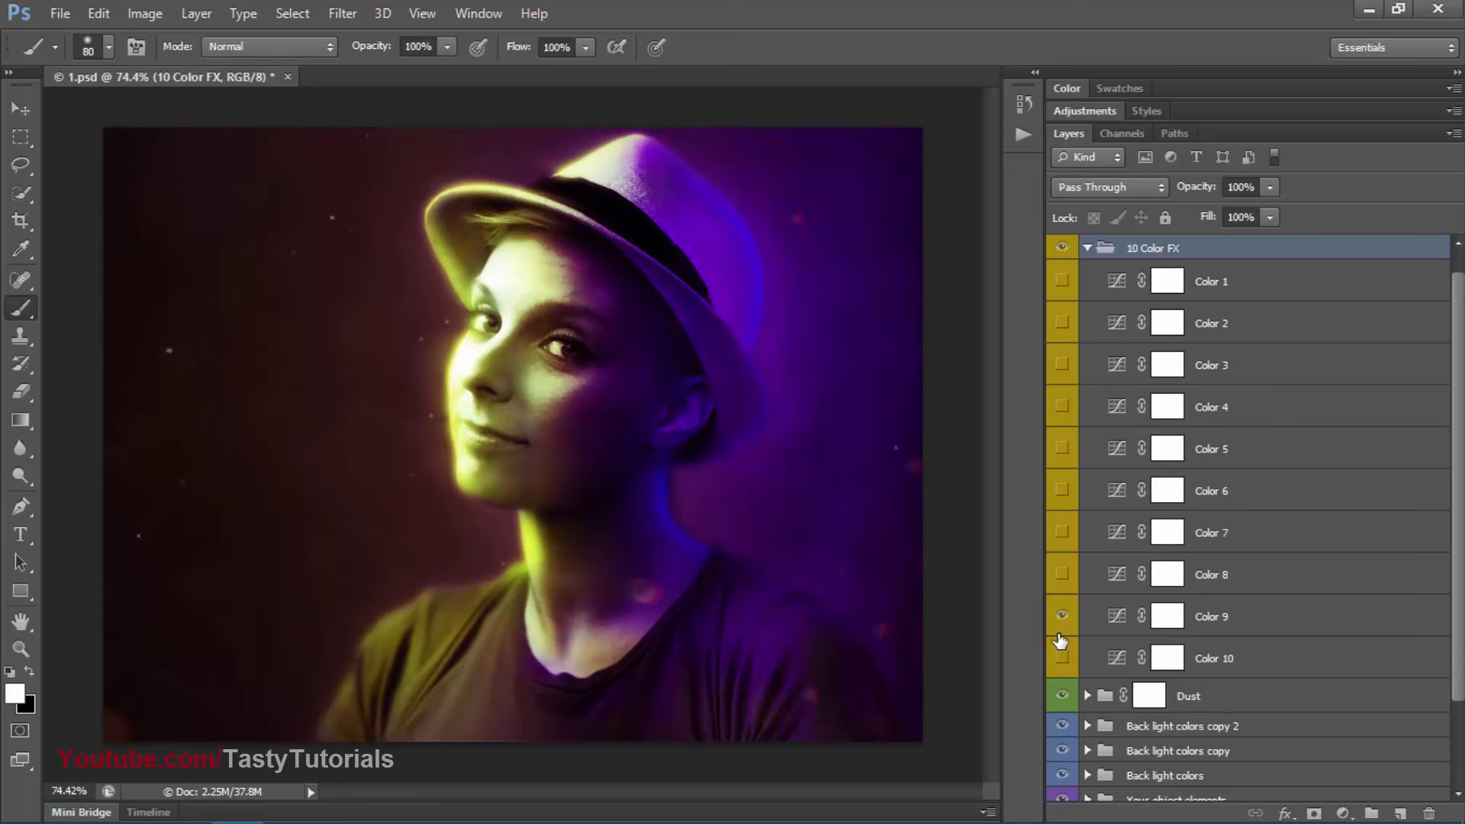
left_click(1060, 633)
left_click(1061, 615)
left_click(1062, 615)
left_click(1062, 611)
left_click(1062, 613)
left_click(1062, 574)
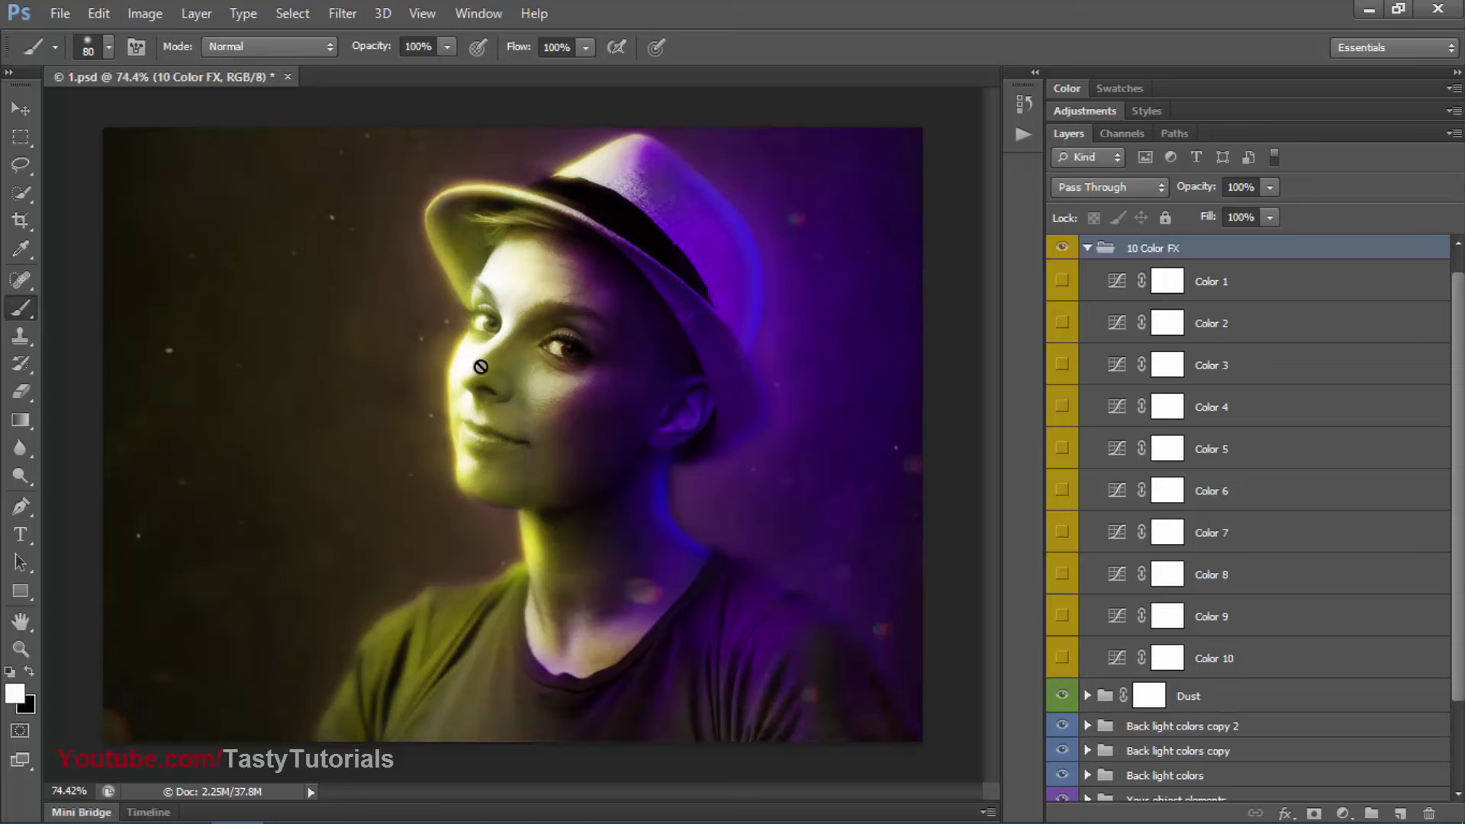
Compare the portrait with and without the Object Double Light colors (Left & Right) copy group inside Your object elements
scroll(1108, 626, "down", 3)
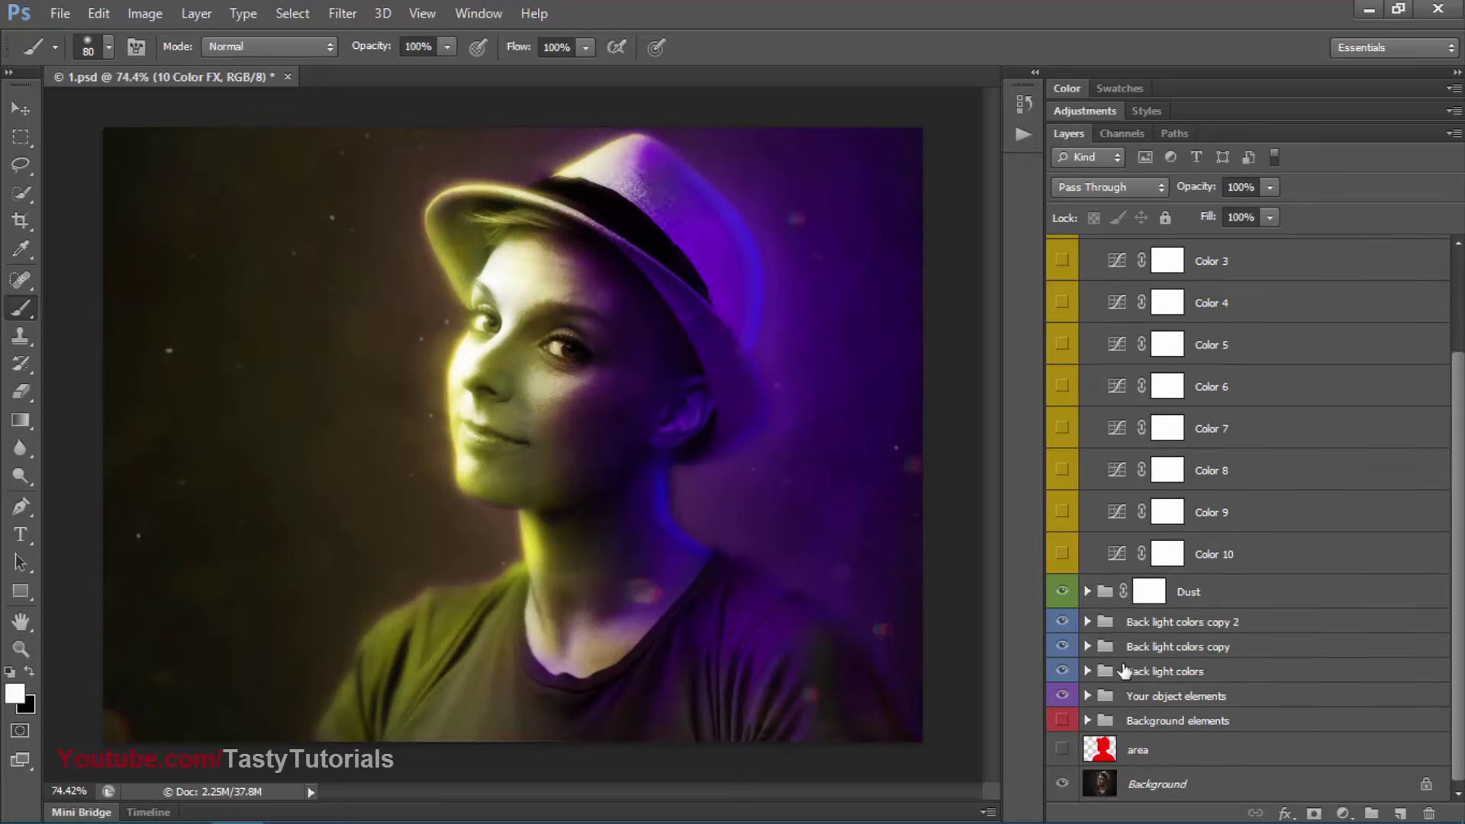
left_click(1172, 673)
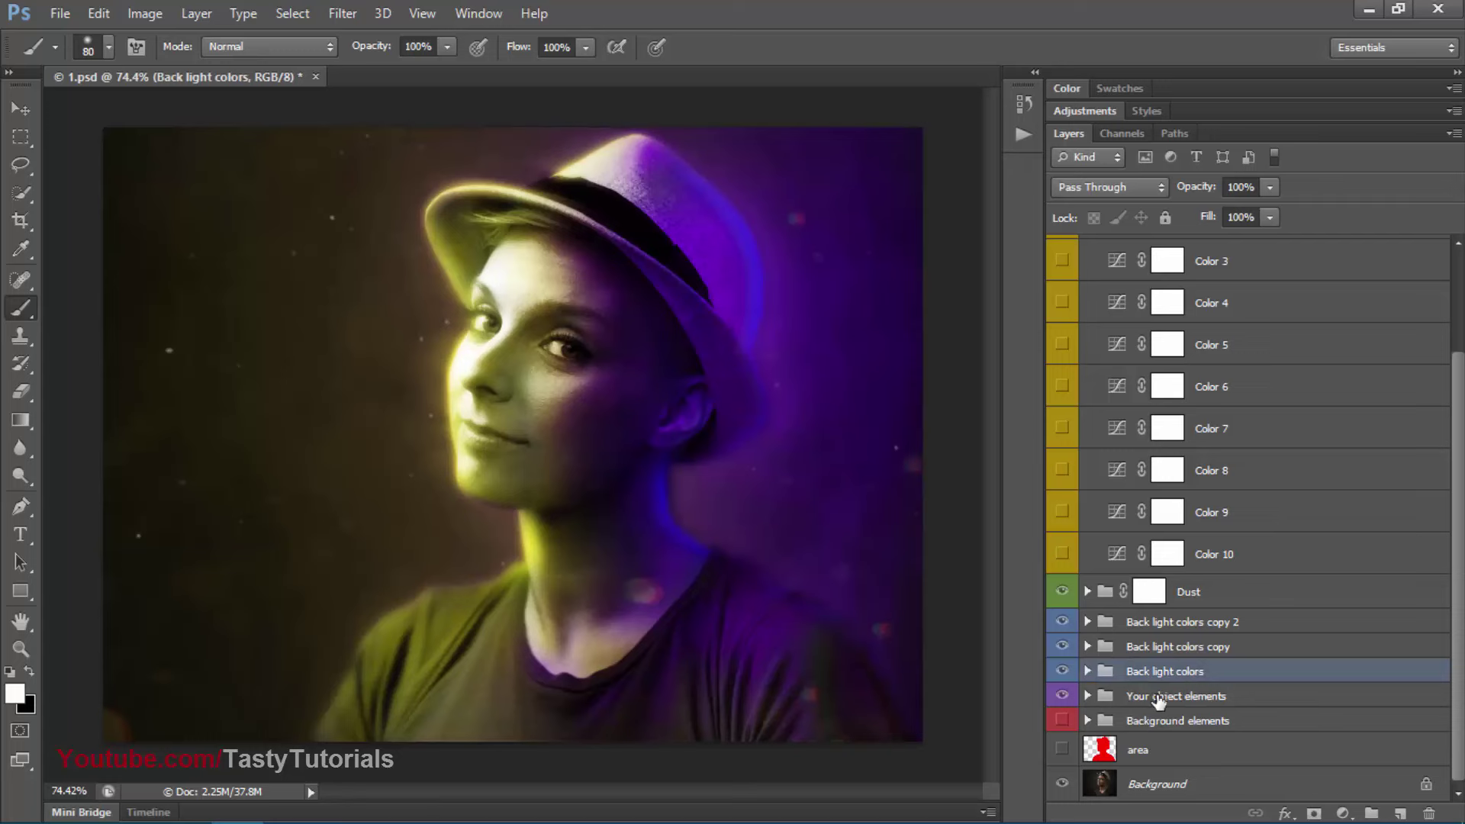
left_click(1144, 697)
left_click(1088, 697)
scroll(1099, 686, "down", 2)
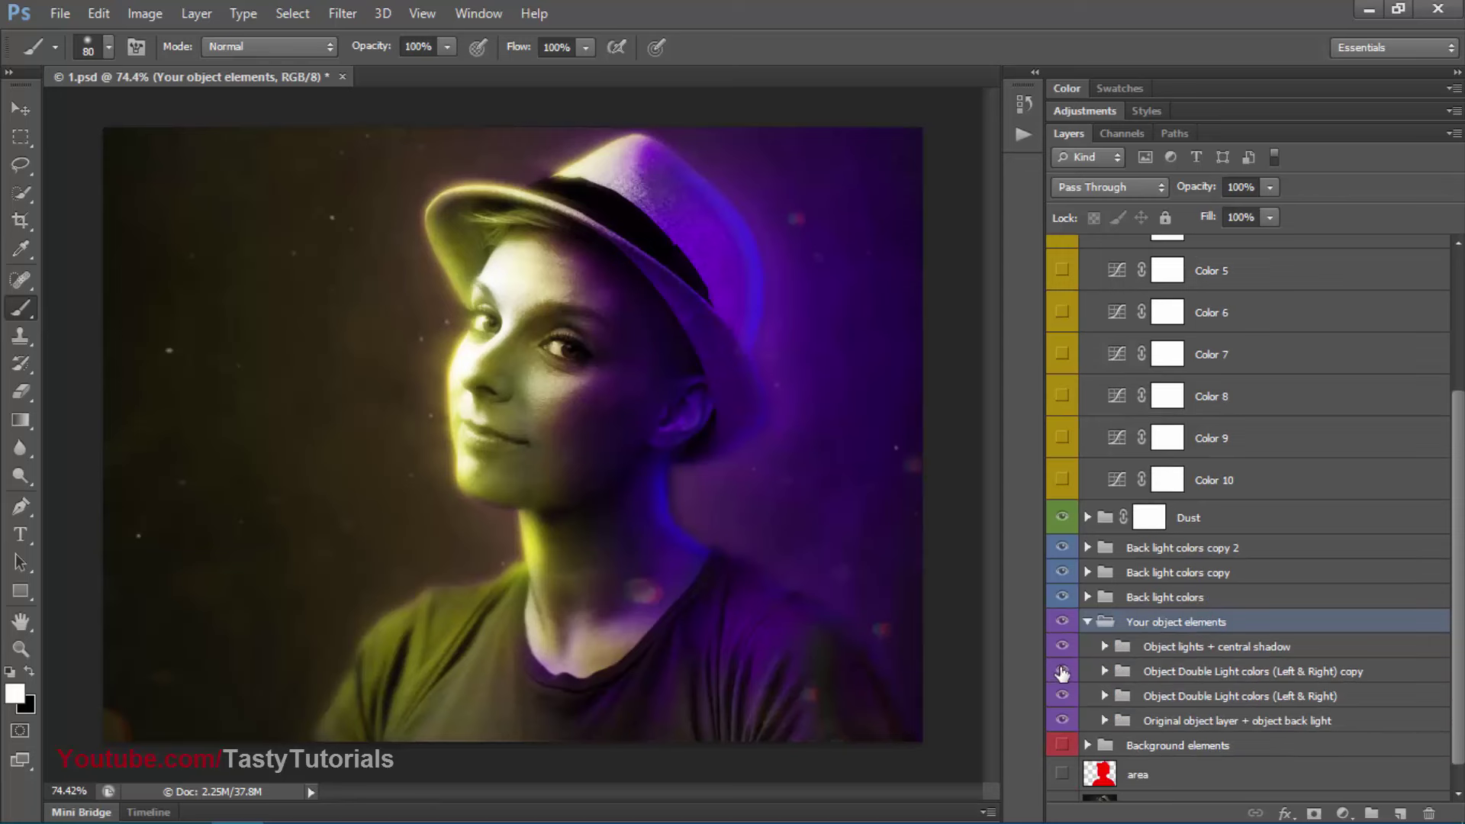
left_click(1061, 671)
left_click(1061, 671)
left_click(1061, 671)
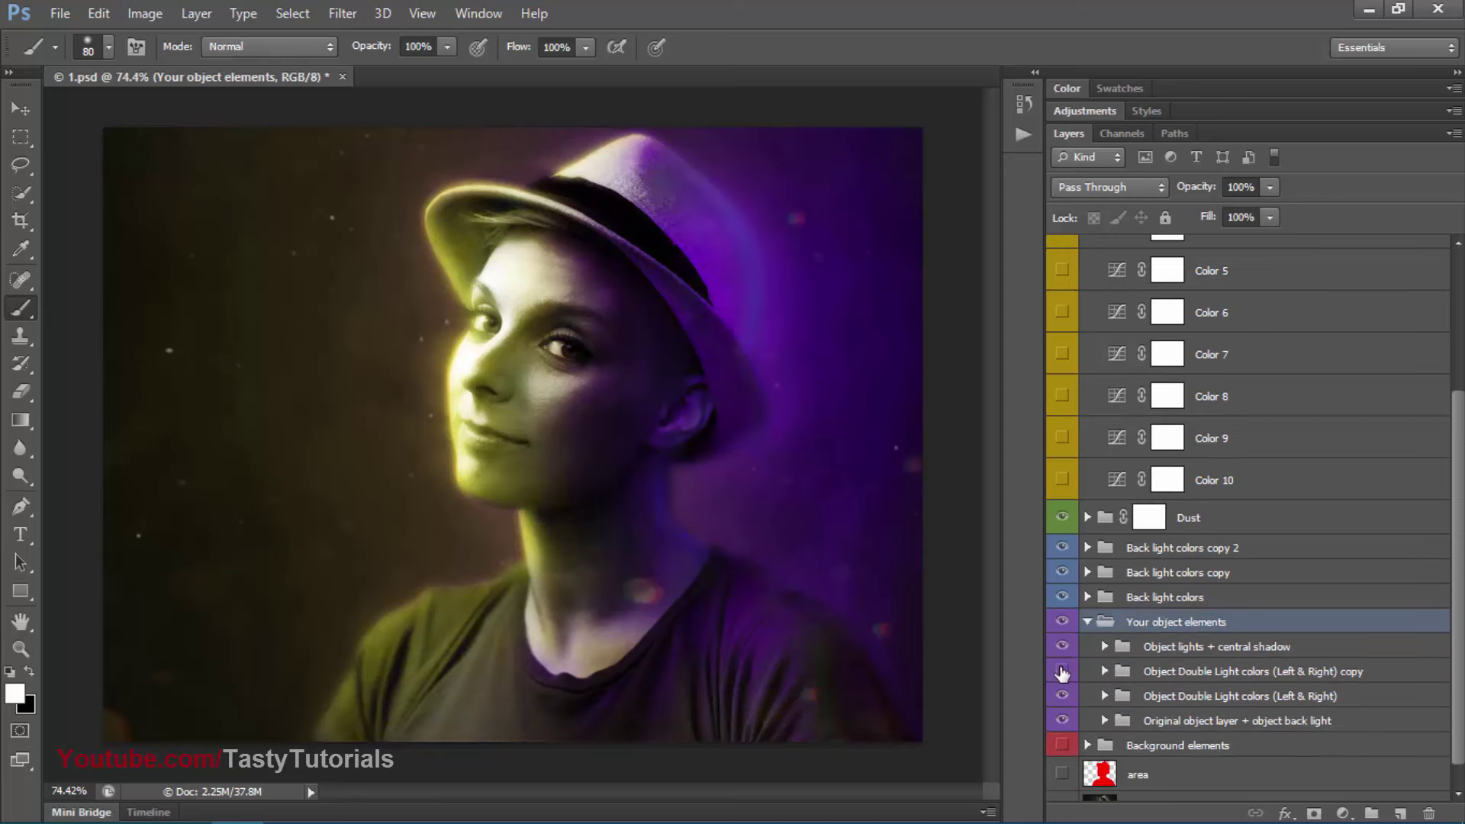
left_click(1061, 671)
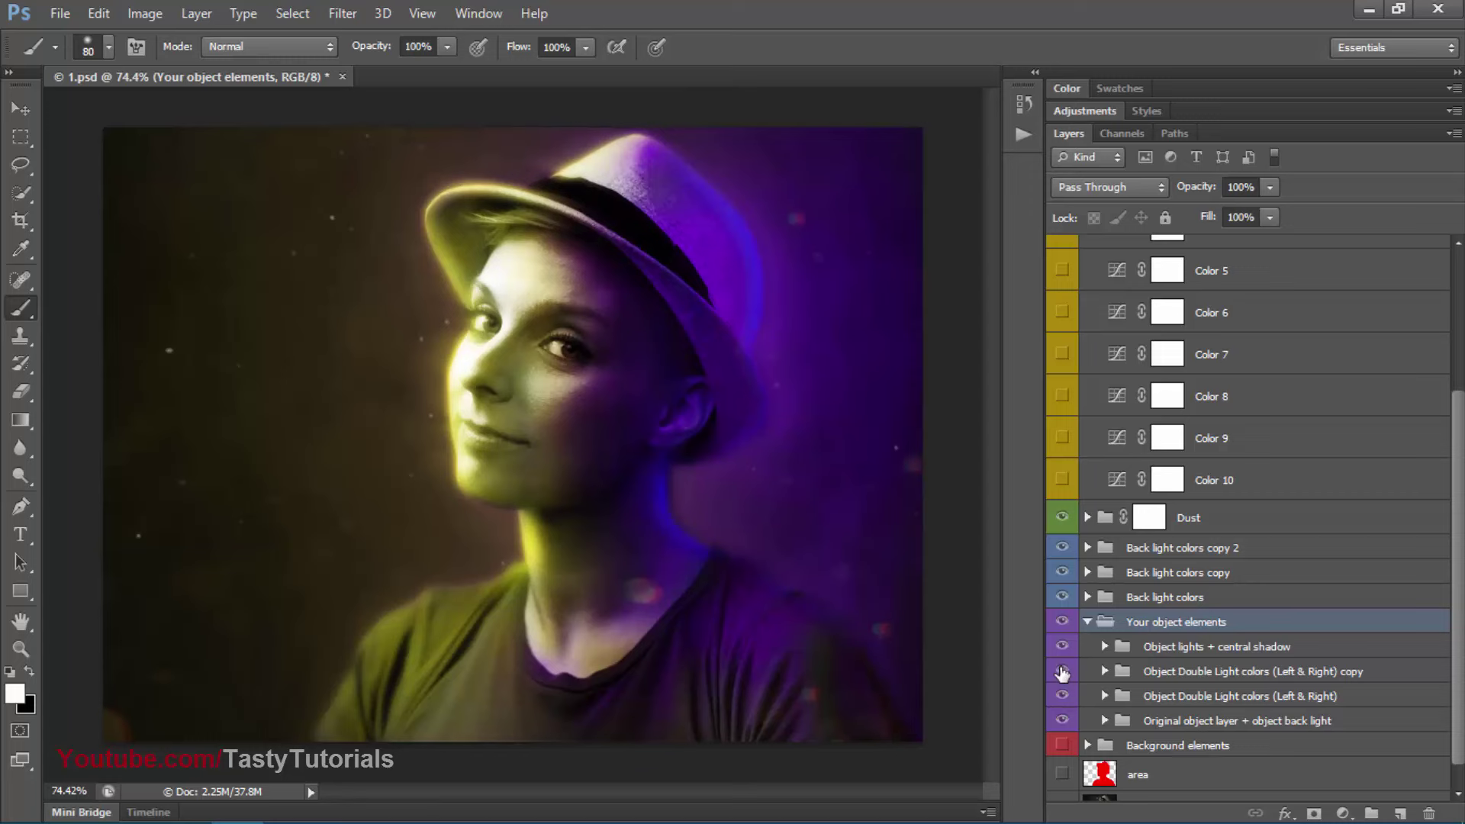
left_click(1062, 672)
left_click(1061, 671)
left_click(1087, 622)
Preview further effects in the 10 Color FX group, including Color 6, Color 7, Color 9, Color 10 and Color 1
scroll(1097, 559, "up", 1)
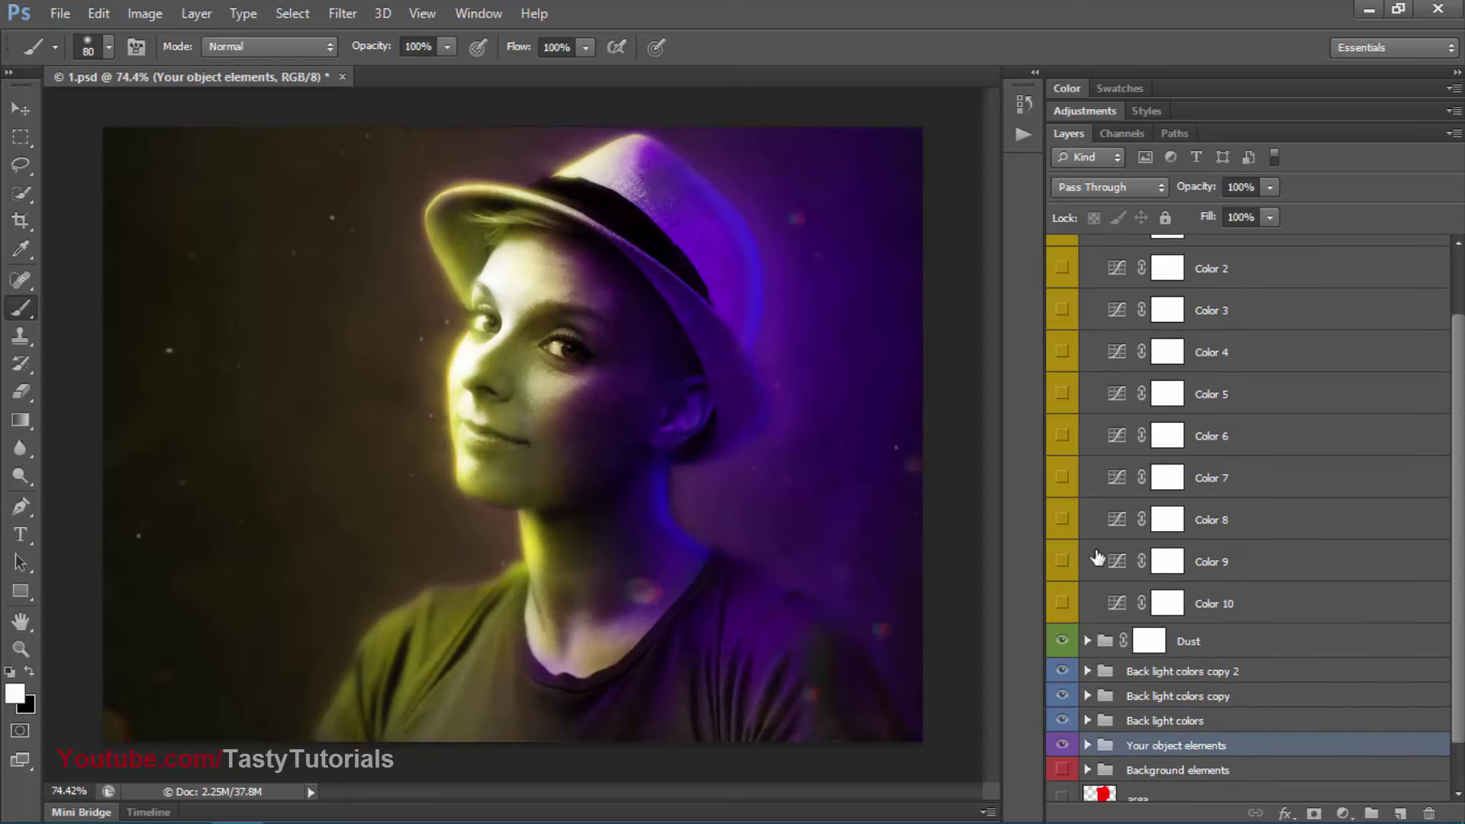
scroll(1062, 534, "up", 1)
left_click(1061, 460)
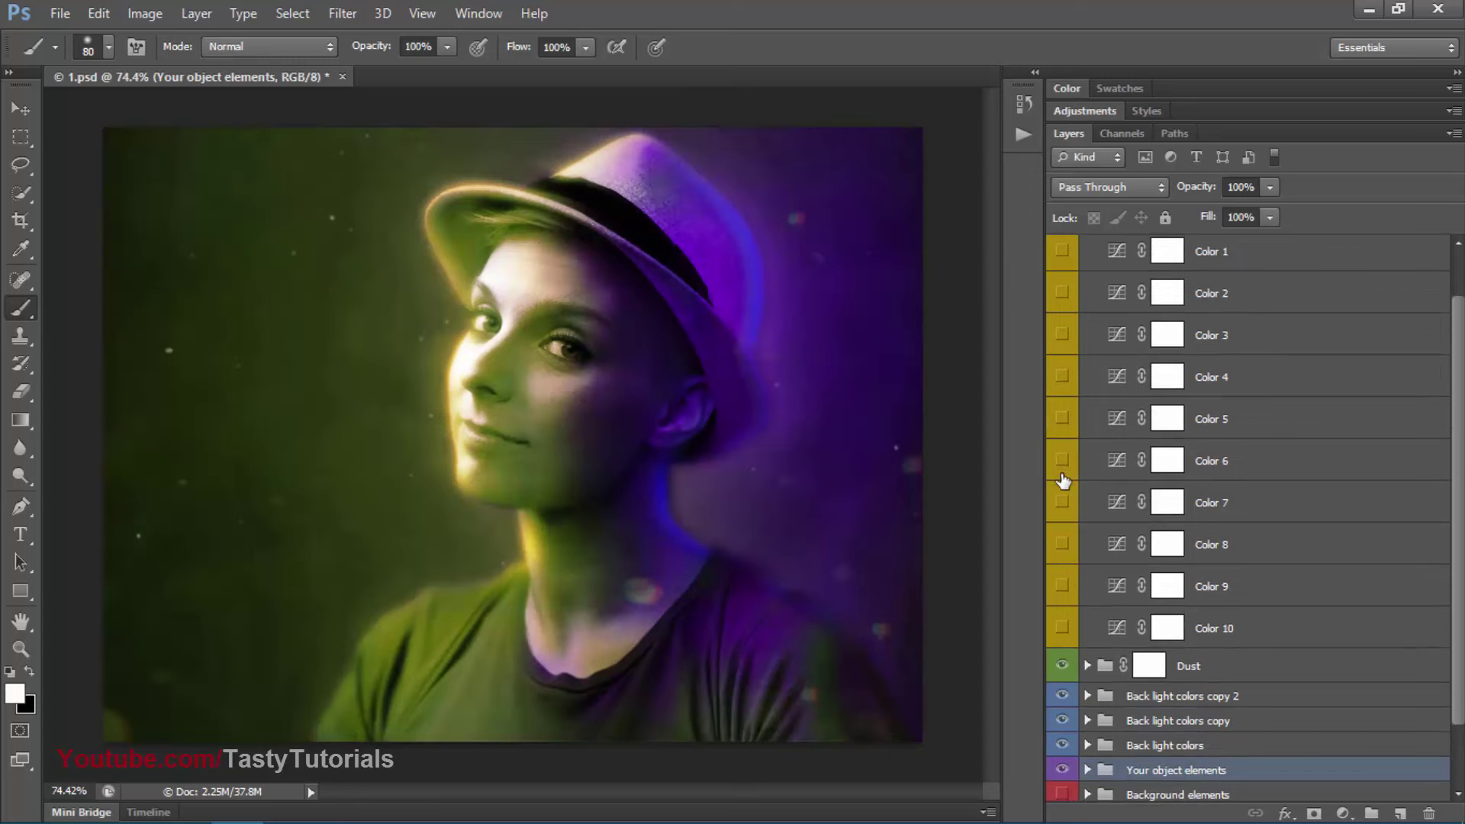
left_click(1061, 502)
left_click(1061, 502)
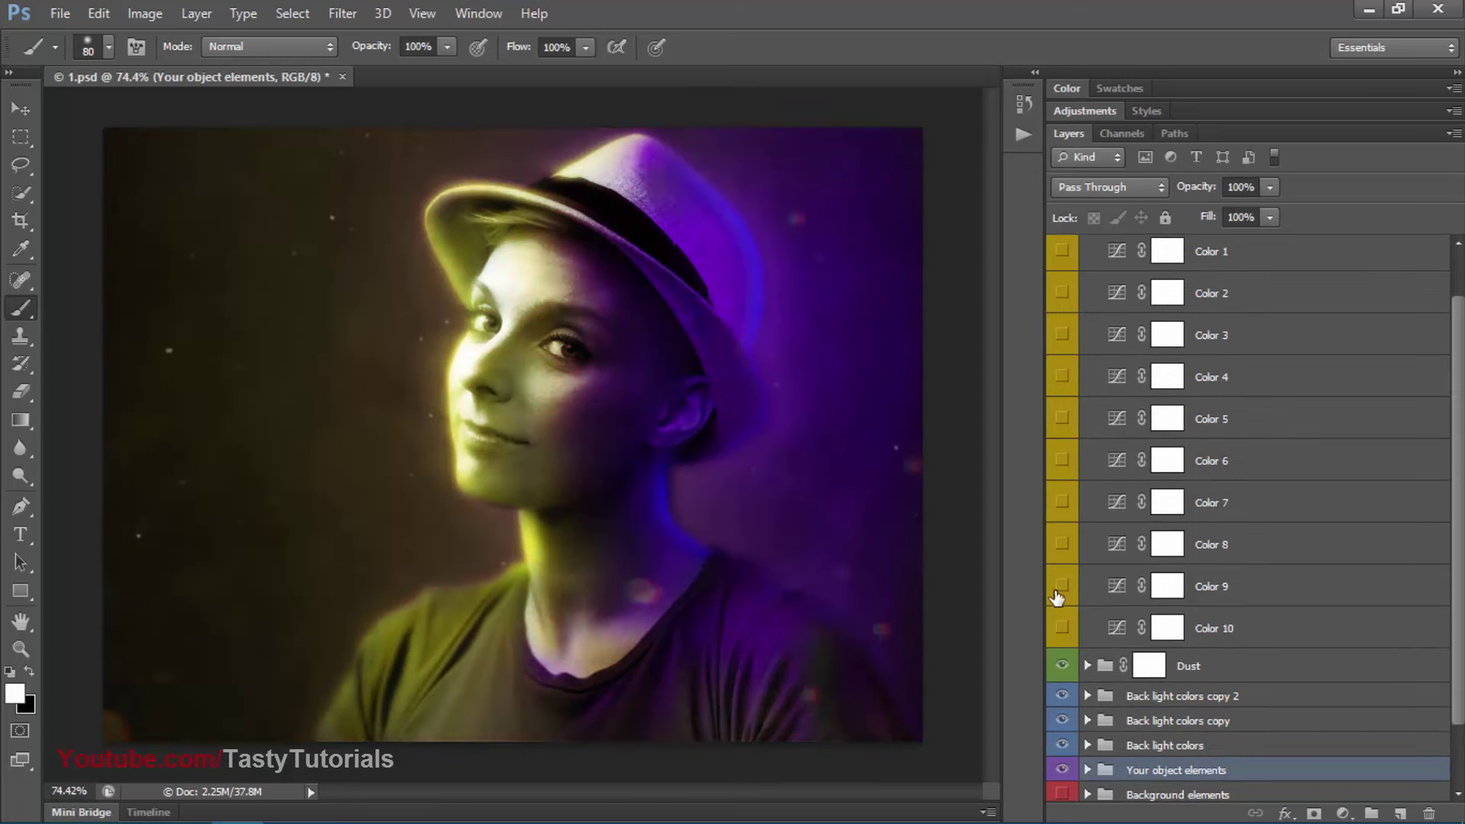
left_click(1060, 585)
left_click(1060, 586)
left_click(1062, 628)
scroll(1063, 637, "up", 2)
left_click(1070, 319)
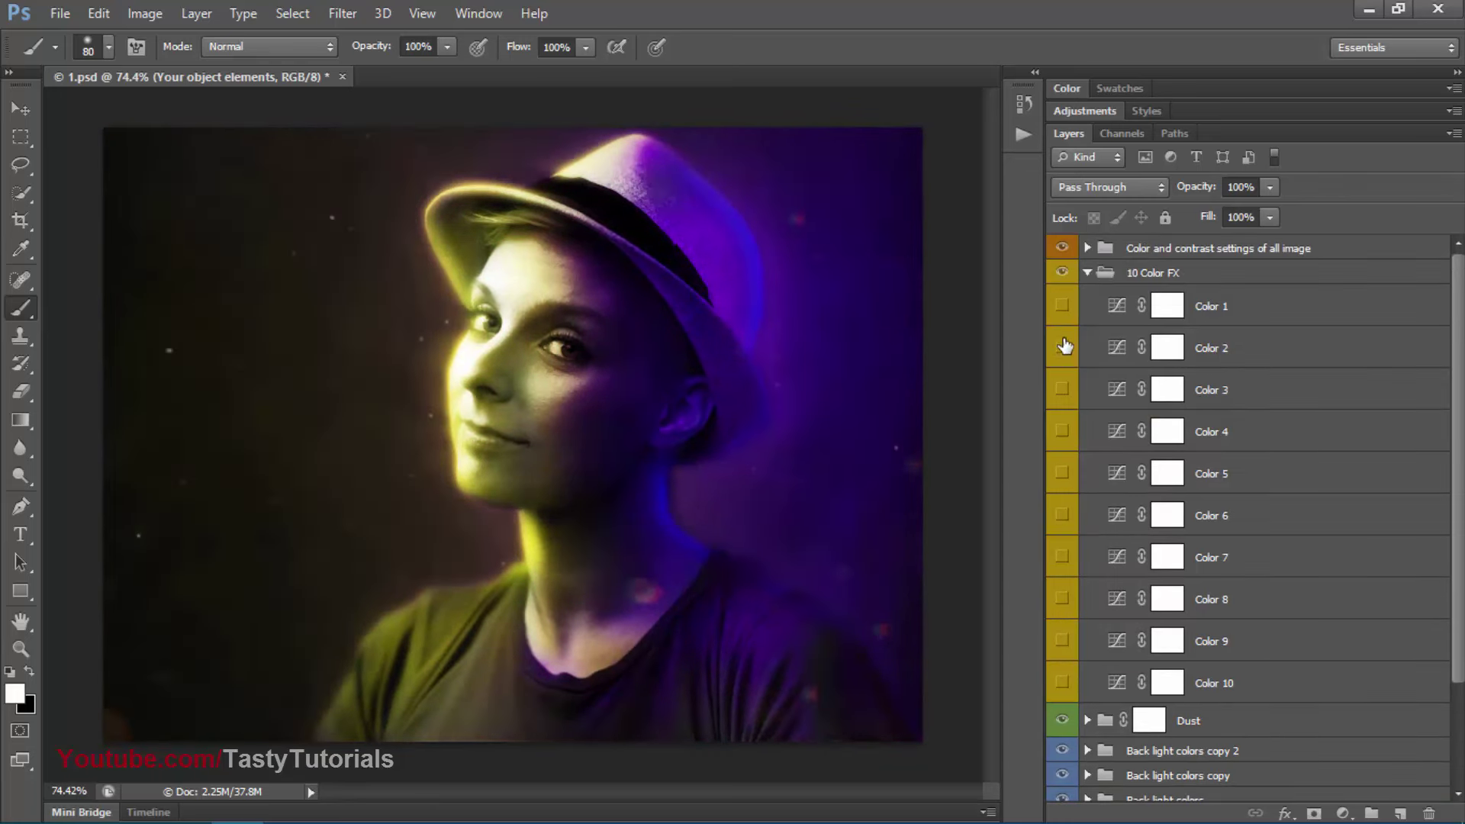
Turn on the Color 2 effect and collapse the 10 Color FX group
left_click(1062, 347)
left_click(1062, 347)
left_click(1062, 347)
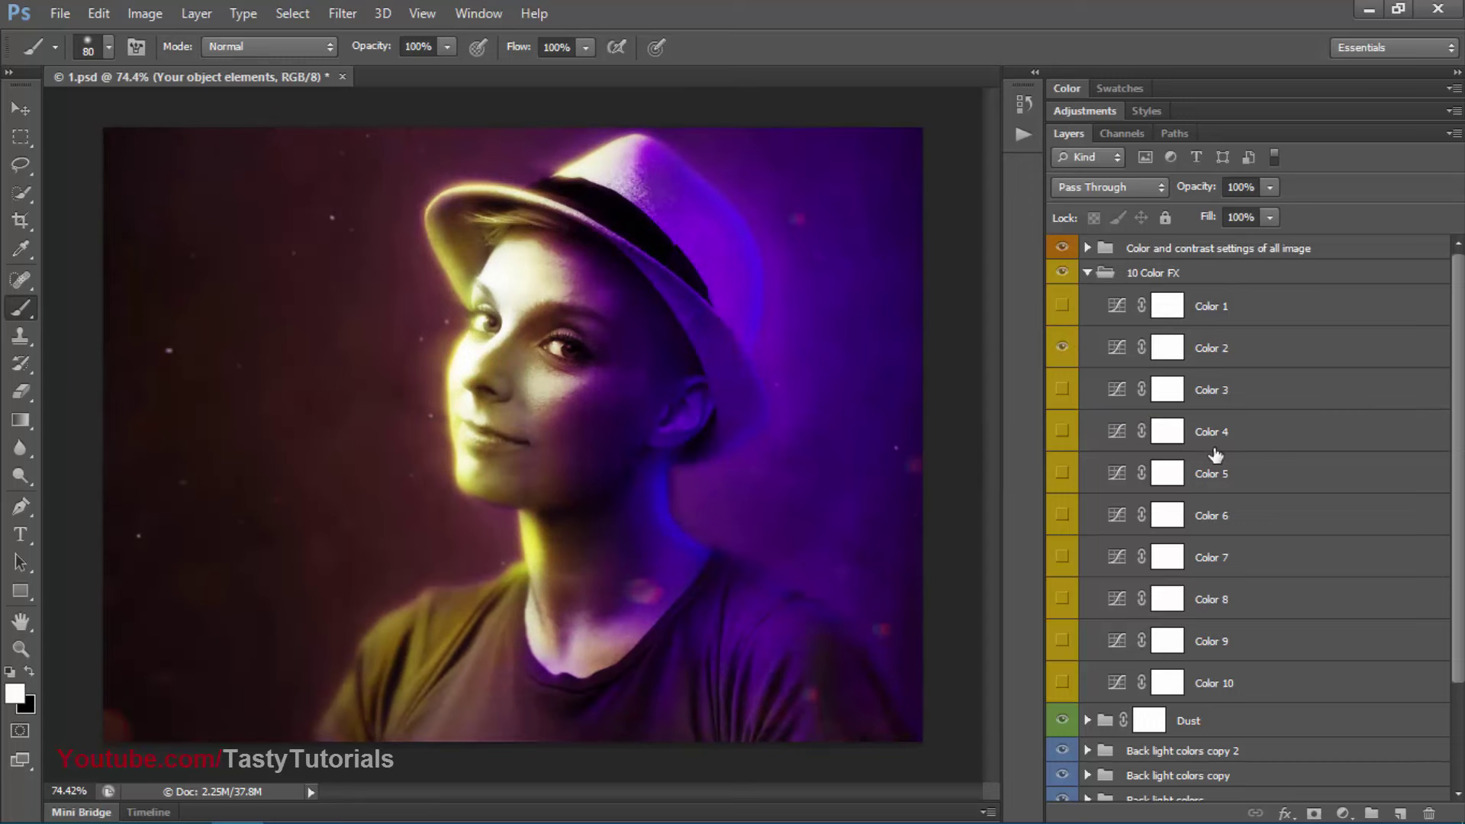
left_click(1087, 272)
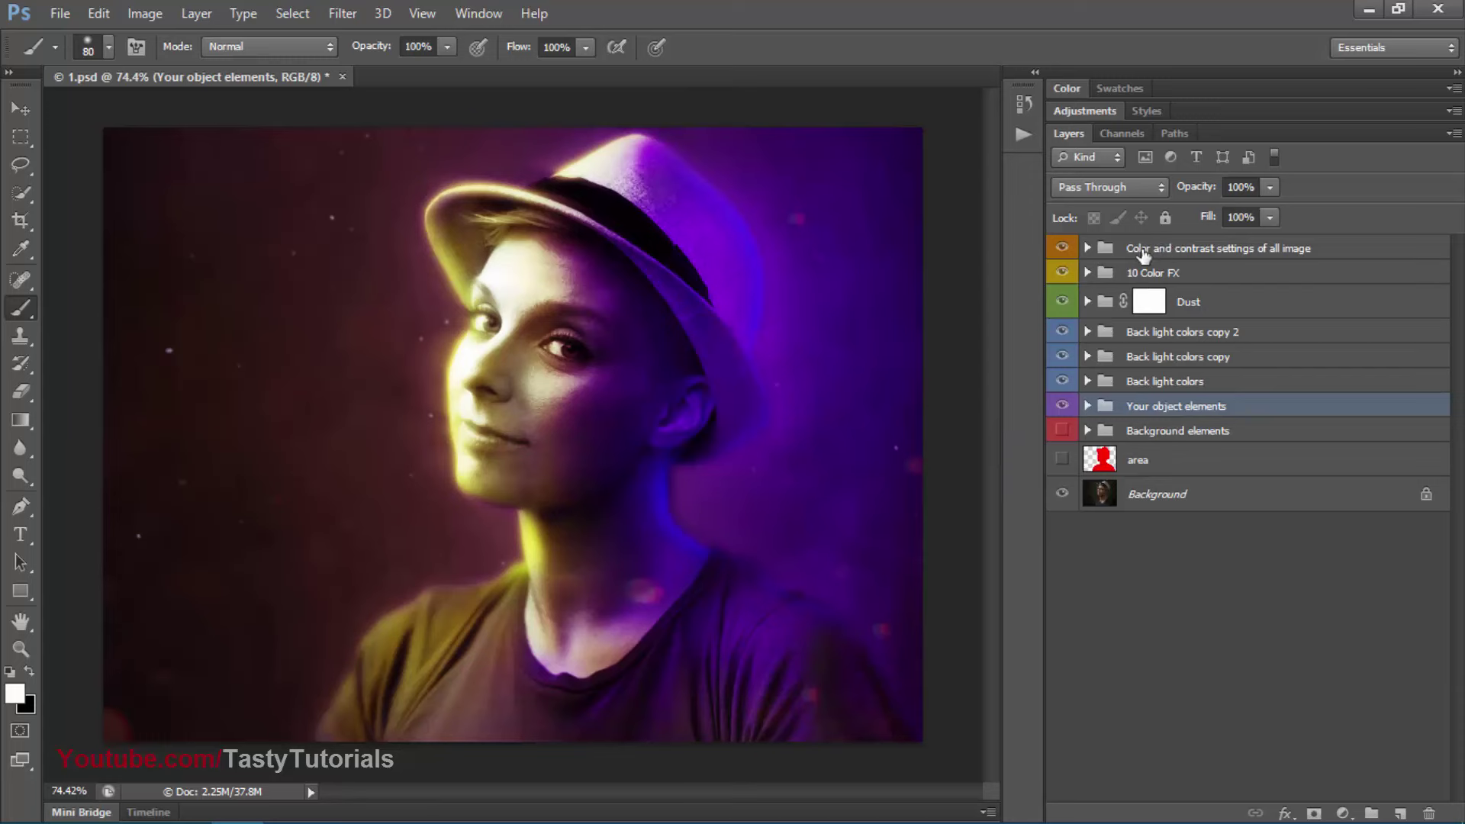
Show the Add Gradient to all image layer in the color and contrast settings group and change its blend mode to Soft Light
left_click(1142, 254)
left_click(1087, 248)
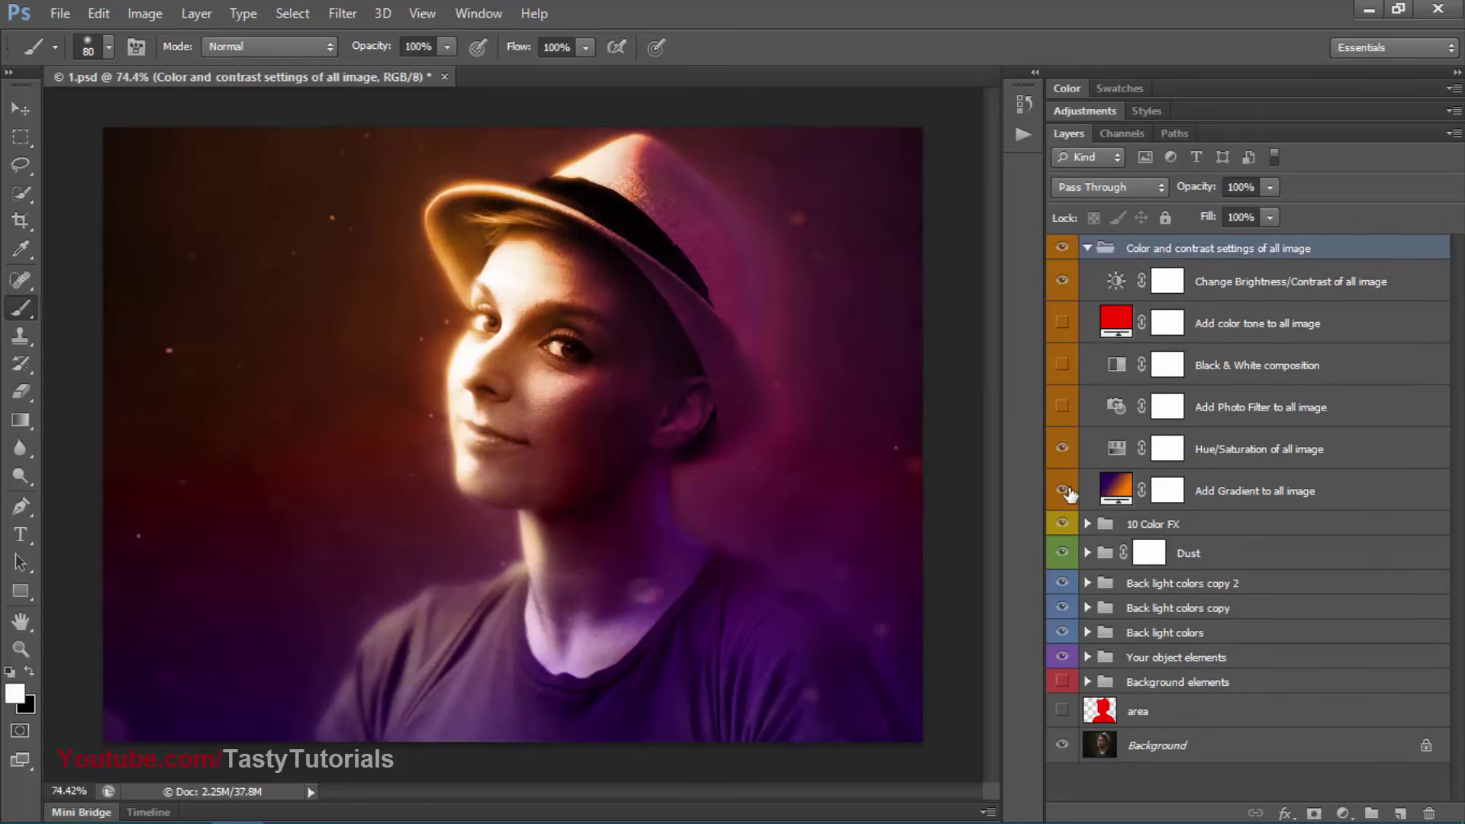
left_click(1240, 492)
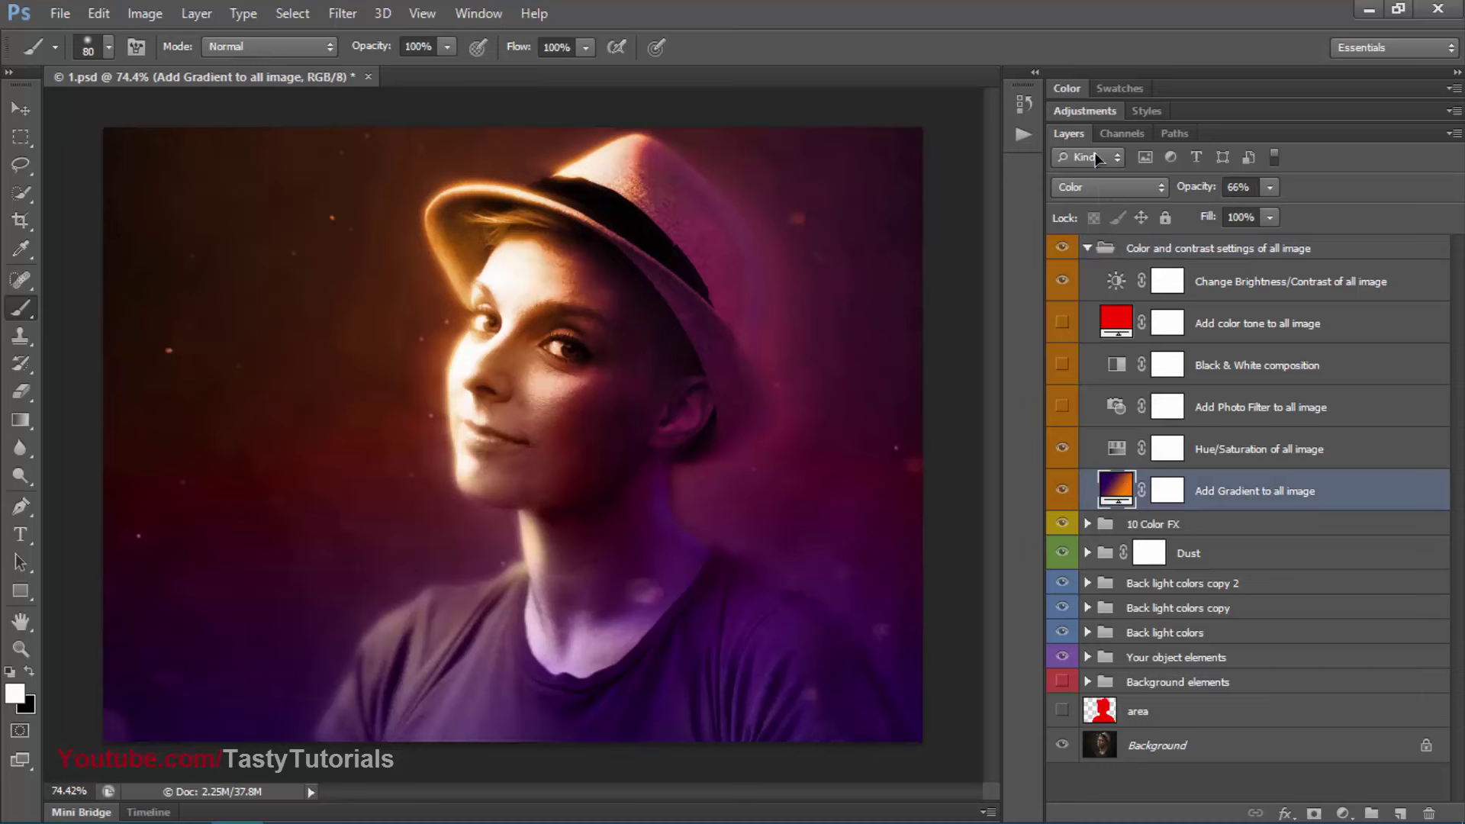
left_click(1113, 193)
left_click(1106, 313)
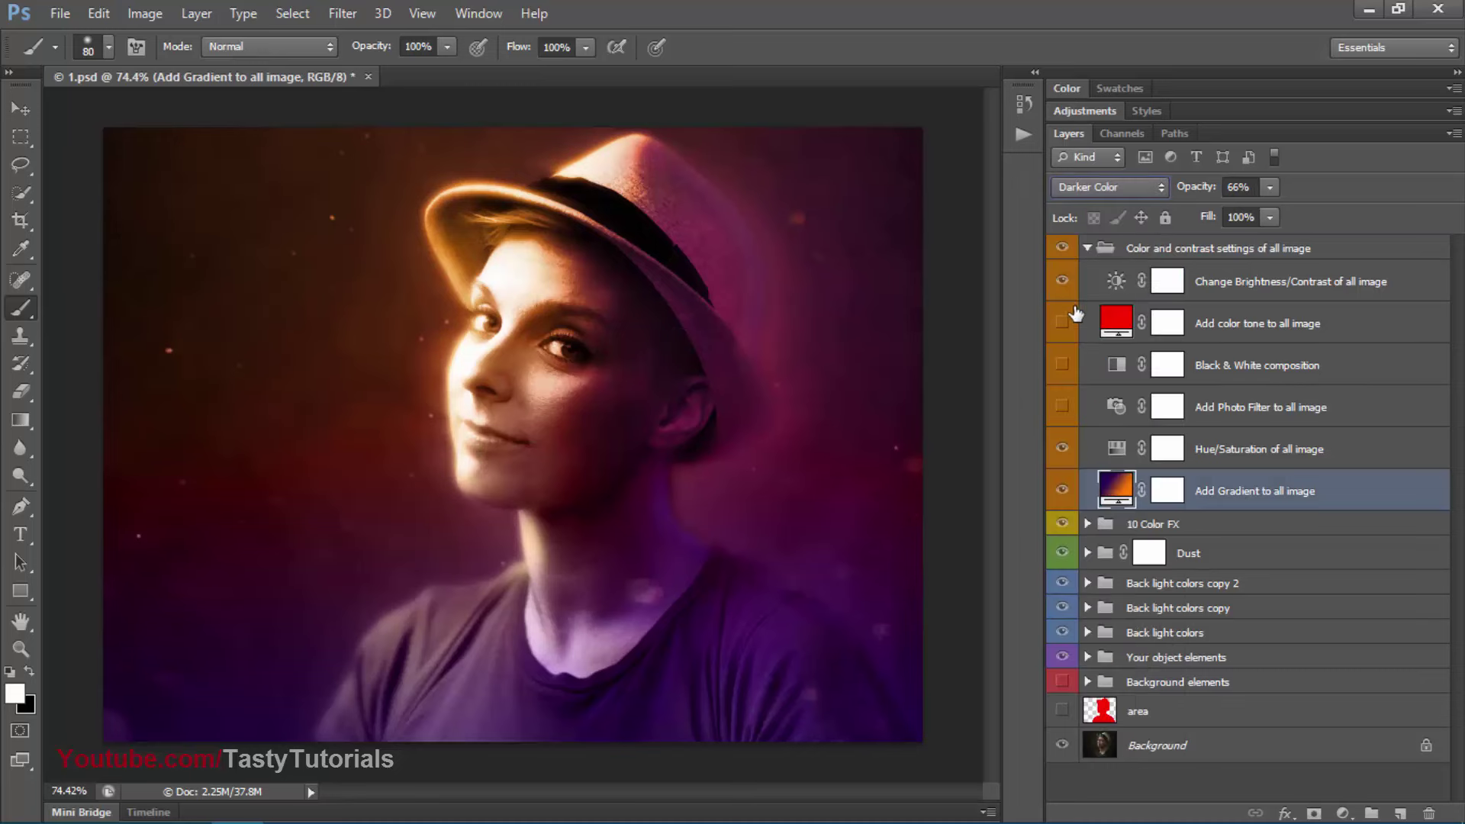
left_click(1090, 195)
left_click(1098, 479)
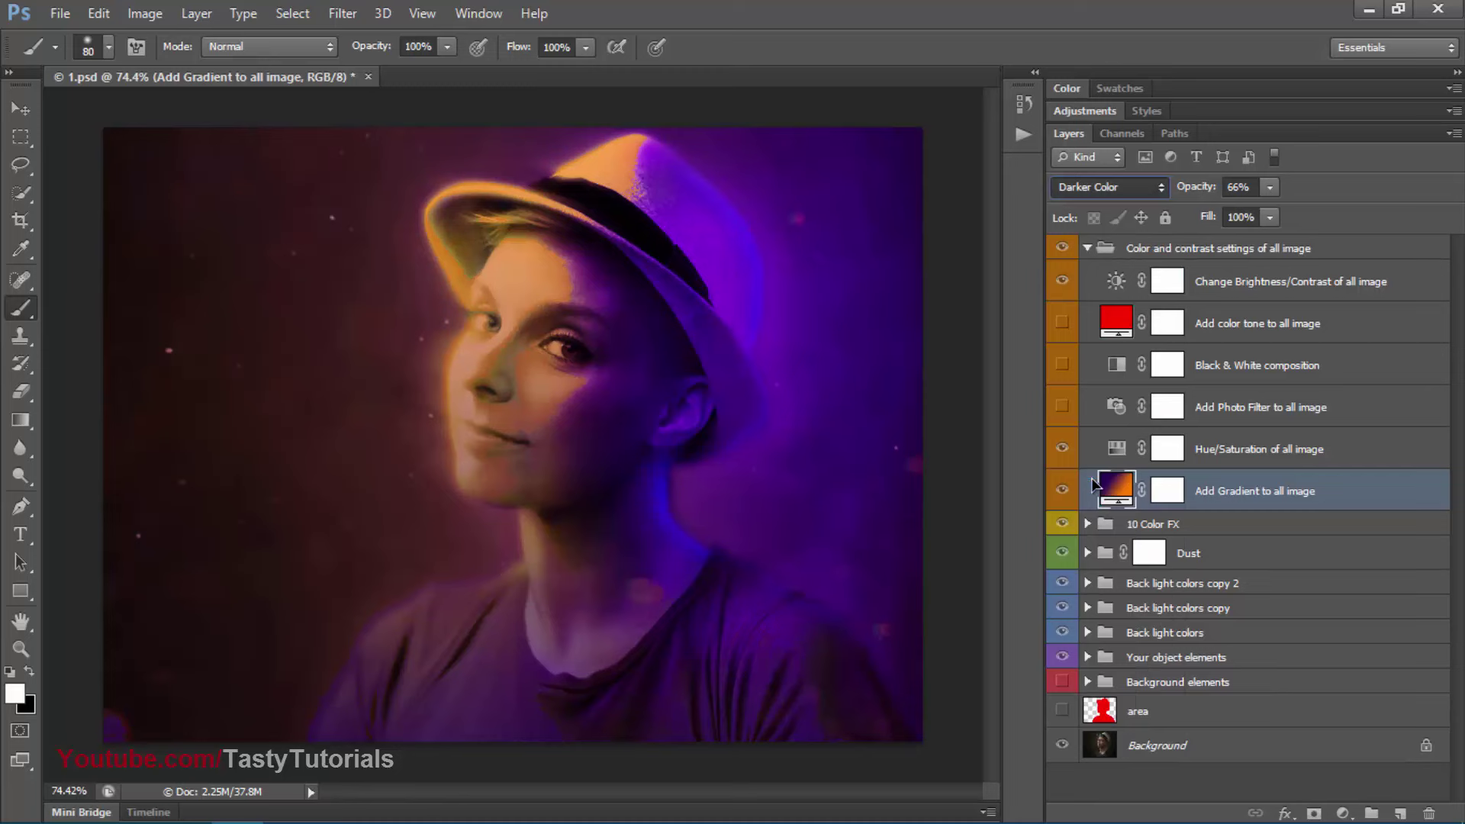
Hide the Add Gradient layer, turn on the Add Photo Filter layer, and collapse the color and contrast settings group
left_click(1062, 491)
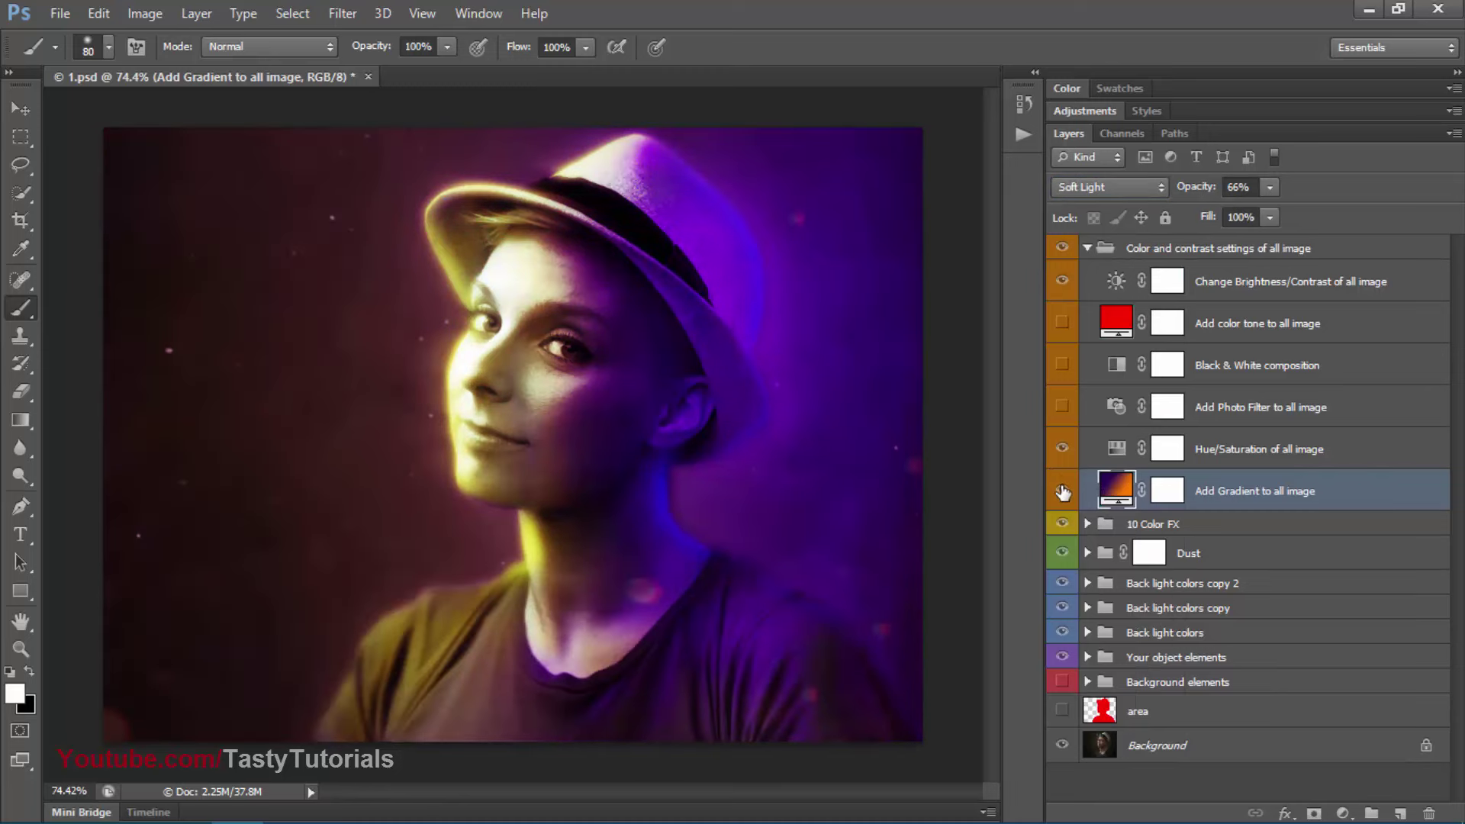
left_click(1062, 490)
left_click(1062, 491)
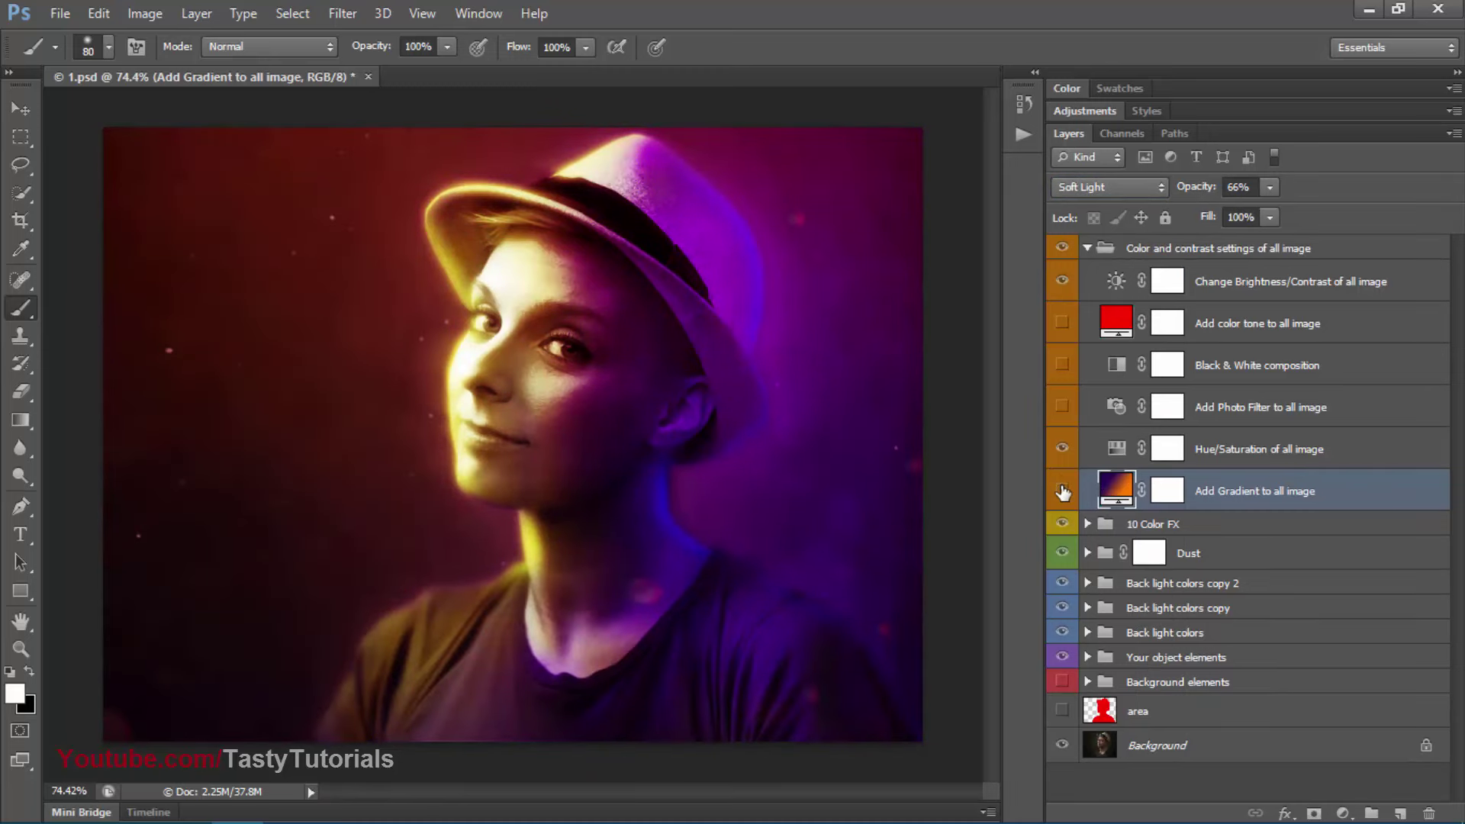
left_click(1061, 407)
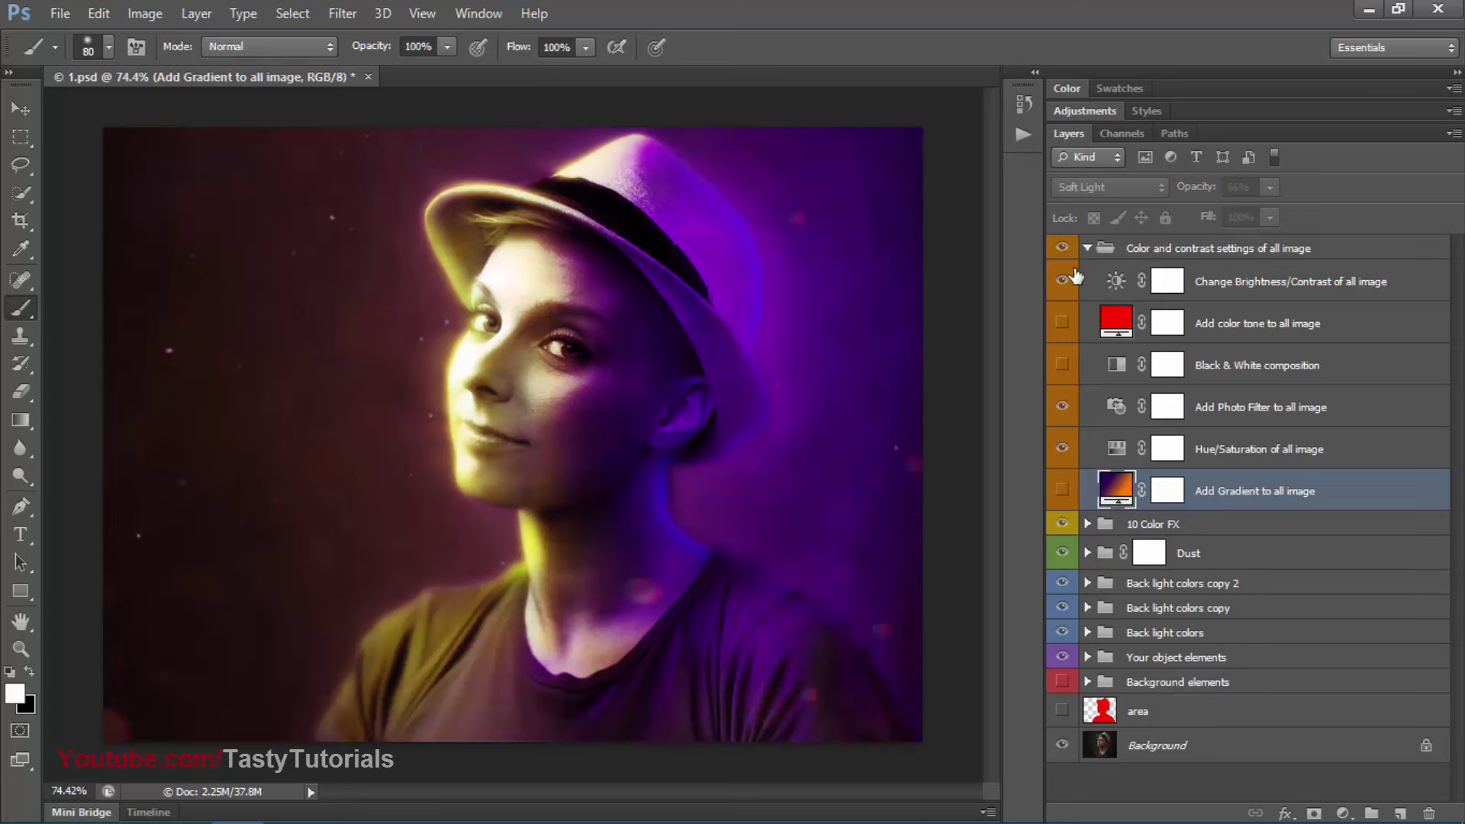
left_click(1087, 248)
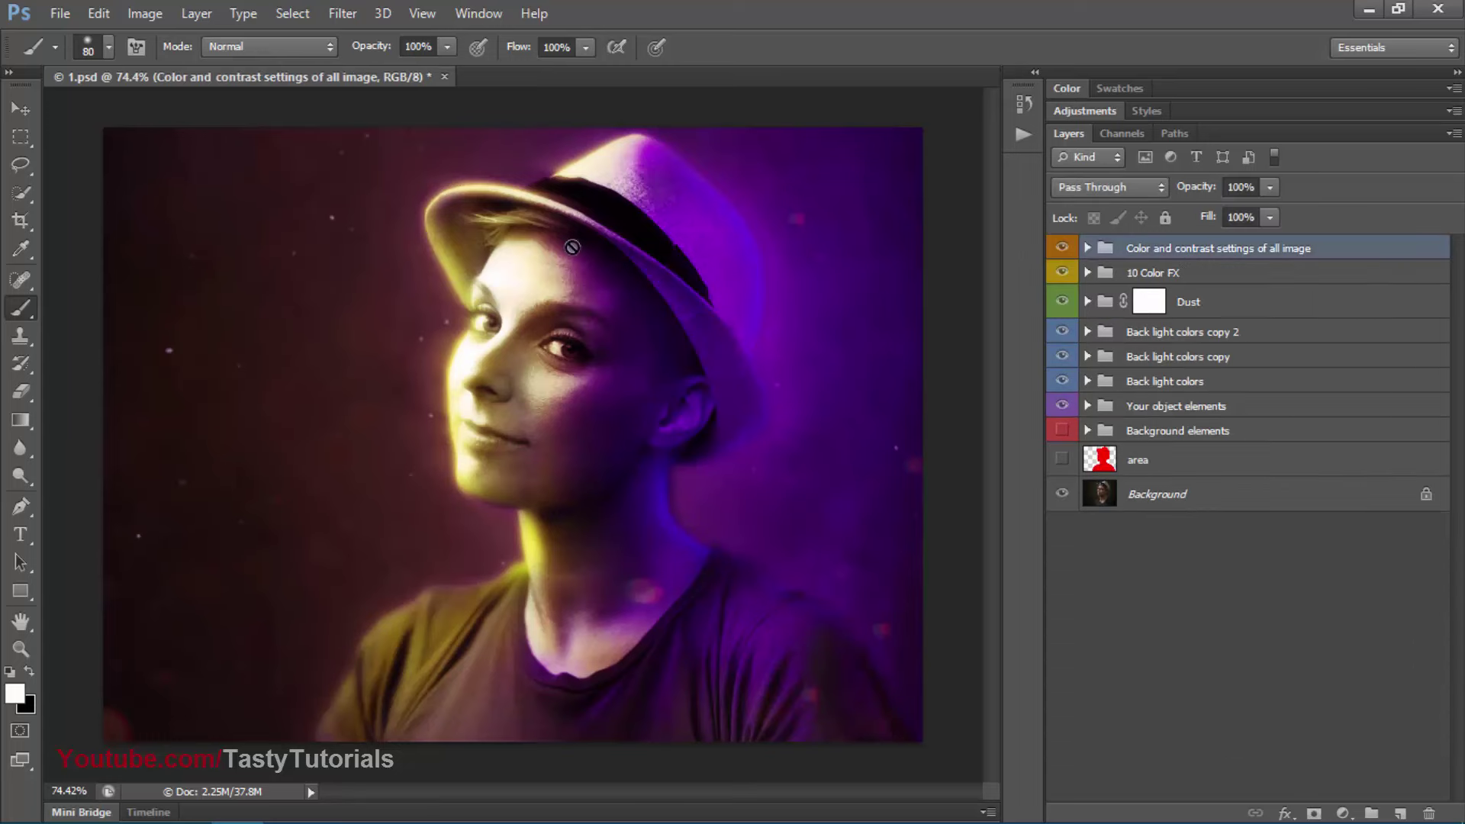
Activate the Move tool and check the portrait without the duplicated Object Double Light colors group in Your object elements
left_click(23, 111)
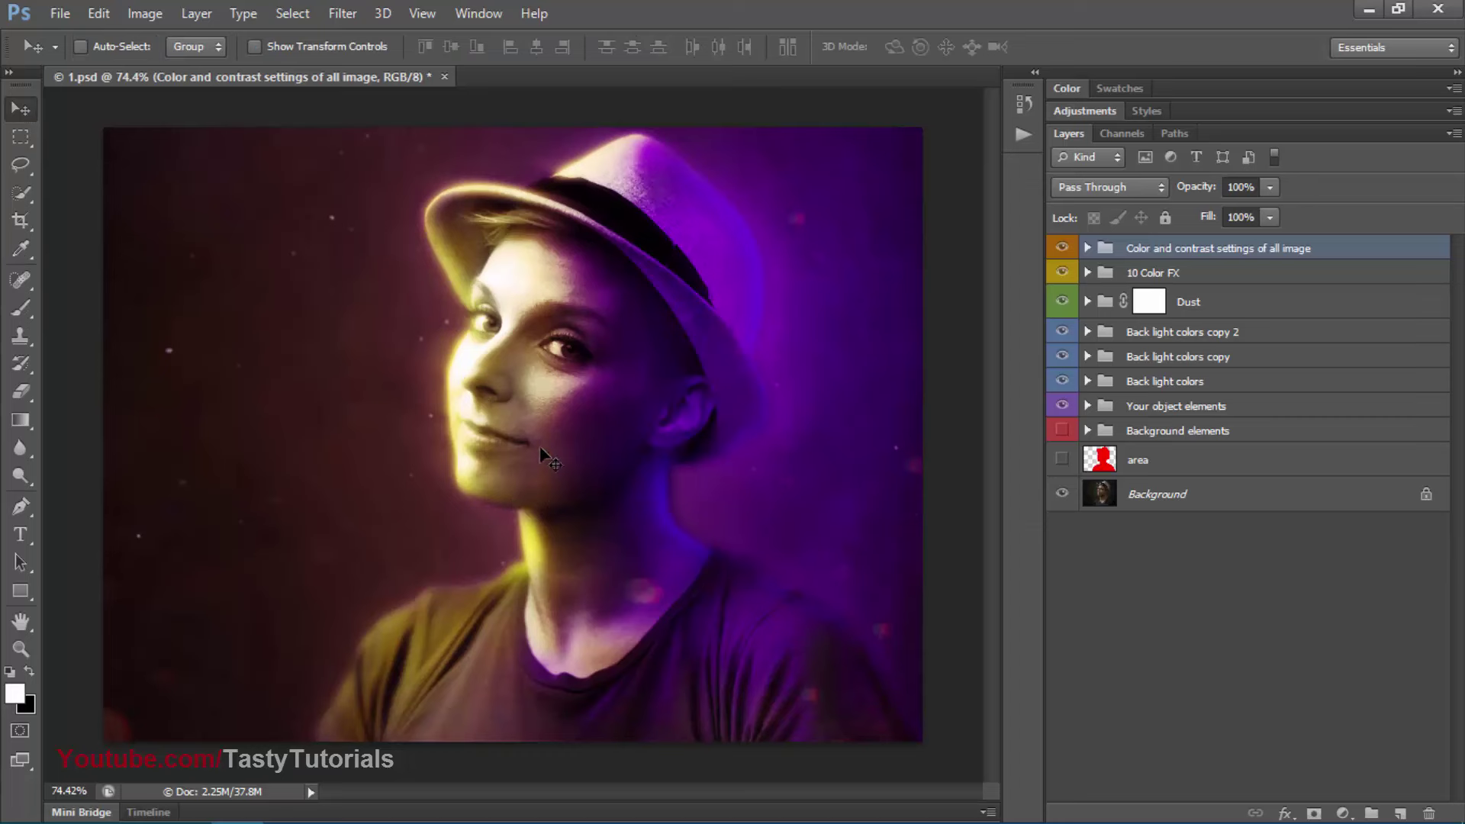
left_click(1061, 430)
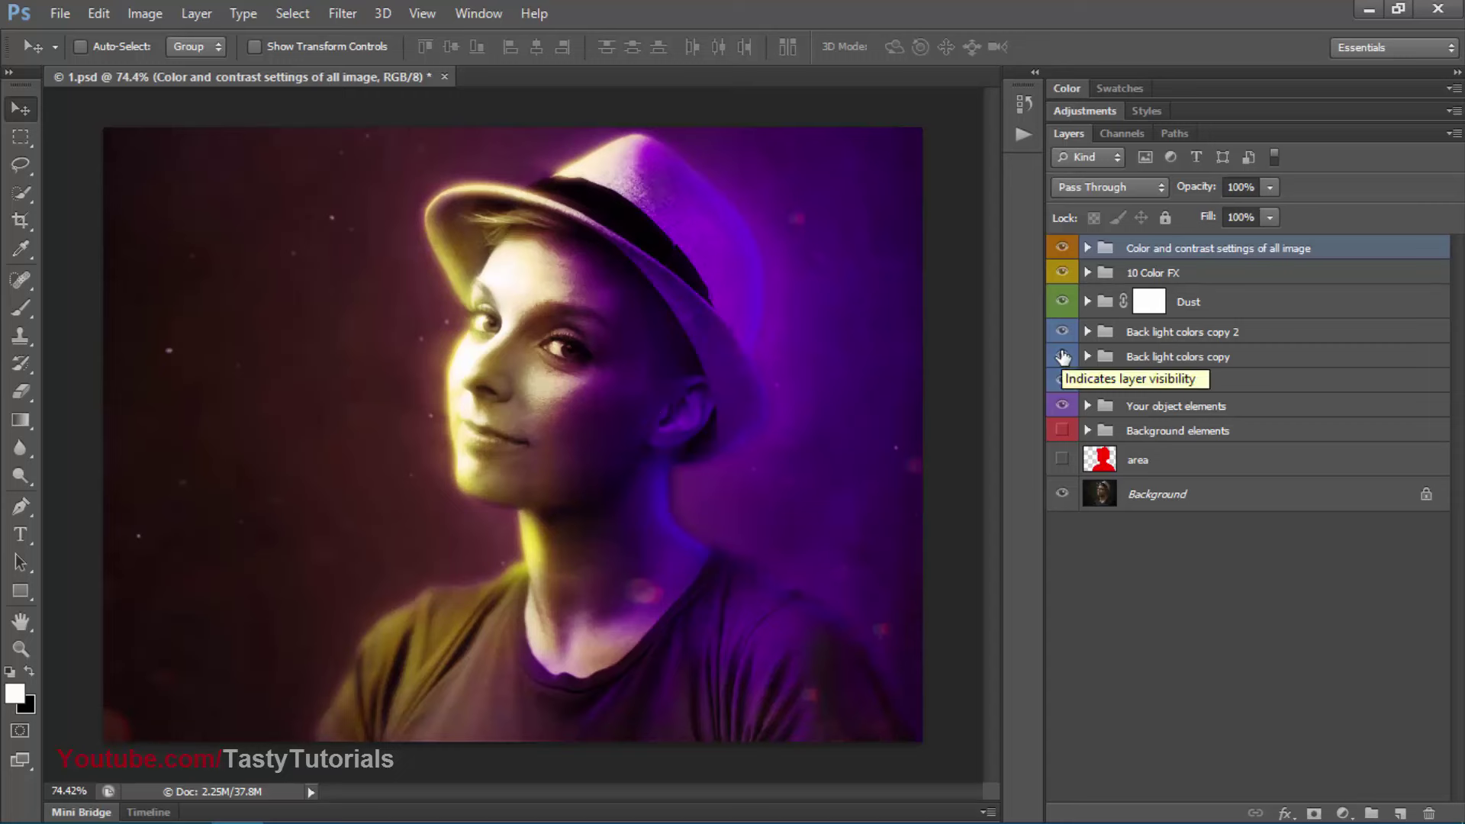
left_click(1186, 360)
left_click(1135, 389)
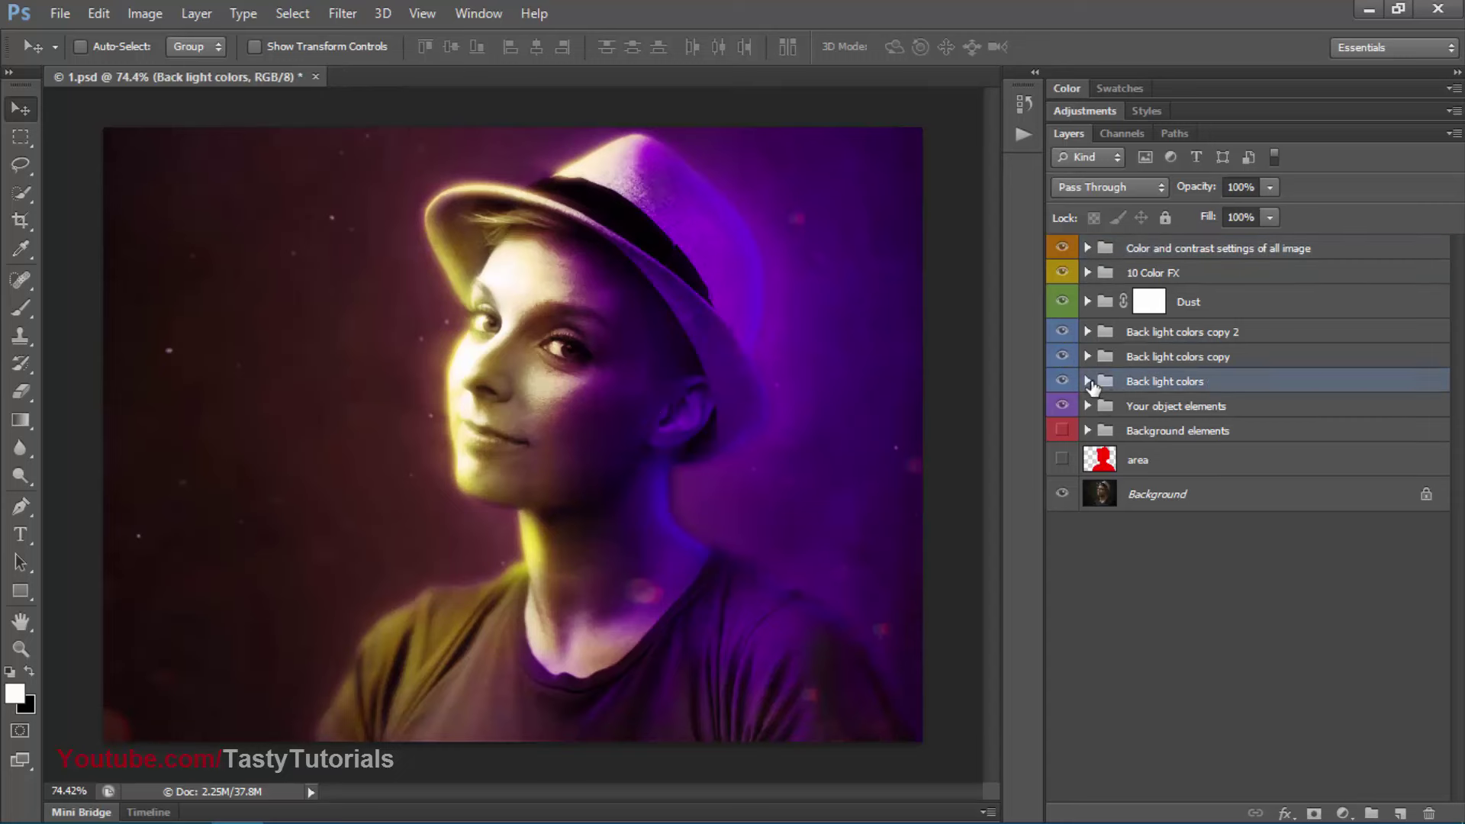
left_click(1167, 409)
left_click(1144, 358)
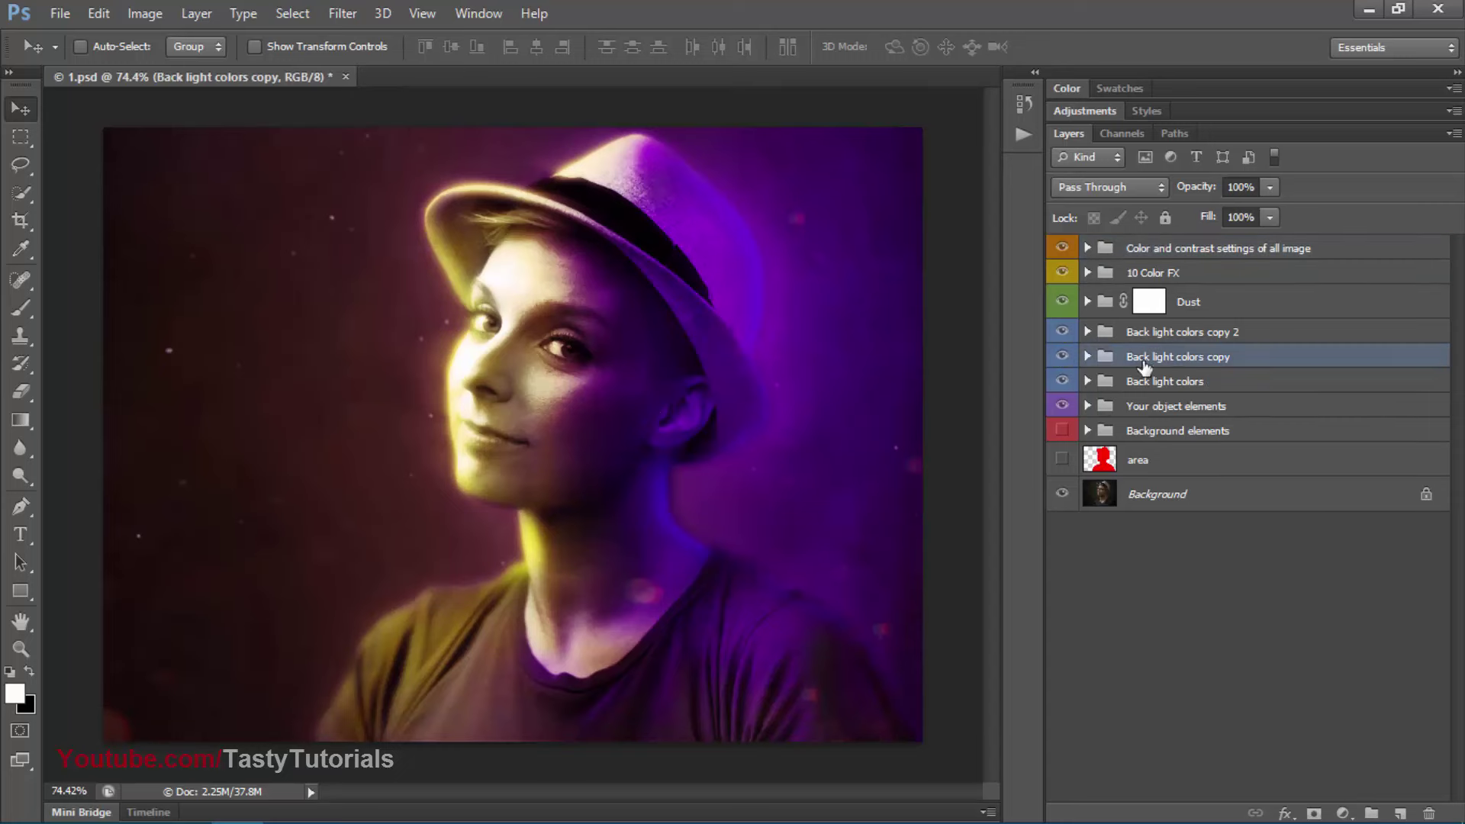
left_click(1087, 357)
left_click(1088, 356)
left_click(1145, 406)
left_click(1087, 406)
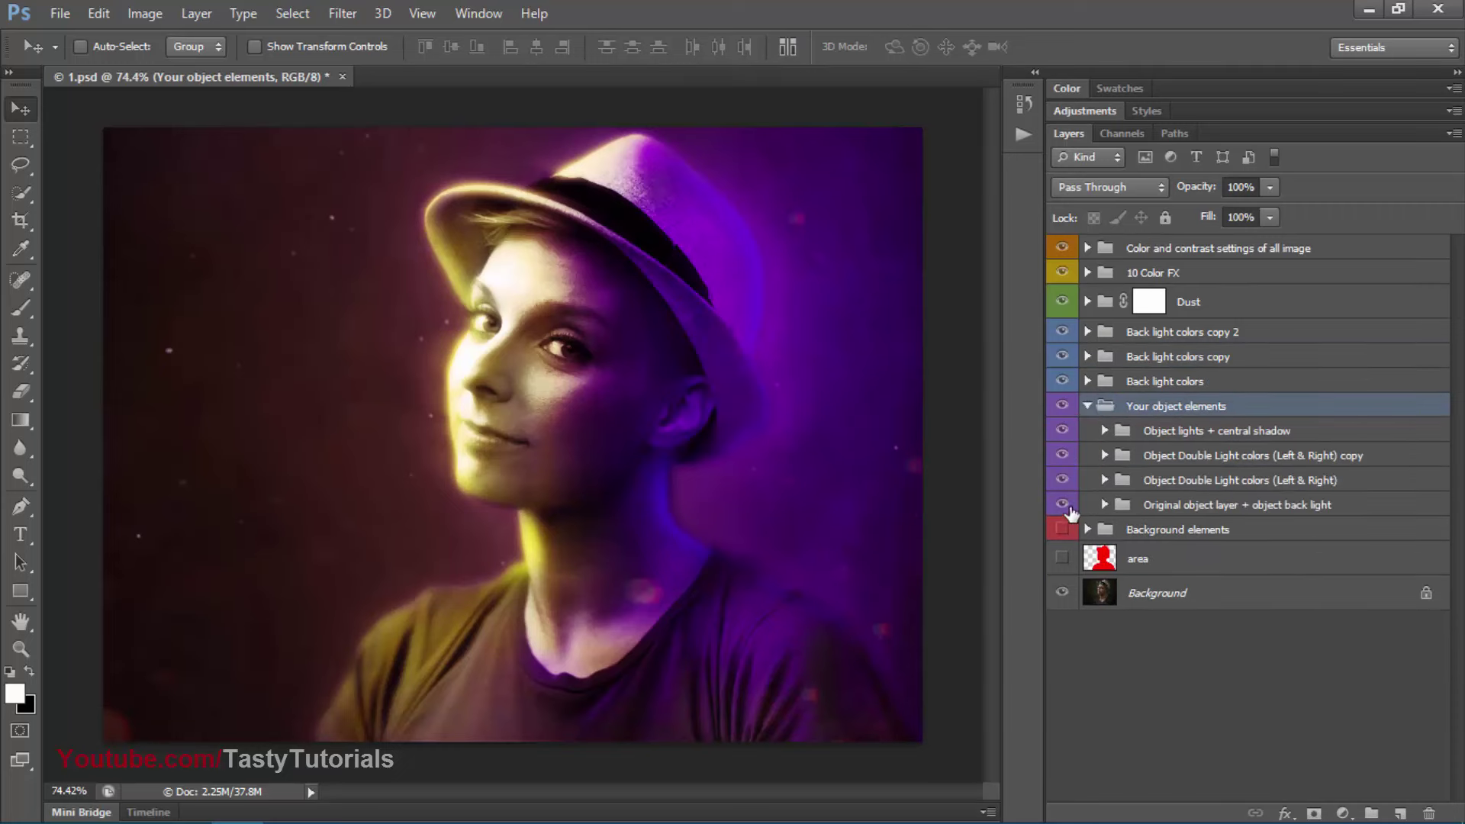
left_click(1063, 455)
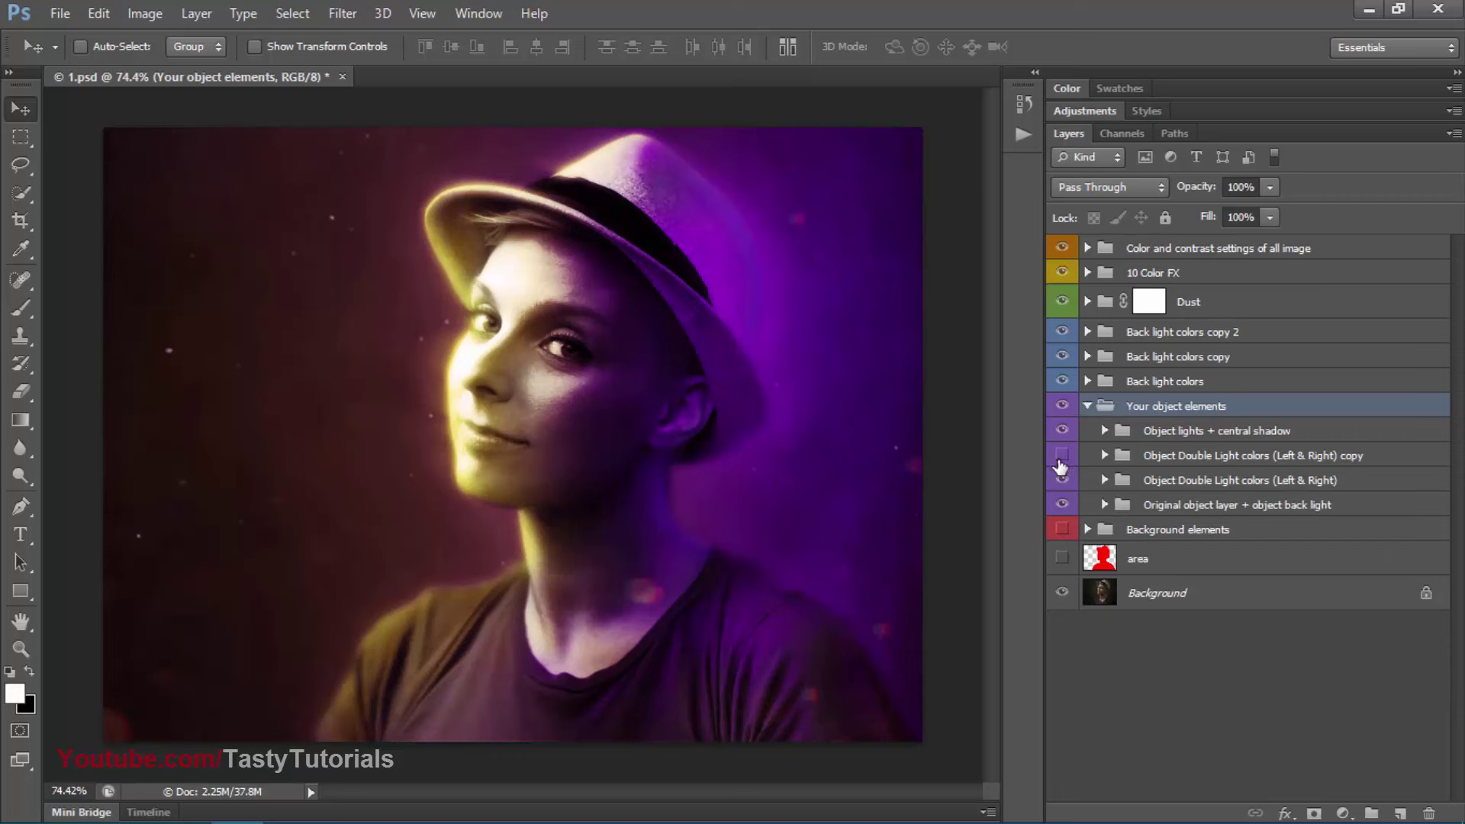
Hide the Back light colors copy and Back light colors copy 2 groups, collapse Your object elements, and deselect all layers
left_click(1063, 356)
left_click(1087, 406)
left_click(1169, 583)
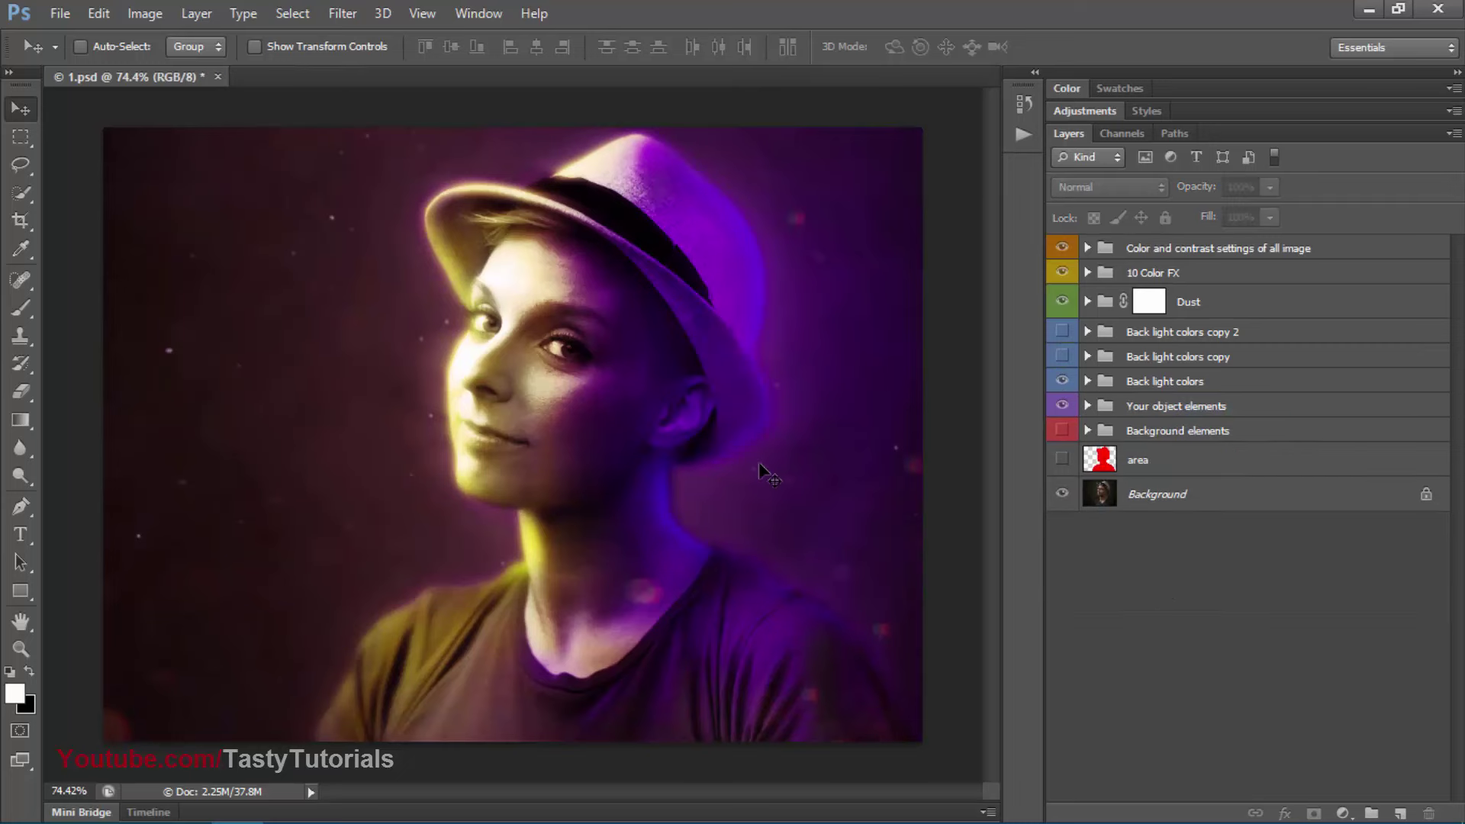